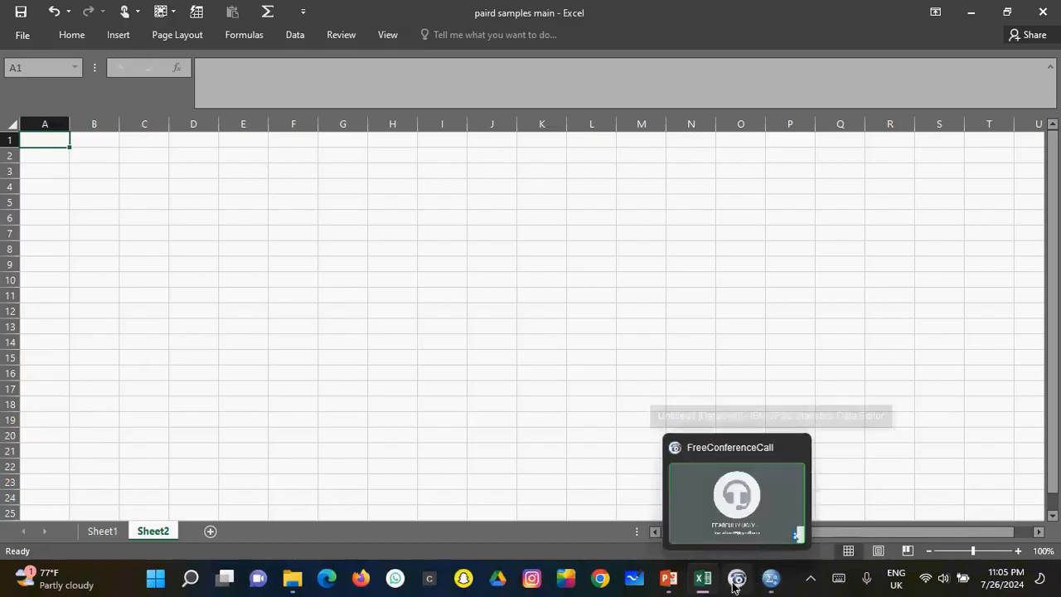
# Switch to the PowerPoint presentation and copy the whole table on the "Data Collected from Users Perspective" slide.
pyautogui.click(703, 578)
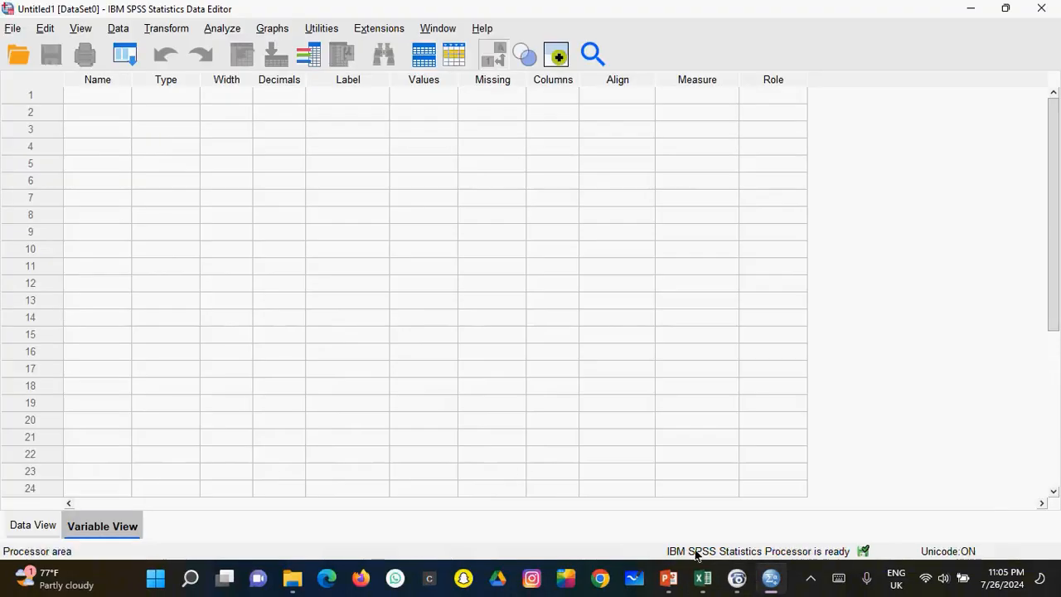
pyautogui.click(703, 579)
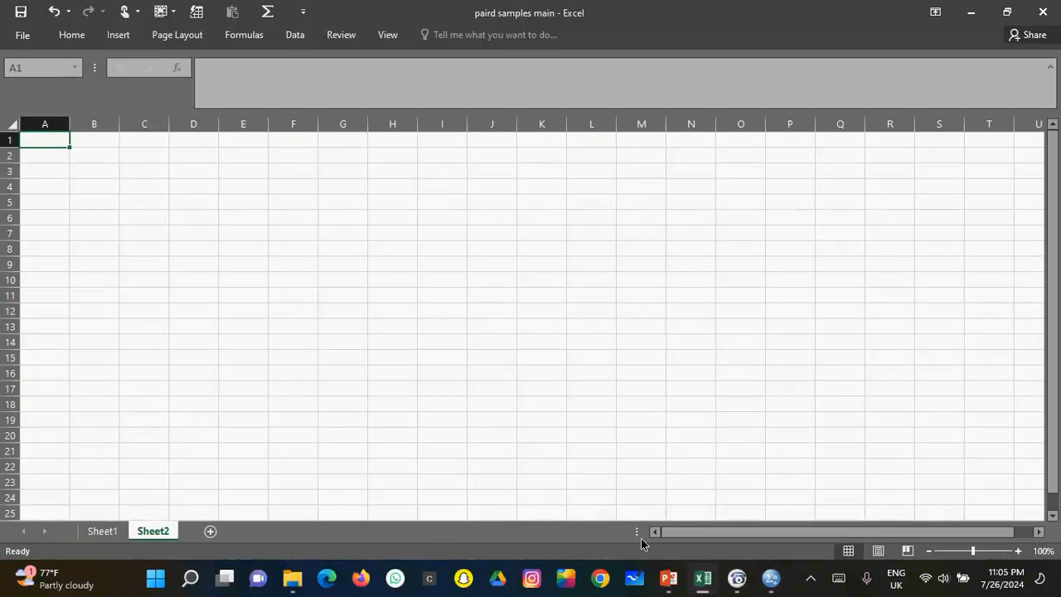
pyautogui.click(668, 579)
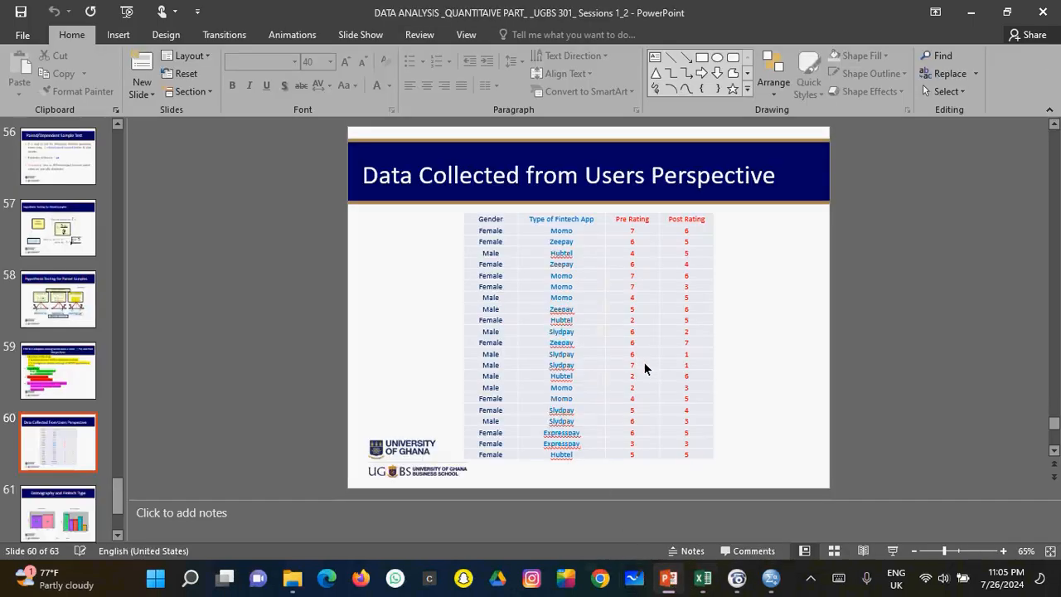
pyautogui.click(644, 233)
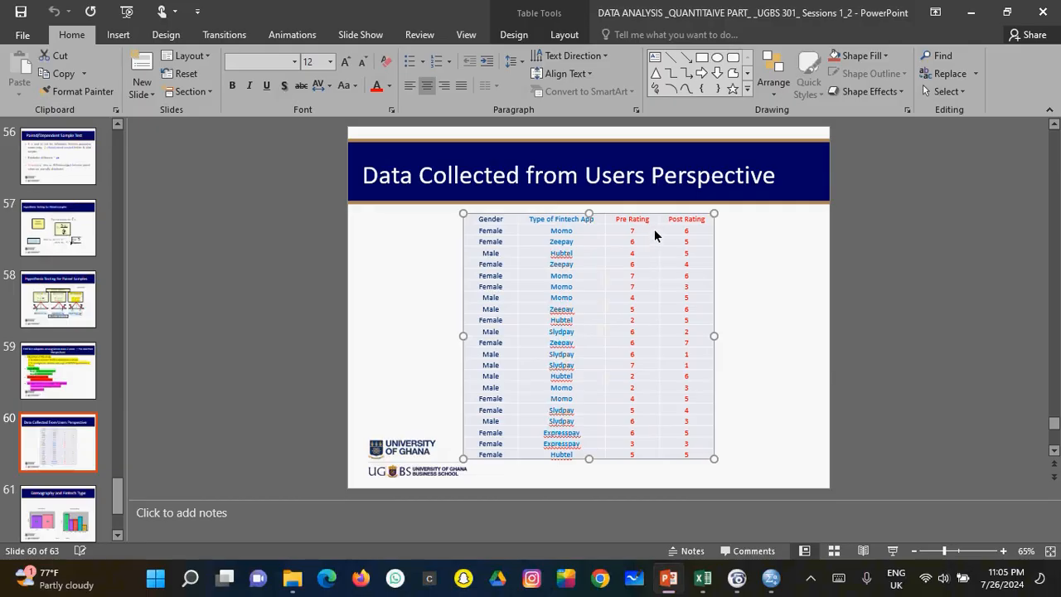
pyautogui.rightClick(658, 220)
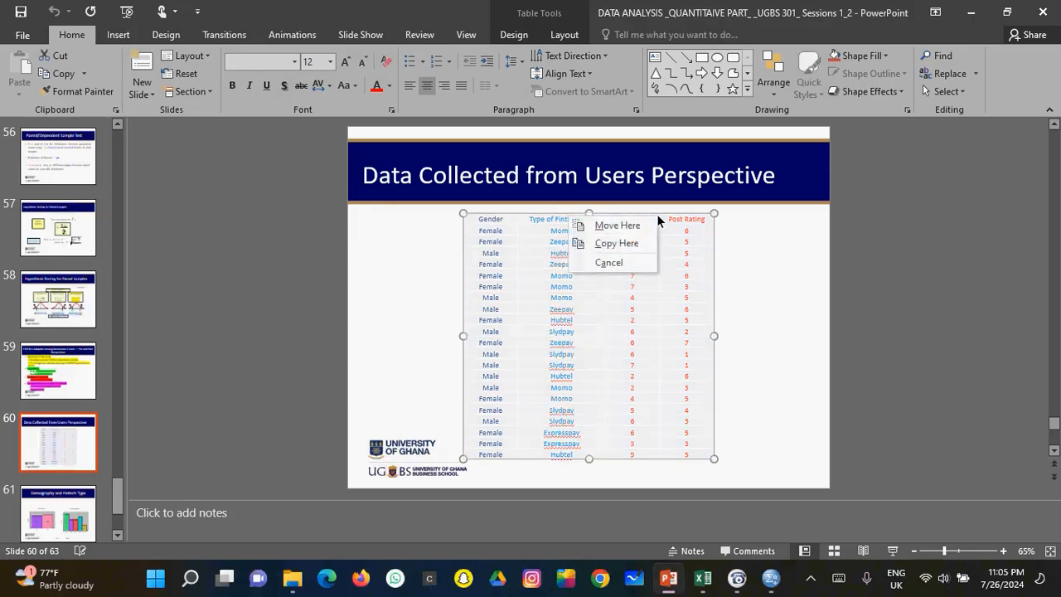
pyautogui.click(664, 218)
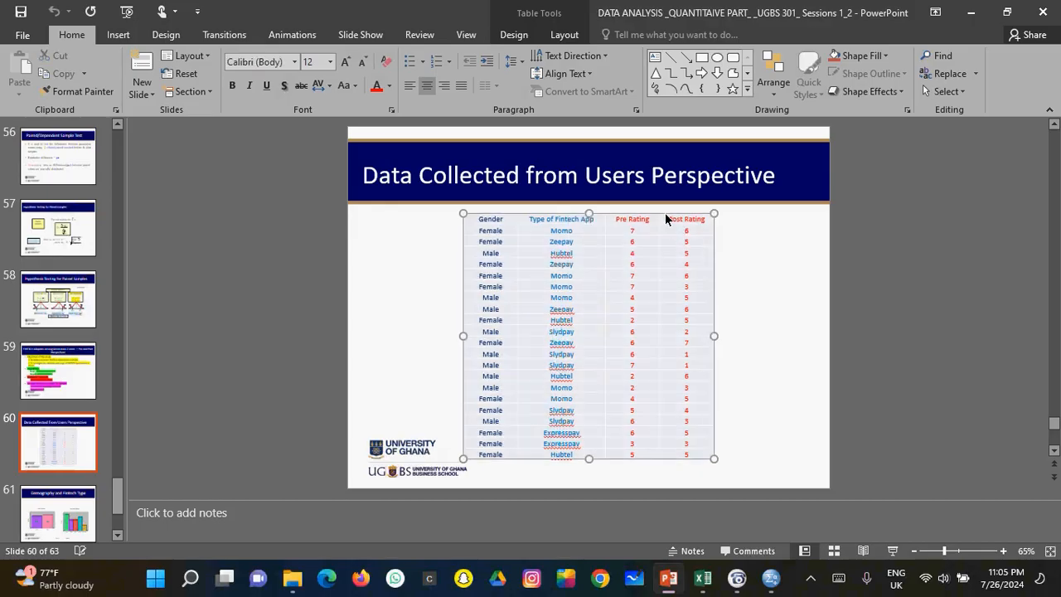
pyautogui.click(665, 213)
pyautogui.rightClick(665, 217)
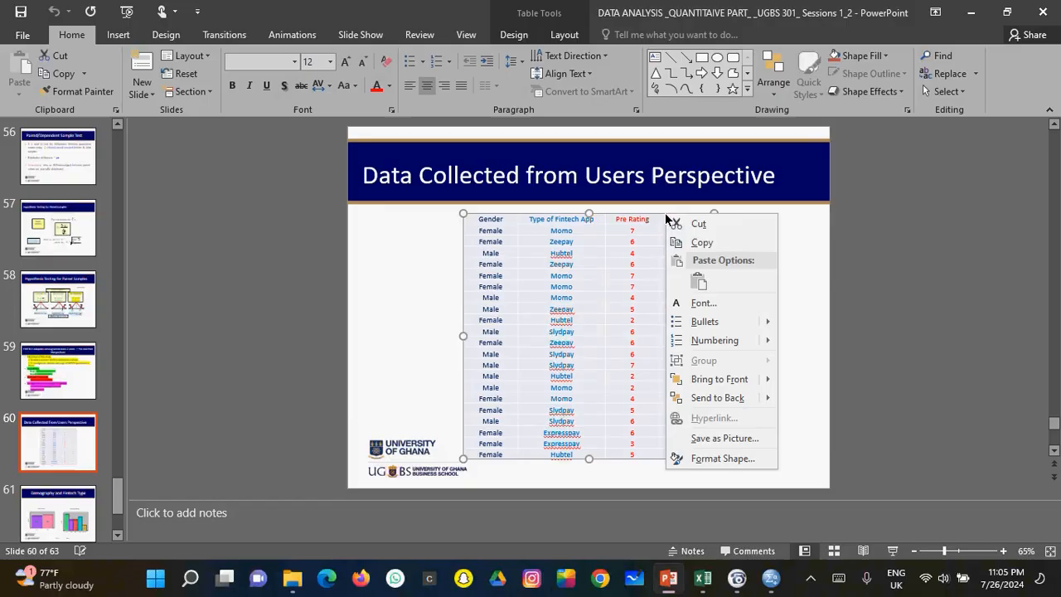
pyautogui.click(698, 247)
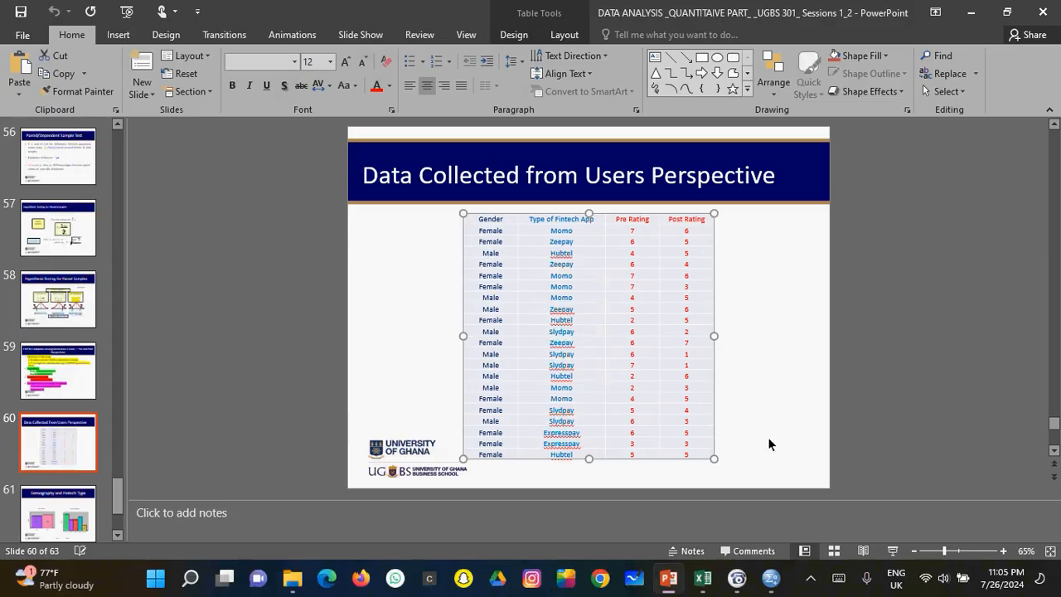
# Switch to the Excel workbook and paste the copied table into Sheet2 from cell A1, keeping the source formatting.
pyautogui.click(704, 581)
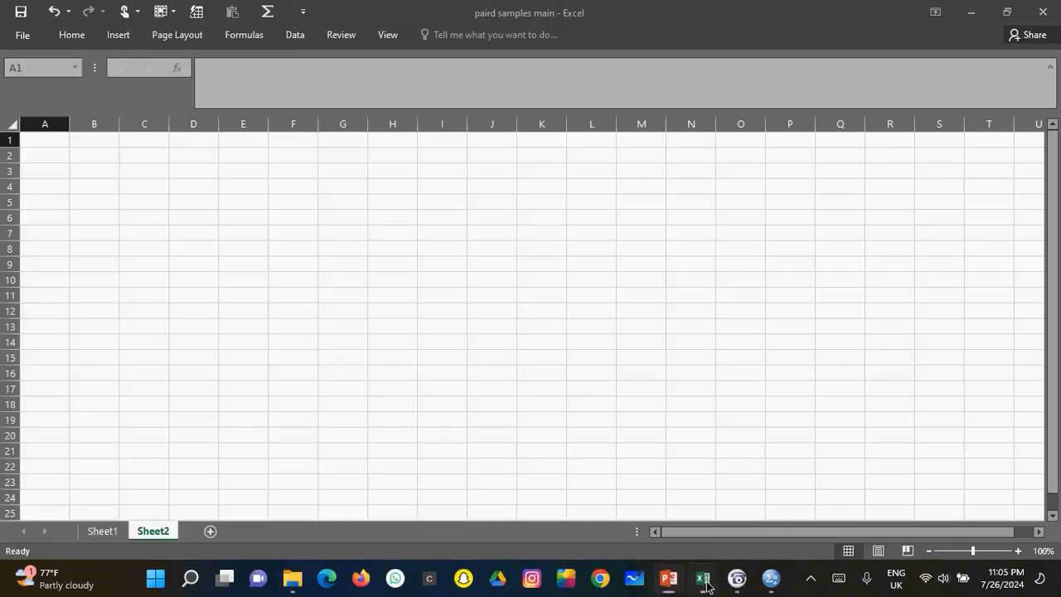
pyautogui.rightClick(44, 143)
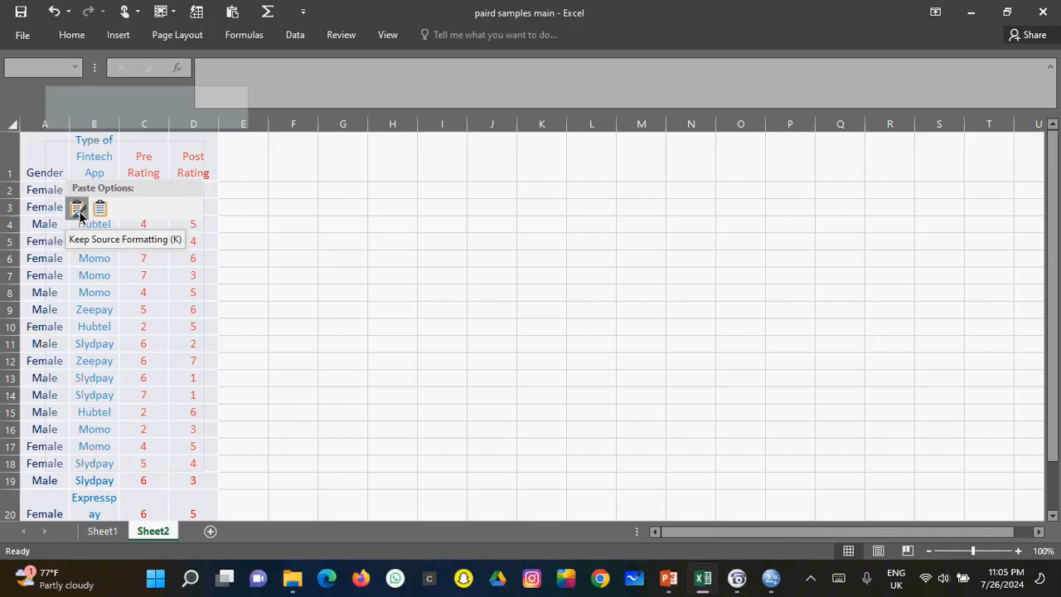
pyautogui.click(79, 215)
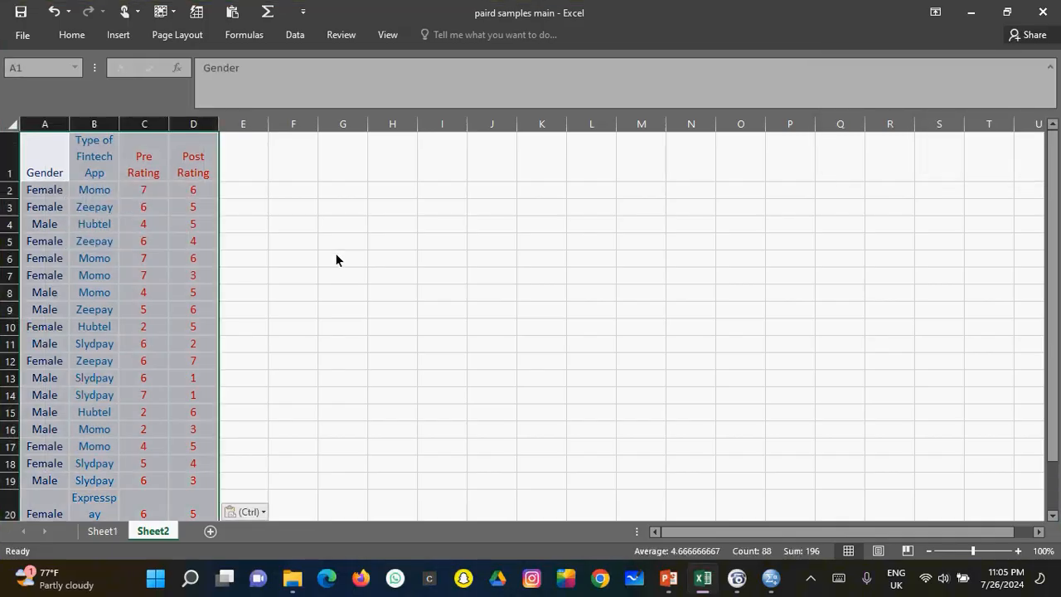
pyautogui.click(336, 260)
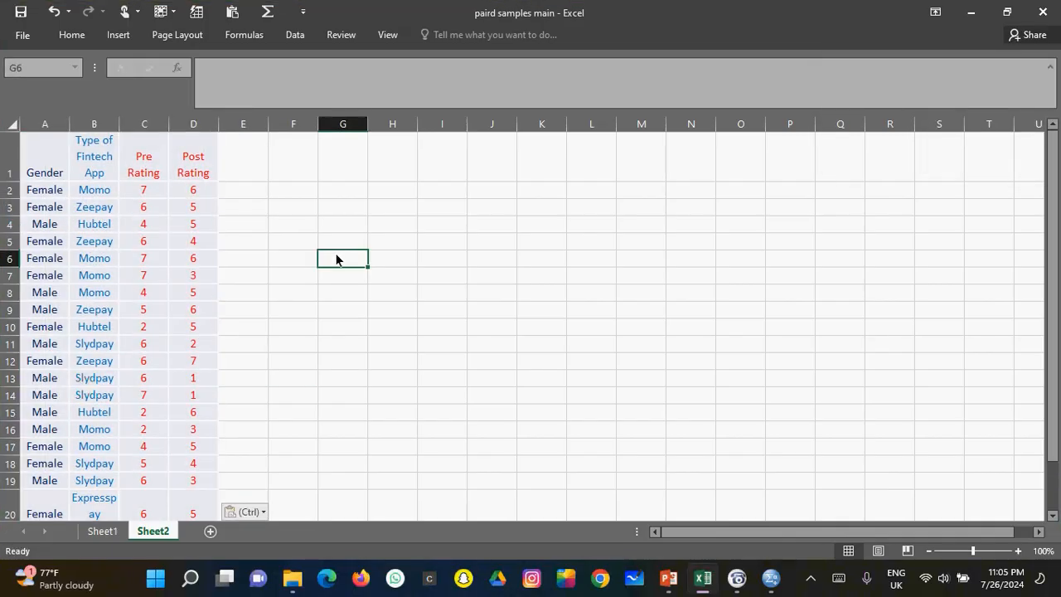
pyautogui.click(113, 158)
pyautogui.doubleClick(114, 157)
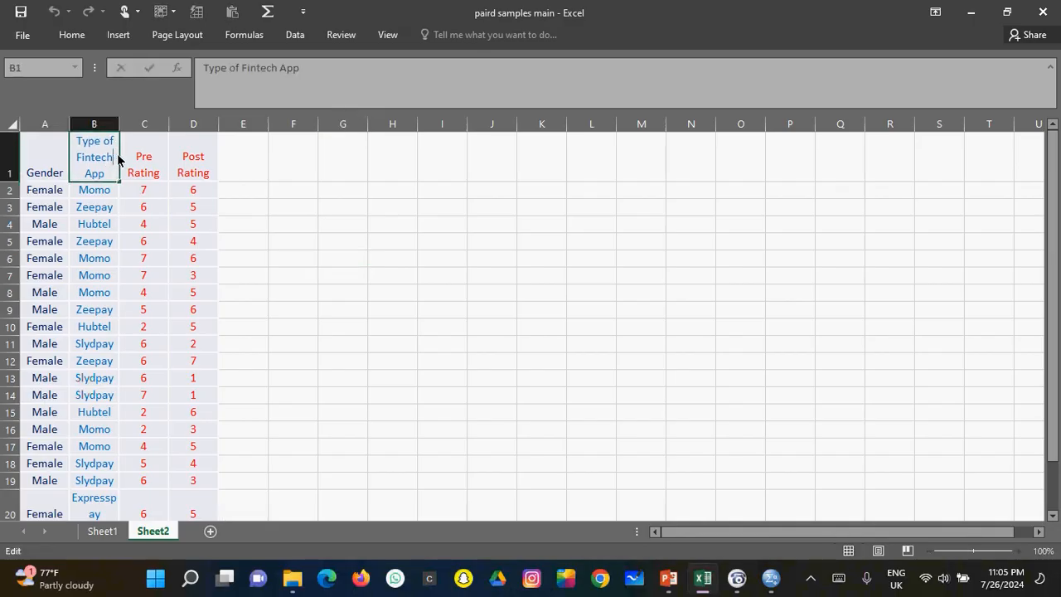
pyautogui.click(271, 173)
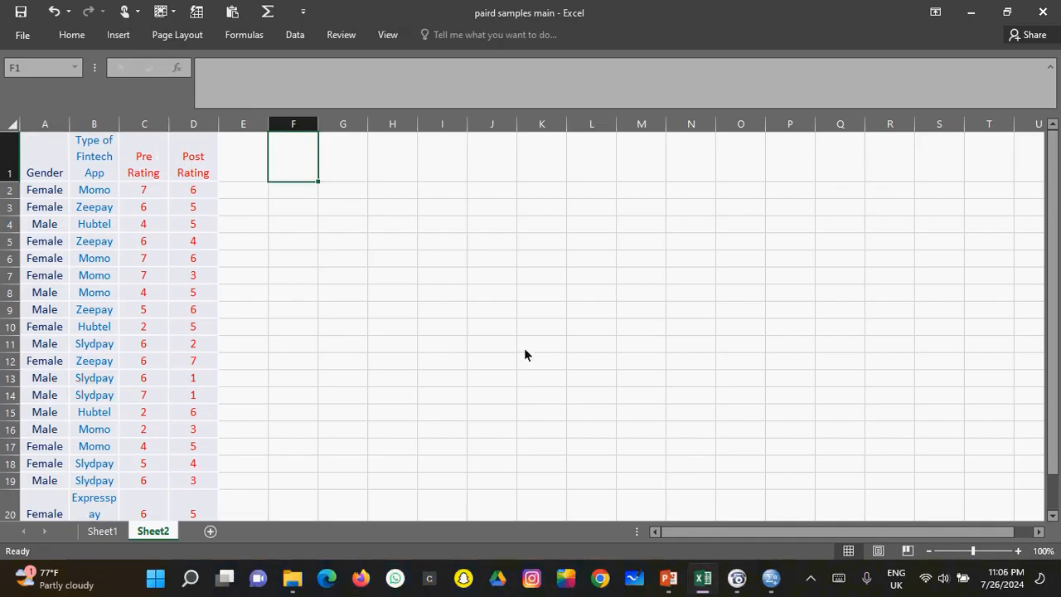
# Zoom Sheet2 out to 80% to view the whole pasted table.
pyautogui.click(928, 551)
pyautogui.click(928, 551)
pyautogui.click(493, 372)
pyautogui.click(631, 493)
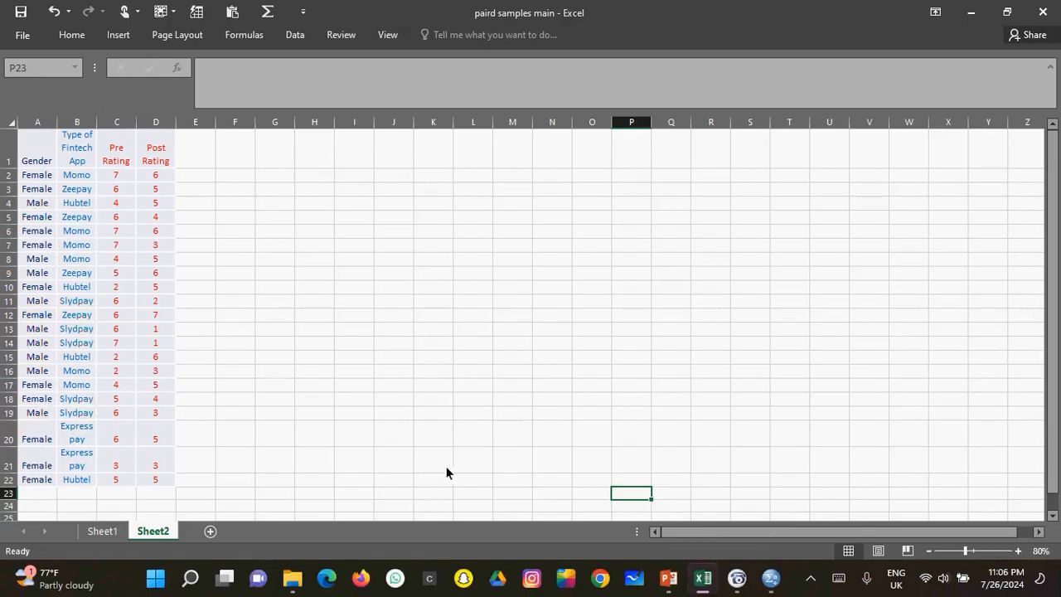
# Switch to SPSS Statistics and define the first variable as GENDER, with type String and label GENDER TYPE.
pyautogui.click(782, 580)
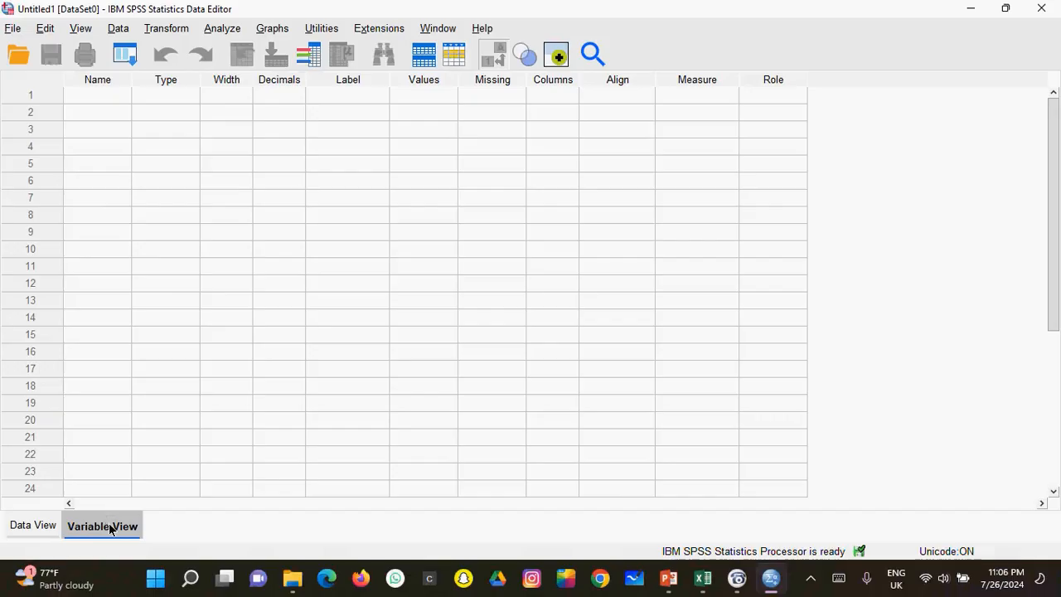
pyautogui.click(116, 99)
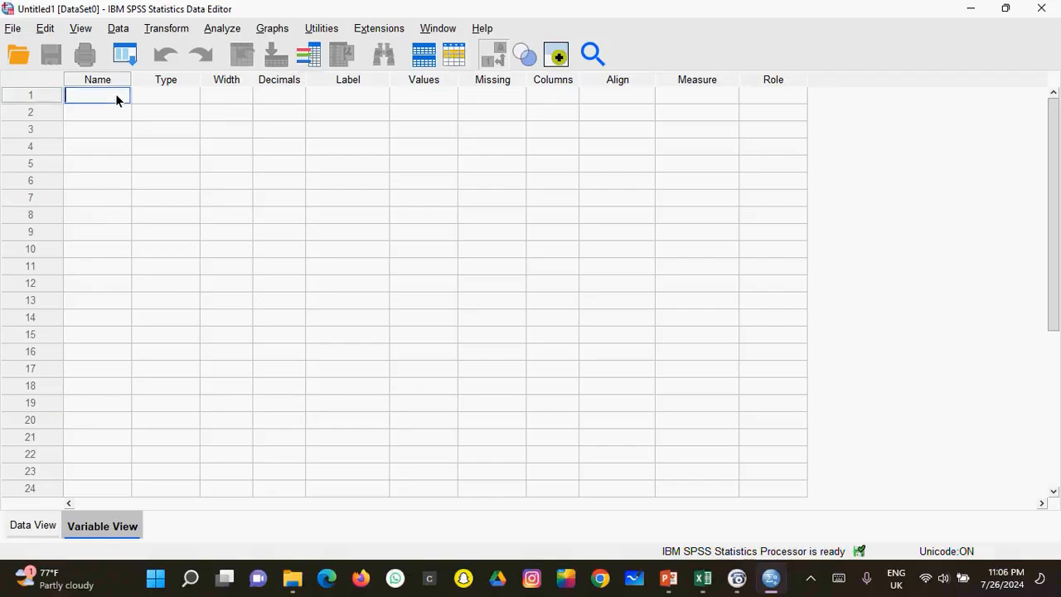
pyautogui.write('GENDER')
pyautogui.click(150, 97)
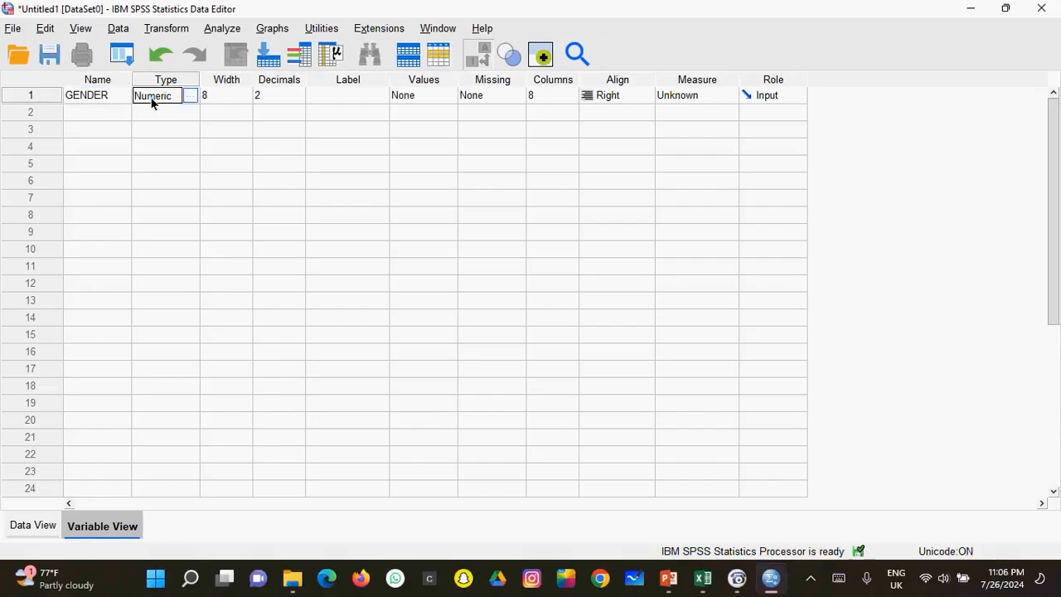
pyautogui.click(191, 97)
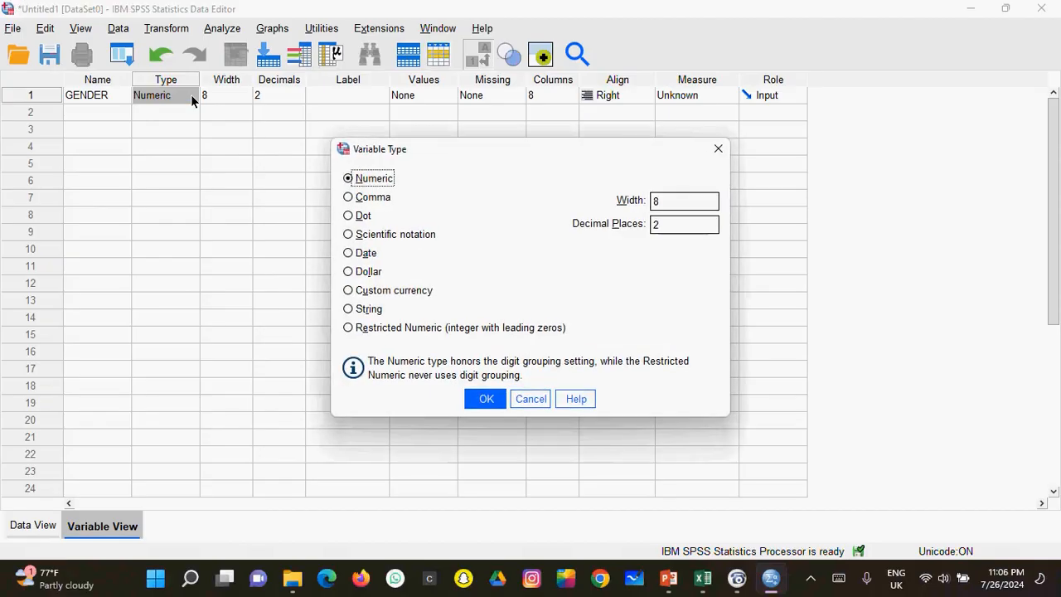
pyautogui.click(350, 309)
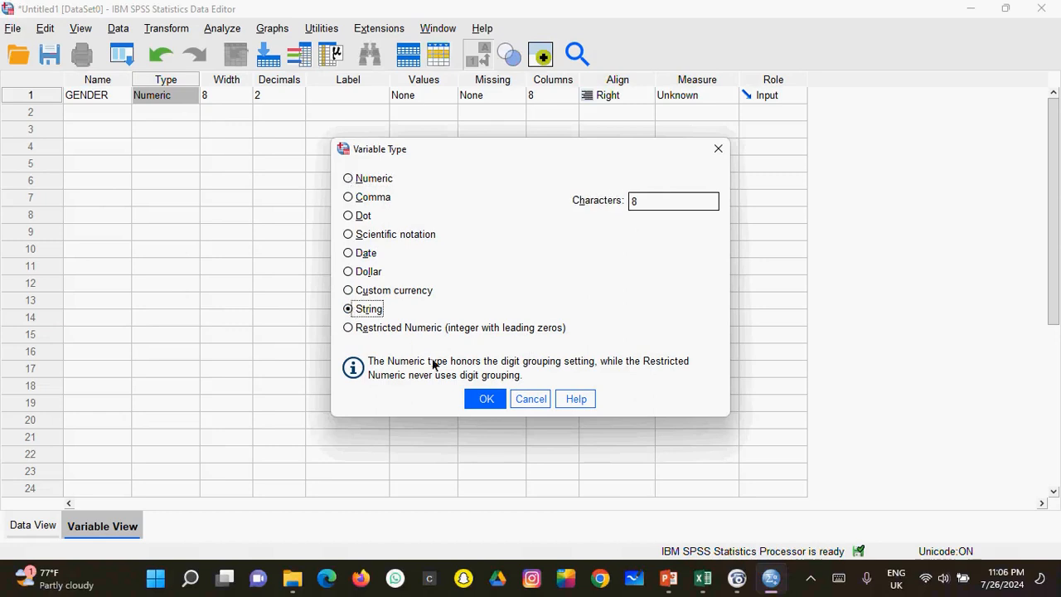
pyautogui.click(483, 399)
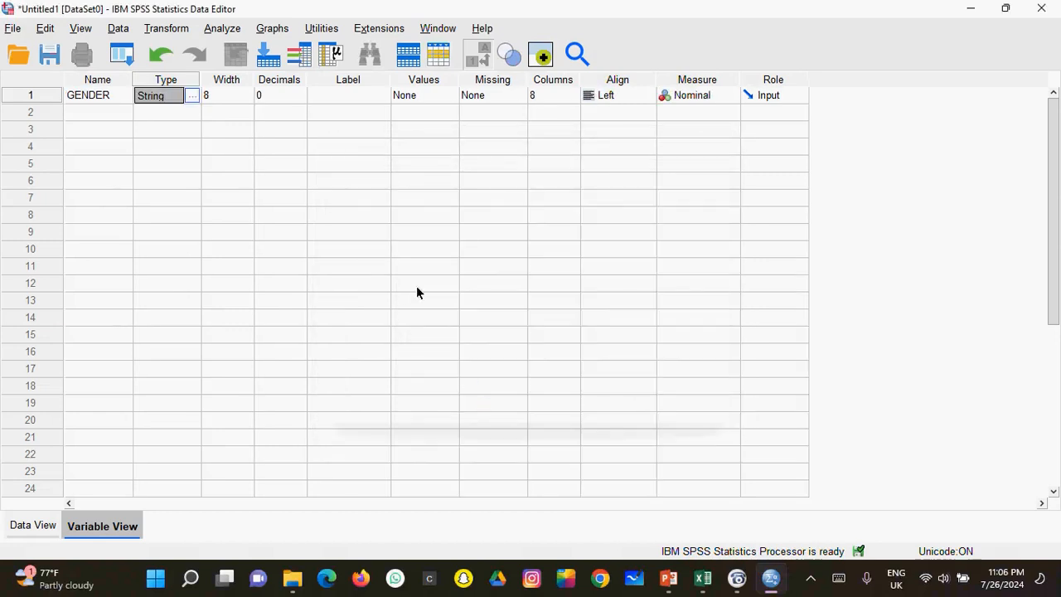
pyautogui.click(334, 96)
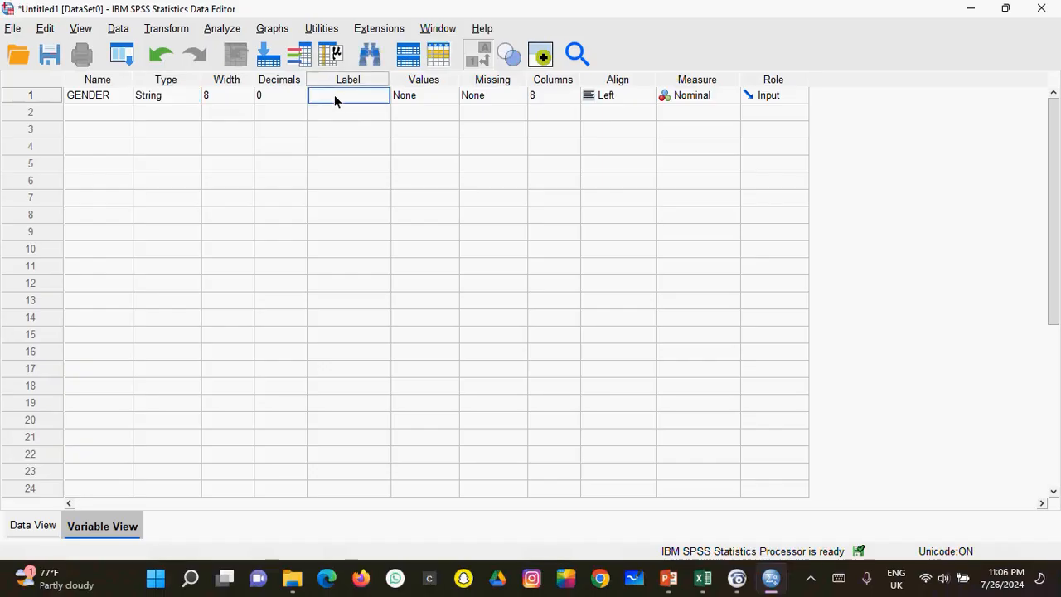
pyautogui.write('GENDER TYPE')
# Add the value labels 1 = MALE and 2 = FEMALE to GENDER and set its measure to Nominal.
pyautogui.click(432, 95)
pyautogui.click(448, 97)
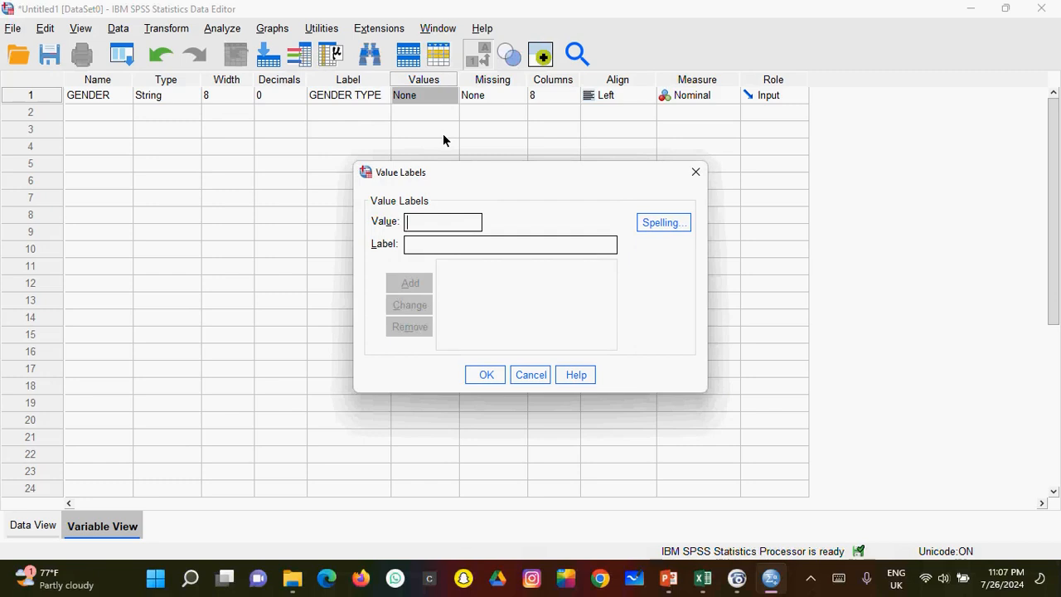
pyautogui.write('1')
pyautogui.write('MALE')
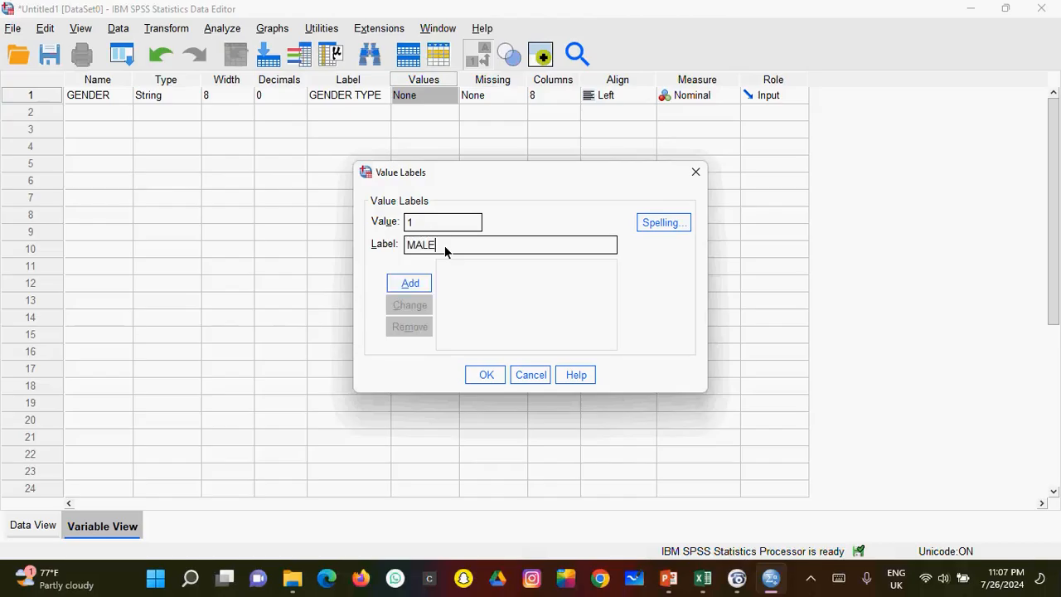
pyautogui.click(410, 283)
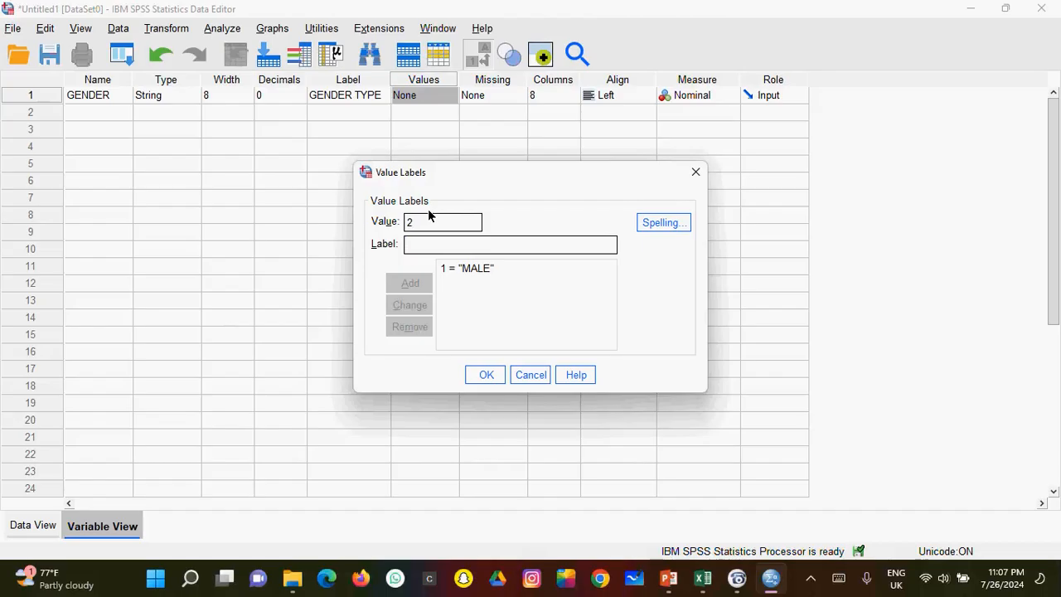
pyautogui.click(428, 242)
pyautogui.write('FEMALE')
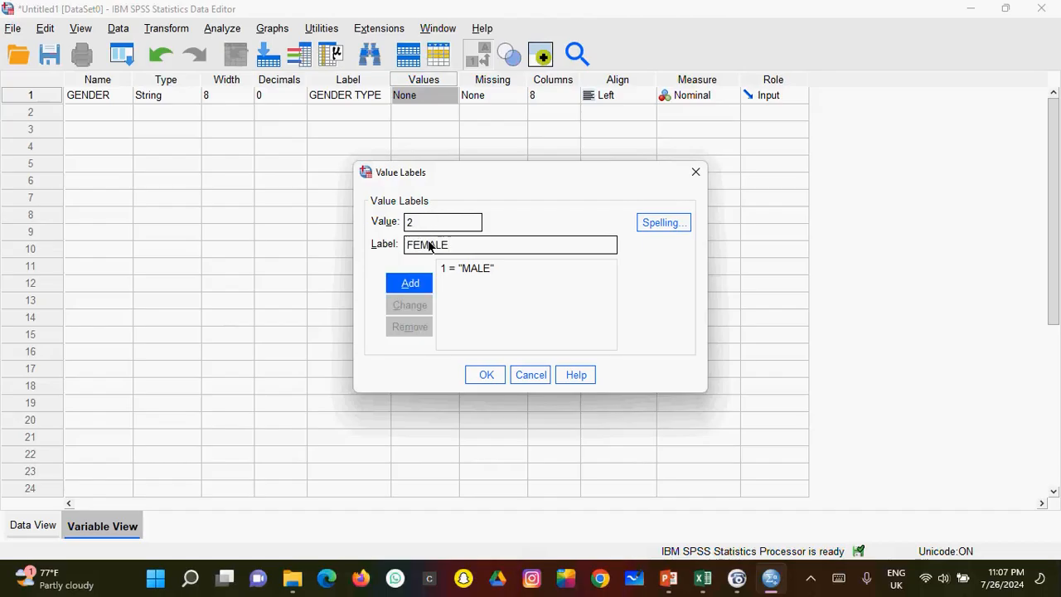
pyautogui.click(419, 288)
pyautogui.click(488, 375)
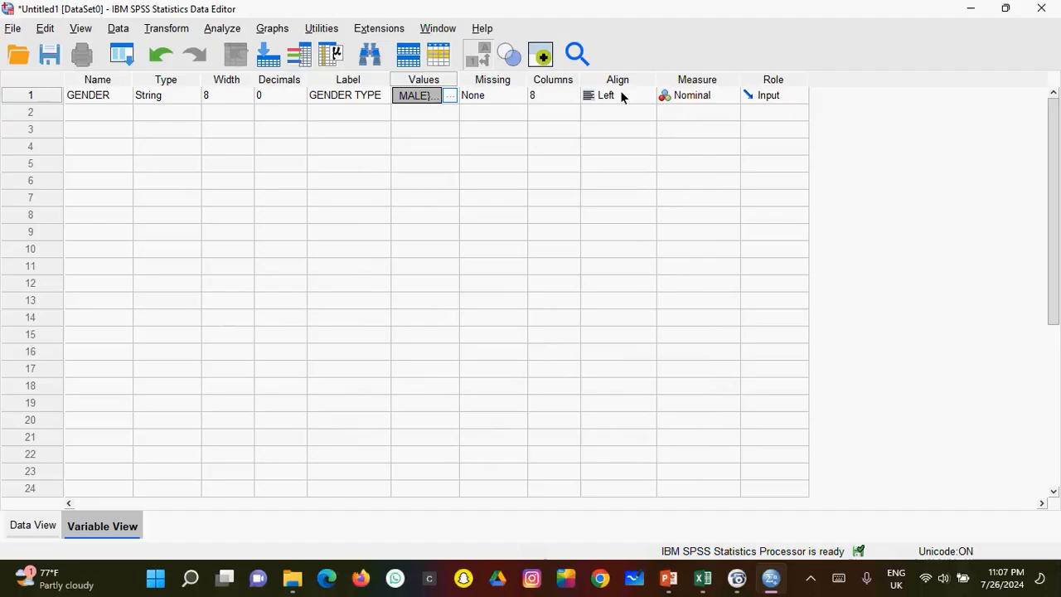
pyautogui.click(686, 94)
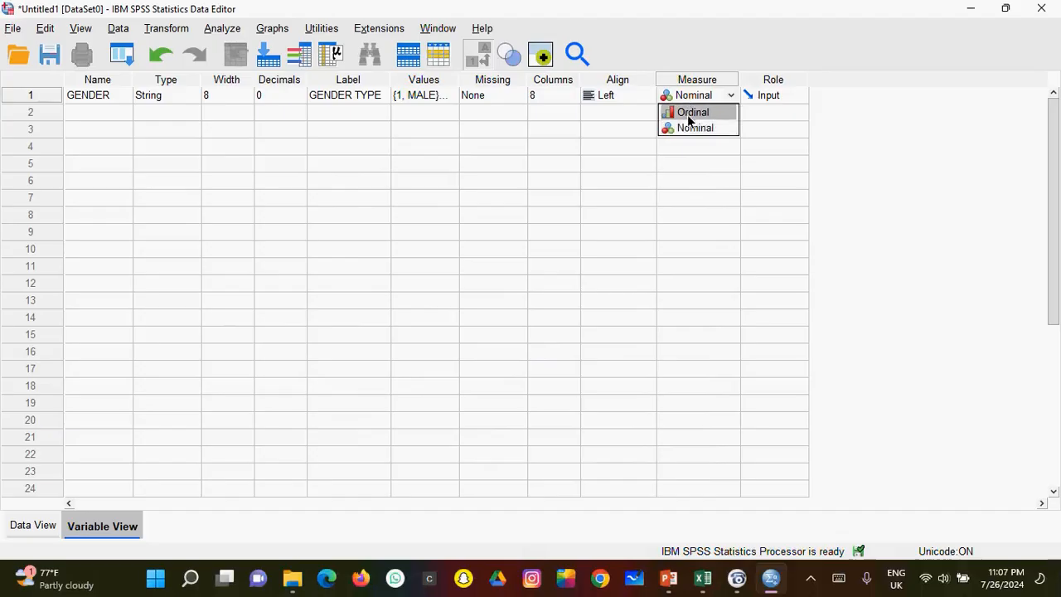
pyautogui.click(689, 129)
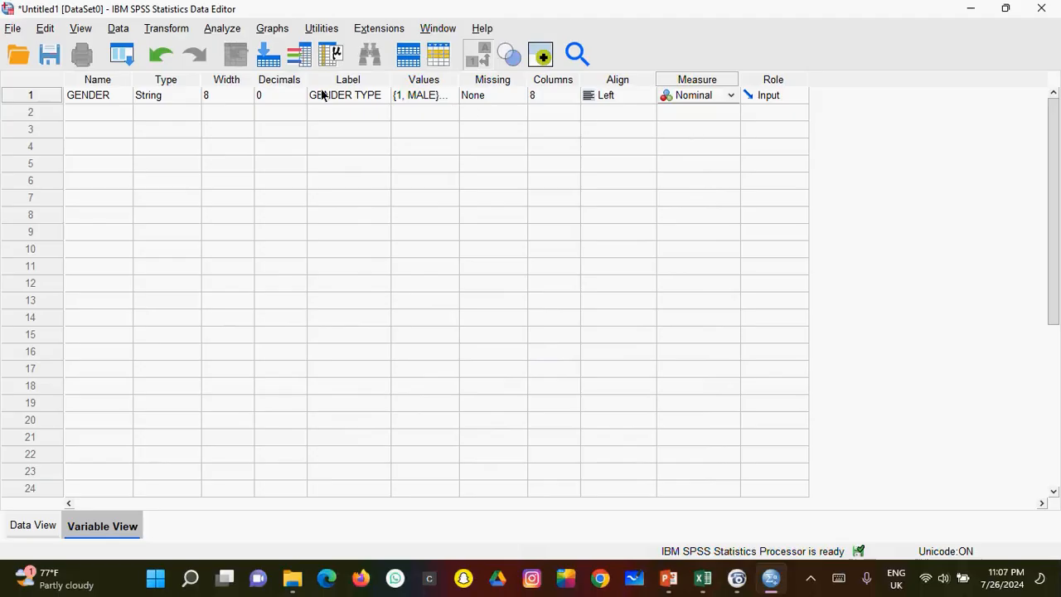
# Check the table's column headings in the Excel worksheet and name the second SPSS variable FINTECH_TYPE.
pyautogui.click(110, 114)
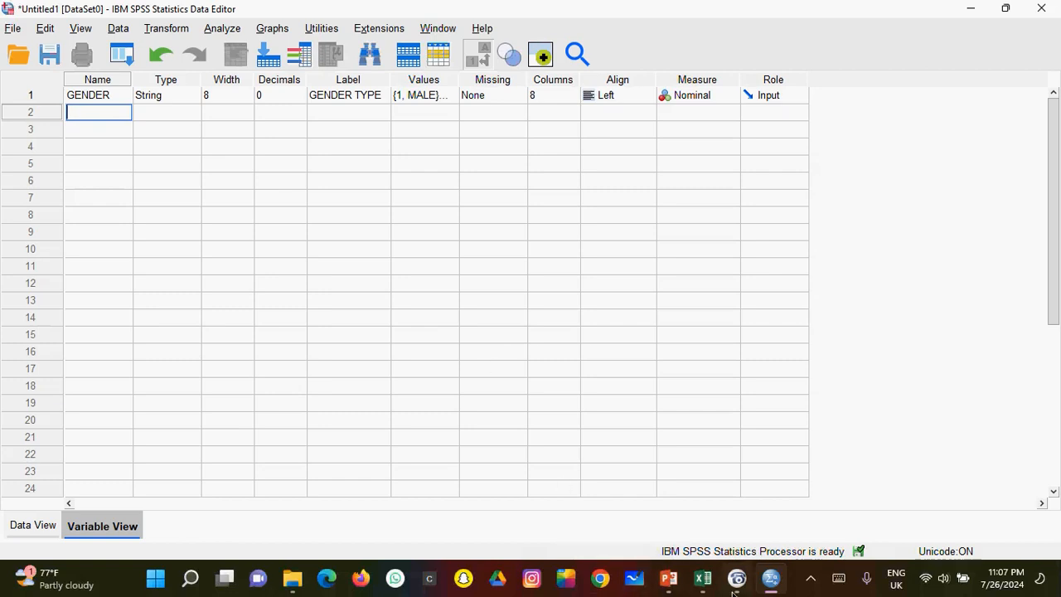
pyautogui.click(705, 589)
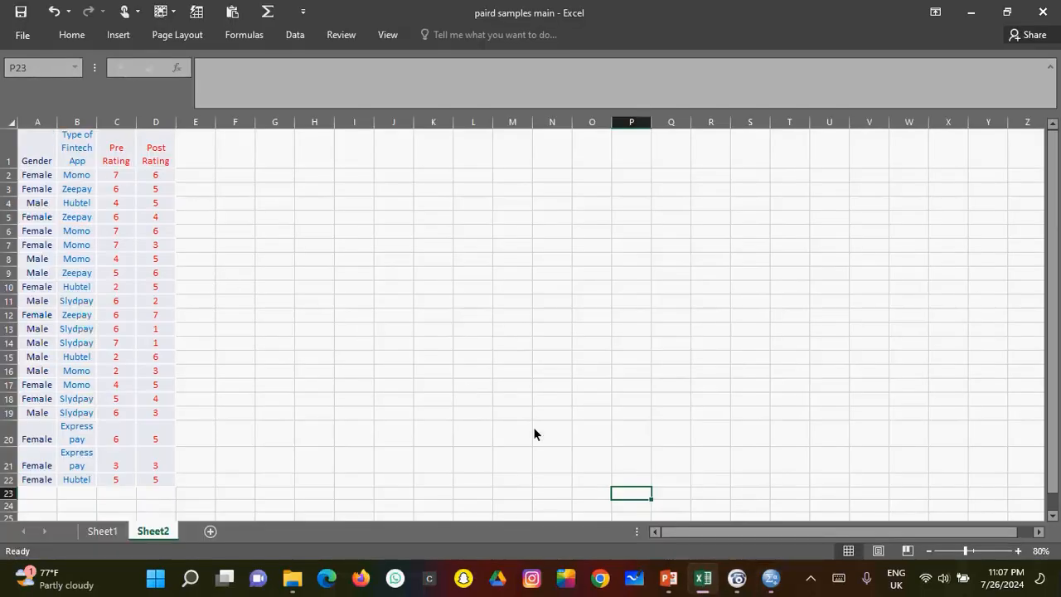
pyautogui.click(769, 589)
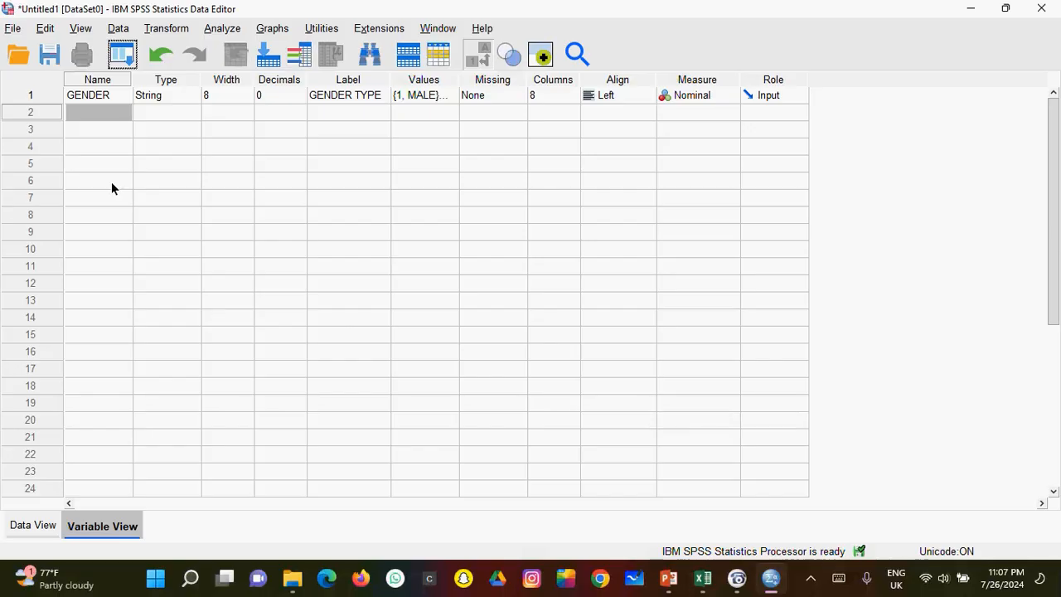
pyautogui.click(79, 118)
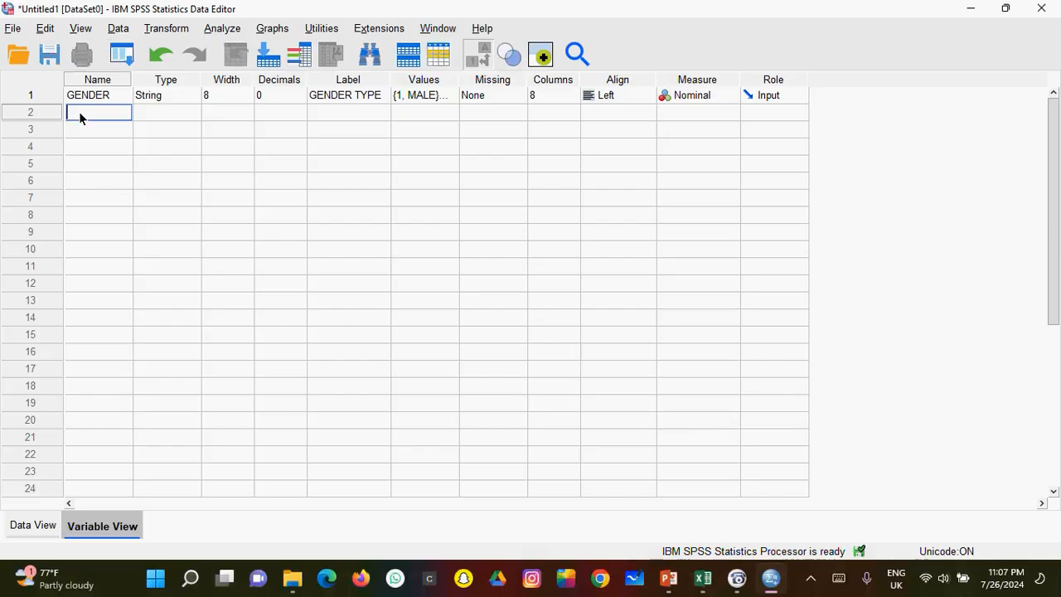
pyautogui.write('FINTECH')
pyautogui.write('_TYPE')
# Set the FINTECH_TYPE variable's type to String and its label to TYPE OF FINTECH APP.
pyautogui.click(166, 116)
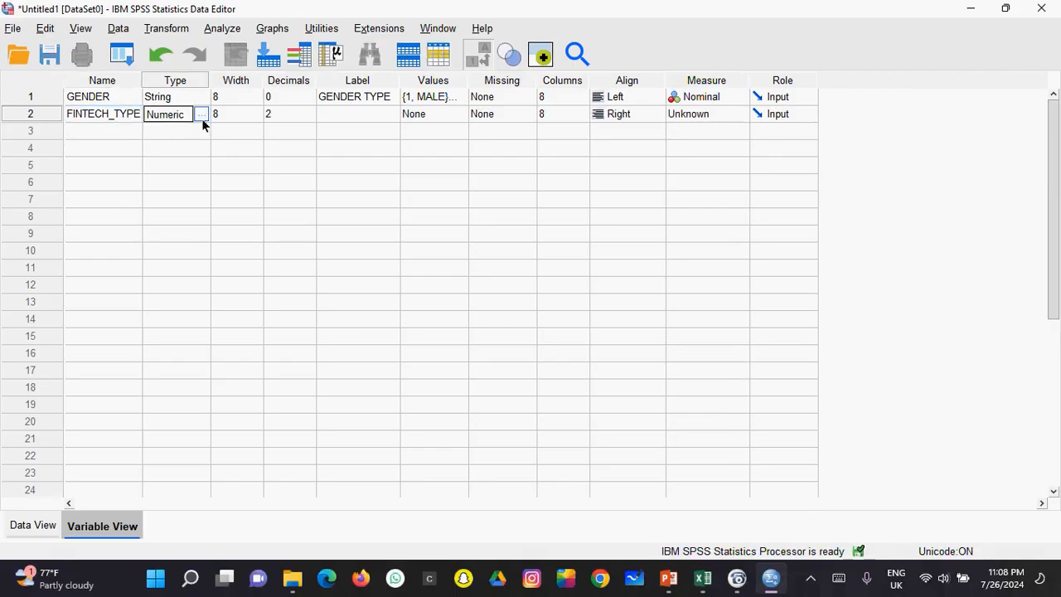
pyautogui.click(204, 116)
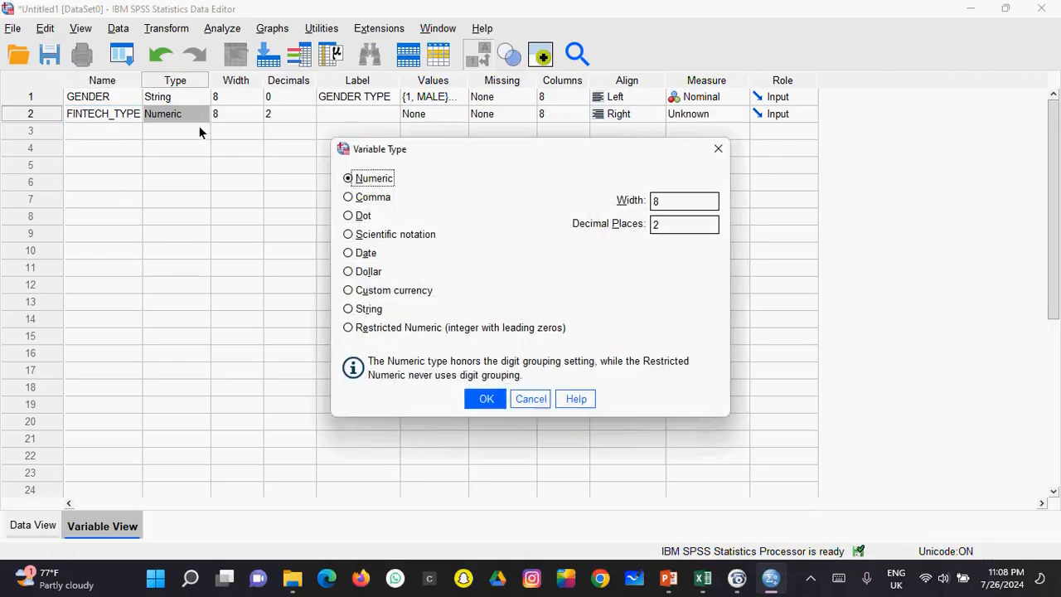
pyautogui.click(348, 309)
pyautogui.click(486, 399)
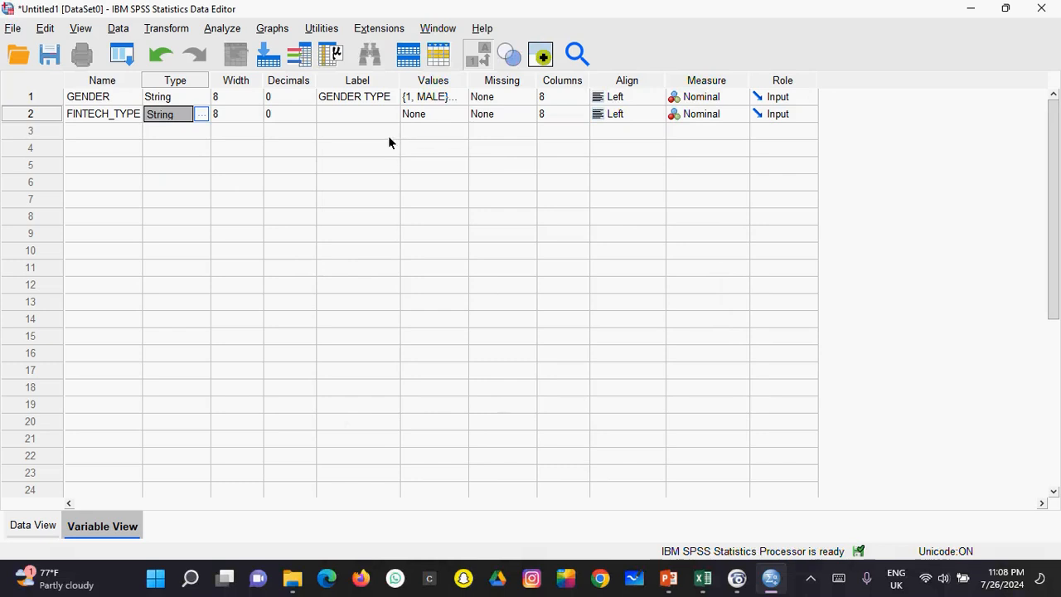
pyautogui.click(381, 118)
pyautogui.write('TYPE OF FINT')
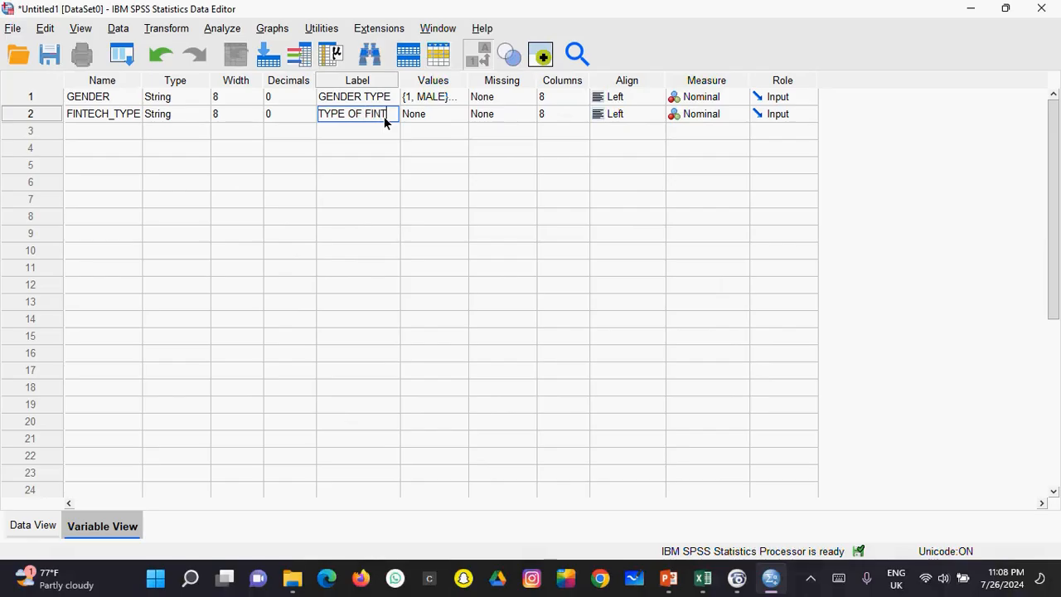
pyautogui.write('ECH APP')
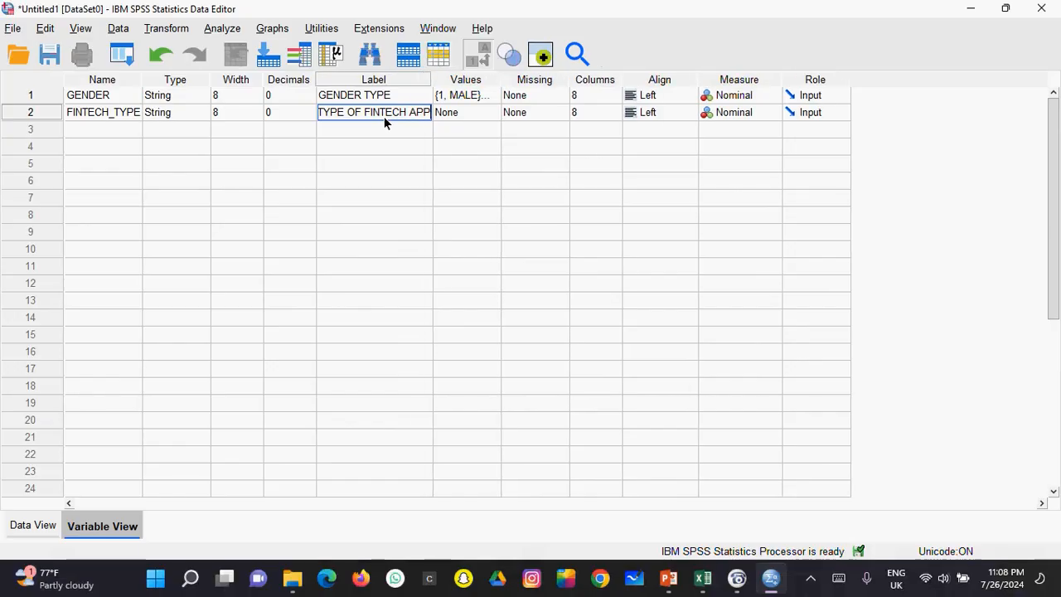
# Check the app names in the Excel worksheet and add the value label 1 = MOMO to FINTECH_TYPE in SPSS.
pyautogui.click(475, 111)
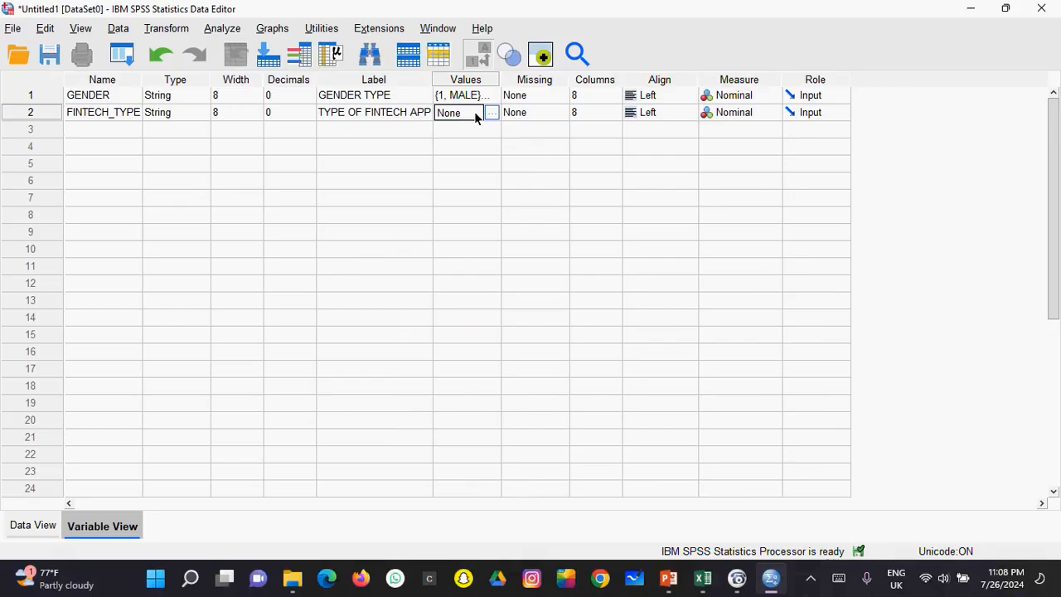
pyautogui.click(490, 112)
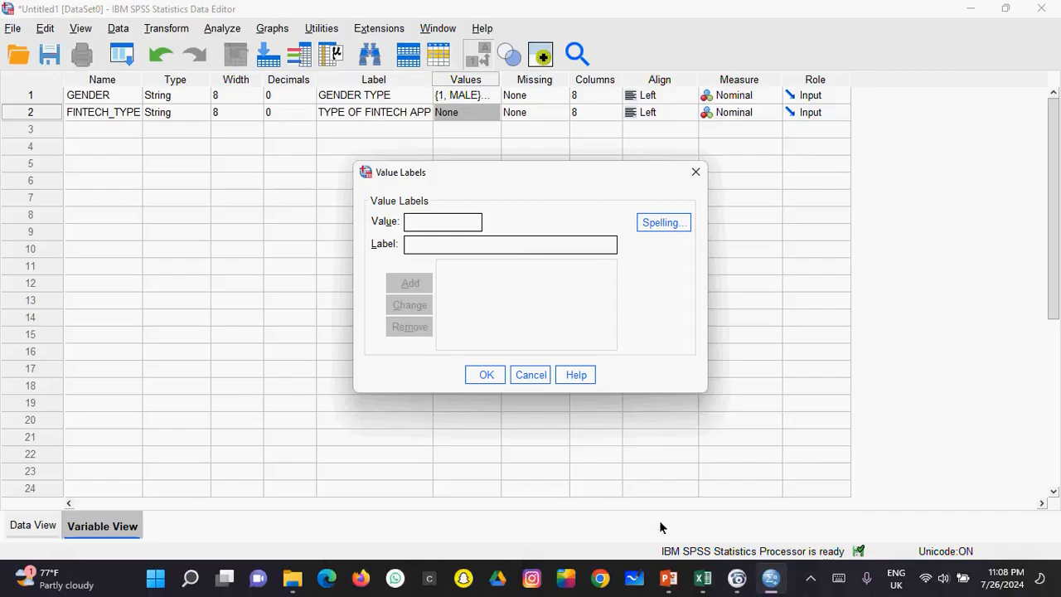
pyautogui.click(702, 578)
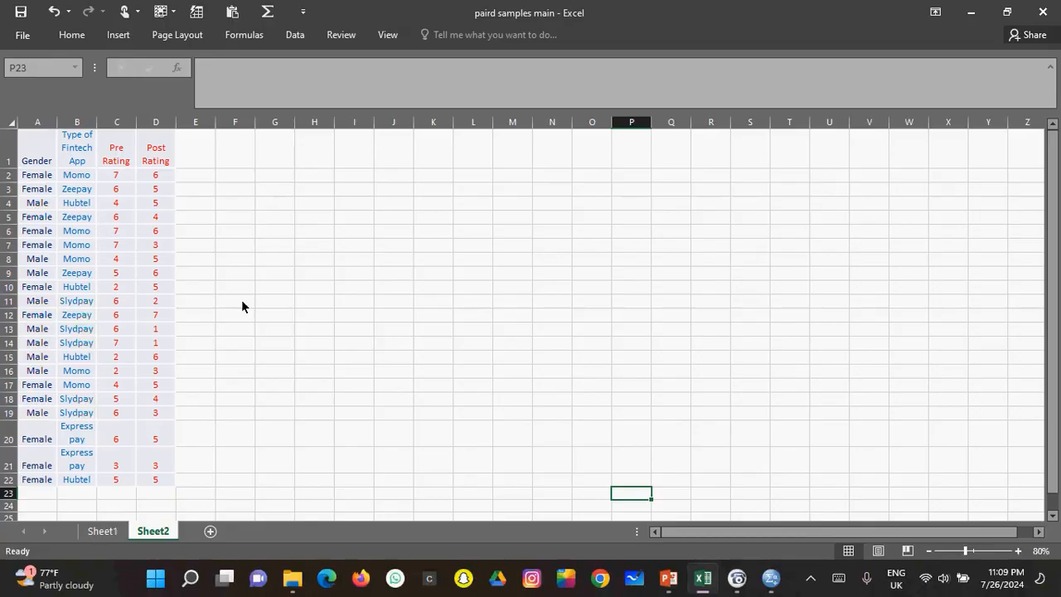
pyautogui.click(771, 578)
pyautogui.write('1')
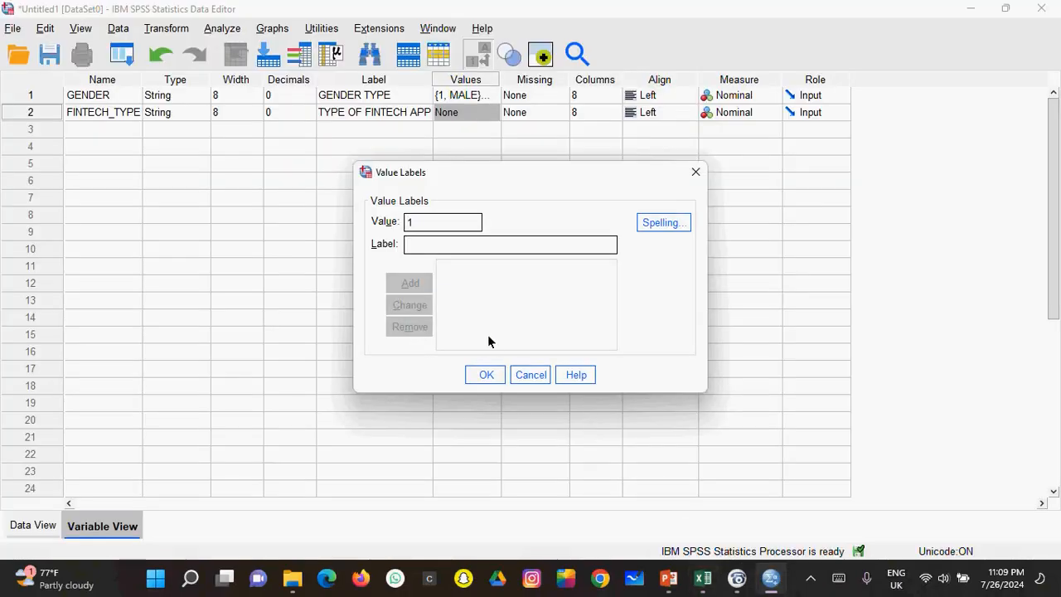
pyautogui.write('MOMO')
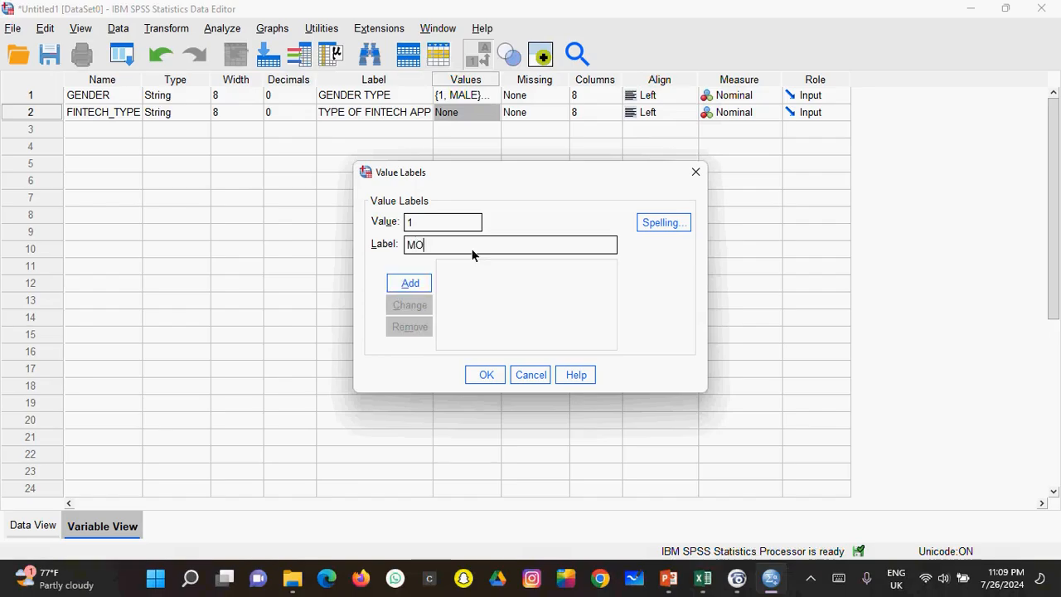
pyautogui.click(426, 282)
# Add the value labels 2 = ZEEPAY and 3 = HUBTEL to FINTECH_TYPE.
pyautogui.click(430, 218)
pyautogui.write('2')
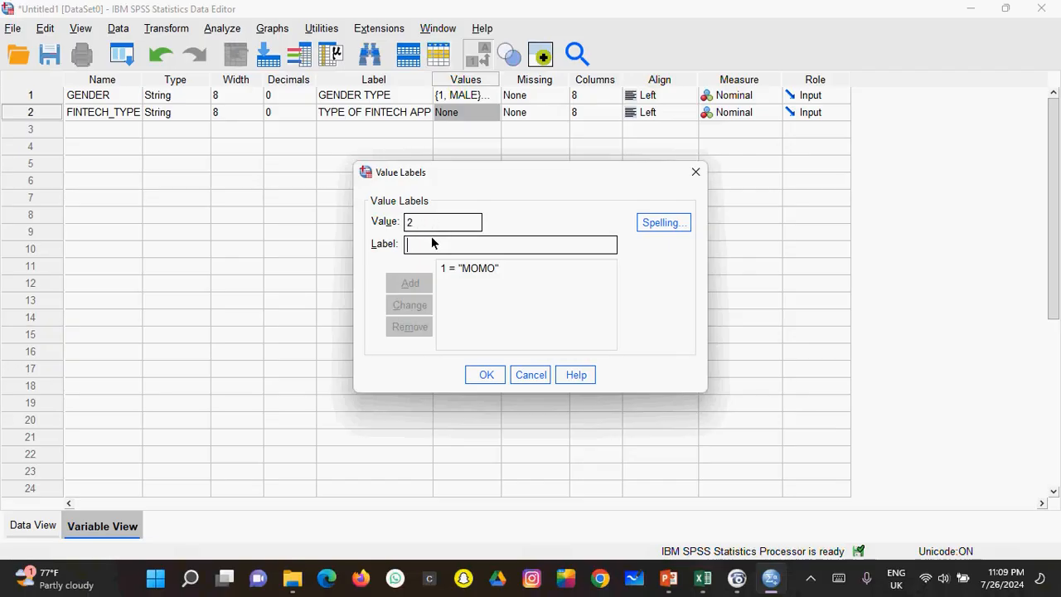
pyautogui.write('ZEEPAY')
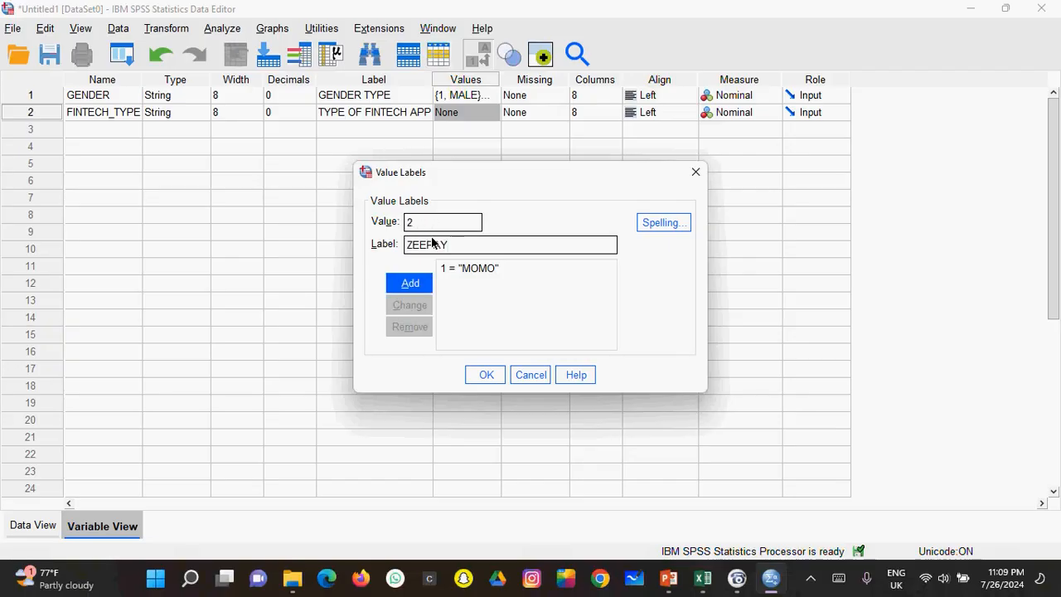
pyautogui.click(424, 283)
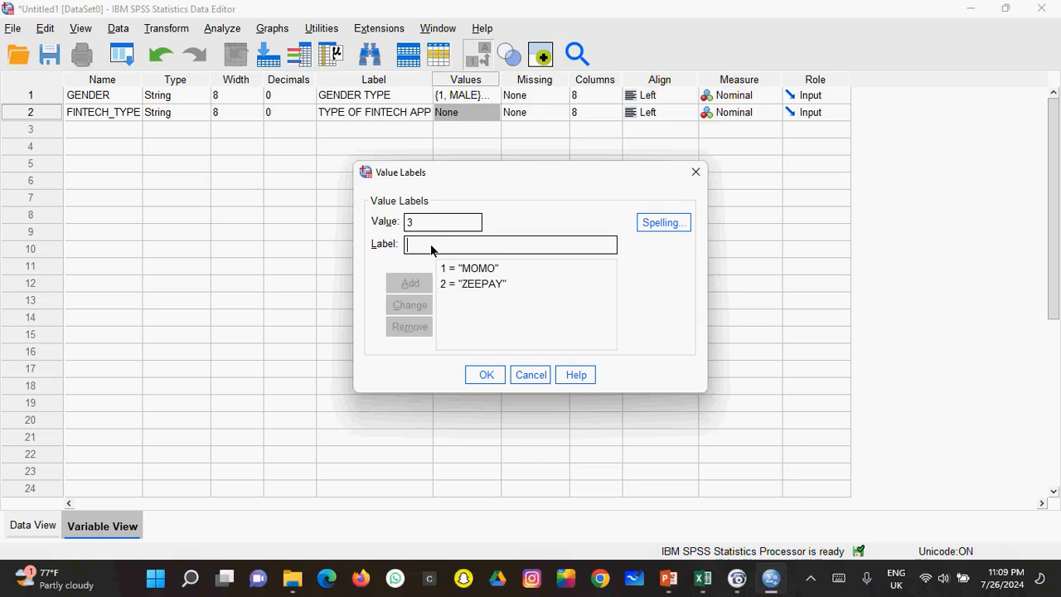
pyautogui.write('HUBTEL')
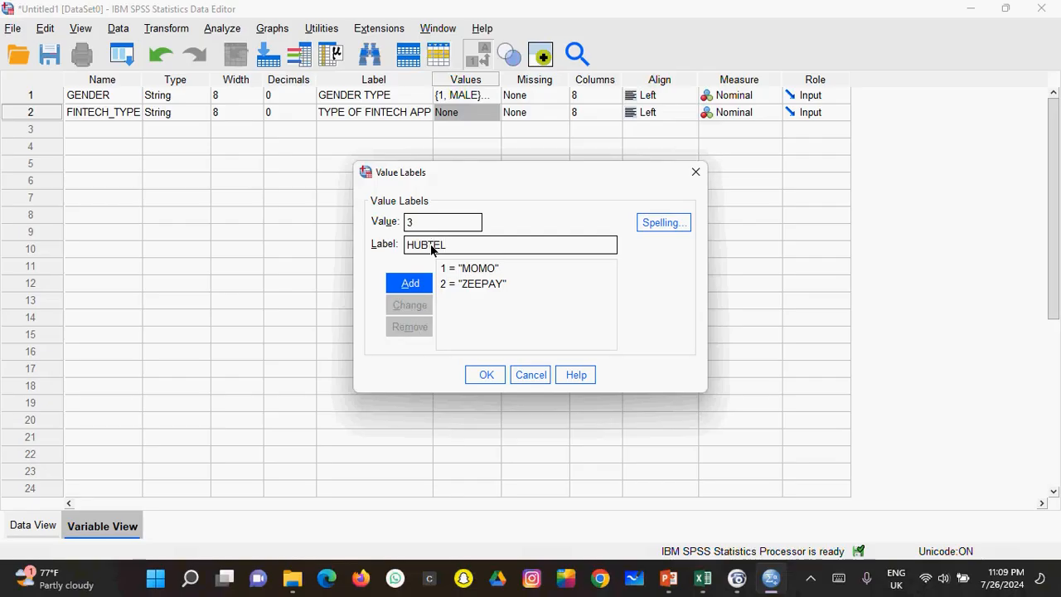
pyautogui.click(424, 283)
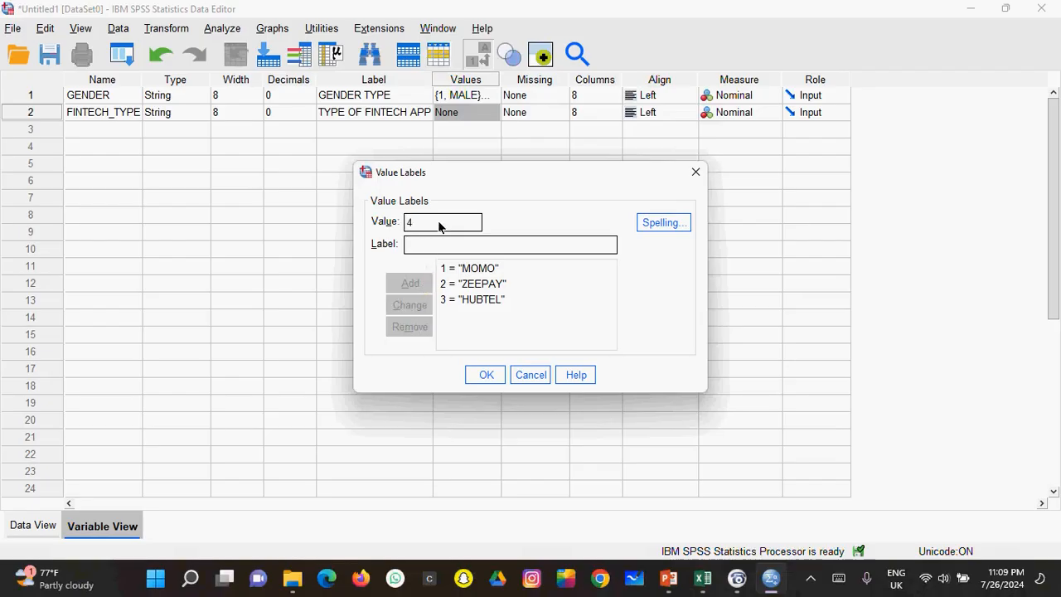
# Add the value labels 4 = SLYDPAY and 5 = EXPRESSPAY to FINTECH_TYPE and accept the list of labels.
pyautogui.click(439, 244)
pyautogui.write('SLYPAYE')
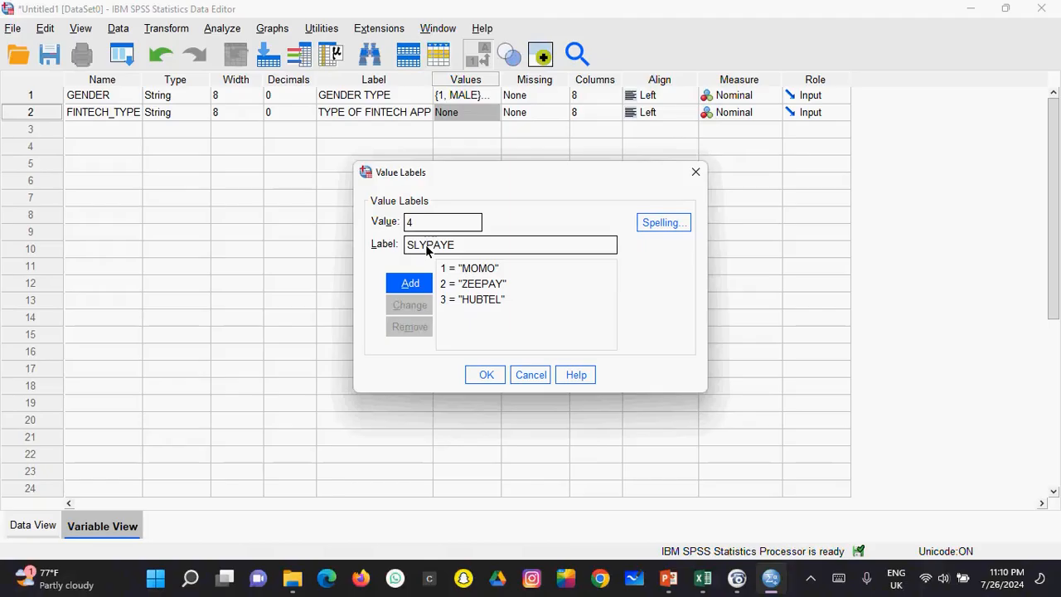
pyautogui.press('Left')
pyautogui.press('Left')
pyautogui.click(418, 282)
pyautogui.write('5')
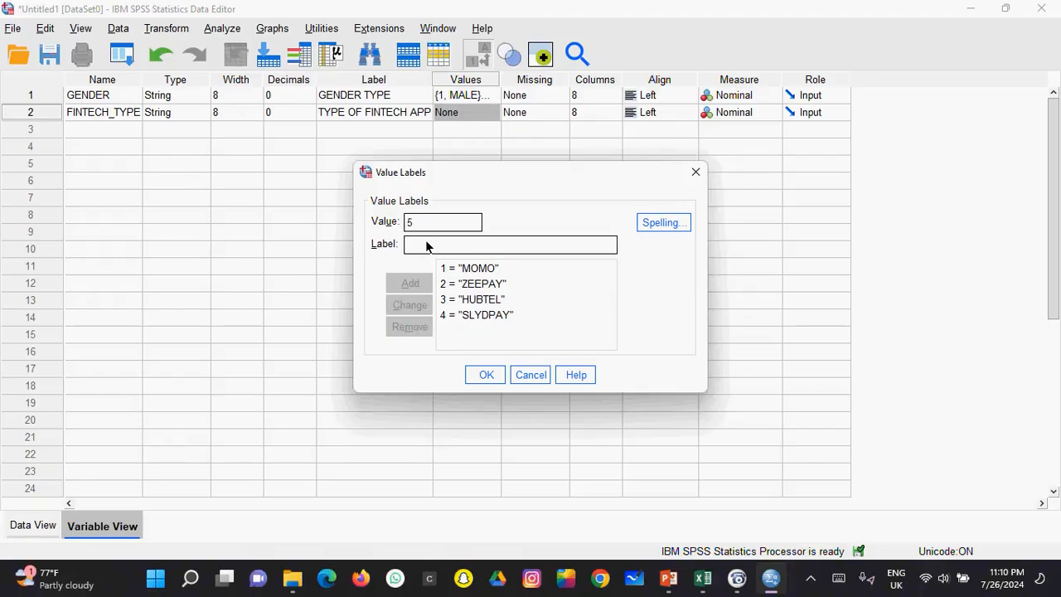
pyautogui.write('E')
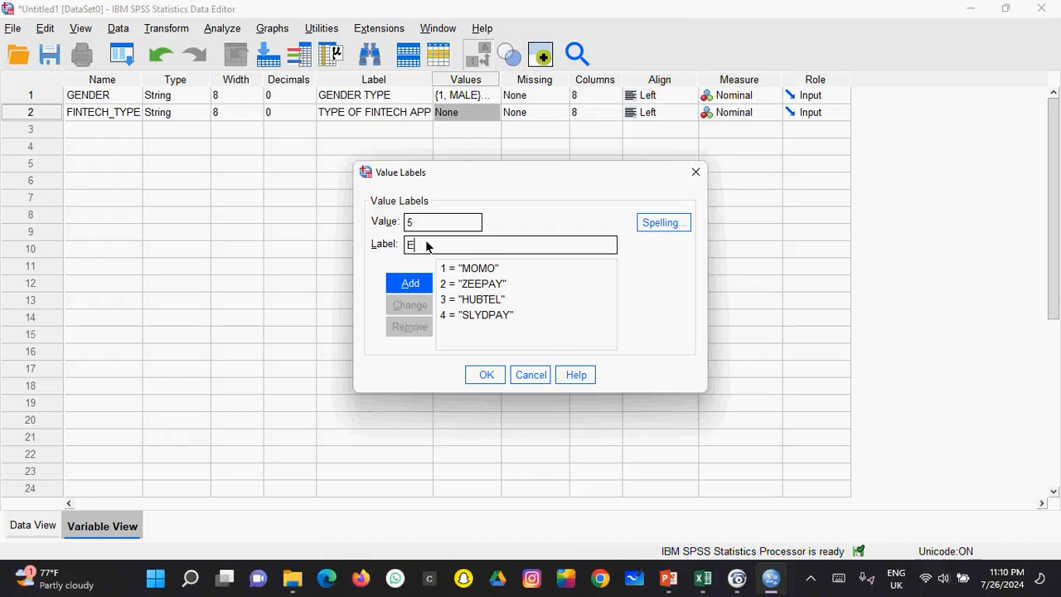
pyautogui.write('XPRESSPAYT')
pyautogui.press('BackSpace')
pyautogui.click(410, 284)
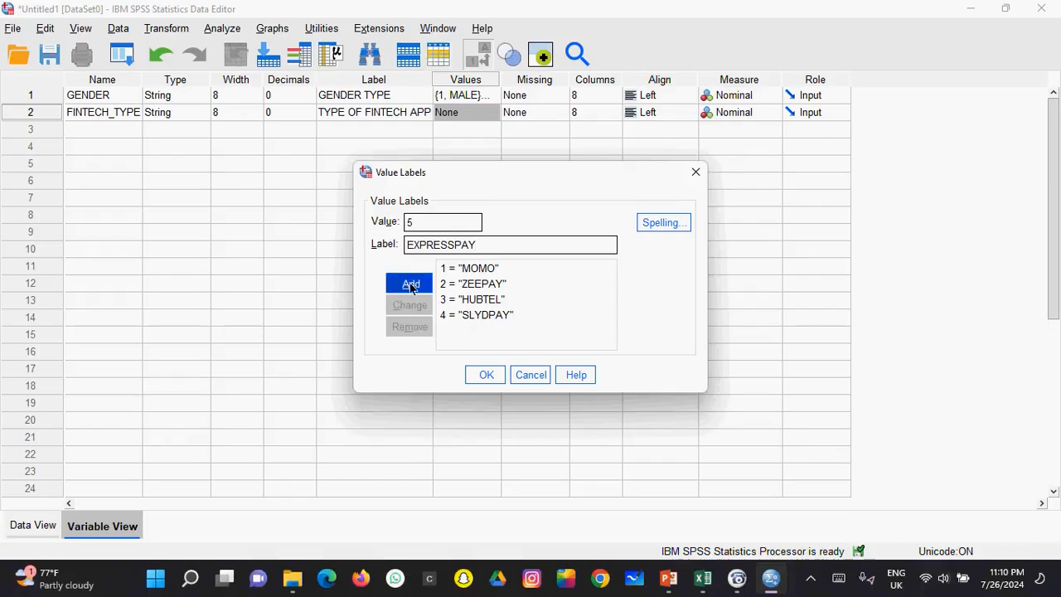
pyautogui.click(479, 376)
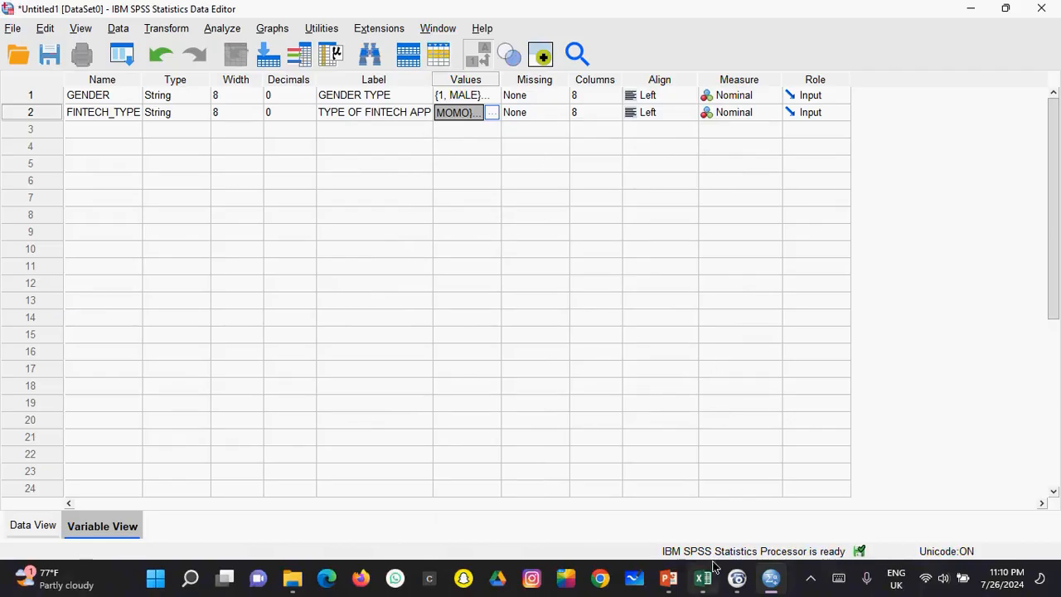
# Check the remaining column headings in the Excel worksheet and name the third SPSS variable PRE_RATING.
pyautogui.moveTo(711, 582)
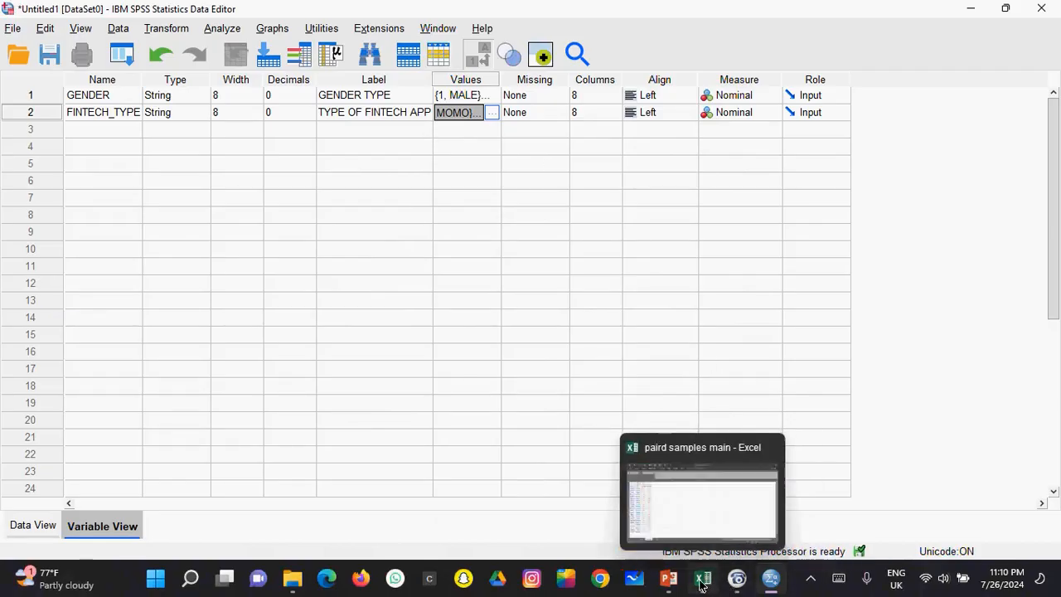
pyautogui.click(703, 580)
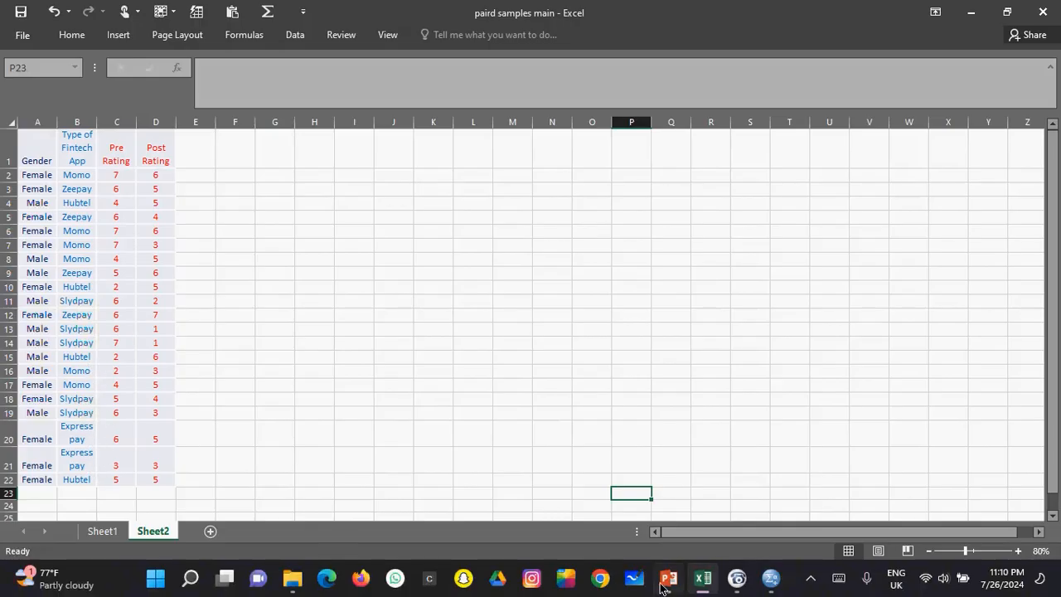
pyautogui.click(766, 576)
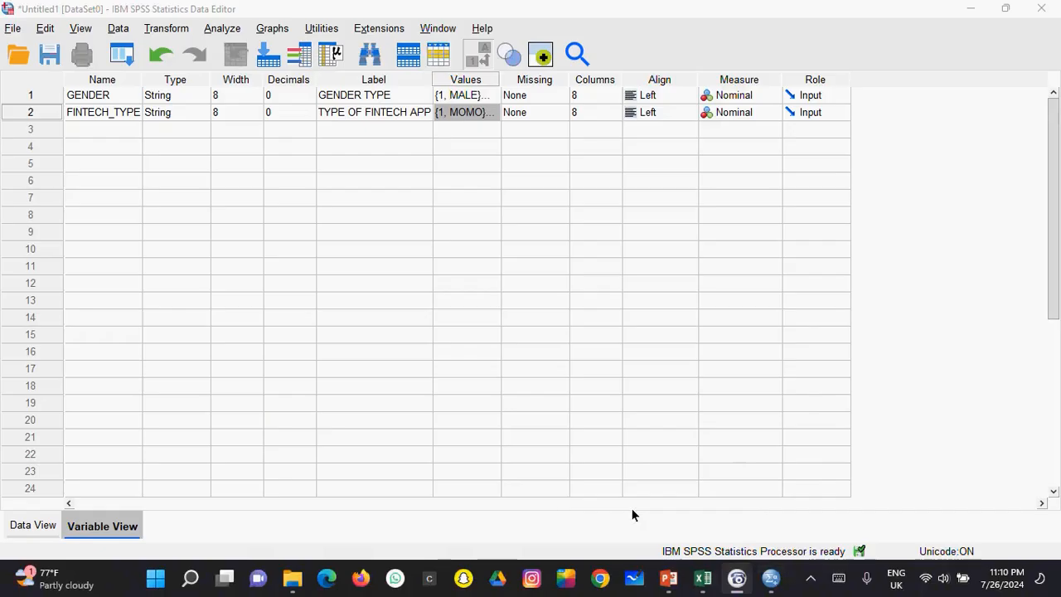
pyautogui.click(770, 584)
pyautogui.moveTo(741, 586)
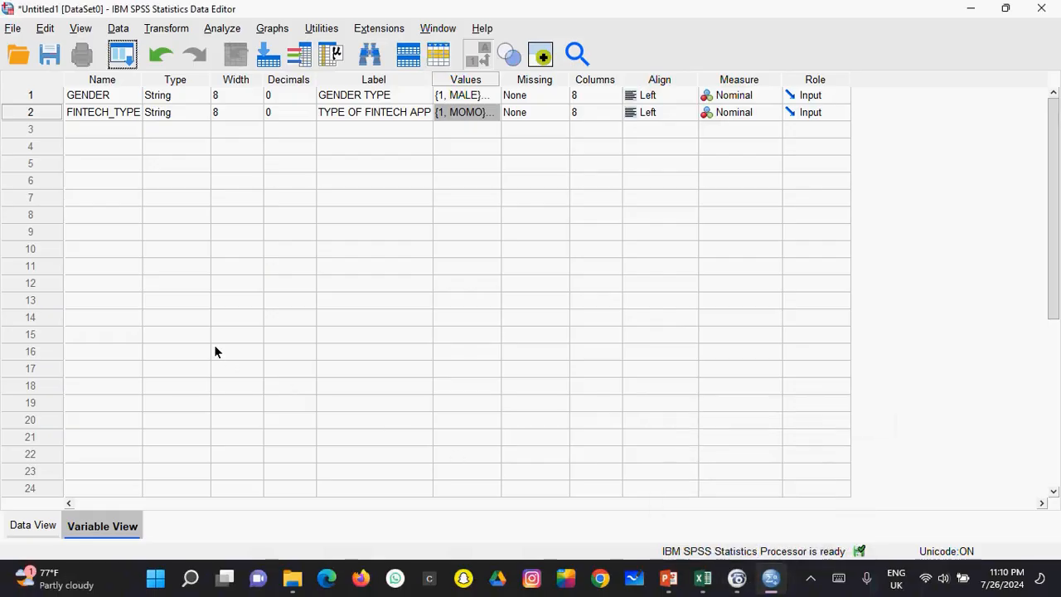
pyautogui.click(75, 130)
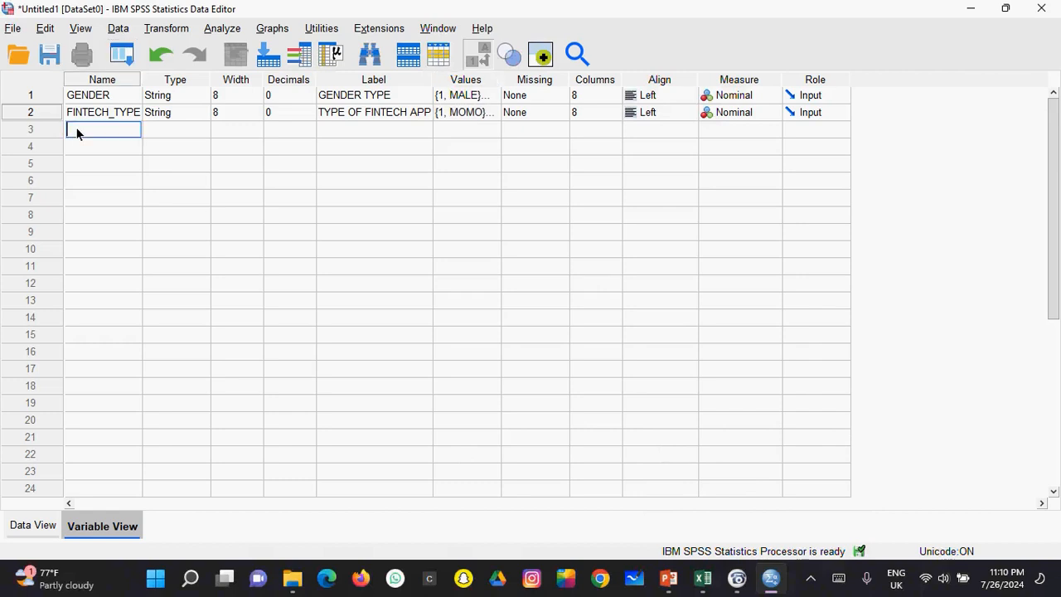
pyautogui.write('PRE')
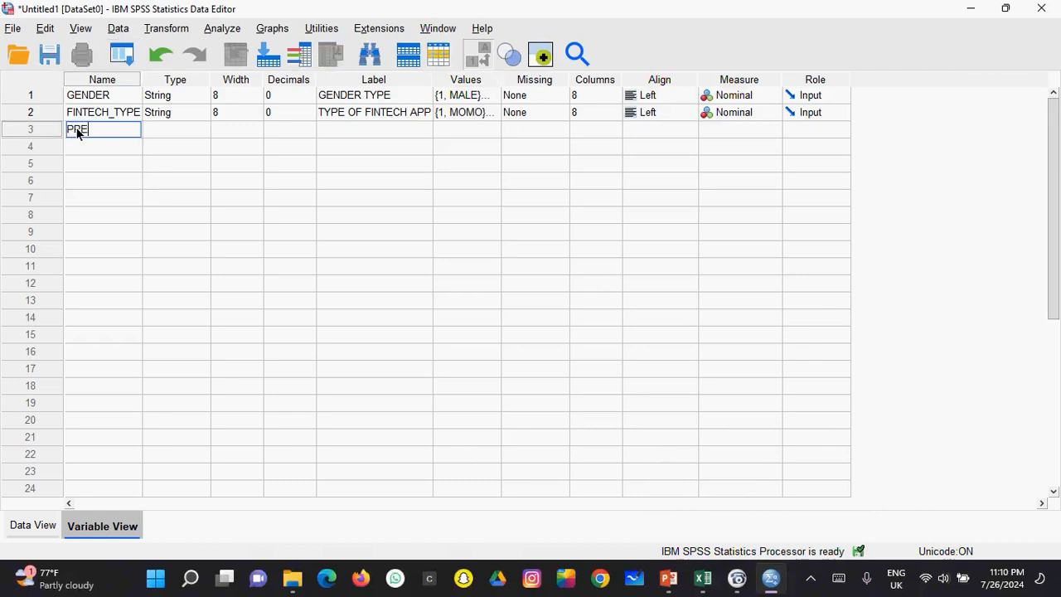
pyautogui.write('_RATING')
# Keep PRE_RATING as Numeric, set its decimals to 1 and its measure to Scale.
pyautogui.click(194, 130)
pyautogui.click(204, 130)
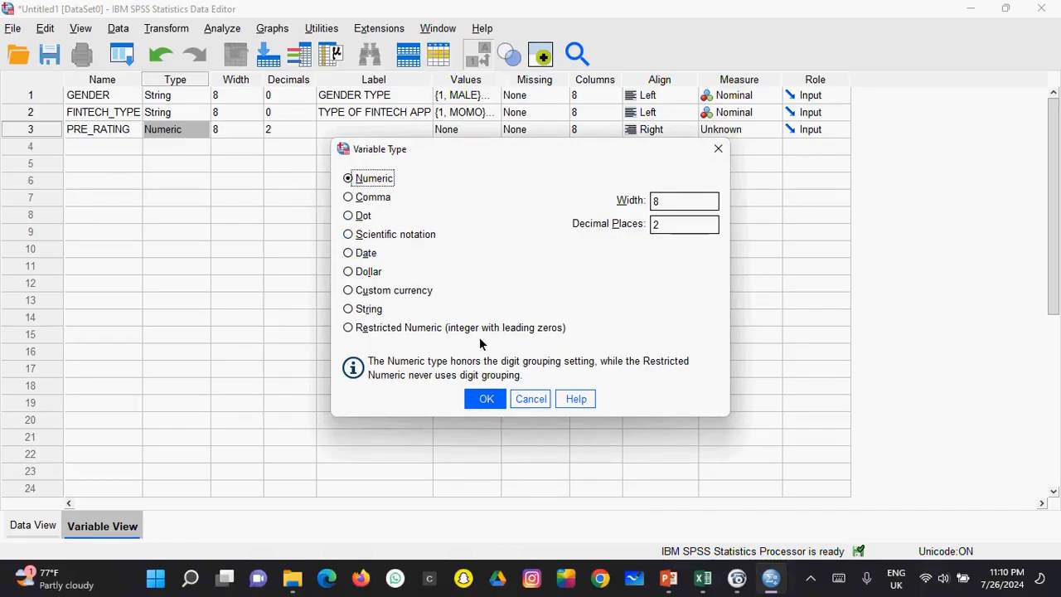
pyautogui.click(493, 400)
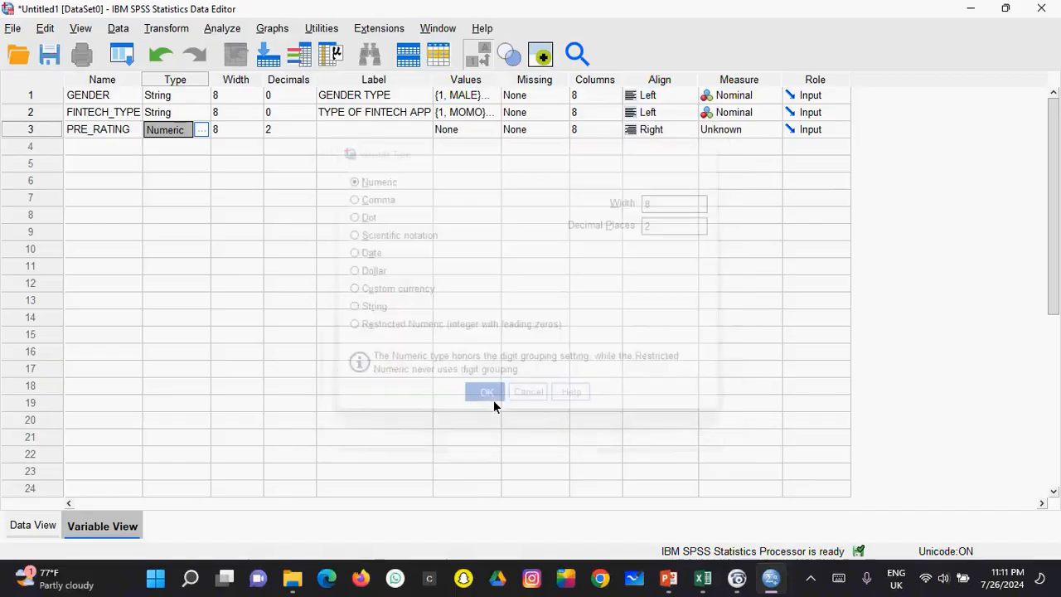
pyautogui.click(307, 131)
pyautogui.click(308, 134)
pyautogui.click(352, 131)
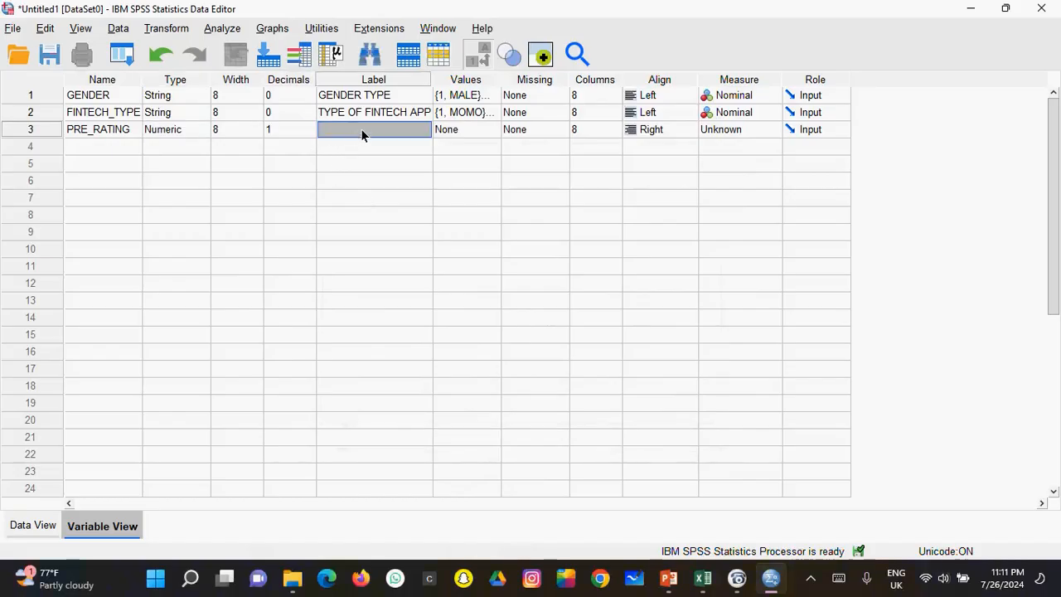
pyautogui.click(464, 129)
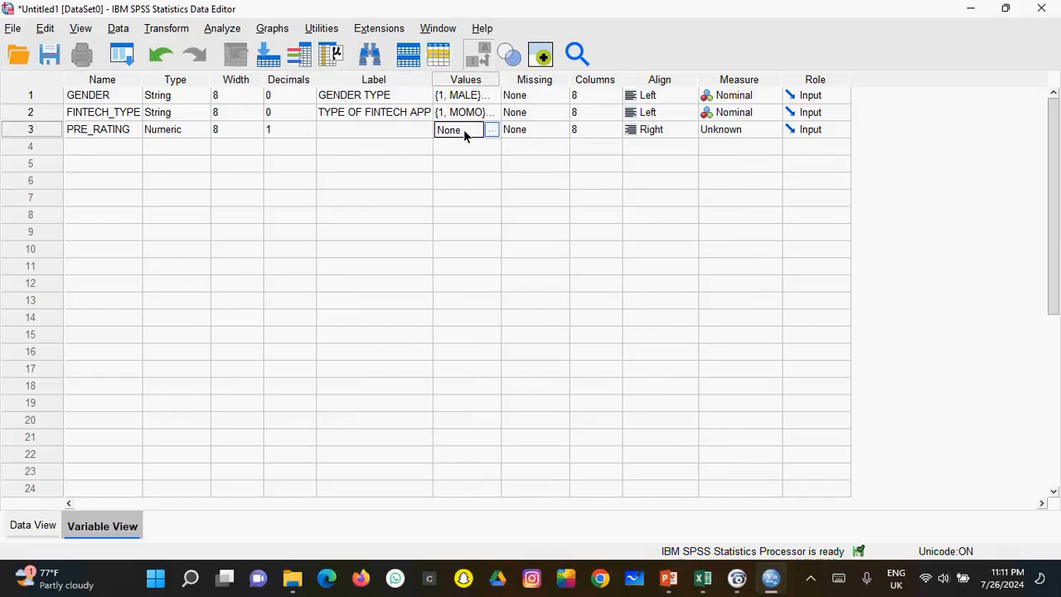
pyautogui.click(735, 129)
pyautogui.click(742, 149)
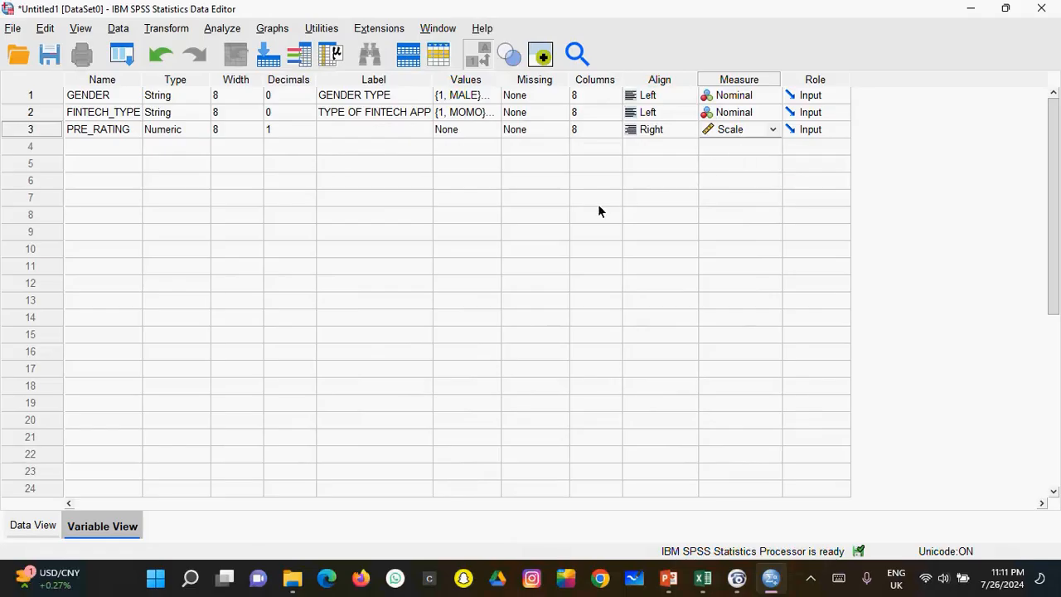
# Define a fourth variable named POST_RATING with the measure Scale.
pyautogui.click(89, 147)
pyautogui.write('P')
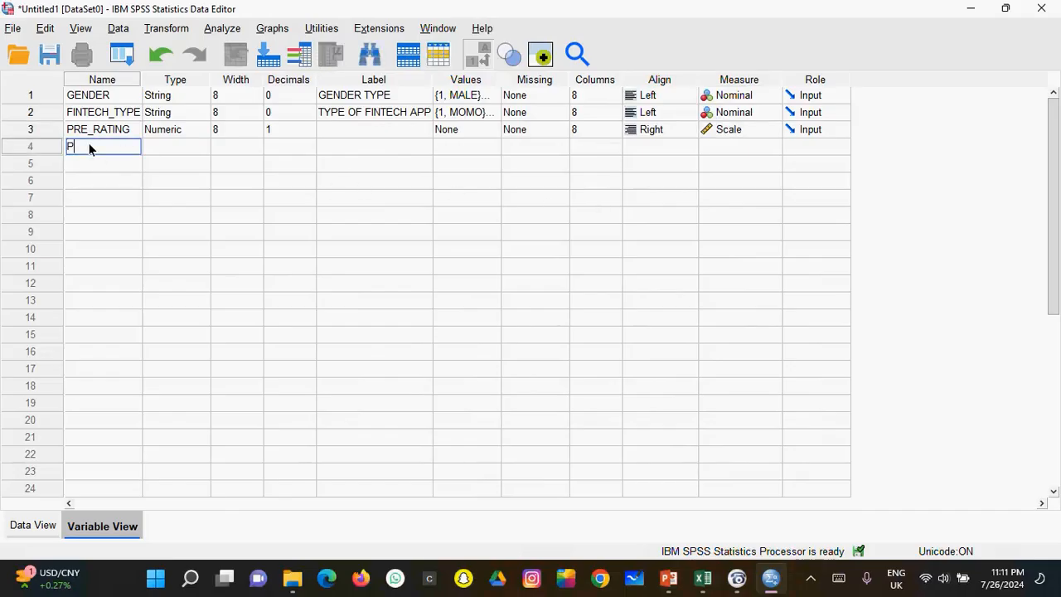
pyautogui.write('OST_RATING')
pyautogui.click(176, 153)
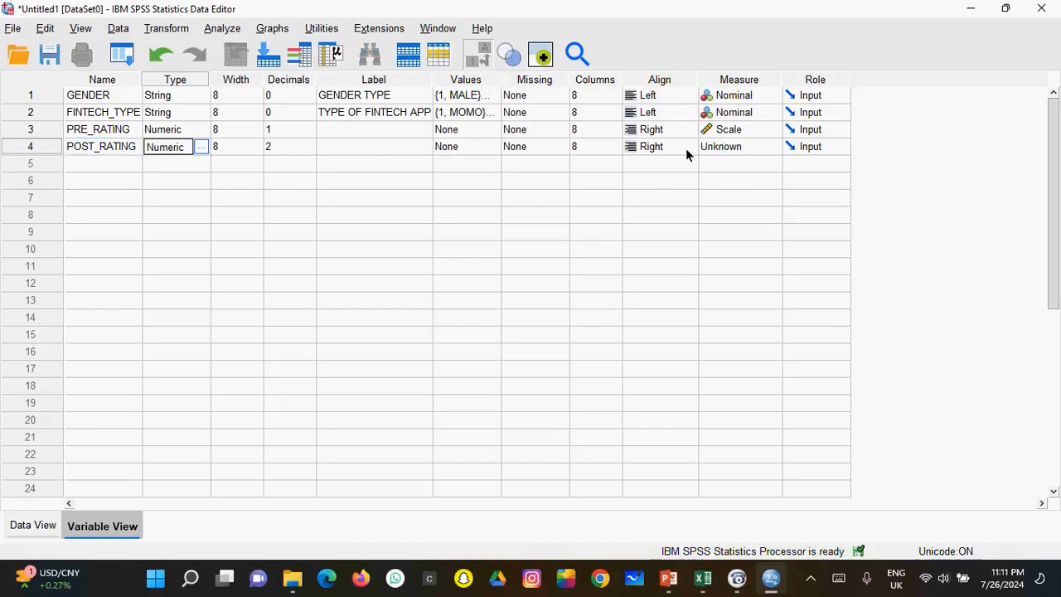
pyautogui.click(724, 146)
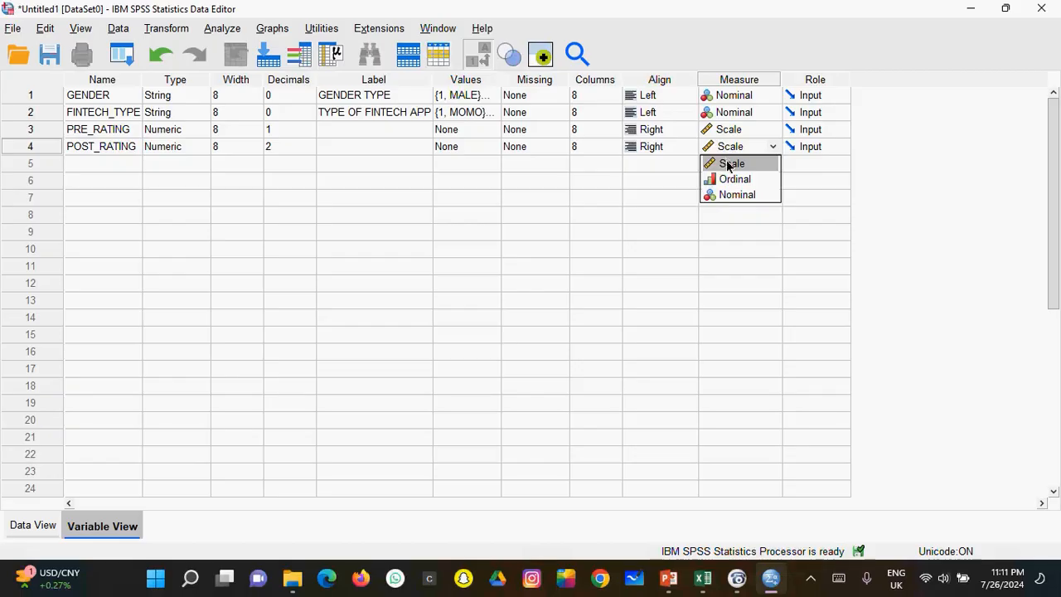
pyautogui.click(728, 165)
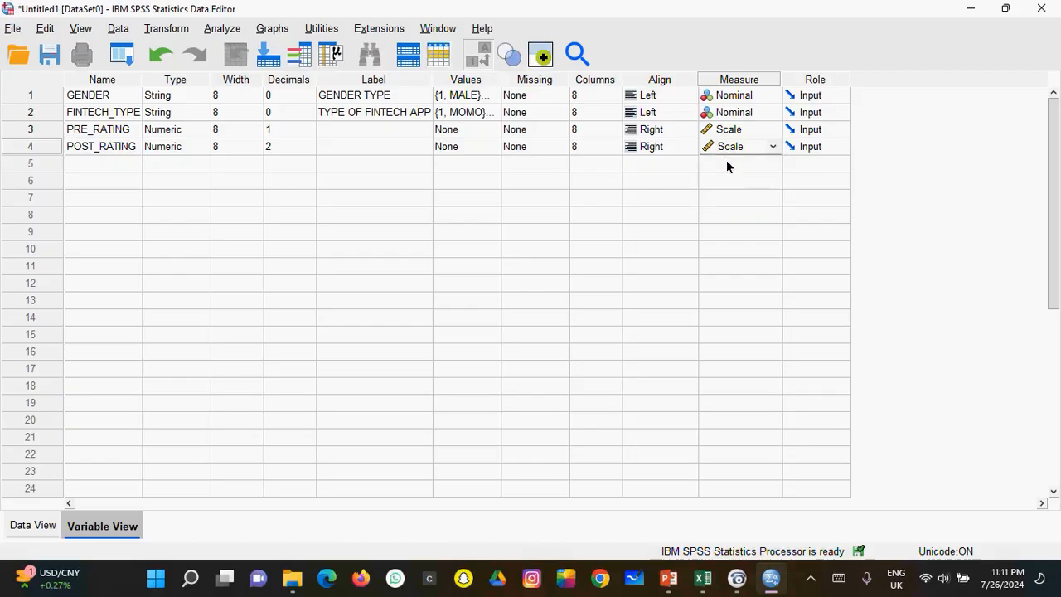
# Check the four variable columns in the SPSS data sheet and switch to the Excel worksheet.
pyautogui.click(33, 525)
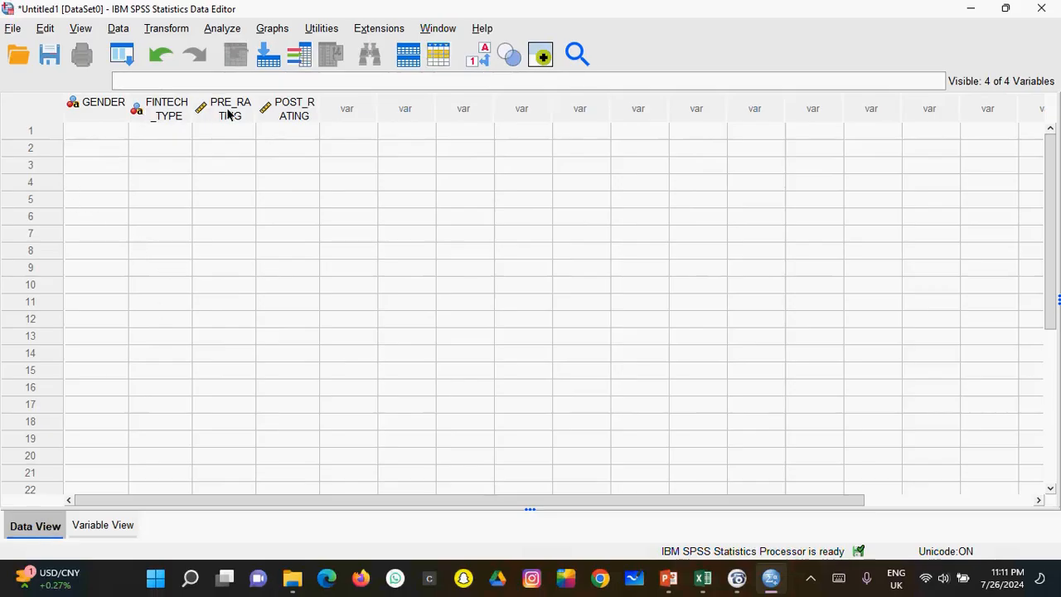
pyautogui.click(105, 525)
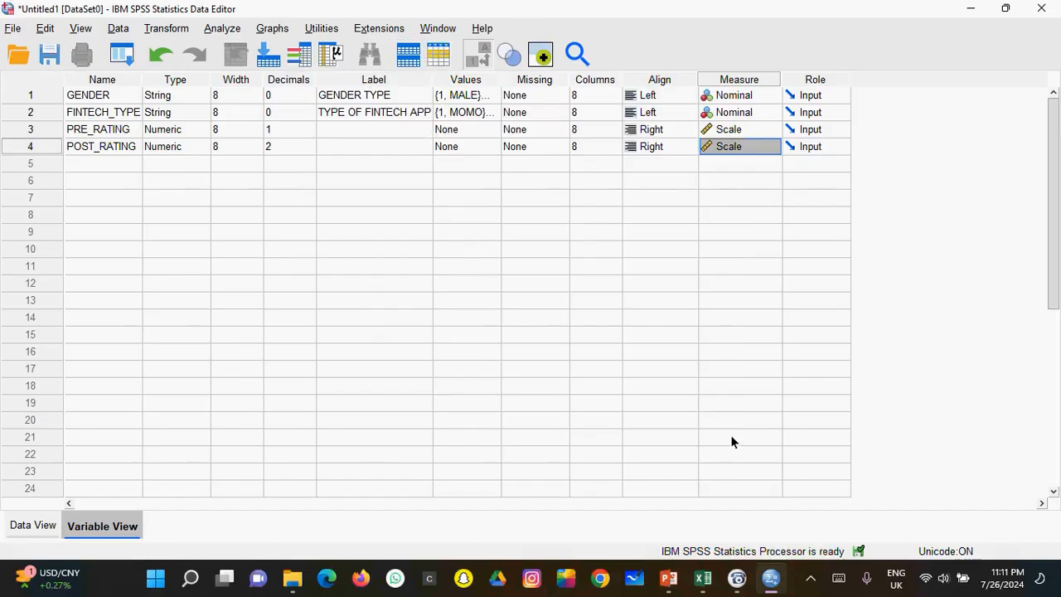
pyautogui.click(703, 578)
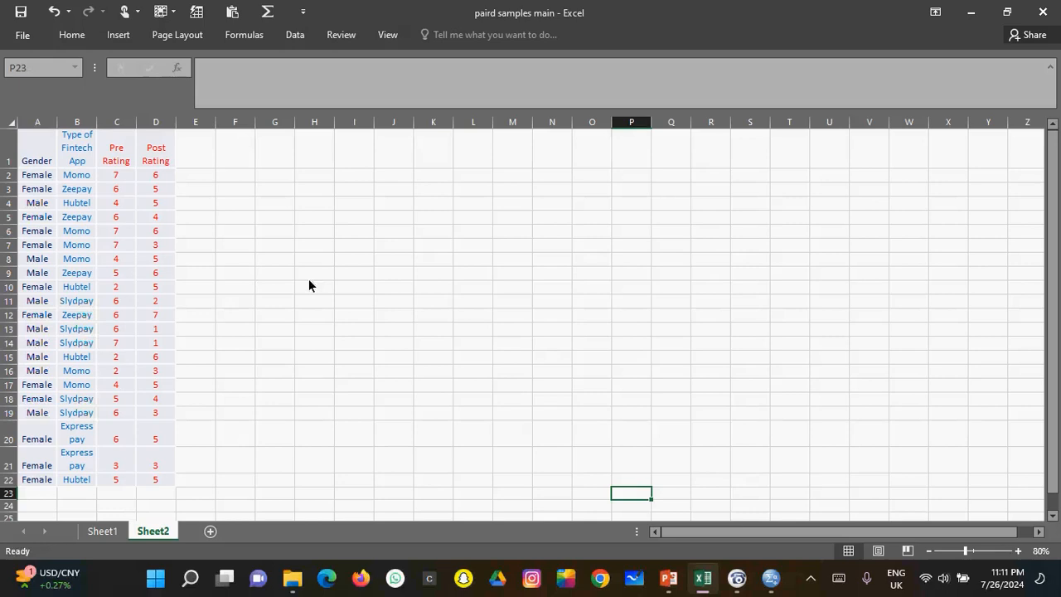
# Turn on filtering for the heading row of the rating table in Sheet2, starting from the Gender heading.
pyautogui.click(46, 160)
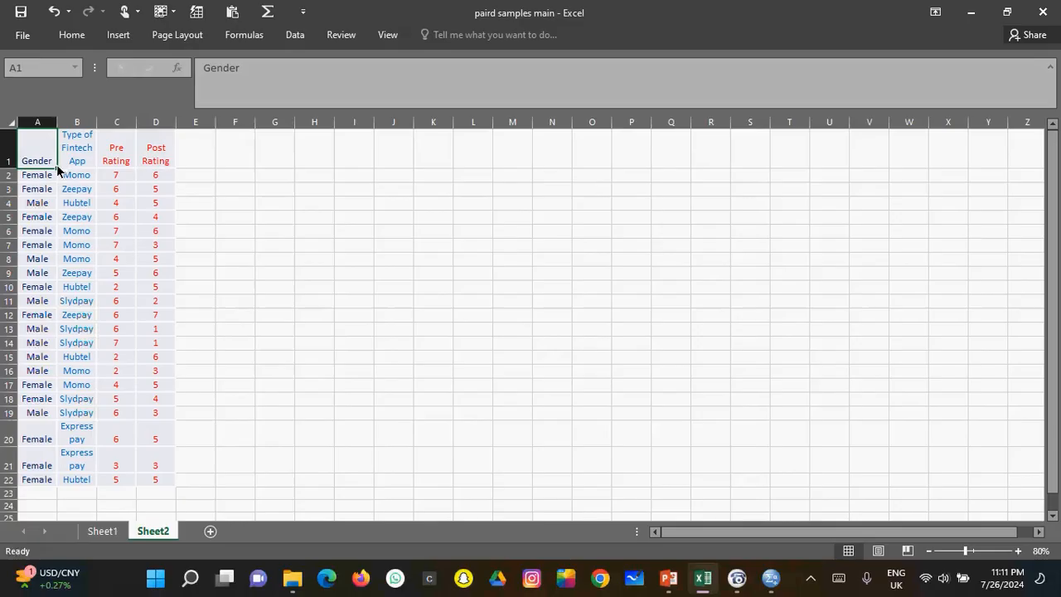
pyautogui.doubleClick(79, 41)
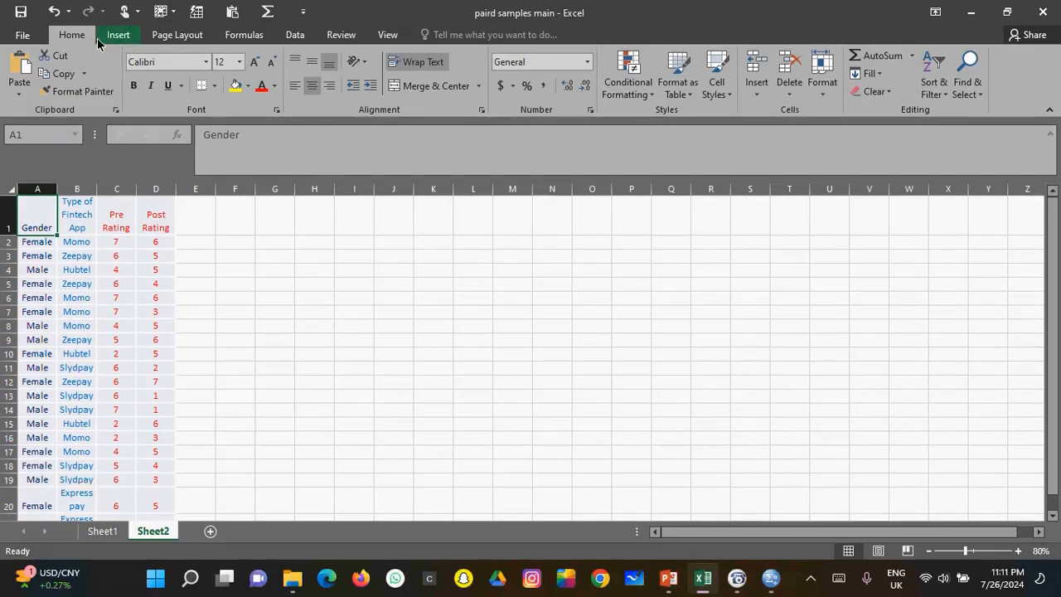
pyautogui.click(118, 39)
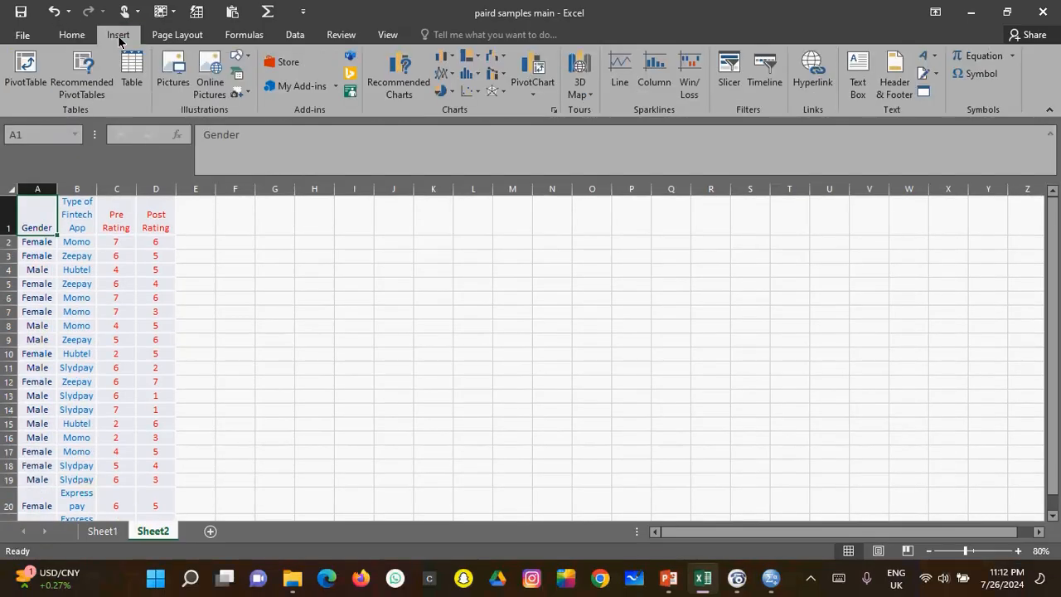
pyautogui.click(1053, 15)
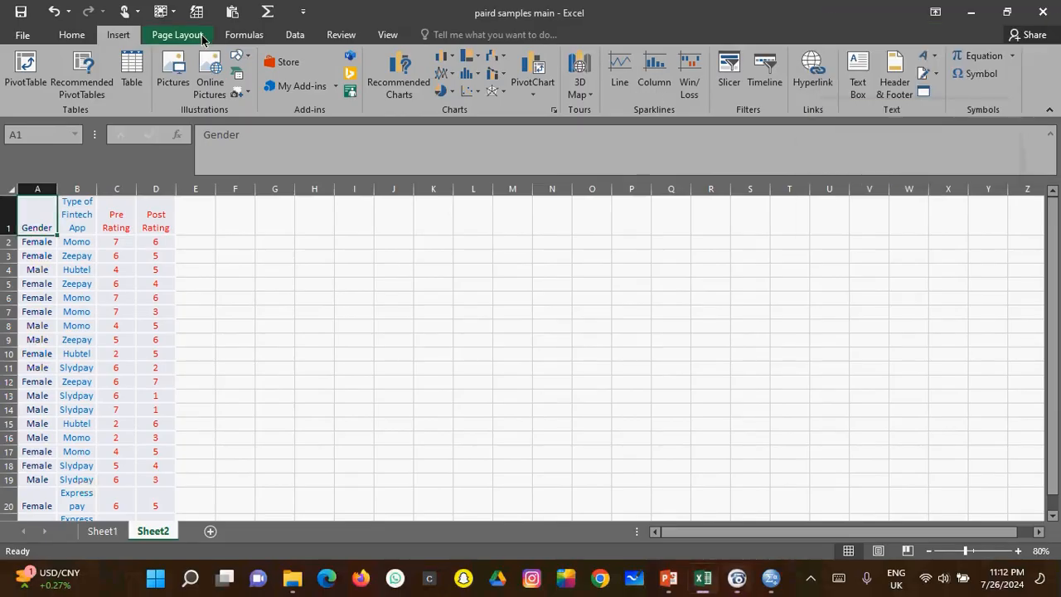
pyautogui.click(262, 38)
pyautogui.click(294, 35)
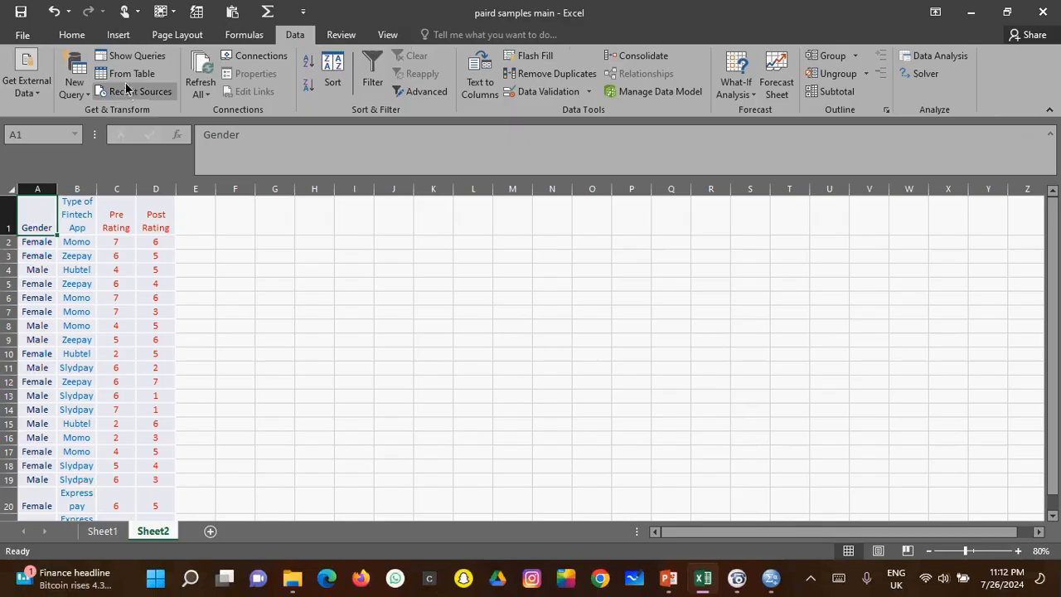
pyautogui.click(374, 79)
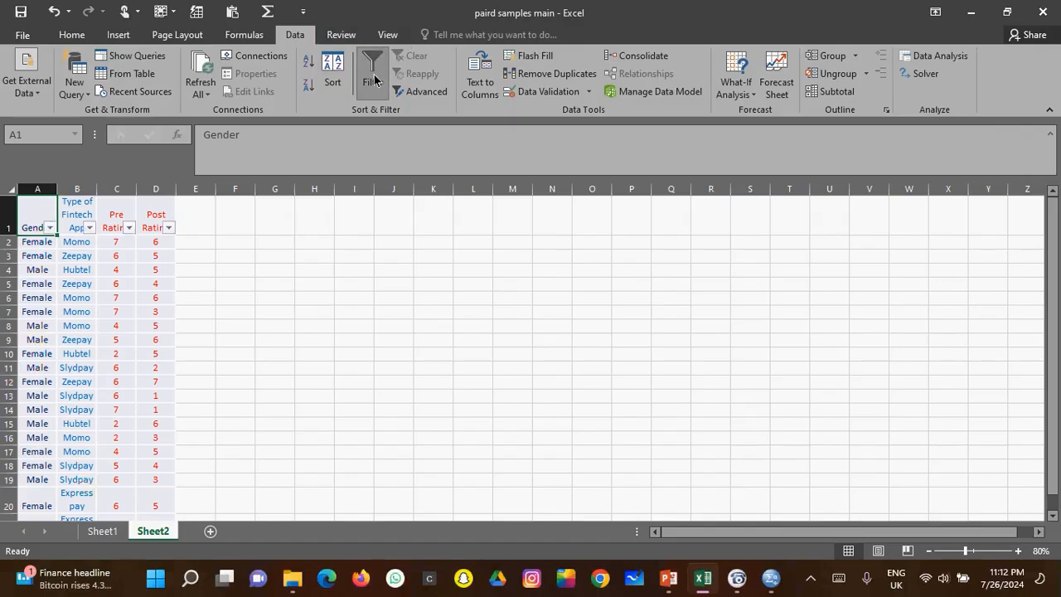
# Filter the Gender column to show only the Male rows.
pyautogui.click(49, 228)
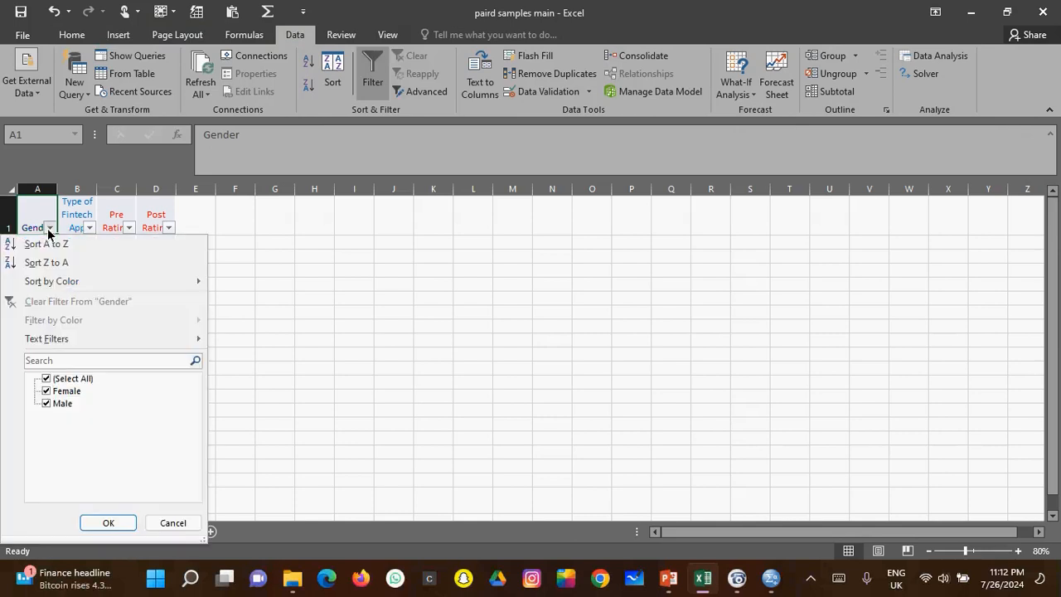
pyautogui.click(48, 391)
pyautogui.click(46, 379)
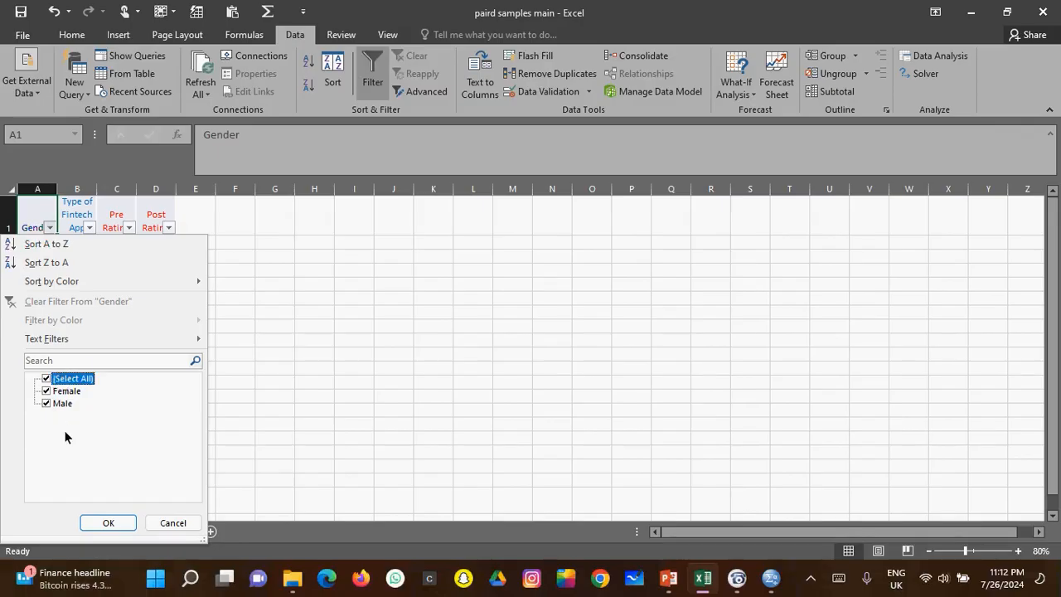
pyautogui.click(47, 379)
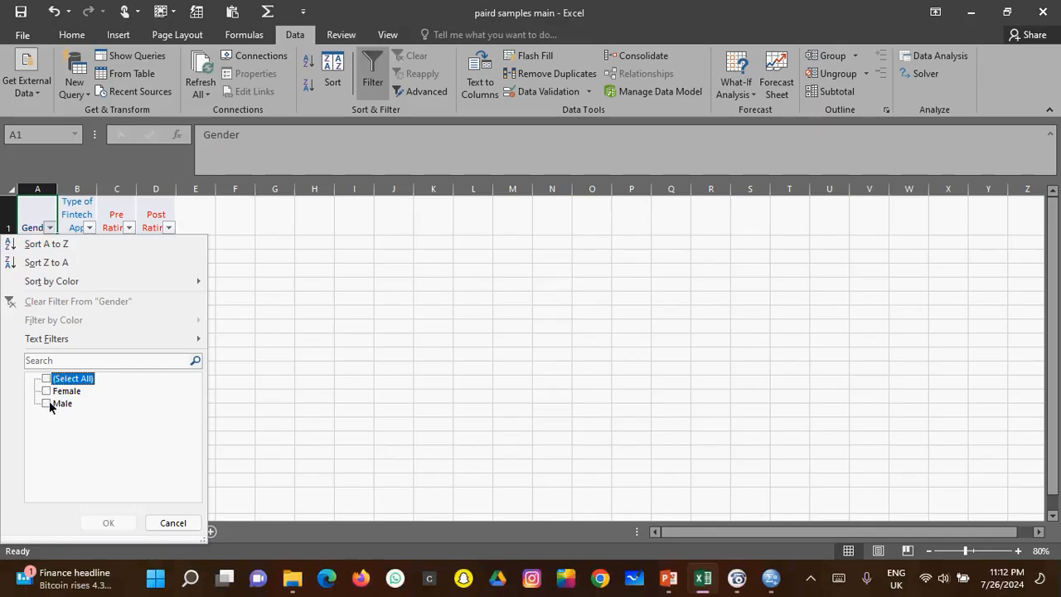
pyautogui.click(47, 403)
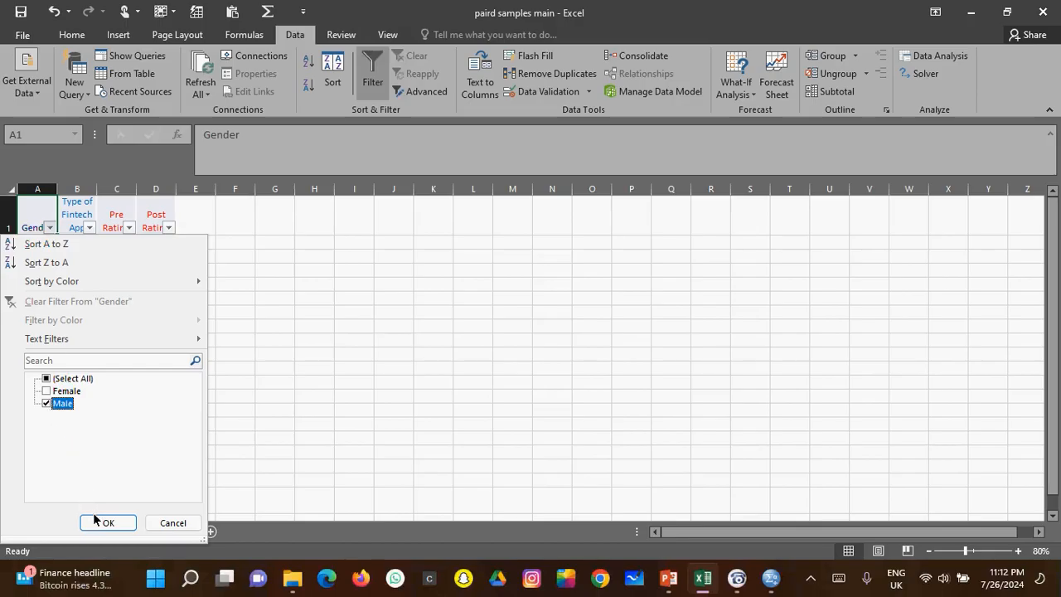
pyautogui.click(98, 522)
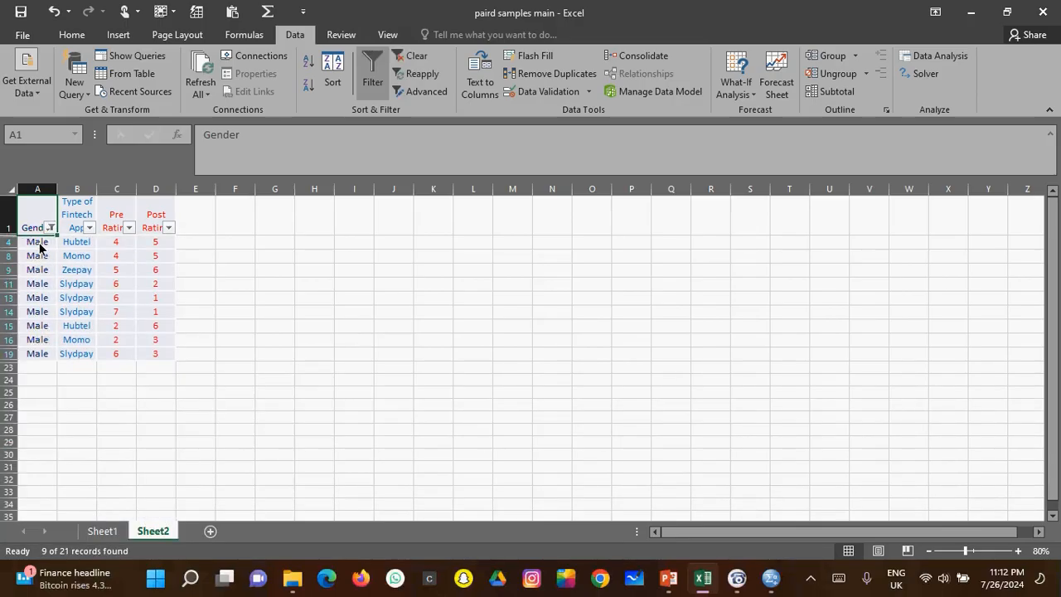
# Replace every visible Male entry in the Gender column with the code 1.
pyautogui.click(37, 242)
pyautogui.write('1')
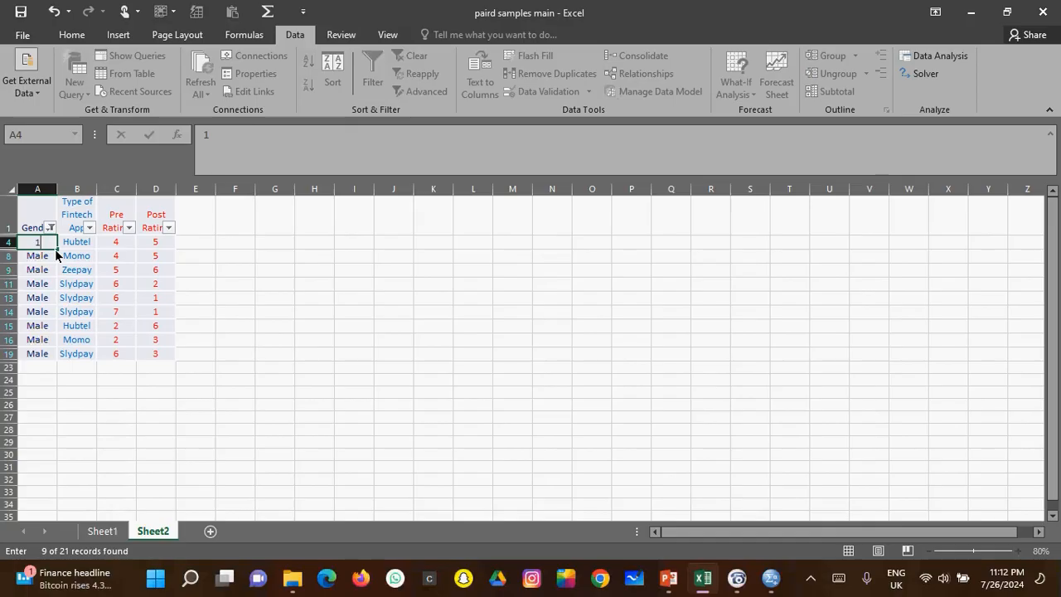
pyautogui.moveTo(55, 249); pyautogui.dragTo(49, 354)
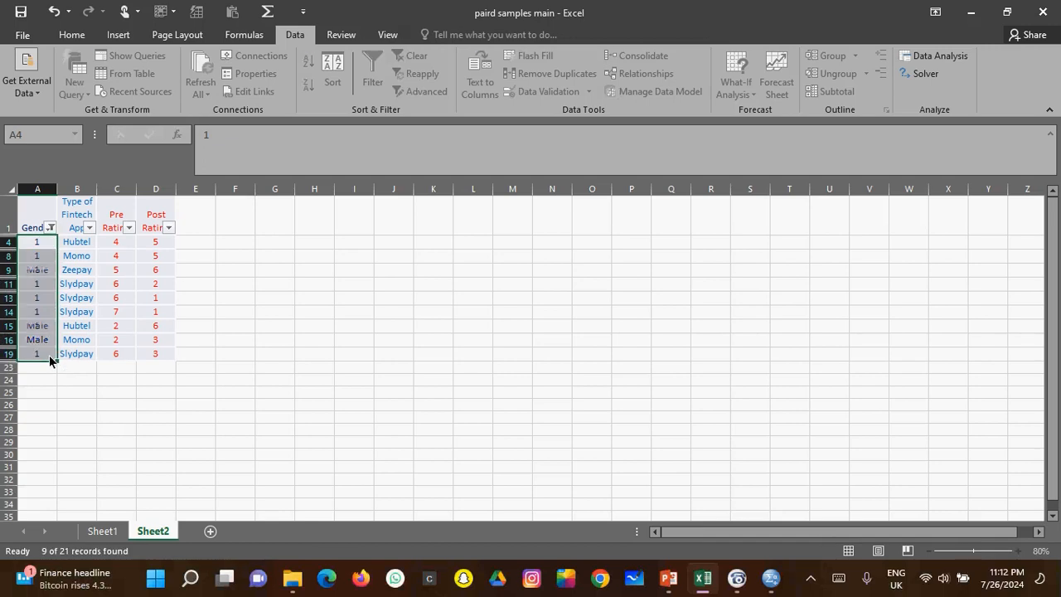
# Filter the Gender column to Female only and replace every visible entry with the code 2.
pyautogui.click(51, 228)
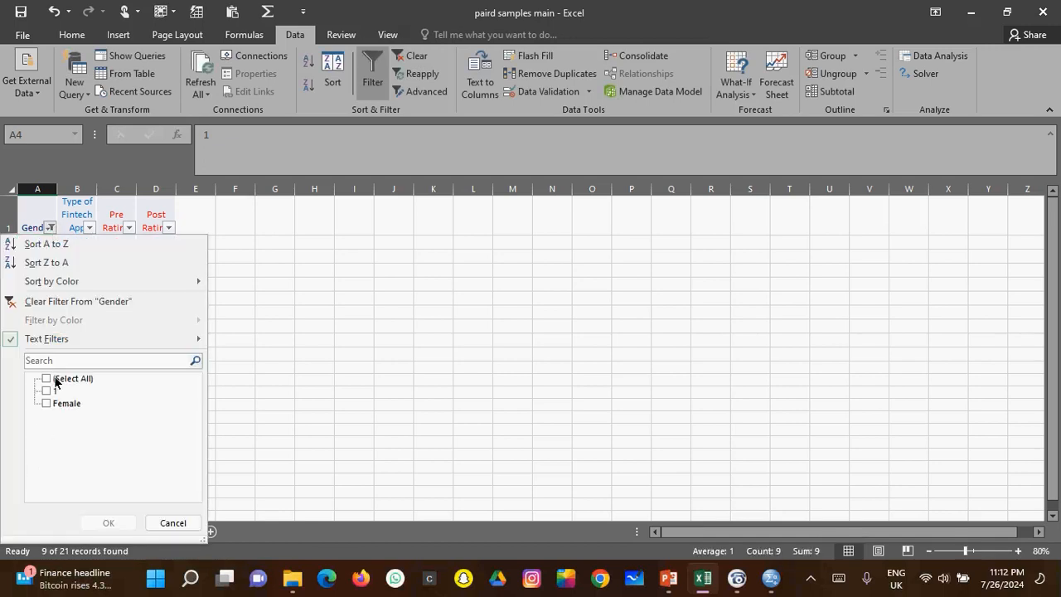
pyautogui.click(47, 403)
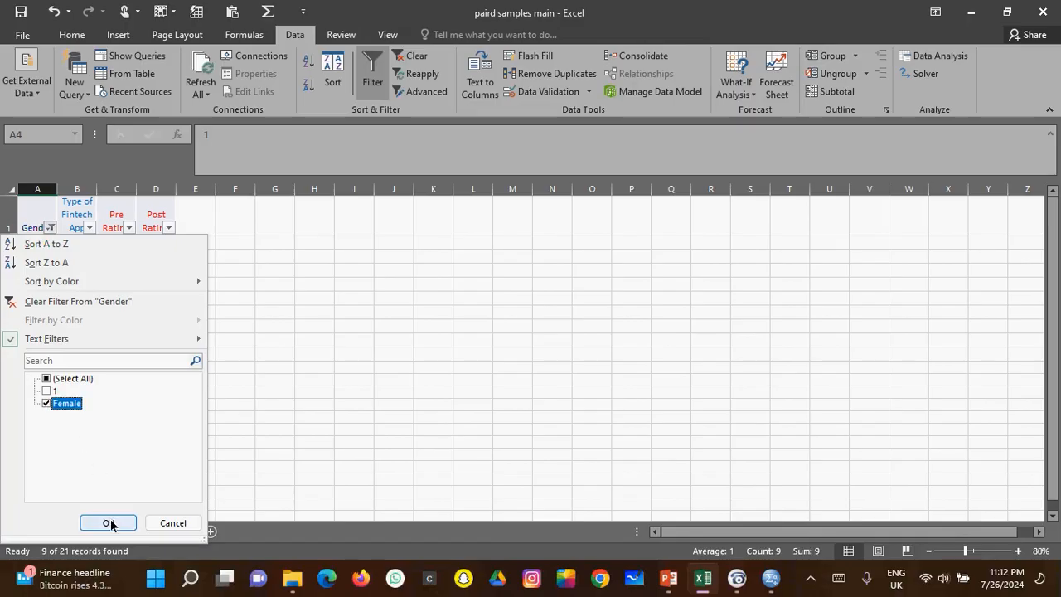
pyautogui.click(110, 523)
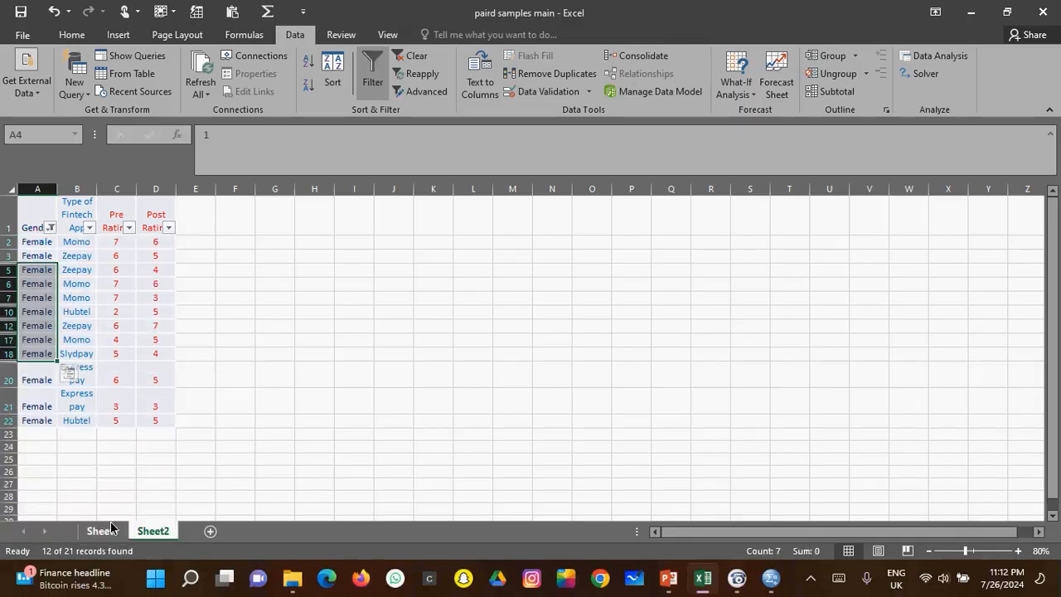
pyautogui.click(39, 242)
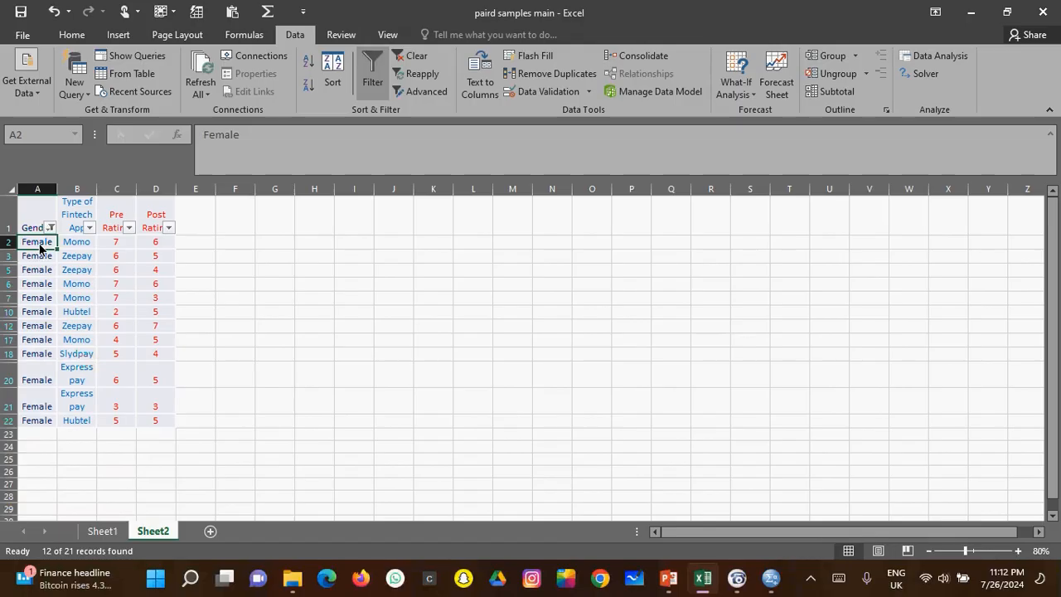
pyautogui.write('2')
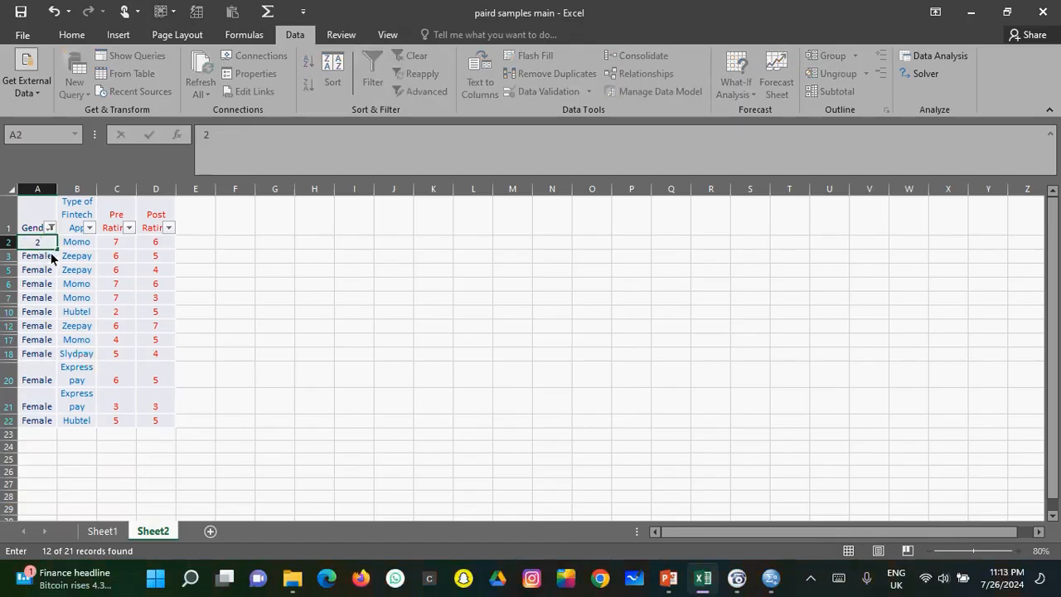
pyautogui.moveTo(55, 250); pyautogui.dragTo(51, 423)
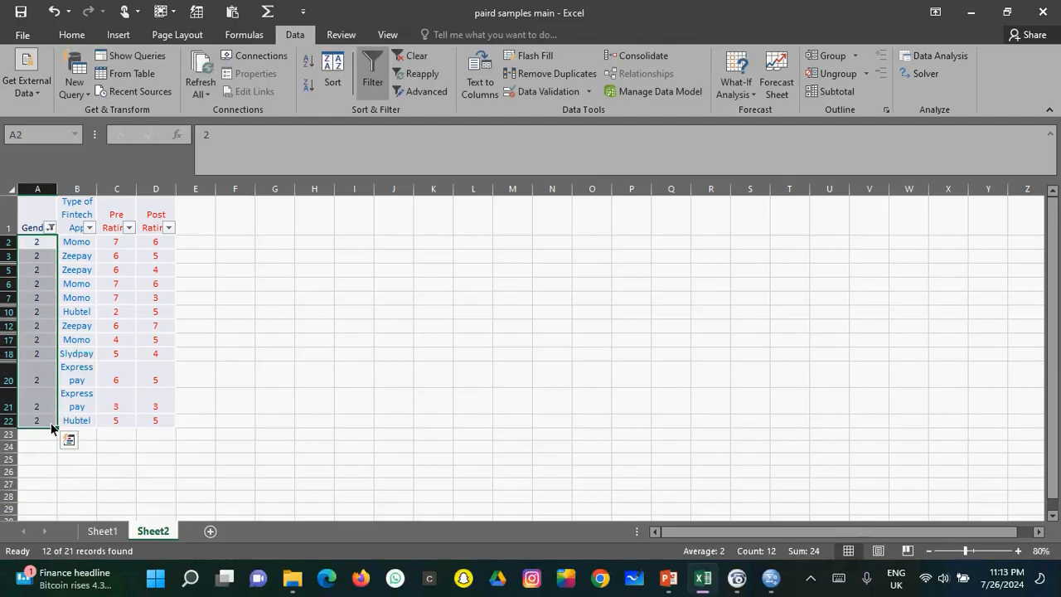
# Show all gender codes again by selecting every value in the Gender filter.
pyautogui.click(50, 227)
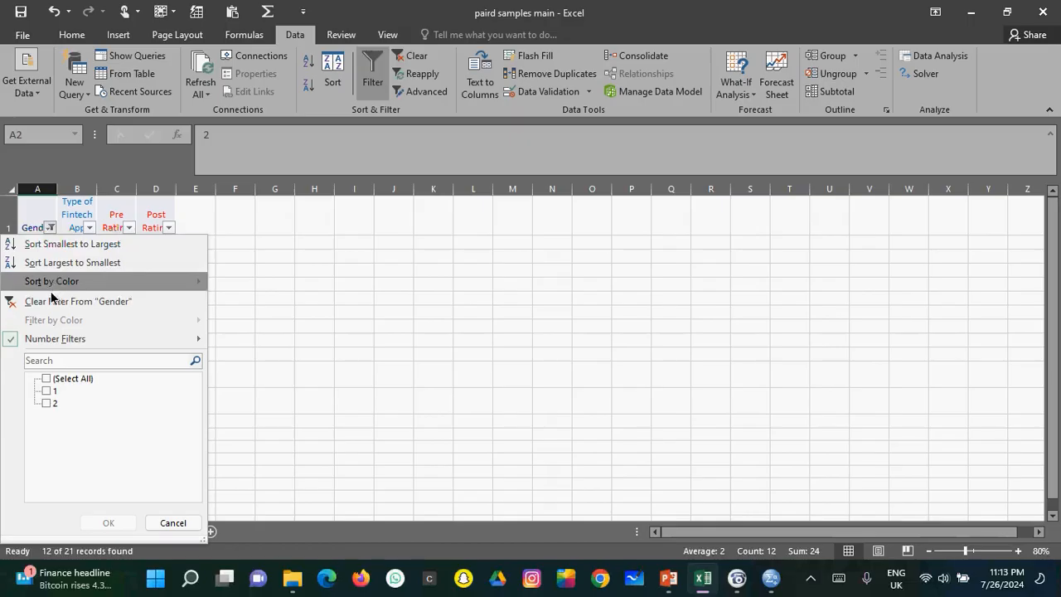
pyautogui.click(48, 380)
pyautogui.click(48, 379)
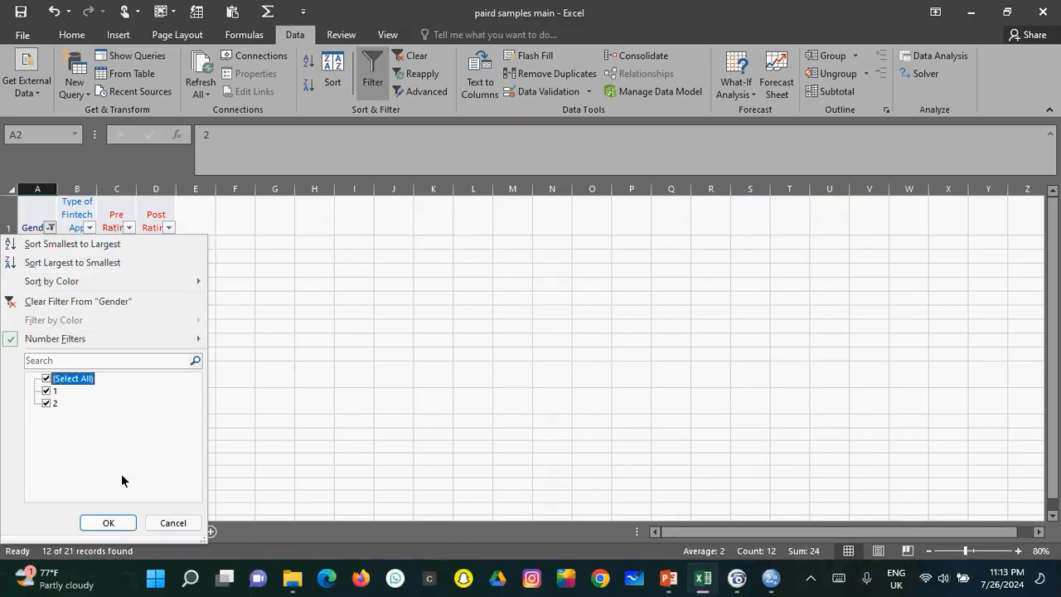
pyautogui.click(116, 523)
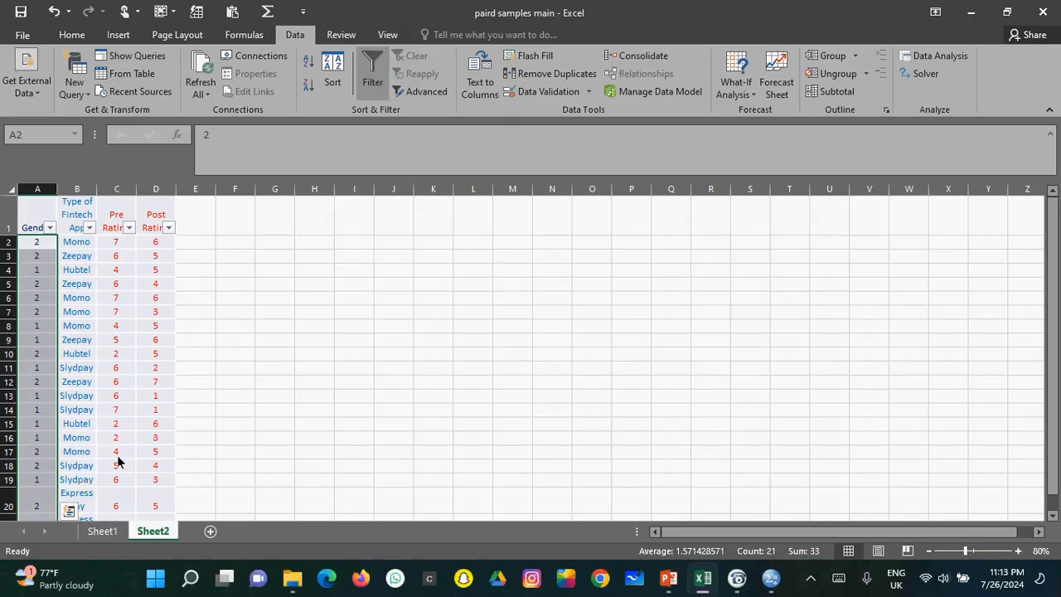
# Filter the Type of Fintech App column to Momo only and replace every visible entry with the code 1.
pyautogui.click(87, 241)
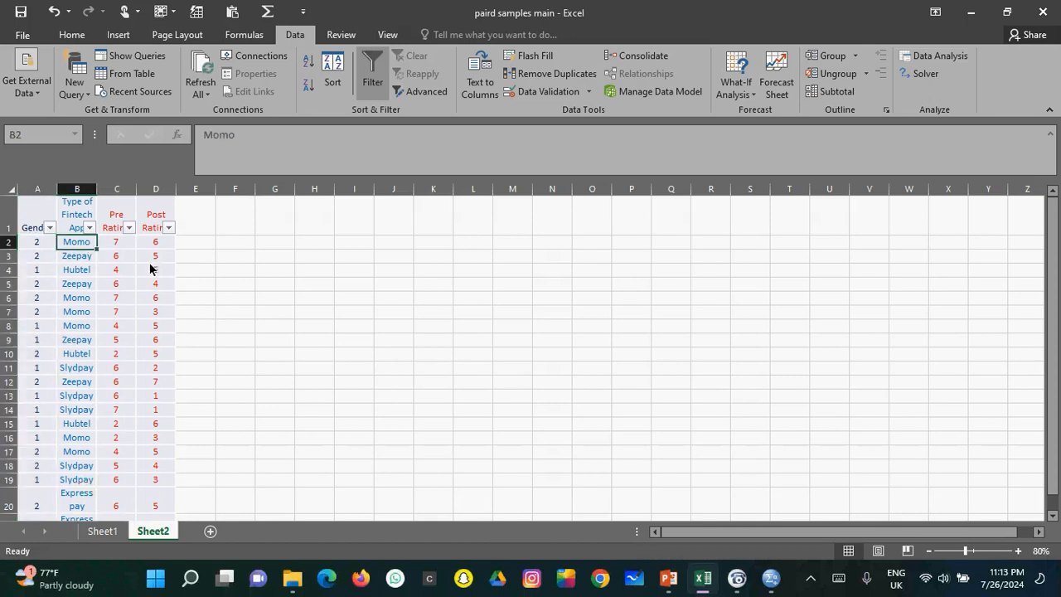
pyautogui.click(89, 227)
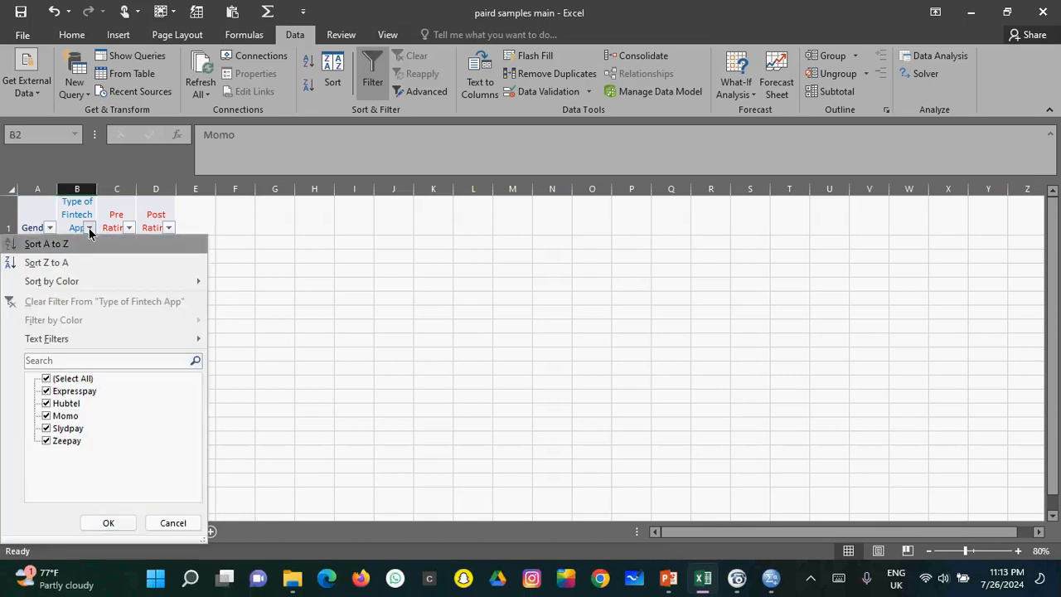
pyautogui.click(57, 378)
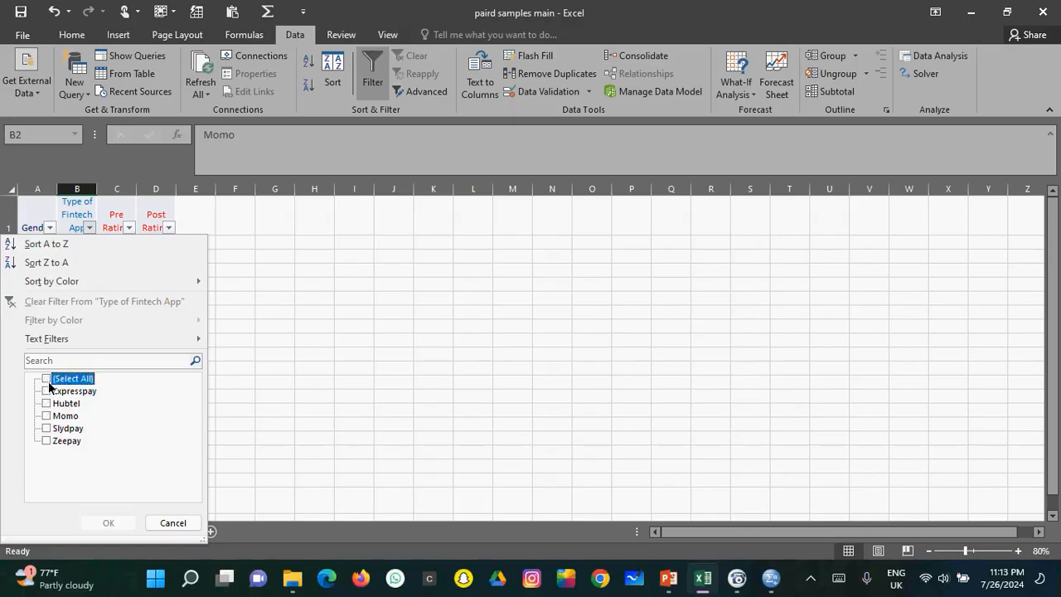
pyautogui.click(48, 416)
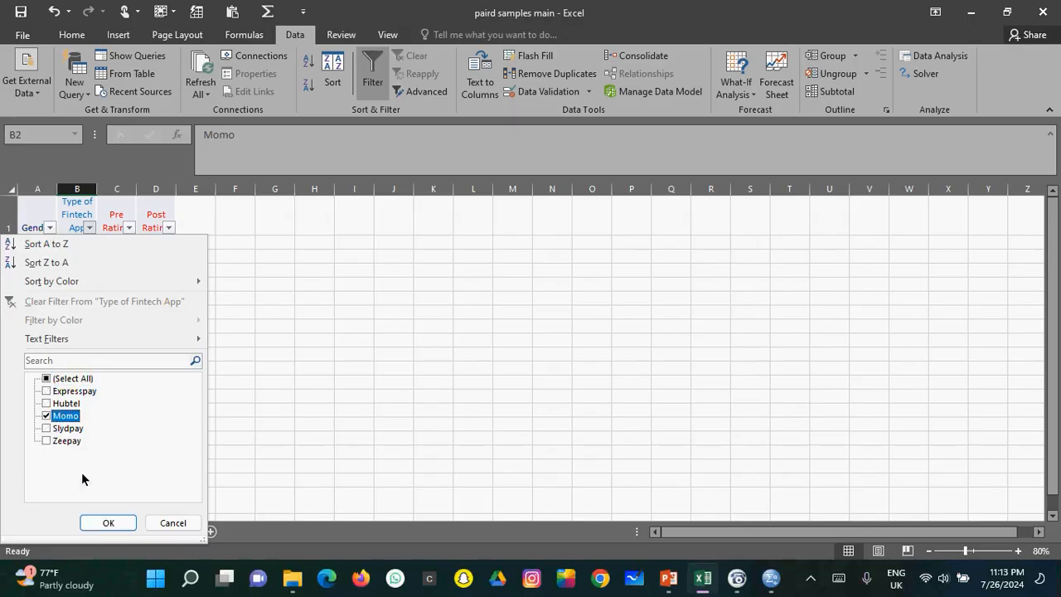
pyautogui.click(101, 521)
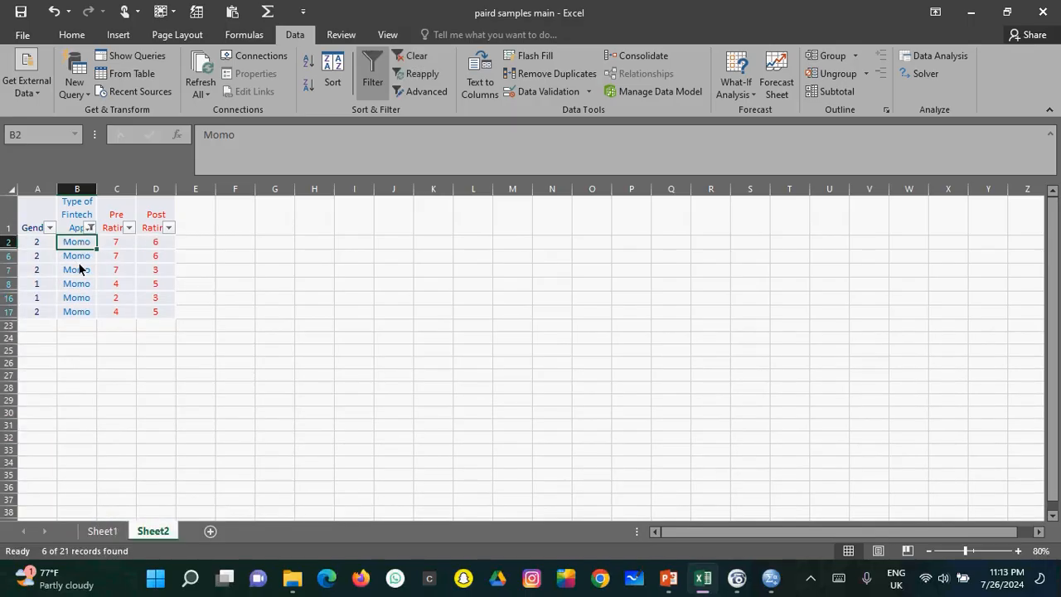
pyautogui.write('1')
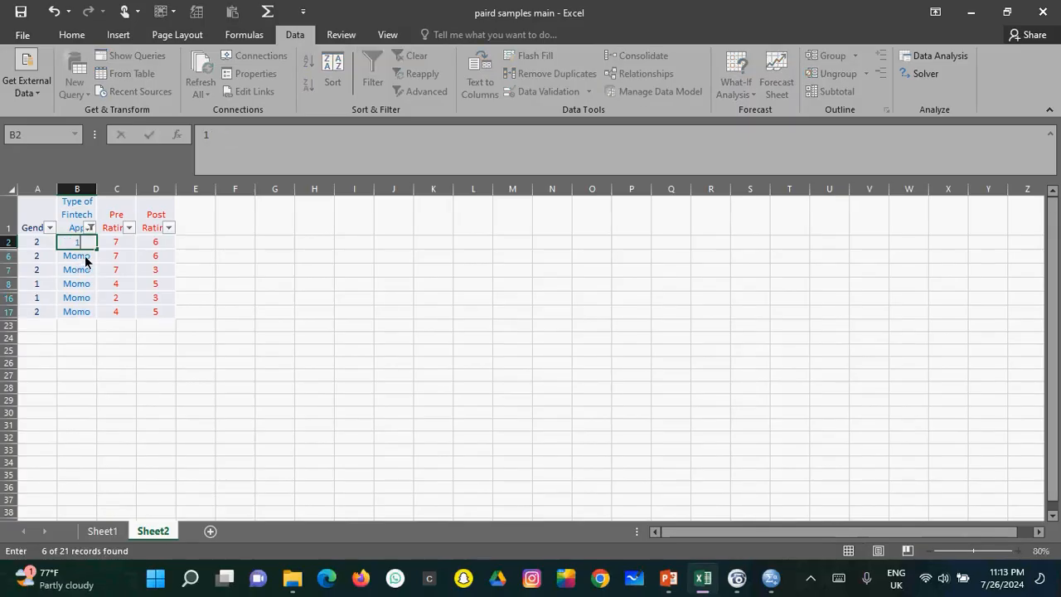
pyautogui.moveTo(96, 248); pyautogui.dragTo(89, 317)
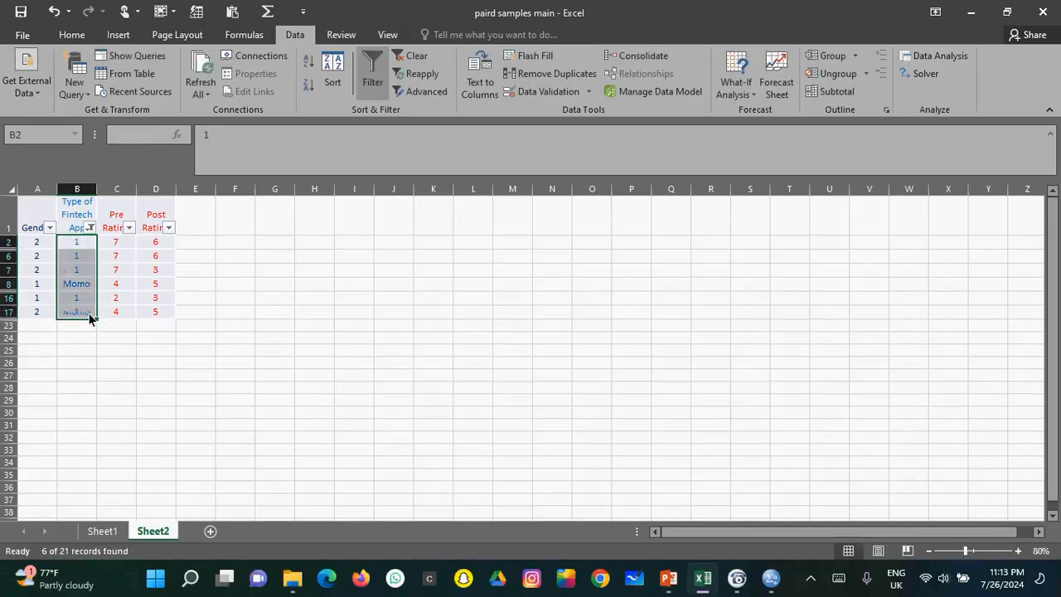
# Filter the Type of Fintech App column to Zeepay only and switch to the SPSS variable definitions.
pyautogui.click(90, 228)
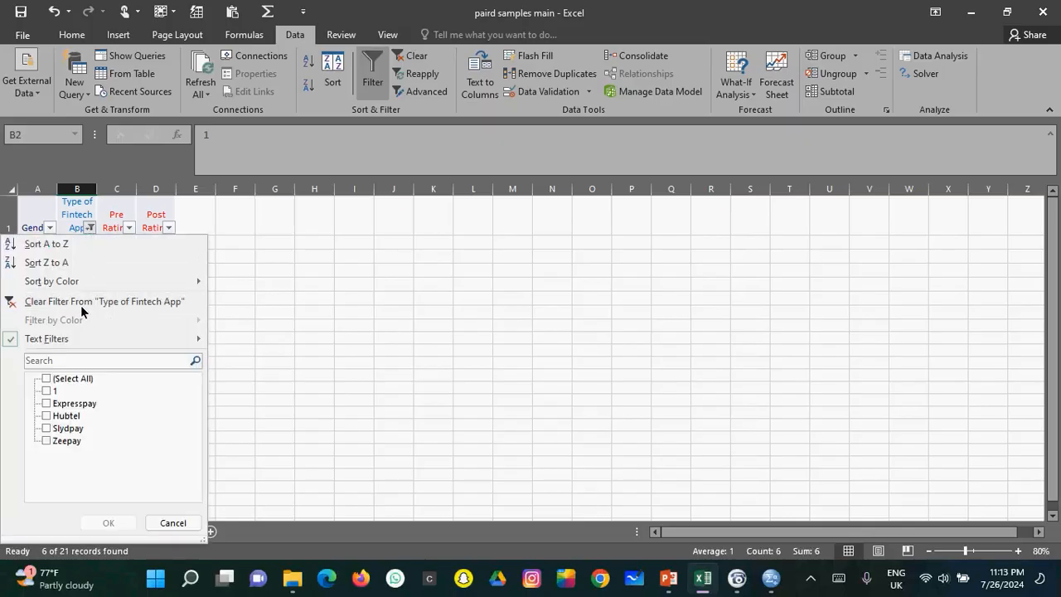
pyautogui.click(73, 441)
pyautogui.click(109, 523)
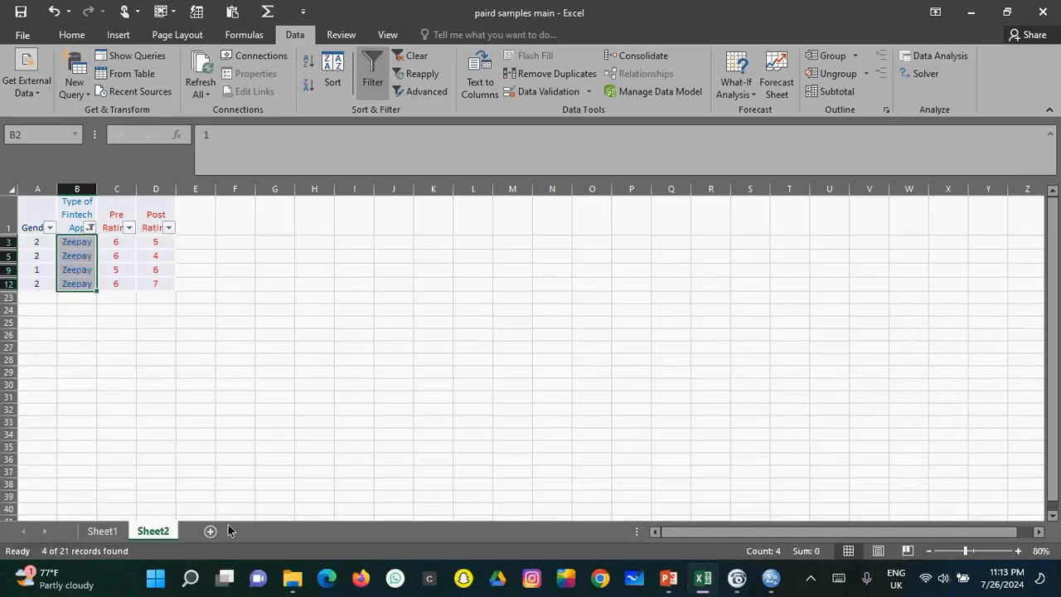
pyautogui.click(771, 578)
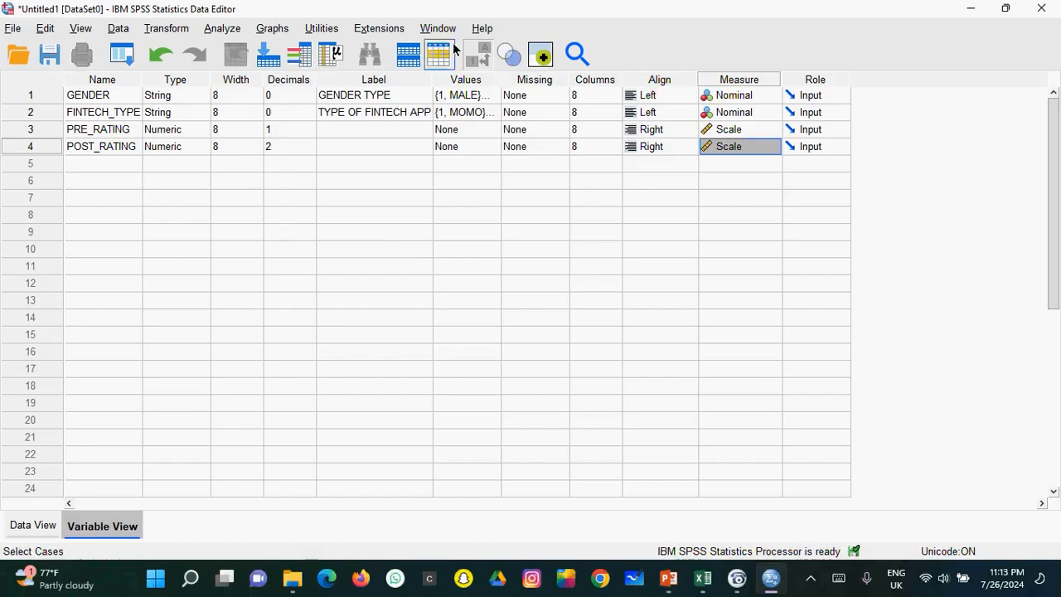
# Check the FINTECH_TYPE value labels in SPSS, then replace every visible Zeepay entry in Excel with the code 2.
pyautogui.click(495, 116)
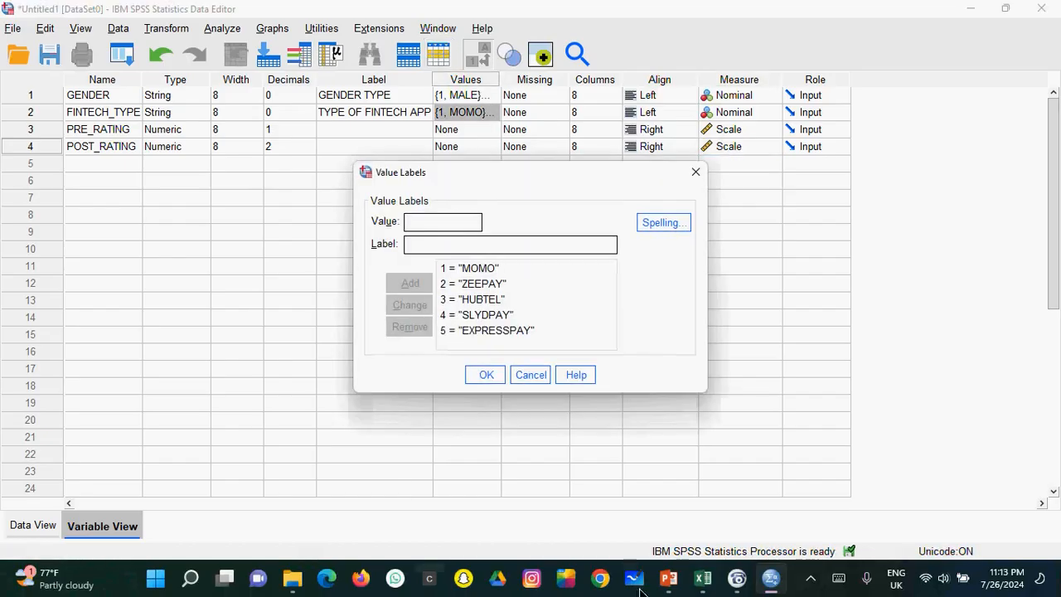
pyautogui.click(701, 589)
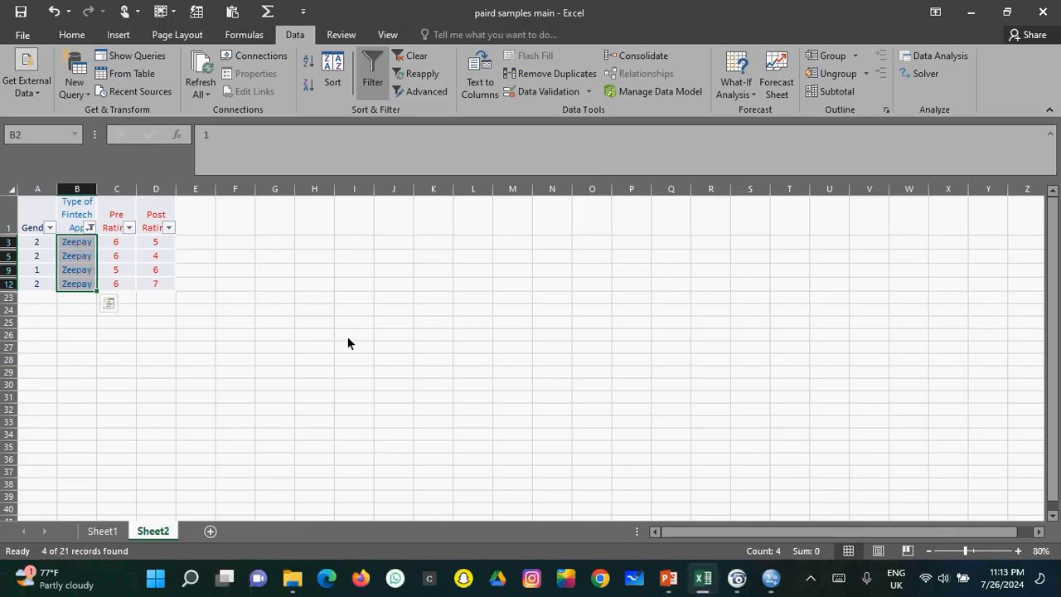
pyautogui.click(82, 247)
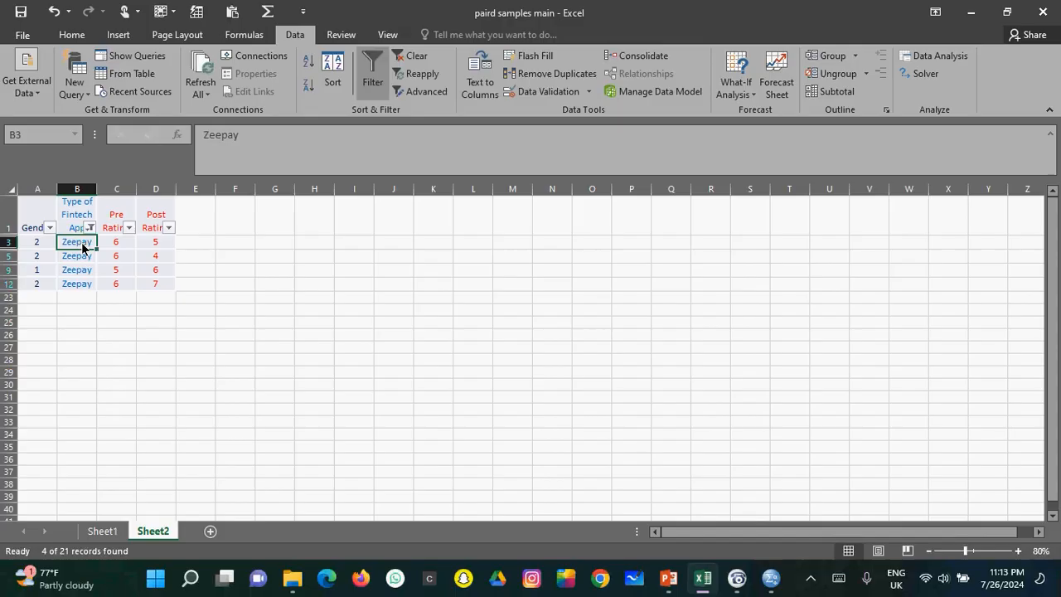
pyautogui.write('2')
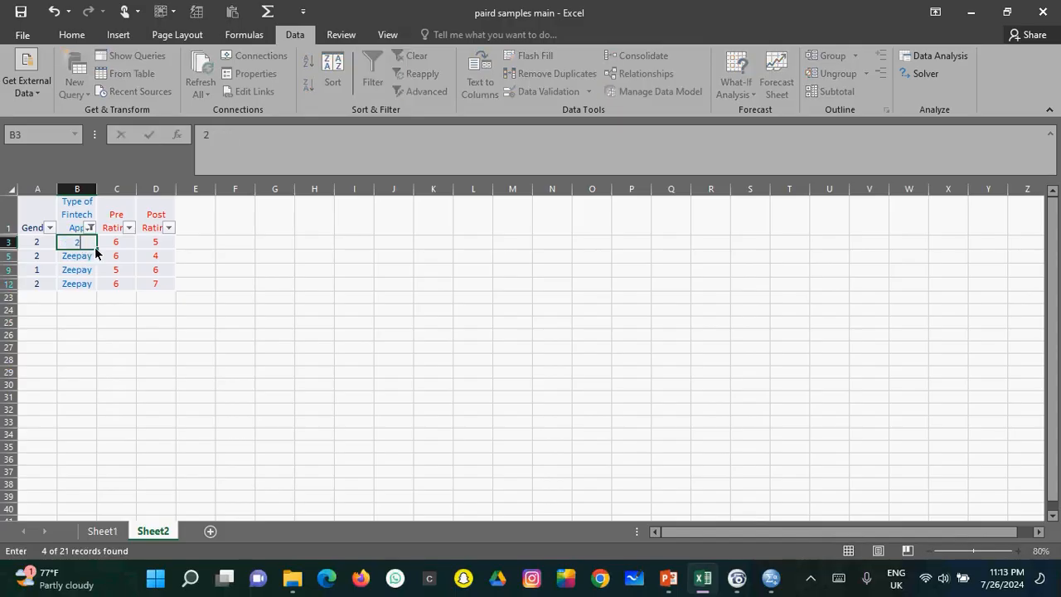
pyautogui.moveTo(96, 247); pyautogui.dragTo(94, 284)
pyautogui.click(90, 227)
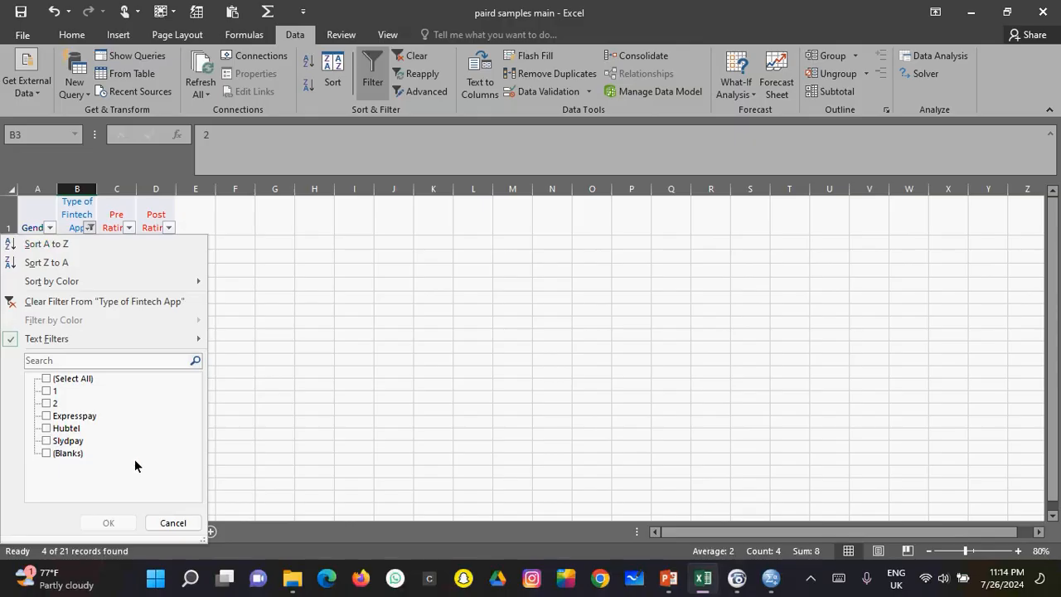
pyautogui.click(162, 522)
pyautogui.click(133, 374)
pyautogui.moveTo(133, 374); pyautogui.dragTo(112, 217)
# Filter the Type of Fintech App column to Hubtel only and replace every visible entry with the code 3.
pyautogui.click(87, 227)
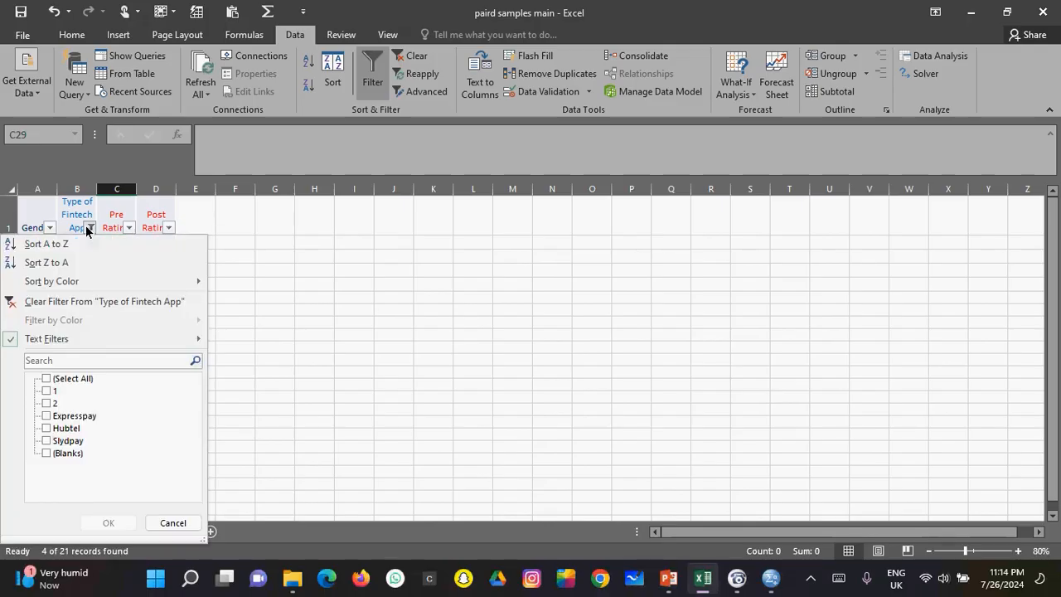
pyautogui.click(47, 429)
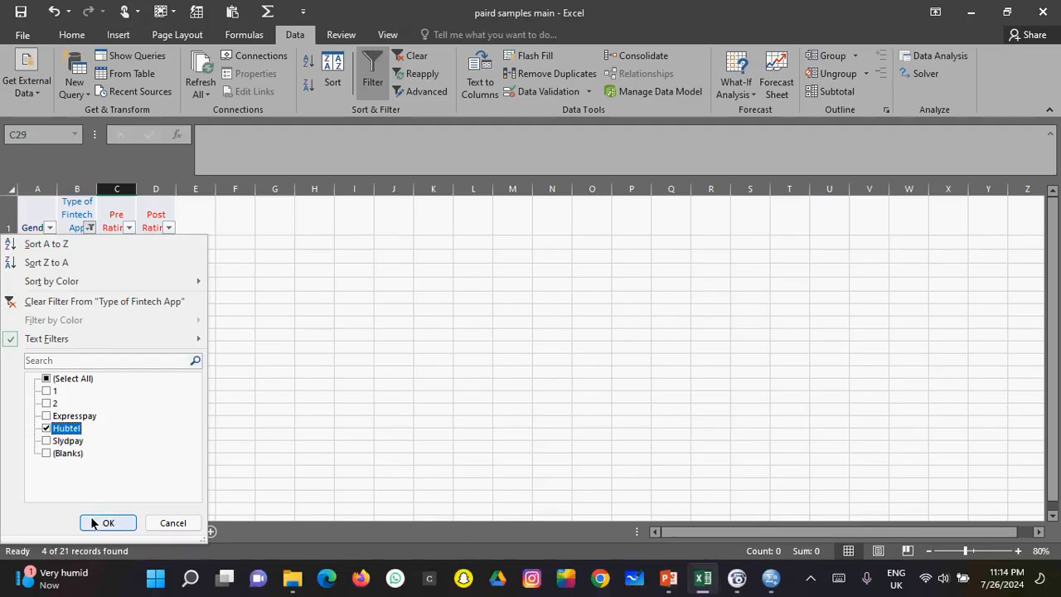
pyautogui.click(99, 522)
pyautogui.click(81, 243)
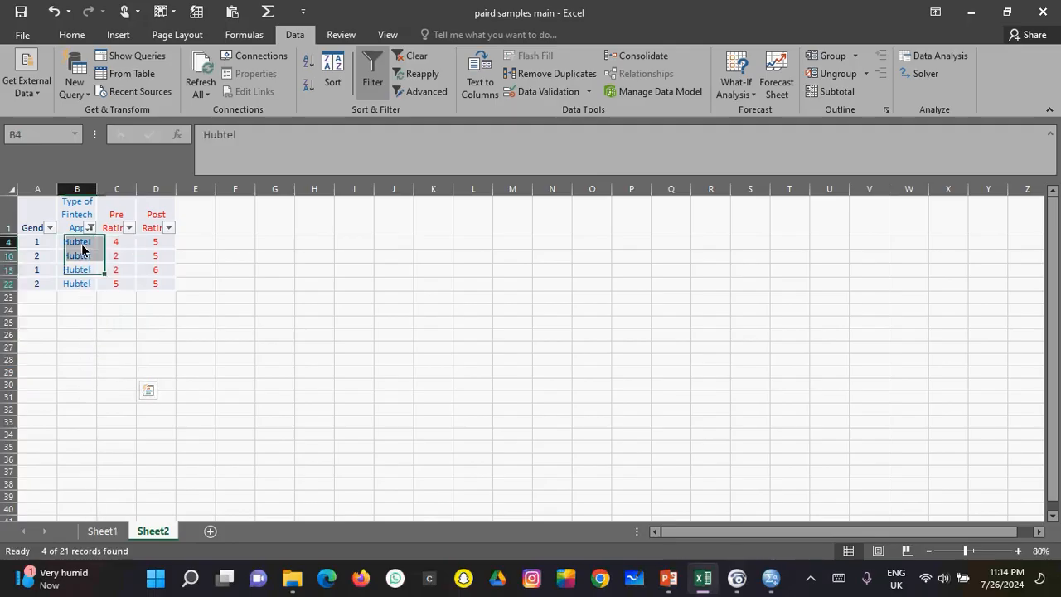
pyautogui.write('3')
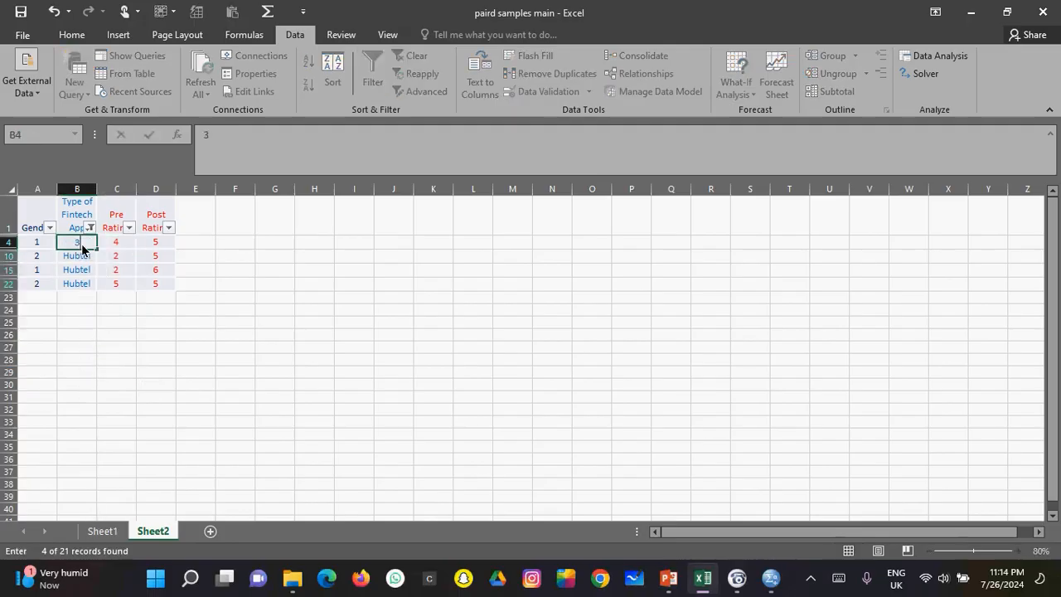
pyautogui.hotkey('ctrl', 'Return')
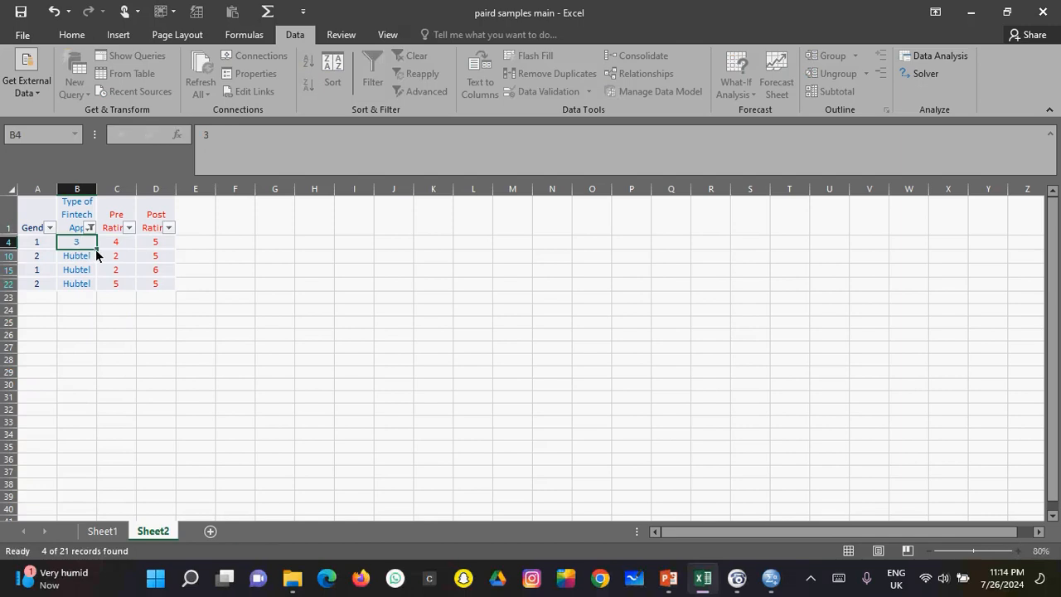
pyautogui.moveTo(95, 249); pyautogui.dragTo(97, 292)
pyautogui.click(91, 310)
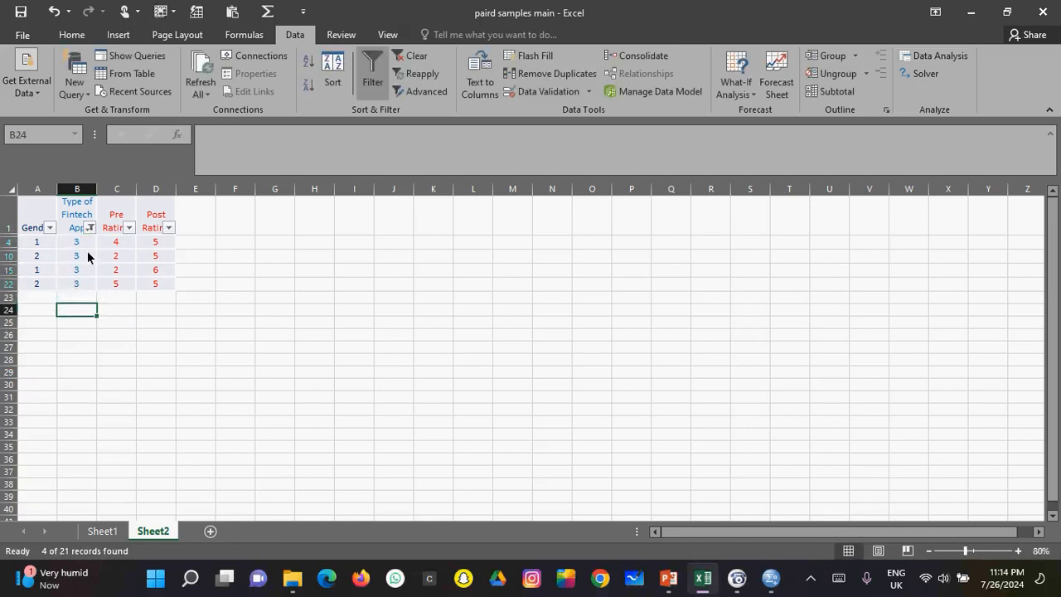
# Filter the Type of Fintech App column to Slydpay only and replace every visible entry with the code 4.
pyautogui.click(90, 227)
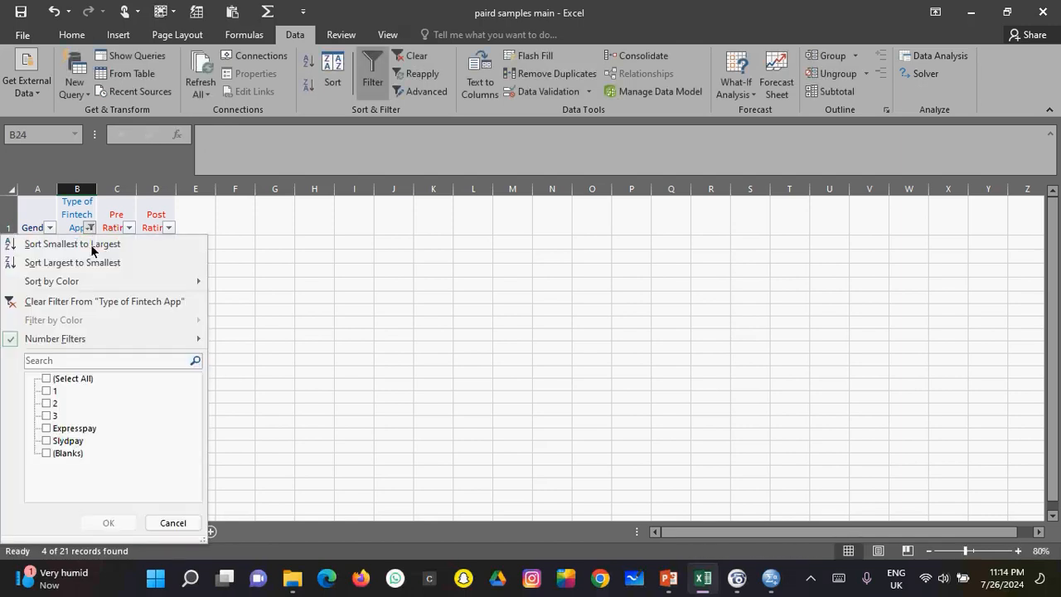
pyautogui.click(46, 441)
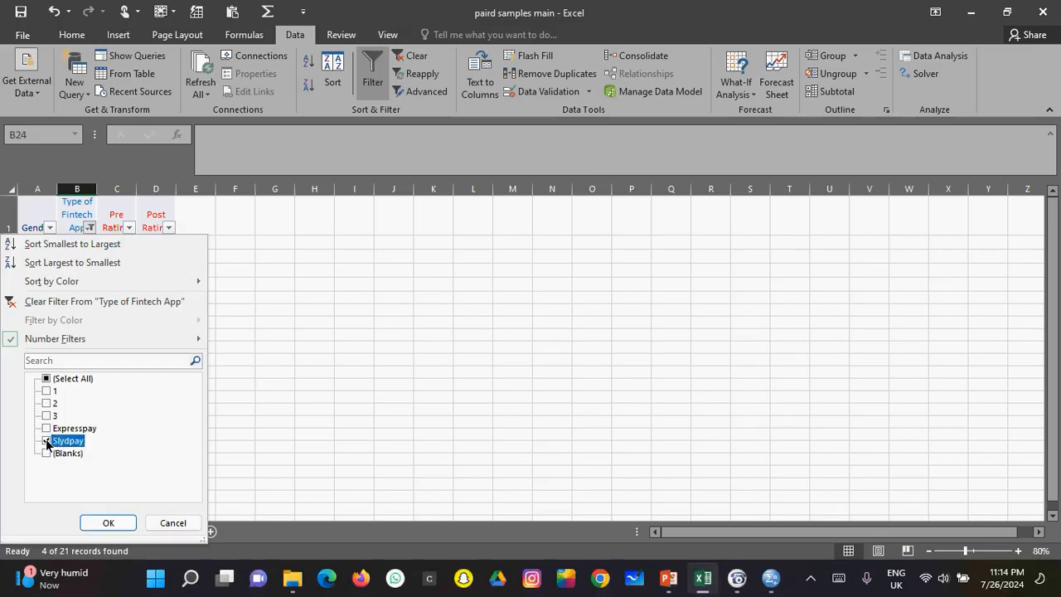
pyautogui.click(109, 522)
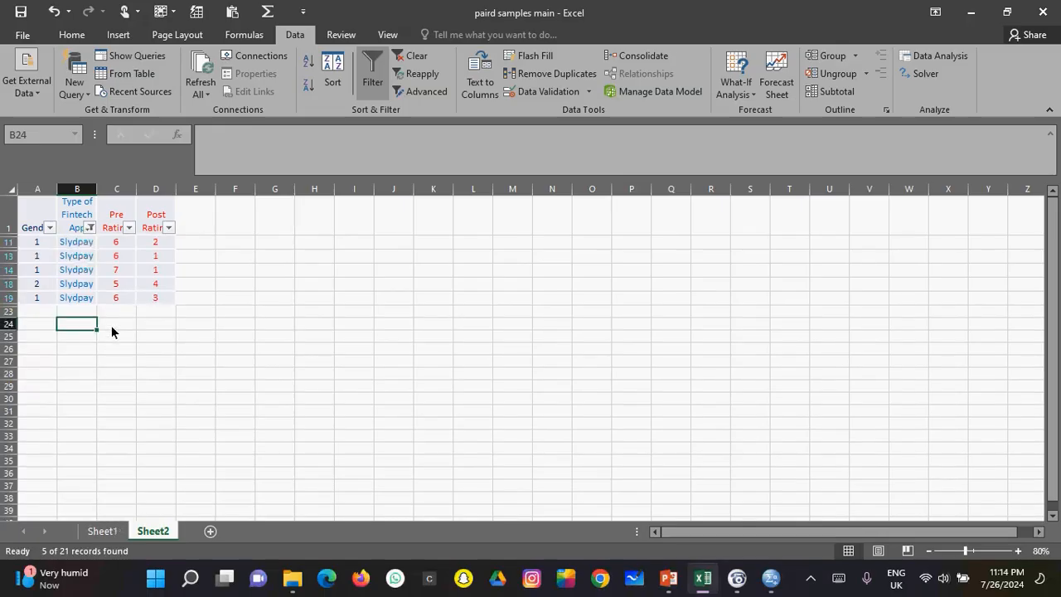
pyautogui.click(88, 244)
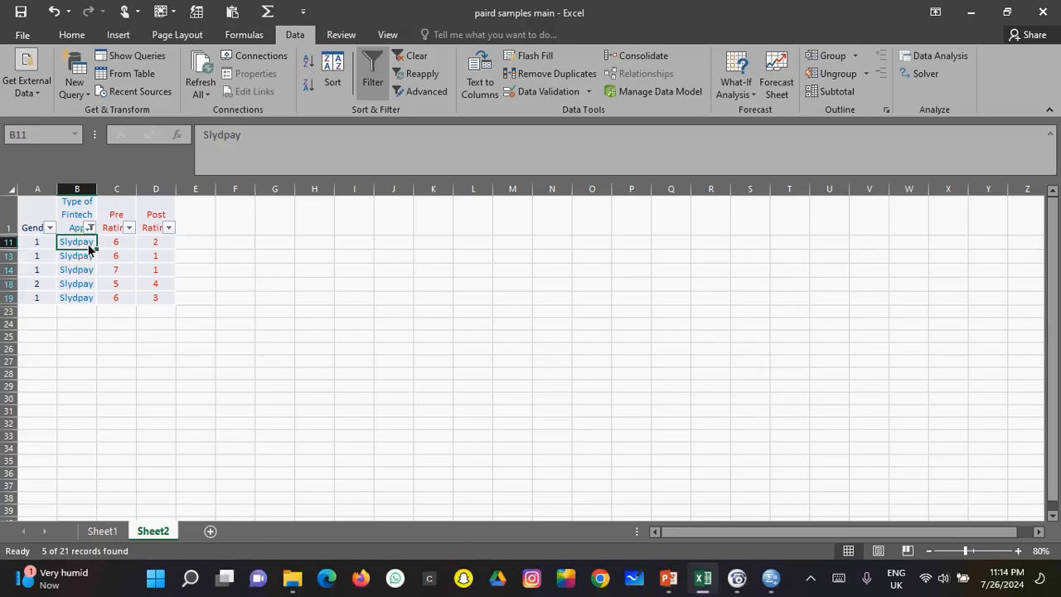
pyautogui.write('4')
pyautogui.doubleClick(96, 249)
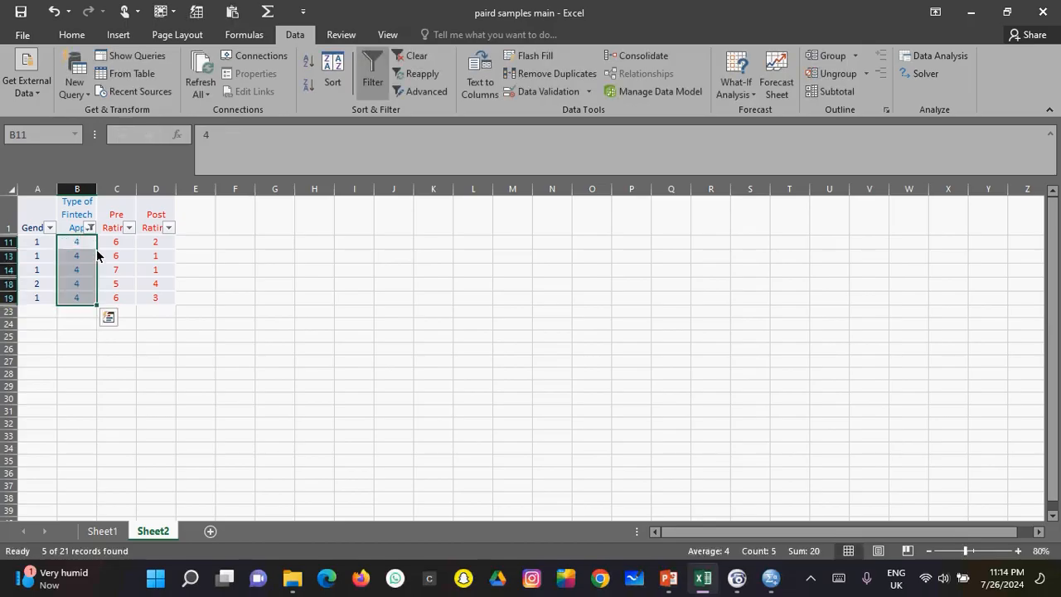
# Filter the Type of Fintech App column to Expresspay only and replace every visible entry with the code 5.
pyautogui.click(91, 229)
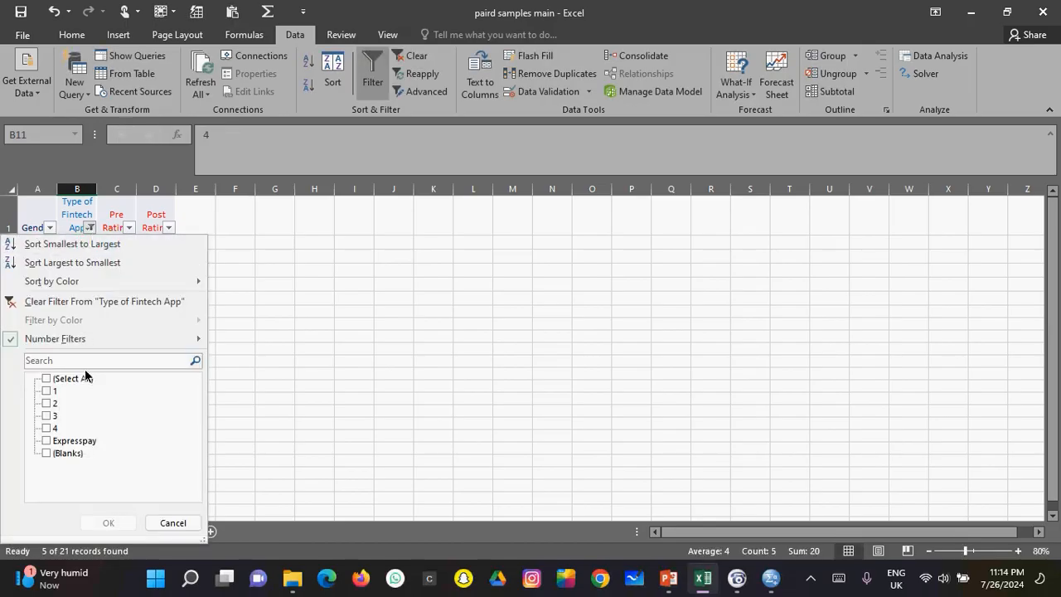
pyautogui.click(48, 441)
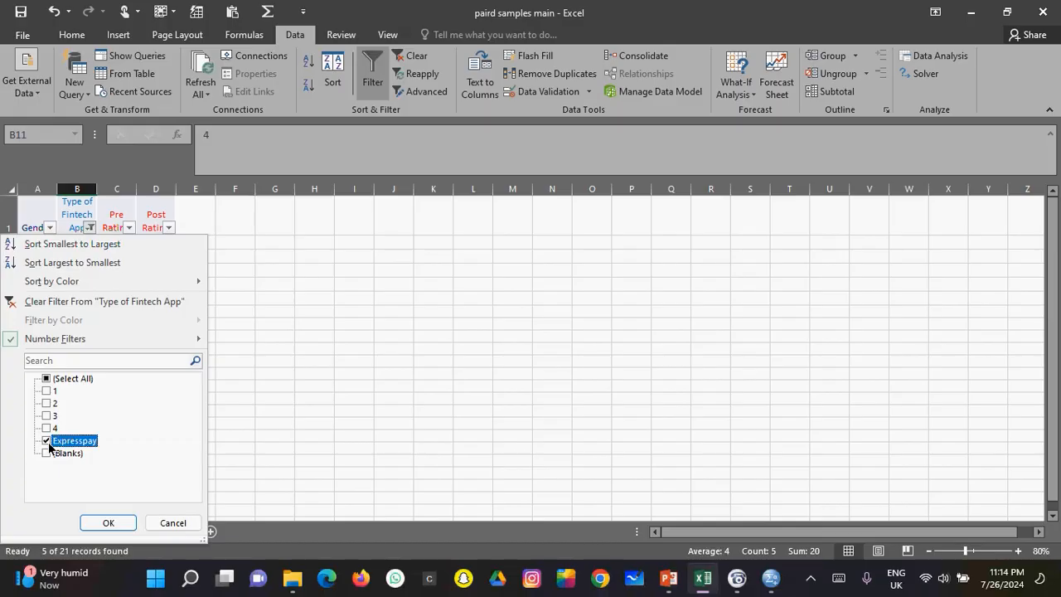
pyautogui.click(108, 522)
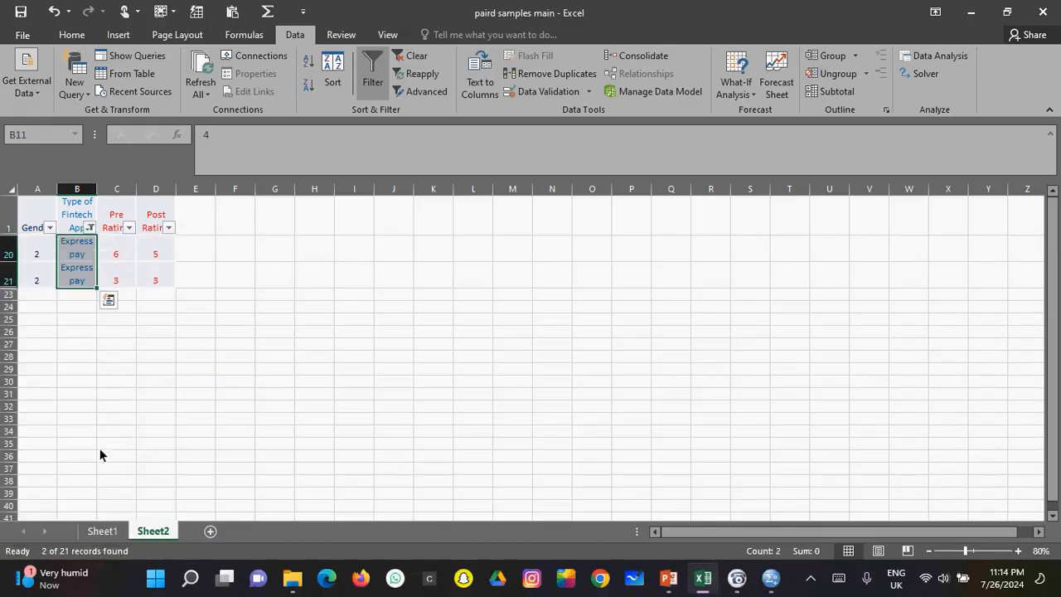
pyautogui.click(91, 246)
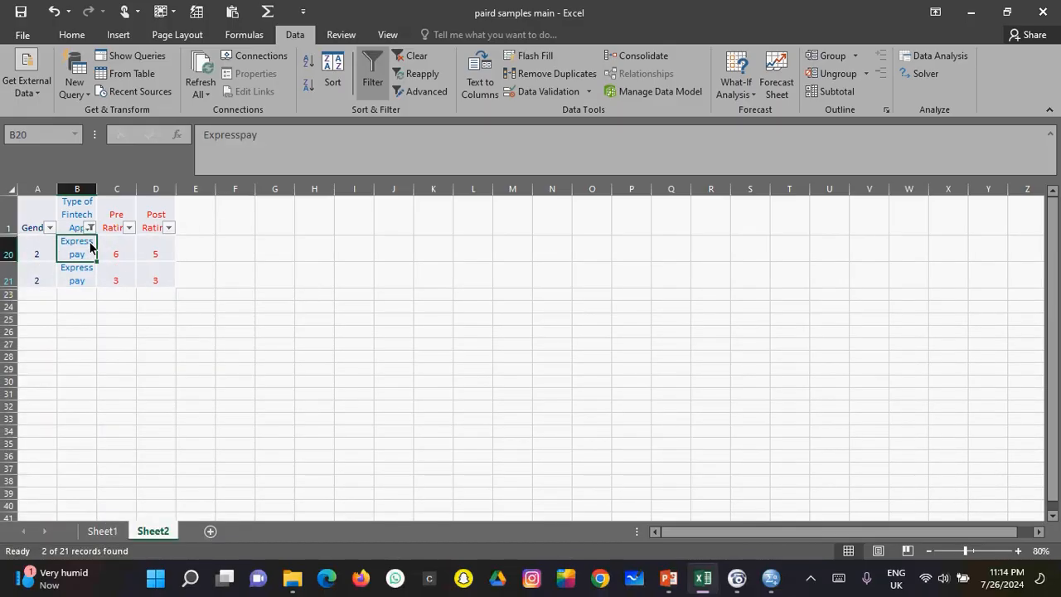
pyautogui.write('5')
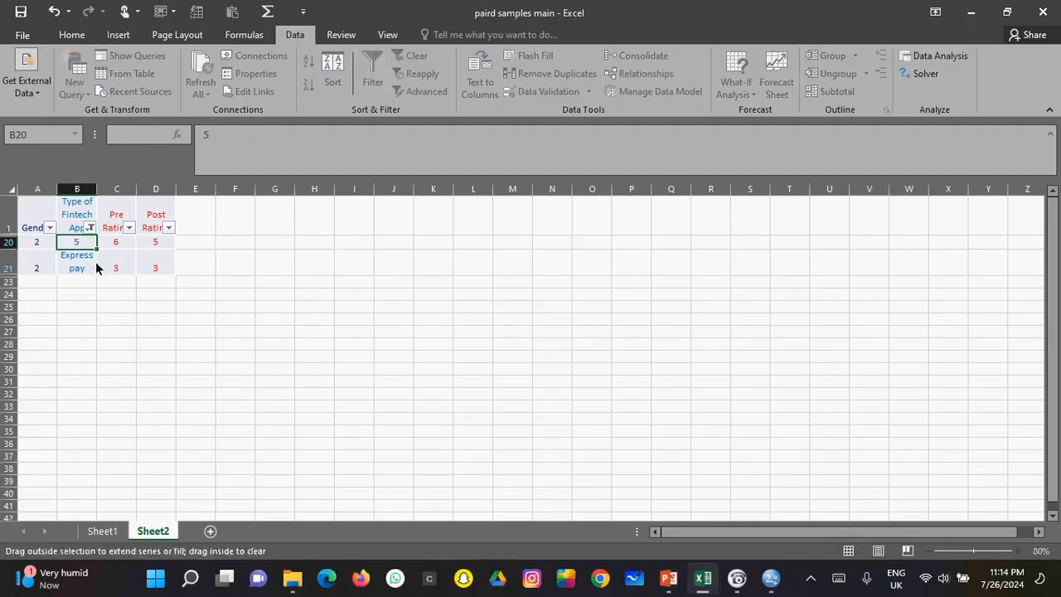
pyautogui.moveTo(96, 267); pyautogui.dragTo(95, 261)
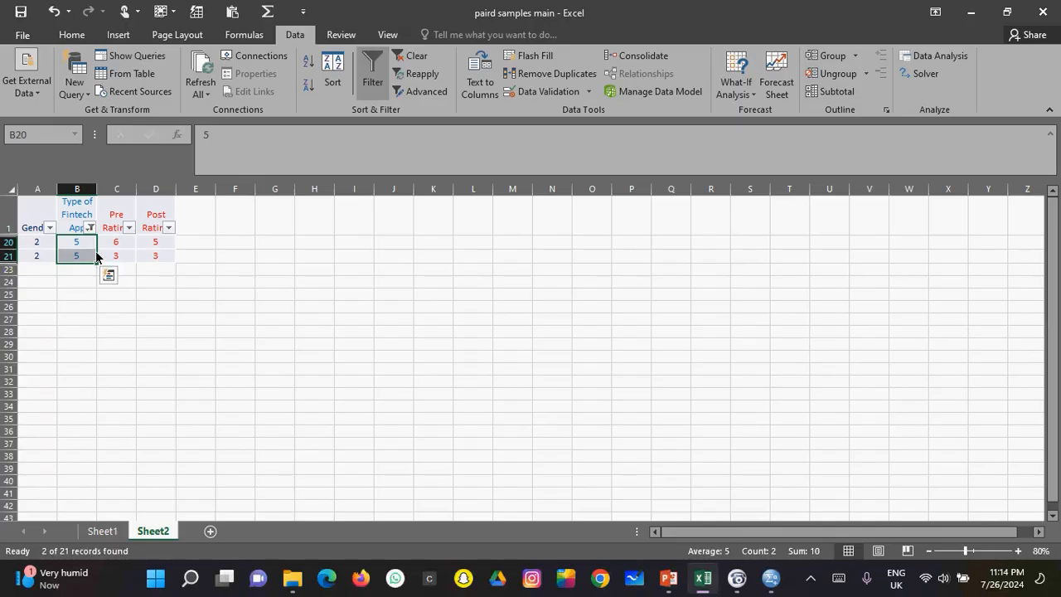
# Show all records again by selecting every value in the Type of Fintech App filter.
pyautogui.click(90, 227)
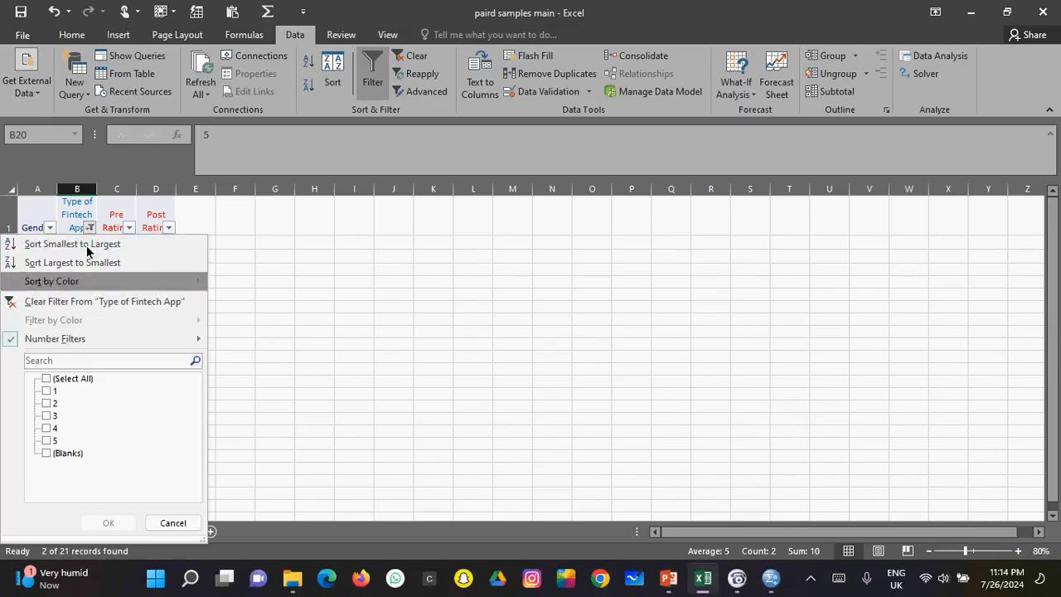
pyautogui.click(63, 380)
pyautogui.click(107, 522)
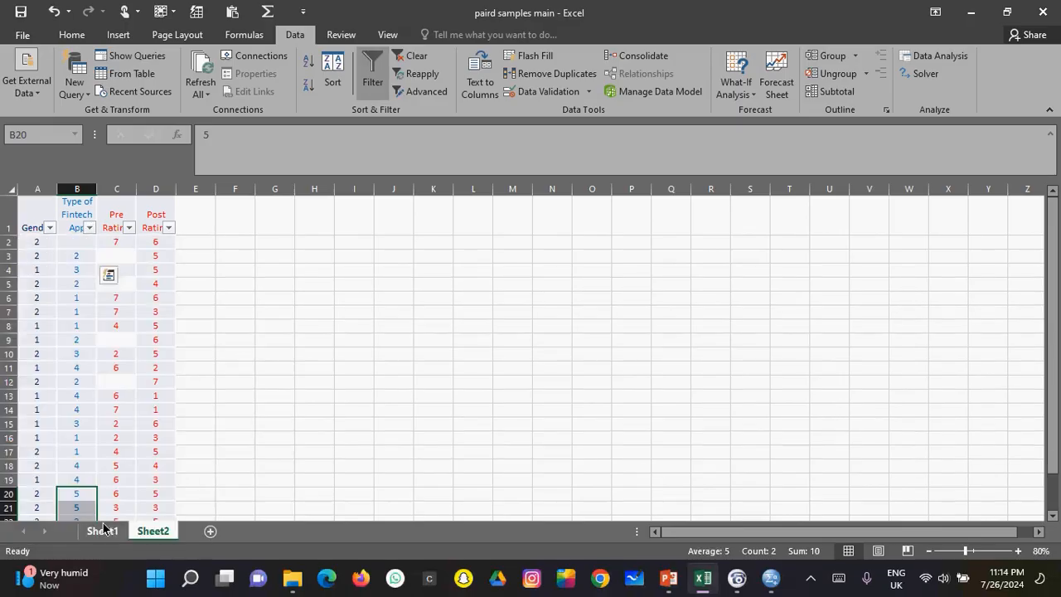
# Switch to SPSS, cancel the Value Labels dialog for FINTECH_TYPE, and return to the Excel workbook.
pyautogui.click(771, 579)
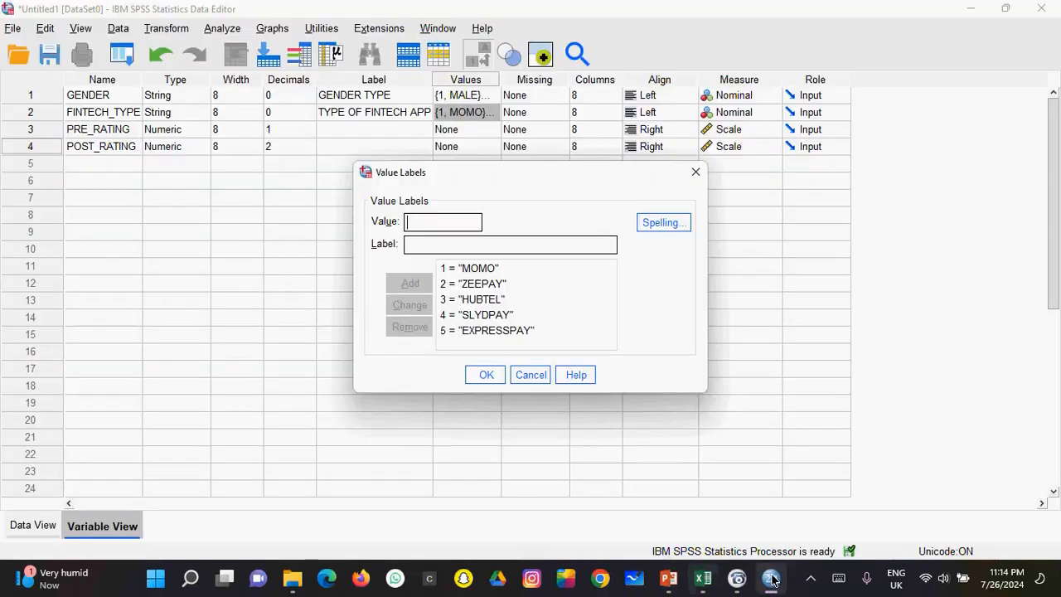
pyautogui.click(542, 377)
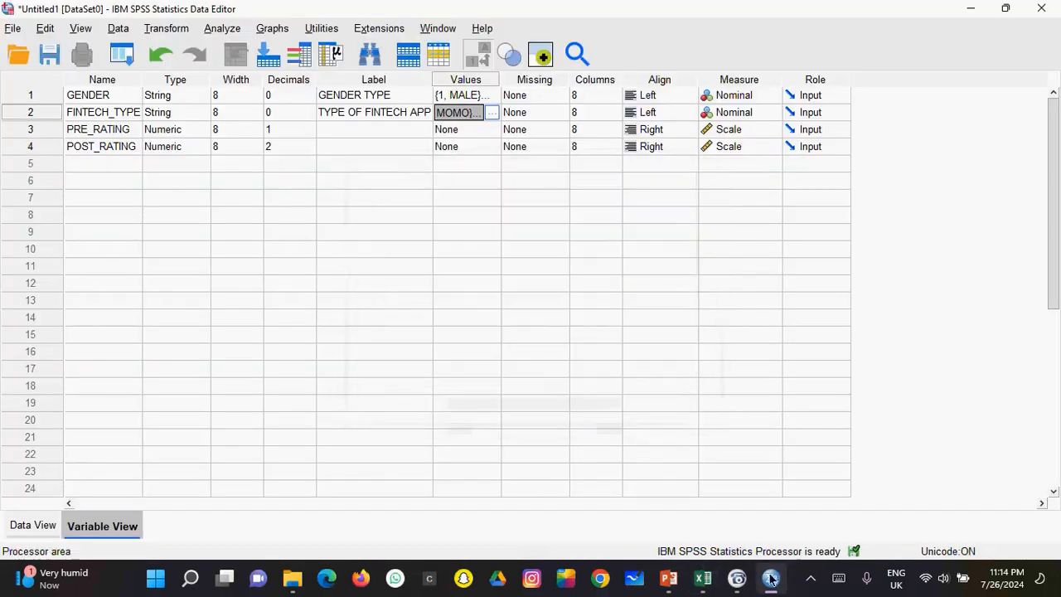
pyautogui.click(705, 580)
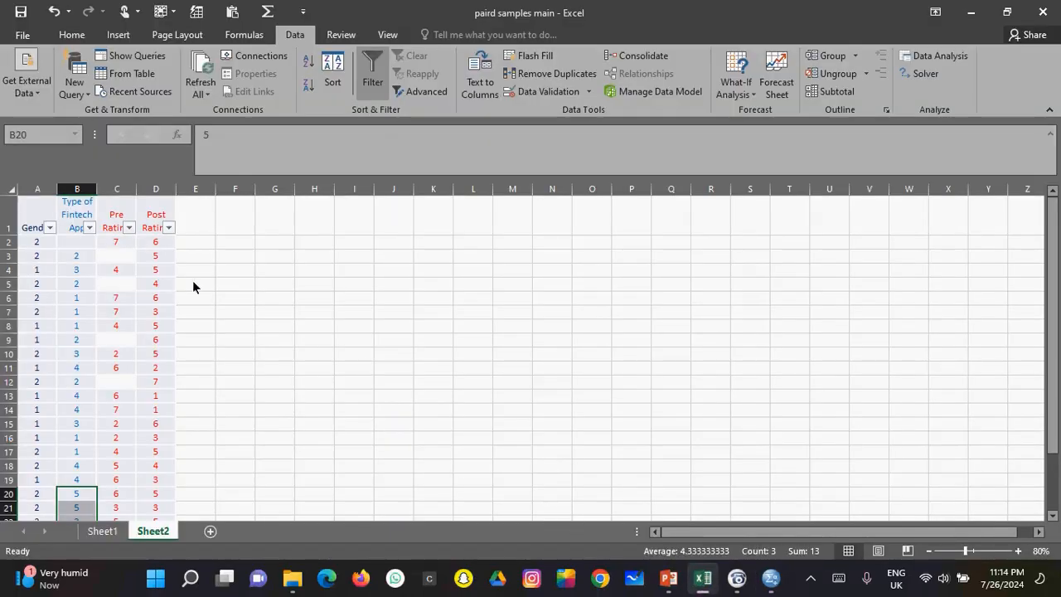
# Examine the blank Pre Rating cells in Sheet2 and compare them with the original data table on the PowerPoint slide.
pyautogui.click(241, 299)
pyautogui.click(120, 256)
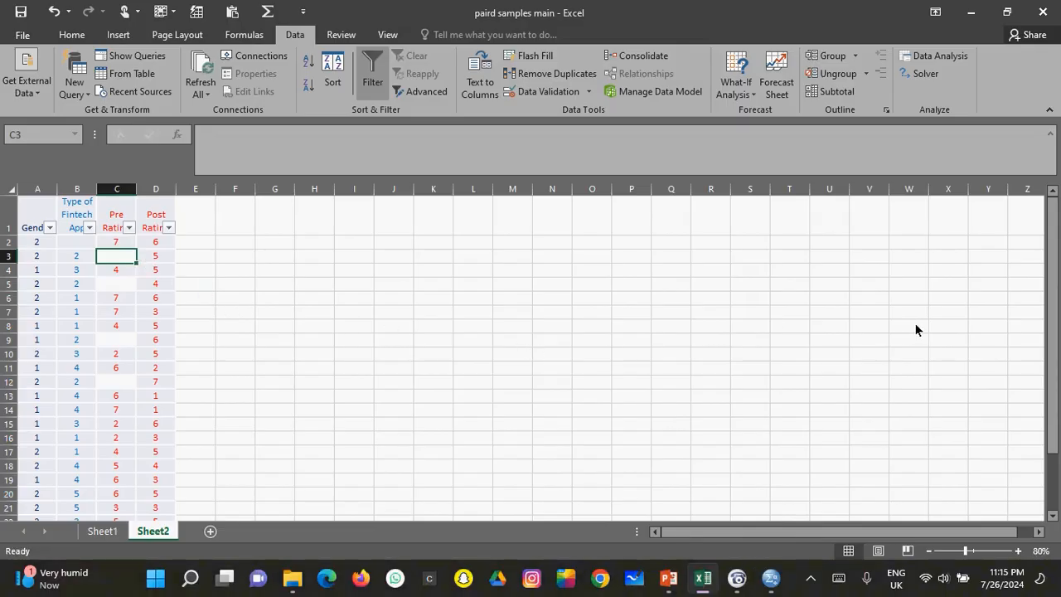
pyautogui.moveTo(1053, 286); pyautogui.dragTo(1059, 368)
pyautogui.moveTo(1059, 327); pyautogui.dragTo(1046, 284)
pyautogui.doubleClick(116, 259)
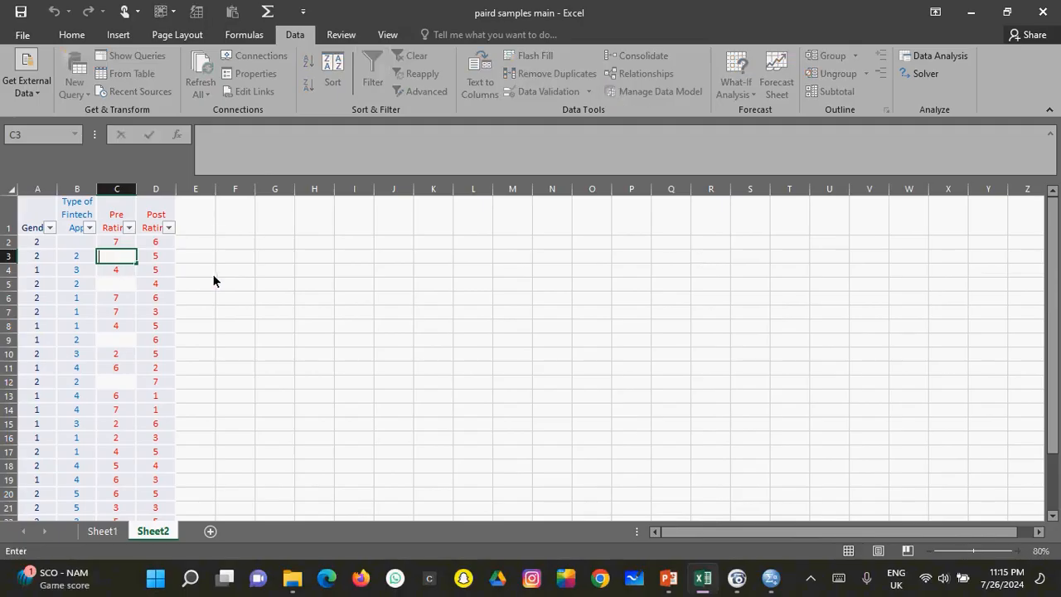
pyautogui.click(227, 280)
pyautogui.click(130, 260)
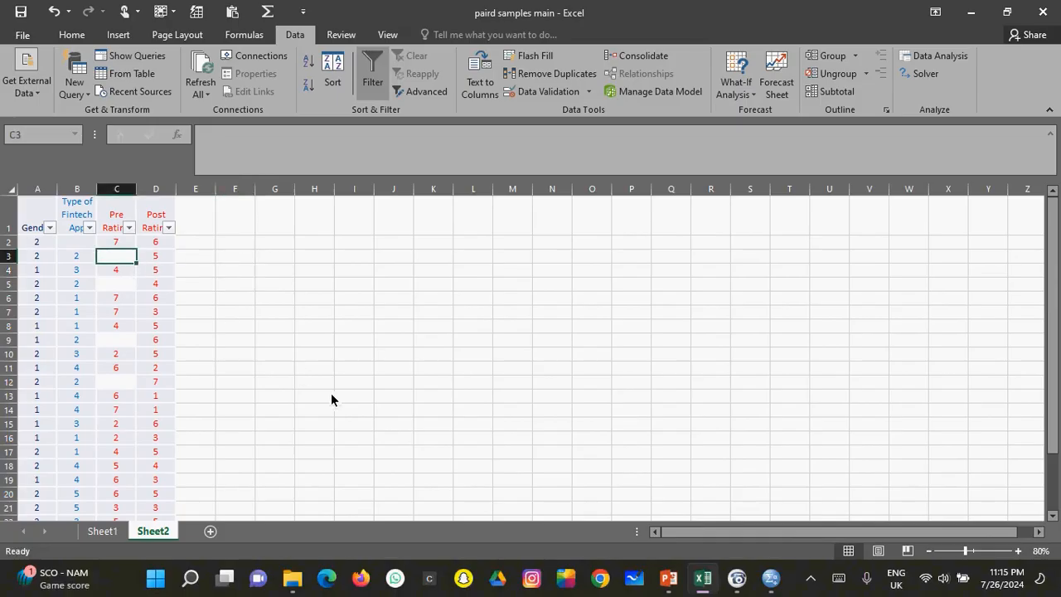
pyautogui.click(670, 577)
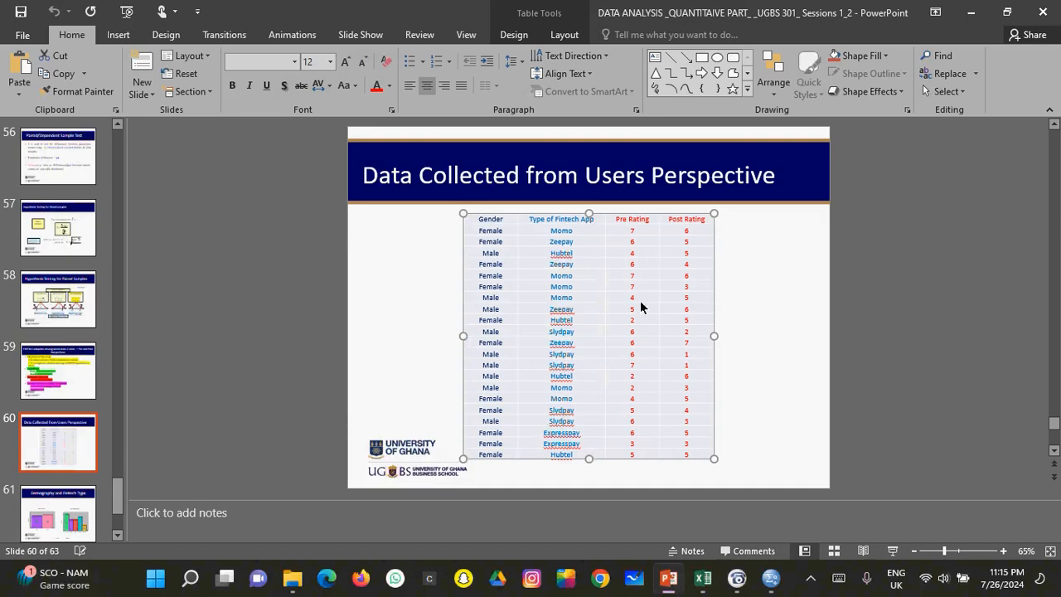
pyautogui.click(710, 593)
pyautogui.click(670, 584)
pyautogui.click(703, 581)
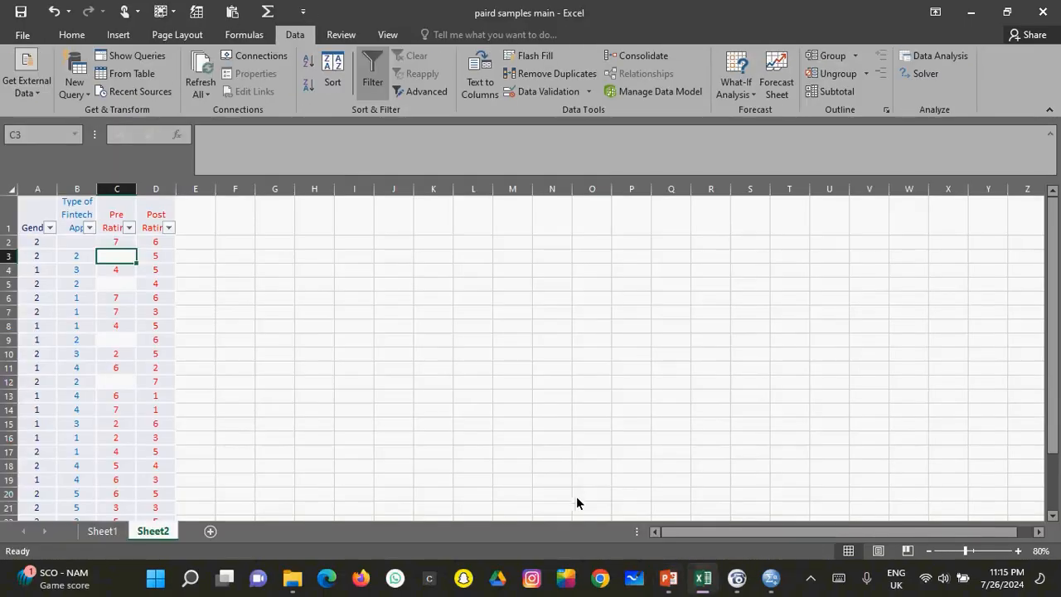
# Undo the Expresspay, Slydpay and Hubtel recoding and filters, and the accidental overwrite of the Zeepay rows' Pre Rating values.
pyautogui.hotkey('ctrl', 'z')
pyautogui.hotkey('ctrl', 'z')
pyautogui.hotkey('ctrl', 'z')
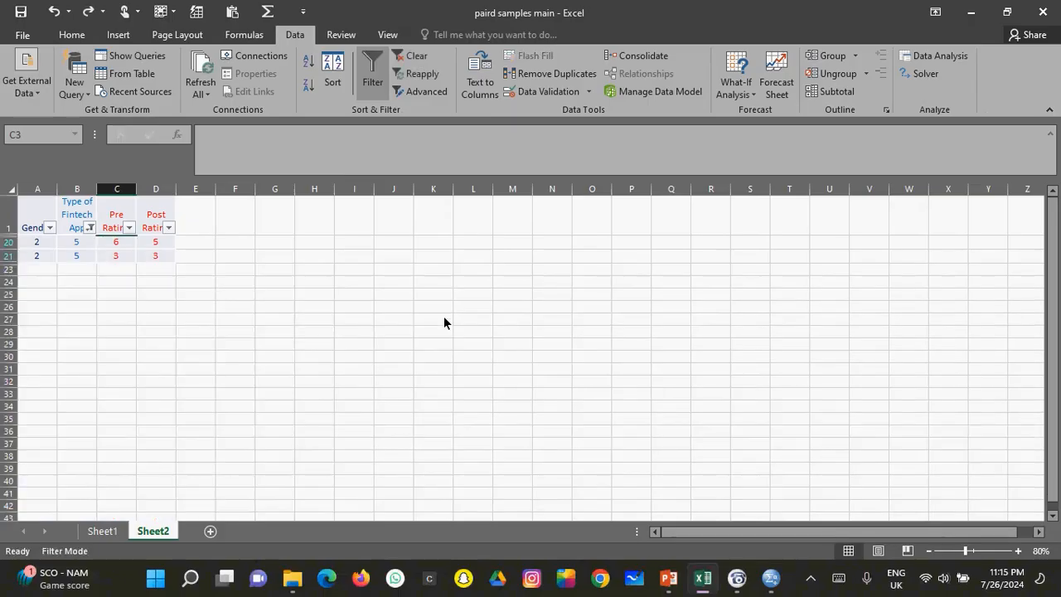
pyautogui.hotkey('ctrl', 'z')
pyautogui.hotkey('ctrl', 'z')
pyautogui.hotkey('ctrl', 'z')
pyautogui.hotkey('ctrl', 'z')
pyautogui.hotkey('ctrl', 'z')
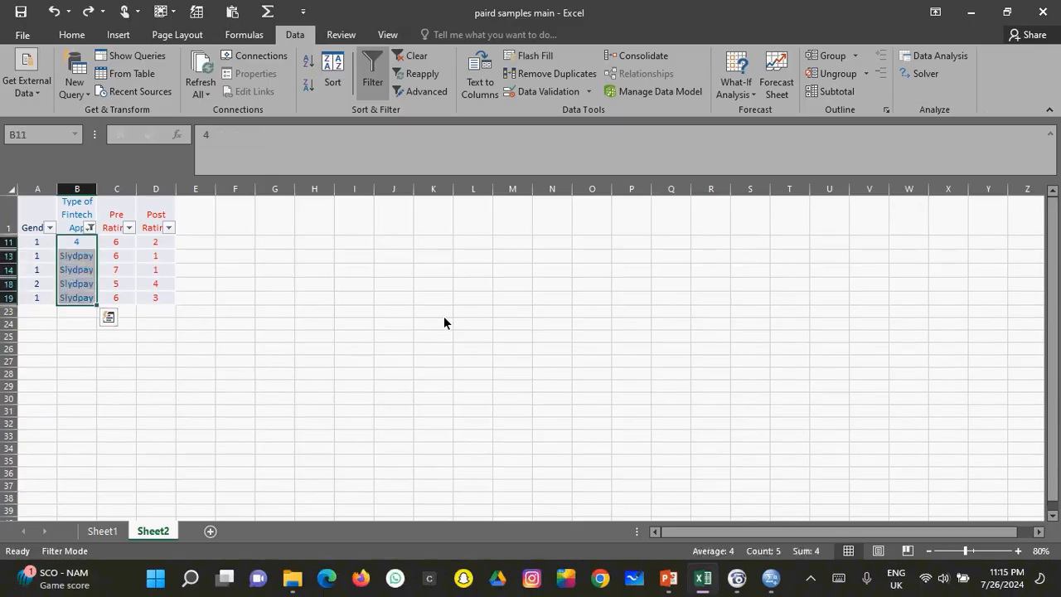
pyautogui.hotkey('ctrl', 'z')
pyautogui.hotkey('ctrl', 'z')
pyautogui.hotkey('ctrl', 'z')
pyautogui.hotkey('ctrl', 'z')
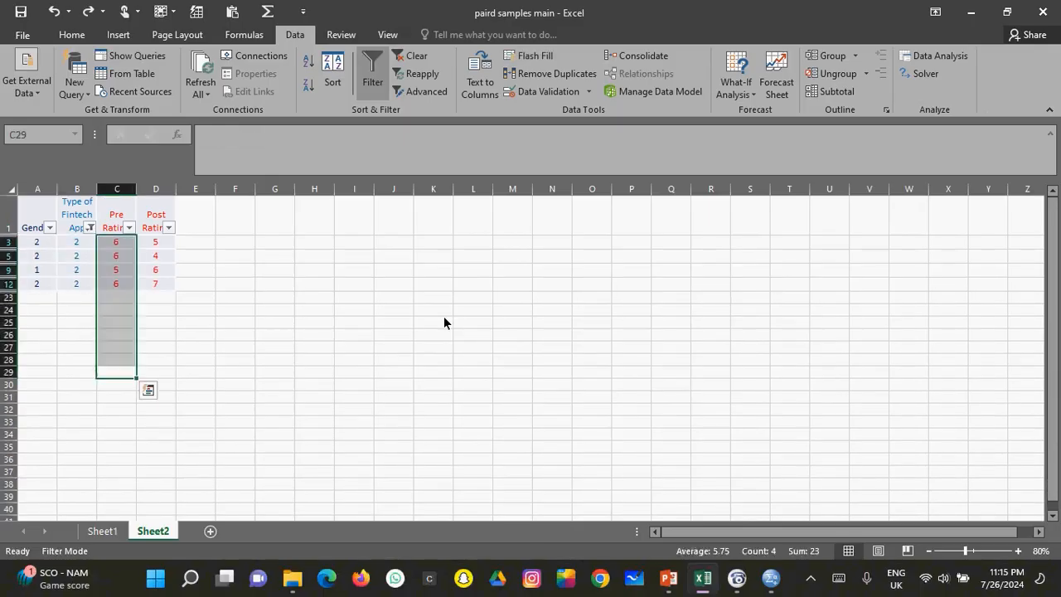
# Undo all remaining Type of Fintech App and Gender recoding and filtering in Sheet2, back to the original text entries.
pyautogui.hotkey('ctrl', 'z')
pyautogui.hotkey('ctrl', 'z')
pyautogui.hotkey('ctrl', 'z')
pyautogui.hotkey('ctrl', 'z')
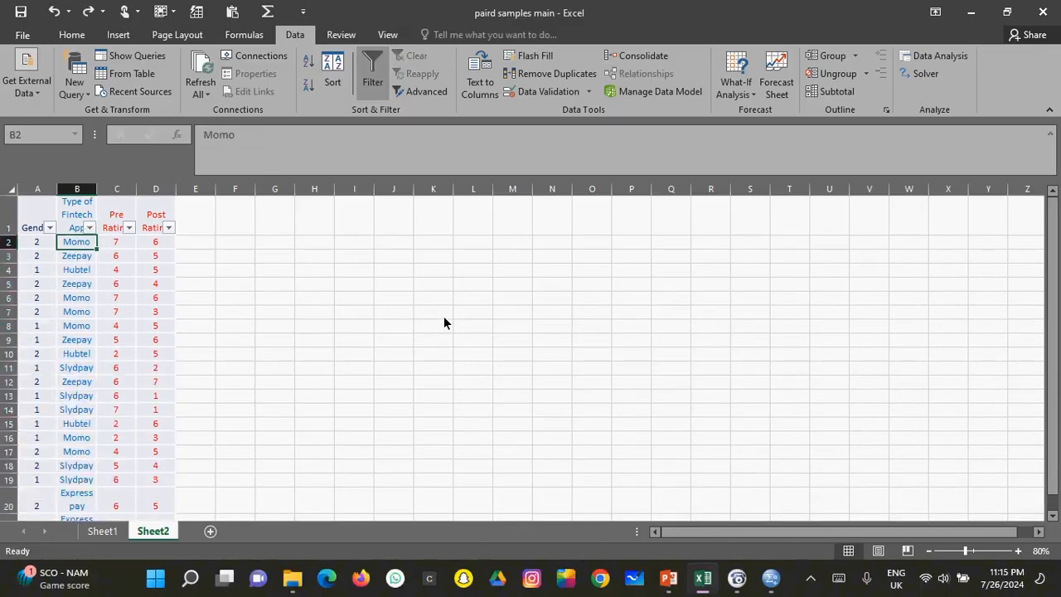
pyautogui.hotkey('ctrl', 'z')
pyautogui.hotkey('ctrl', 'z')
pyautogui.hotkey('ctrl', 'z')
pyautogui.hotkey('ctrl', 'z')
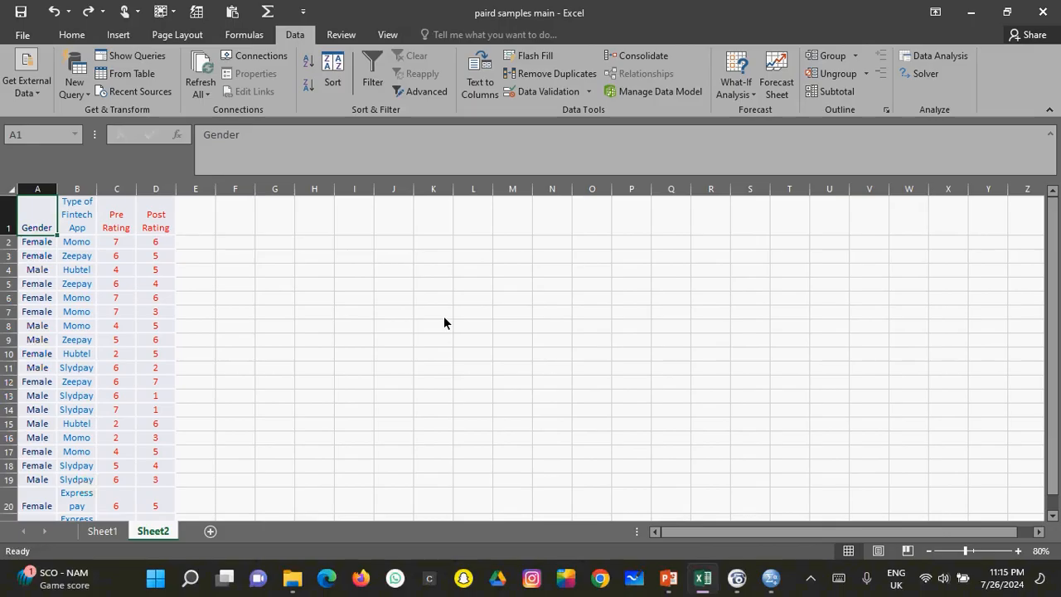
# Redo the Gender recoding and the Momo and Zeepay recoding of Type of Fintech App, including their filters.
pyautogui.click(88, 12)
pyautogui.click(89, 11)
pyautogui.click(89, 11)
pyautogui.click(89, 11)
pyautogui.click(89, 11)
pyautogui.click(89, 11)
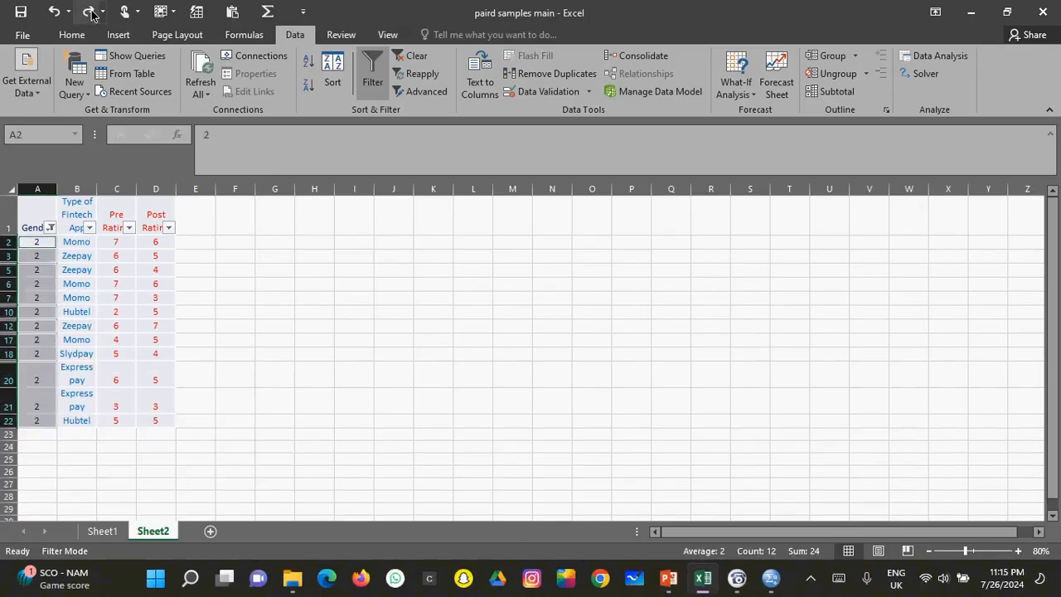
pyautogui.click(89, 12)
pyautogui.click(89, 11)
pyautogui.click(88, 11)
pyautogui.click(88, 11)
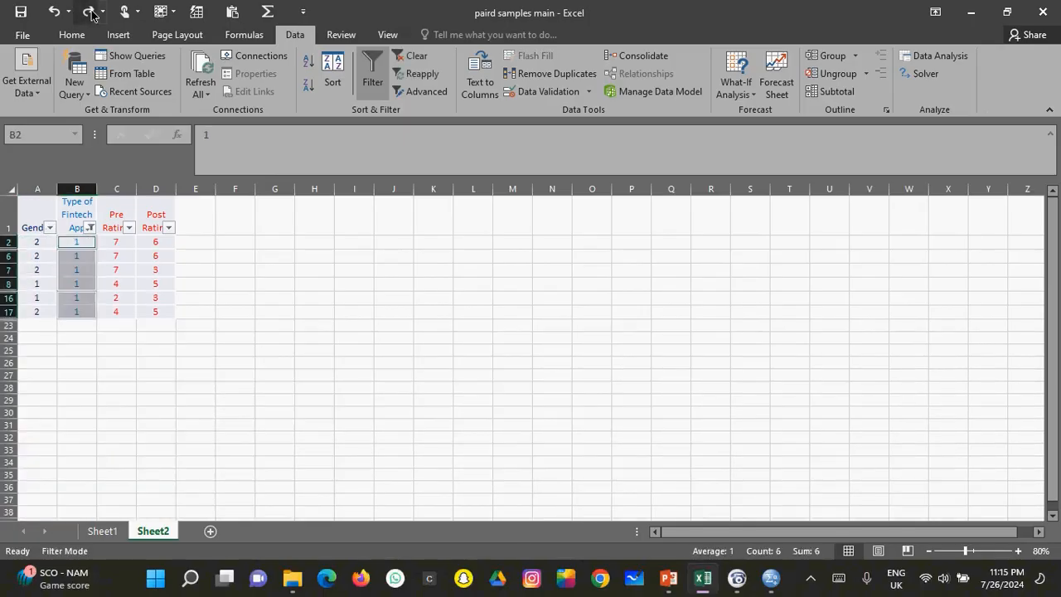
pyautogui.click(89, 12)
pyautogui.click(89, 12)
pyautogui.click(89, 12)
pyautogui.click(89, 12)
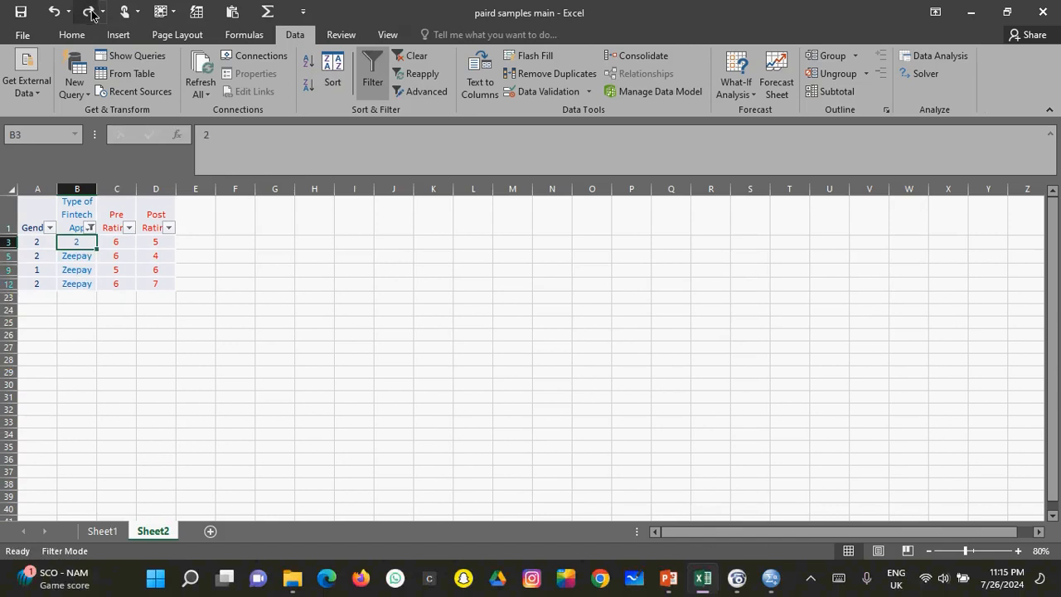
pyautogui.click(89, 12)
pyautogui.click(88, 11)
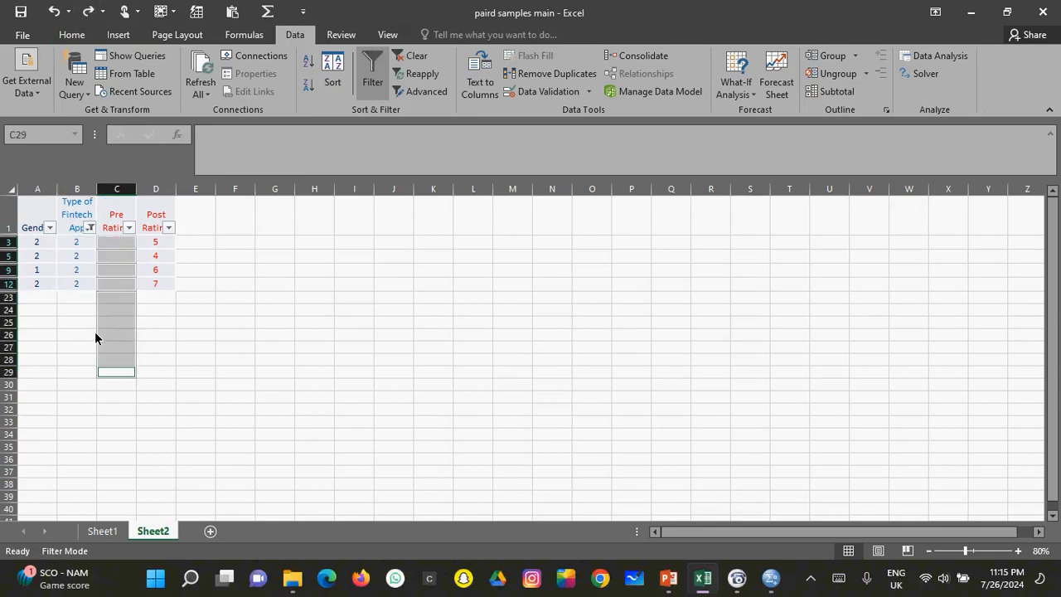
# Restore the Pre Rating values 6, 6, 5 and 6 in the filtered Zeepay rows.
pyautogui.click(84, 334)
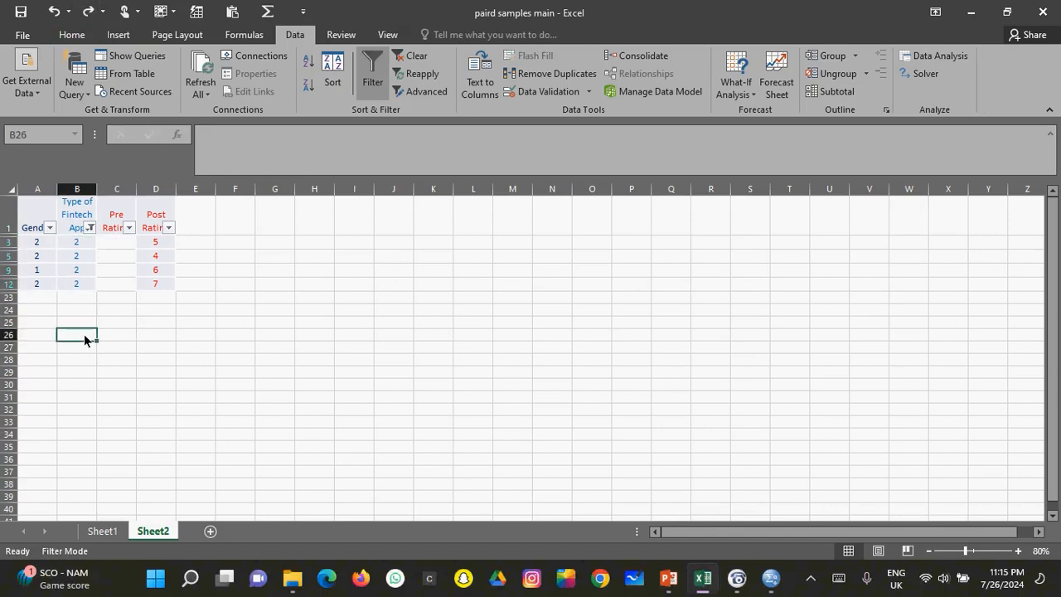
pyautogui.click(125, 244)
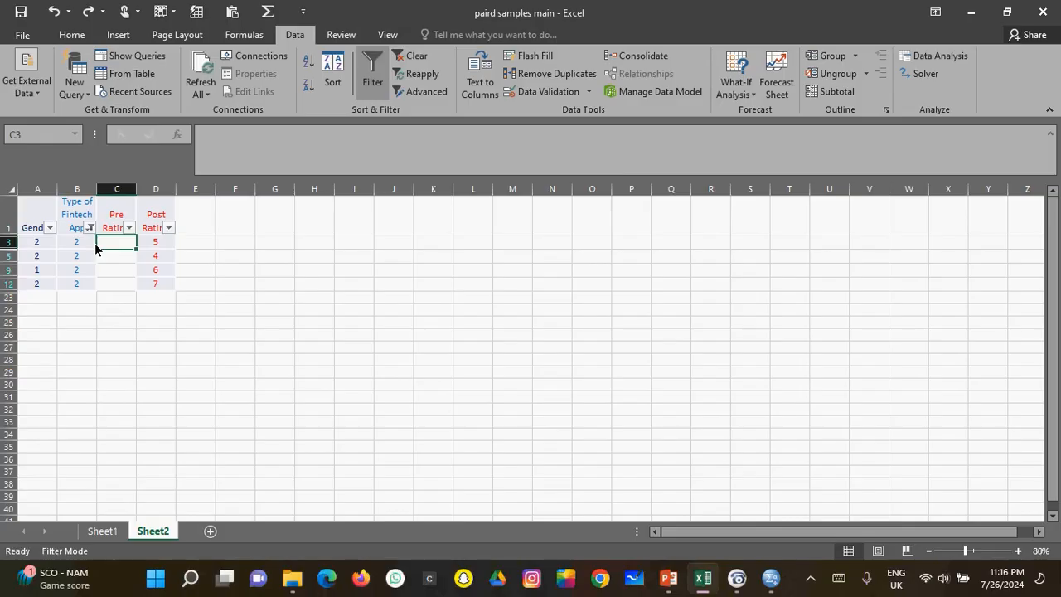
pyautogui.write('6 6 5 6')
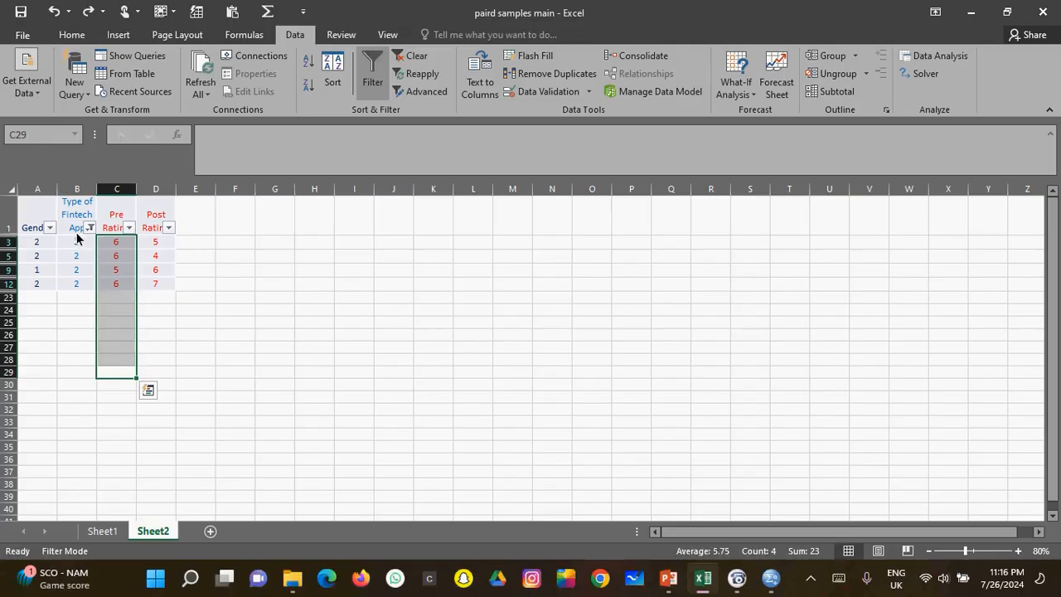
pyautogui.click(90, 319)
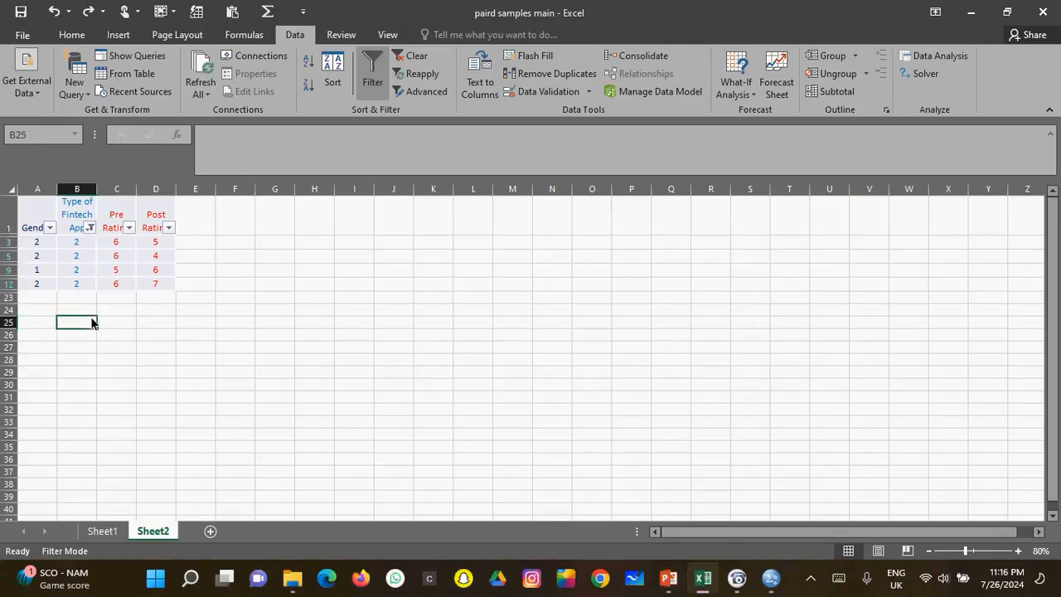
# Filter Type of Fintech App to Hubtel and recode all its rows as 3.
pyautogui.click(89, 229)
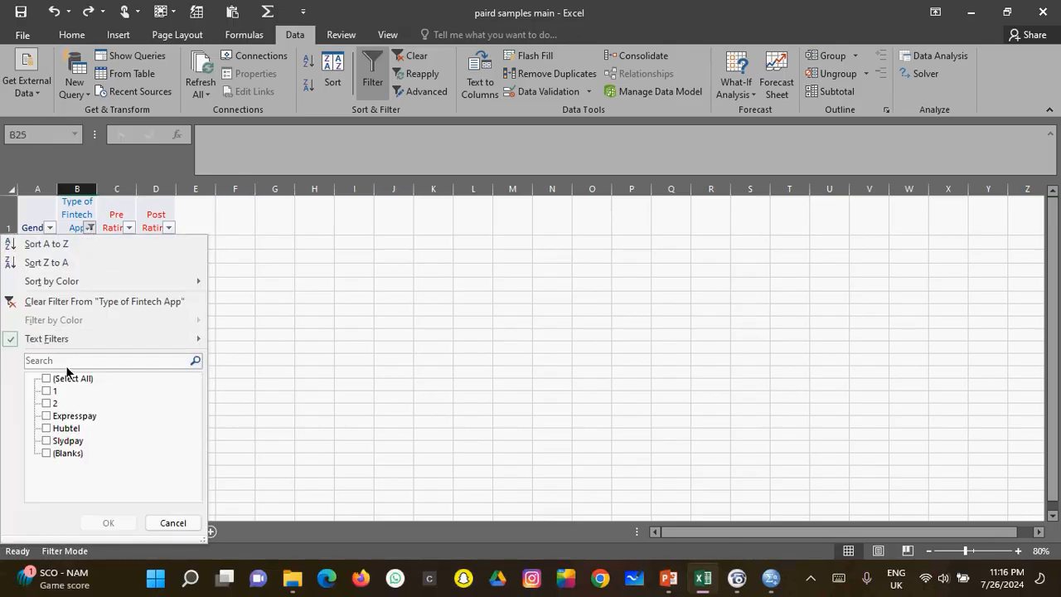
pyautogui.click(48, 429)
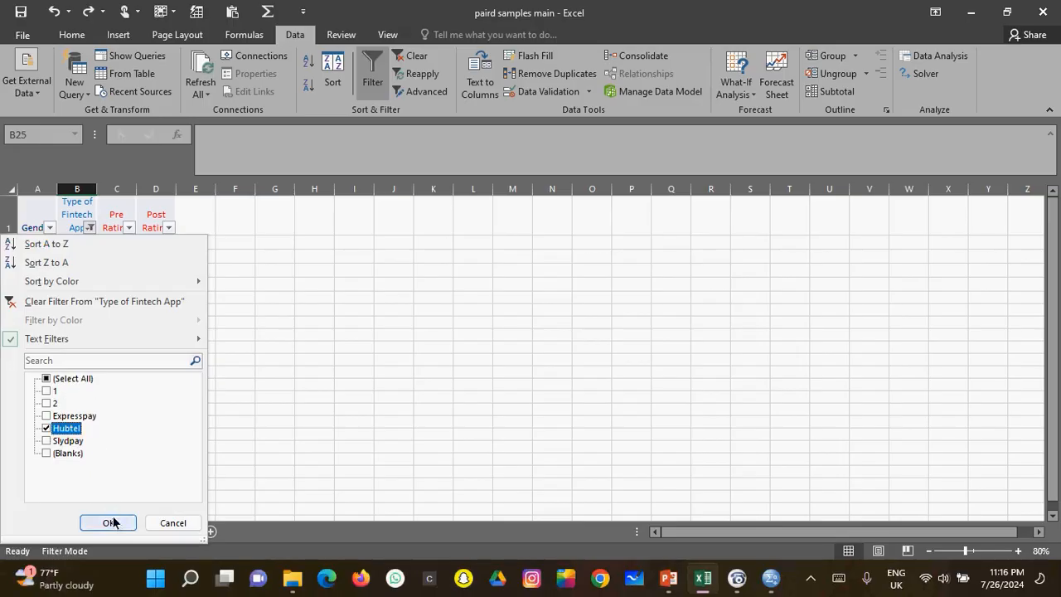
pyautogui.click(109, 521)
pyautogui.click(87, 248)
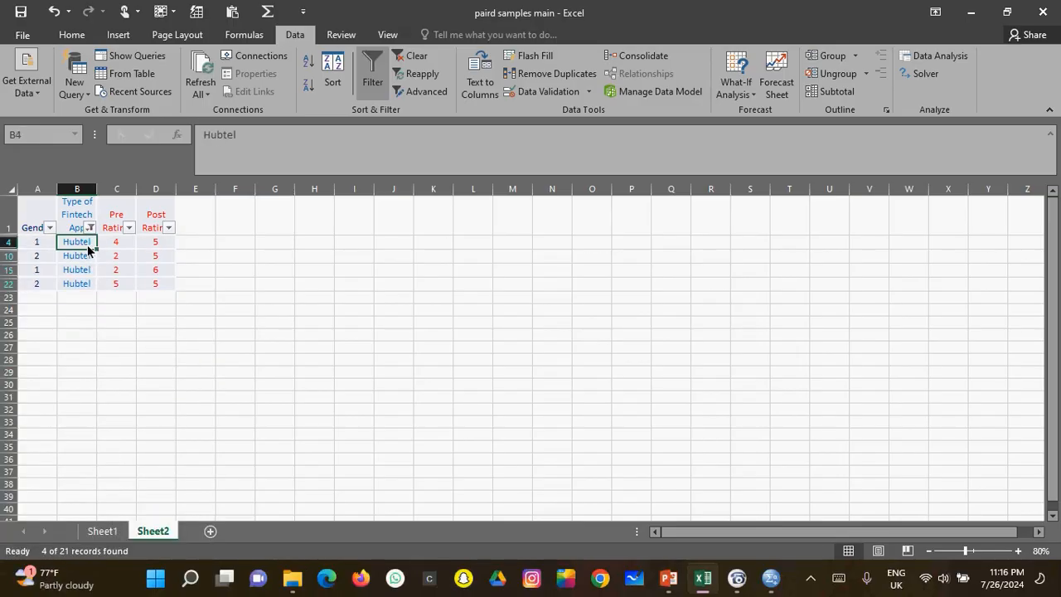
pyautogui.write('3')
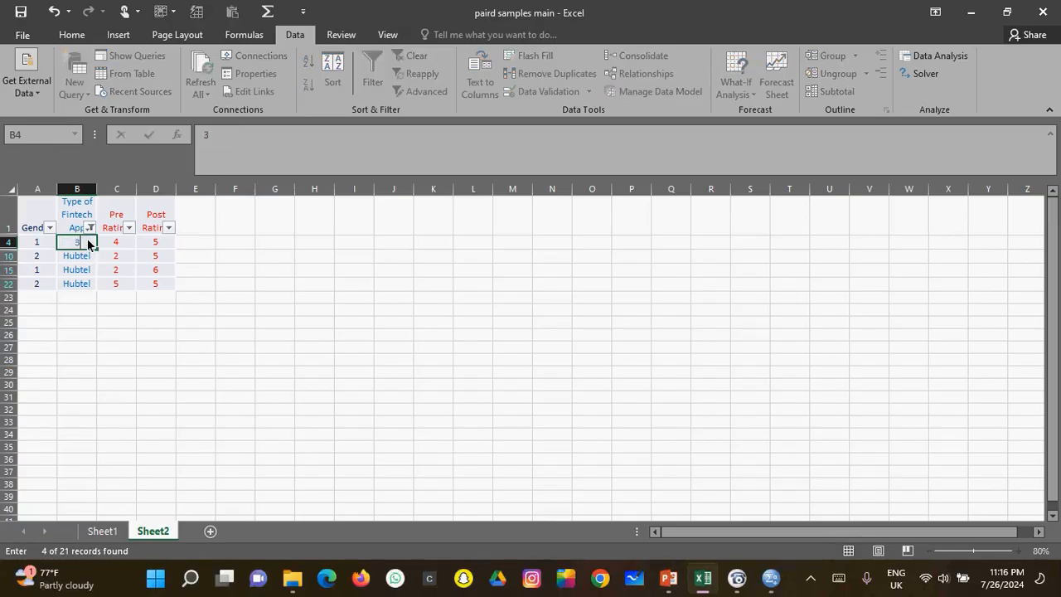
pyautogui.moveTo(96, 248); pyautogui.dragTo(95, 284)
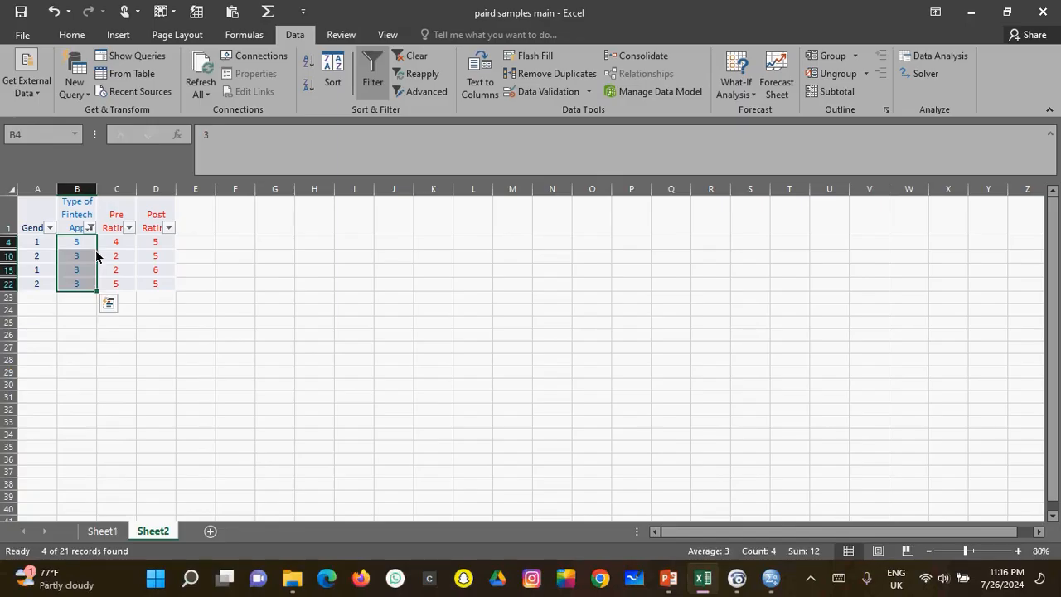
# Filter Type of Fintech App to Slydpay and recode all its rows as 4.
pyautogui.click(89, 227)
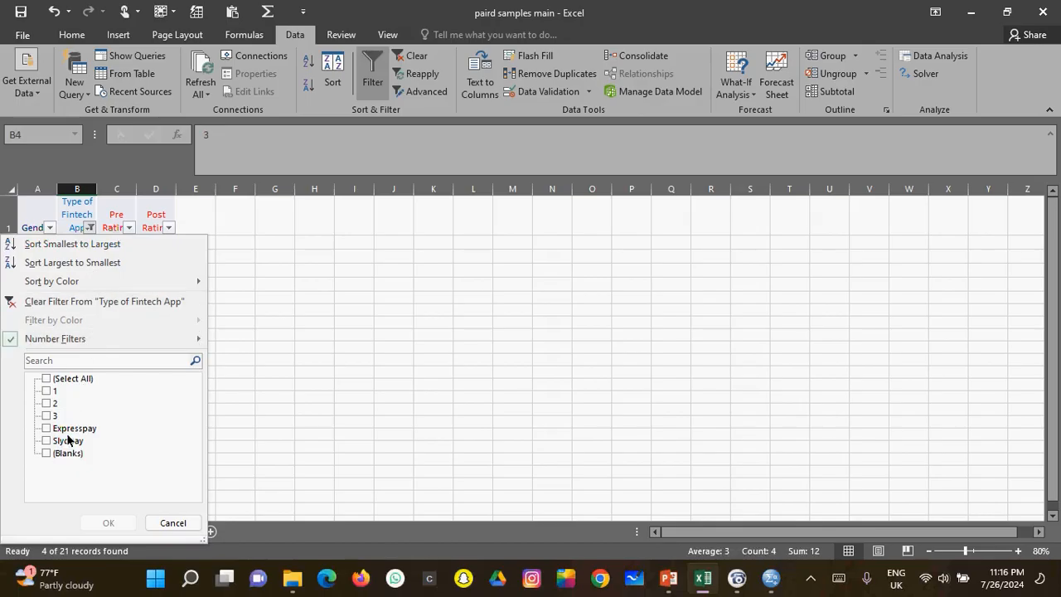
pyautogui.click(47, 441)
pyautogui.click(106, 523)
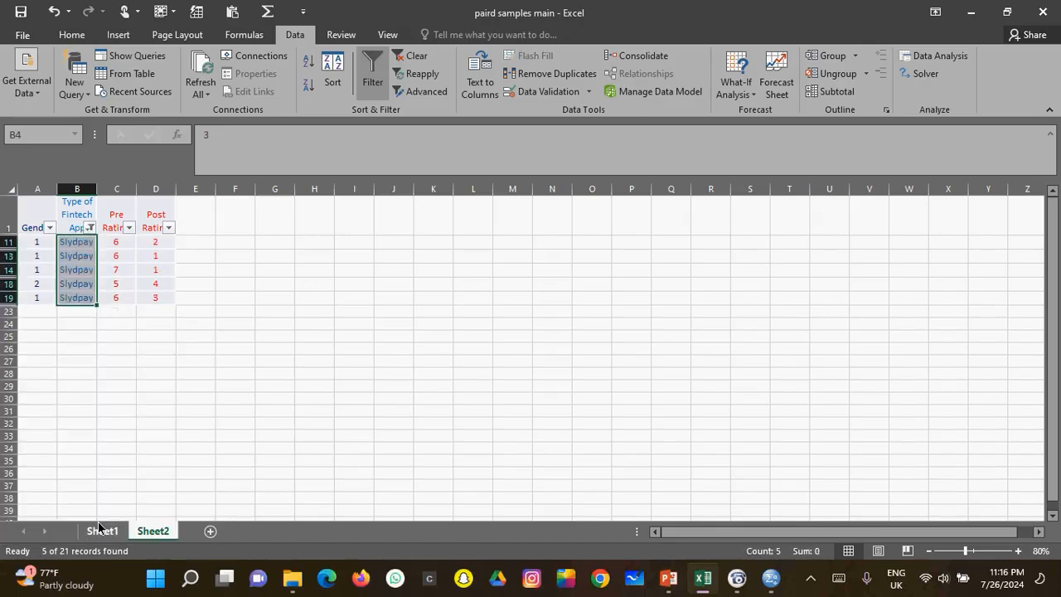
pyautogui.click(81, 245)
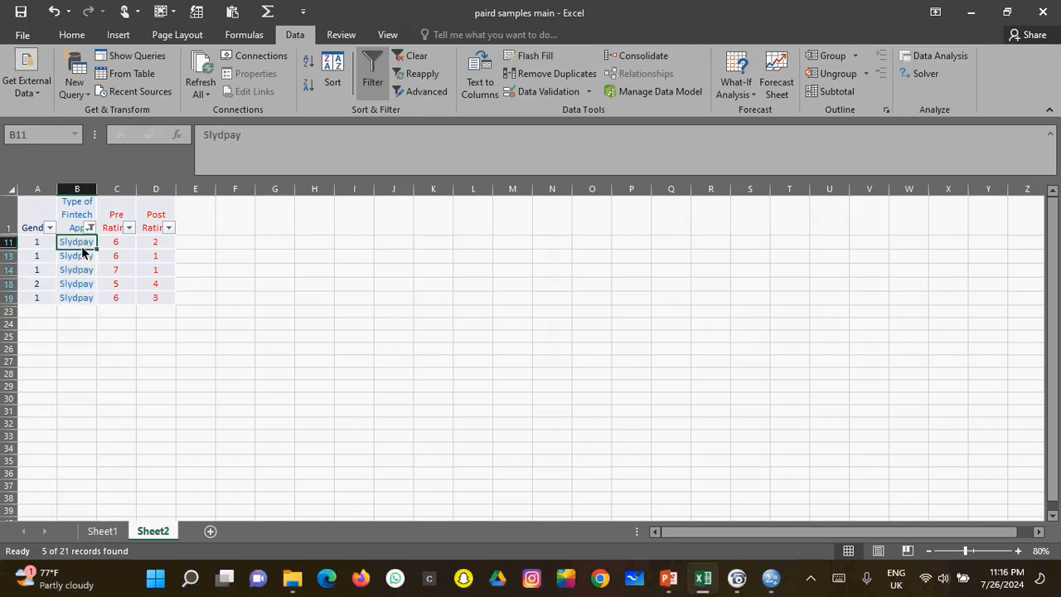
pyautogui.write('4')
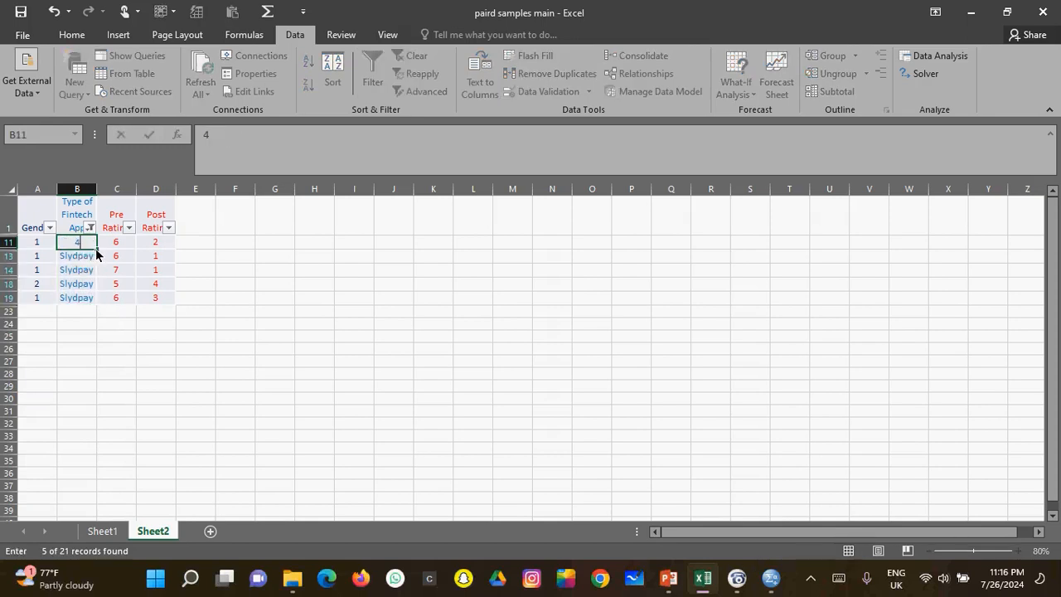
pyautogui.doubleClick(96, 249)
# Filter Type of Fintech App to Expresspay and recode both of its rows as 5.
pyautogui.click(90, 227)
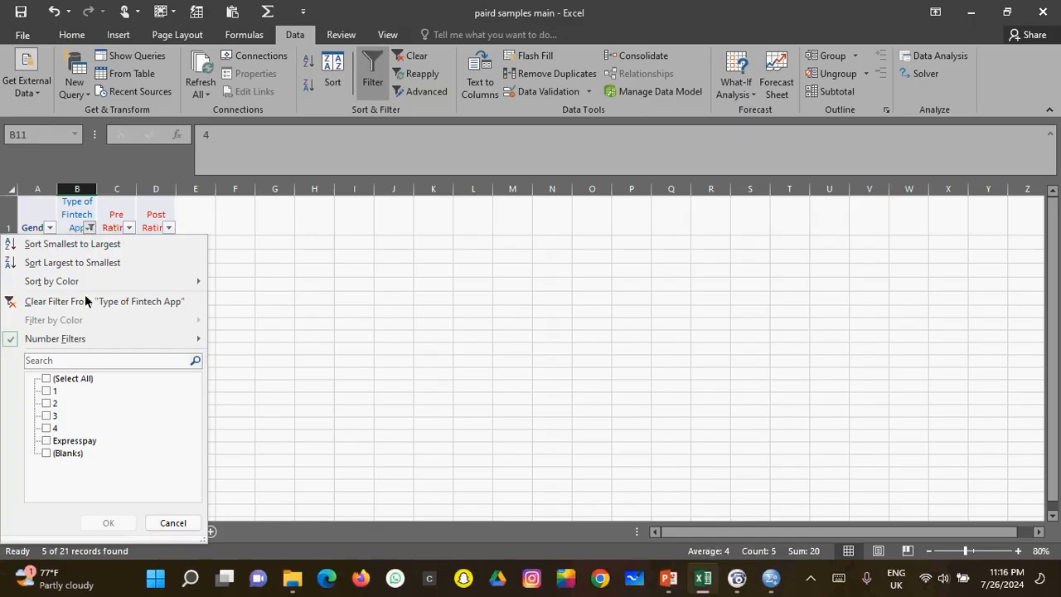
pyautogui.click(59, 440)
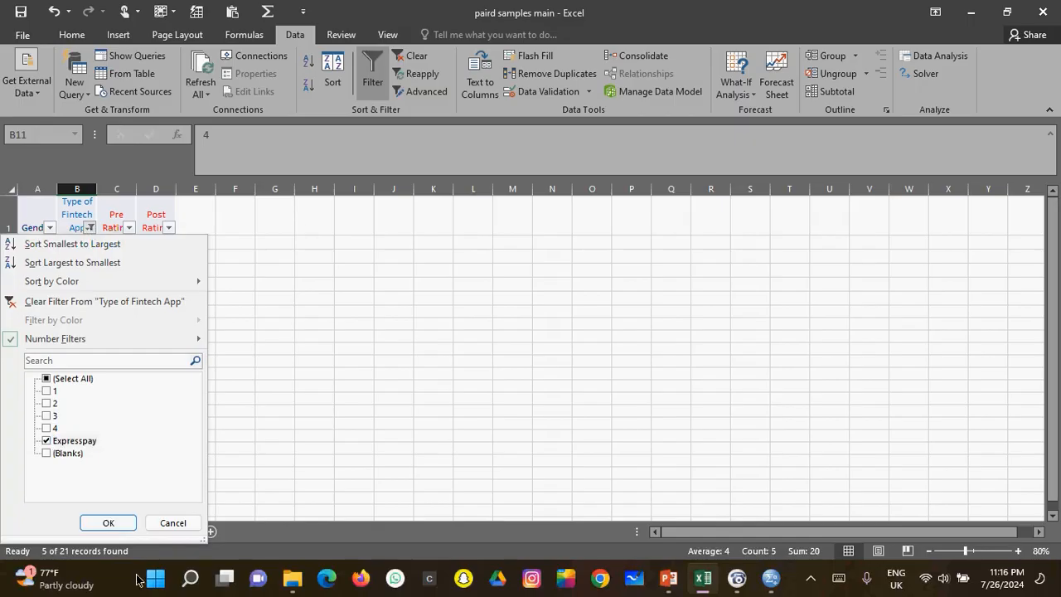
pyautogui.click(107, 521)
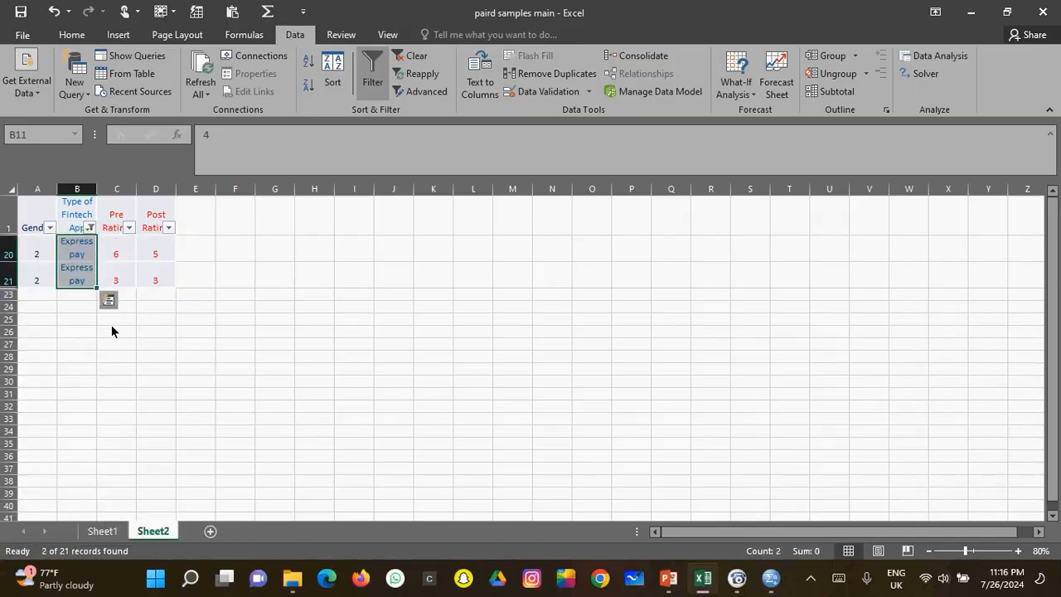
pyautogui.click(77, 251)
pyautogui.write('4')
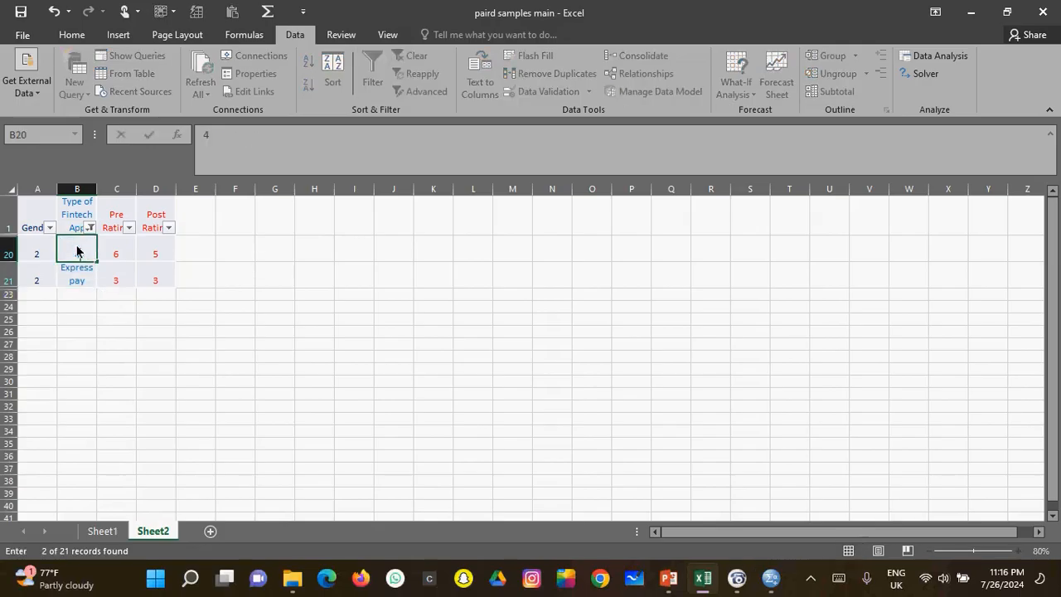
pyautogui.press('BackSpace')
pyautogui.write('5')
pyautogui.moveTo(97, 261); pyautogui.dragTo(98, 280)
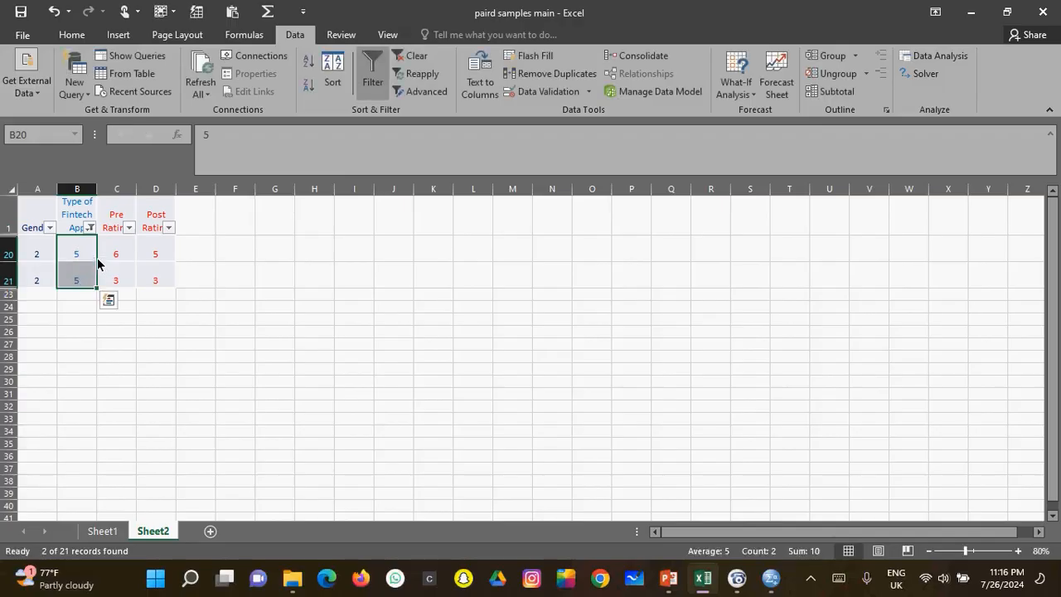
# Show all records again by selecting every value in the Type of Fintech App filter.
pyautogui.click(91, 228)
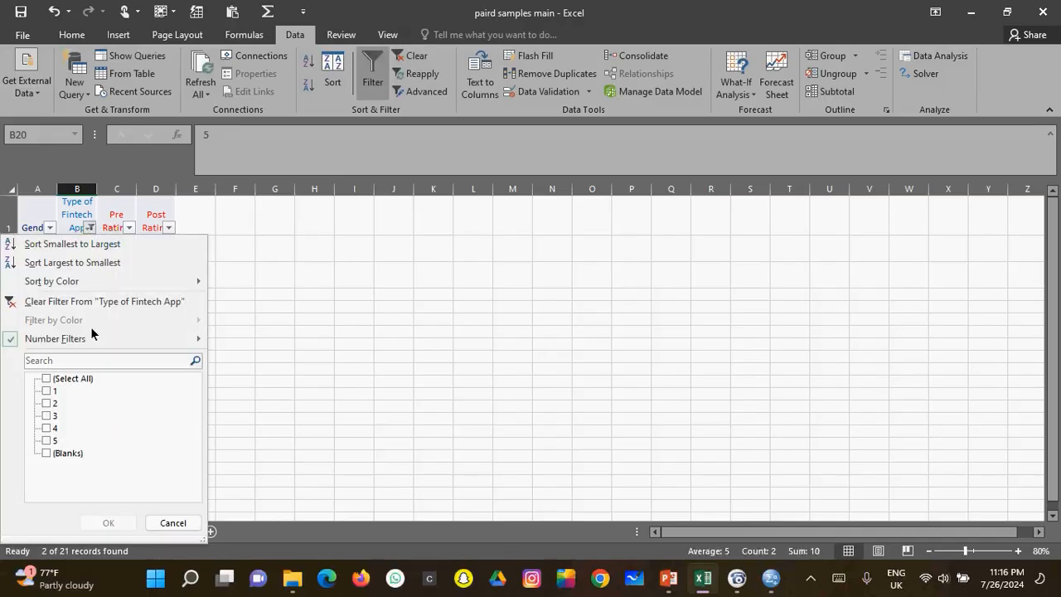
pyautogui.click(55, 381)
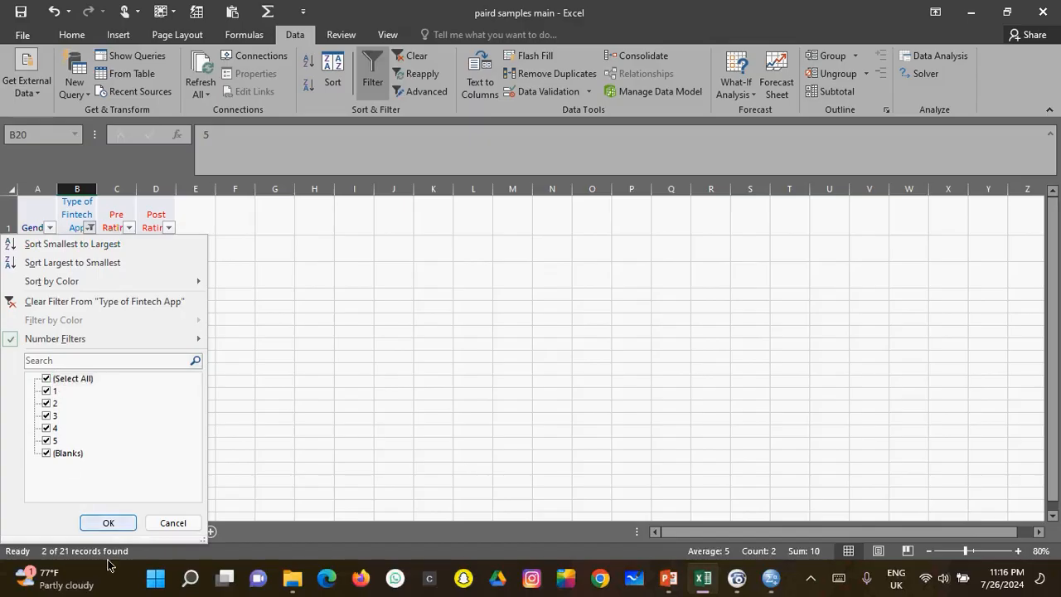
pyautogui.click(108, 522)
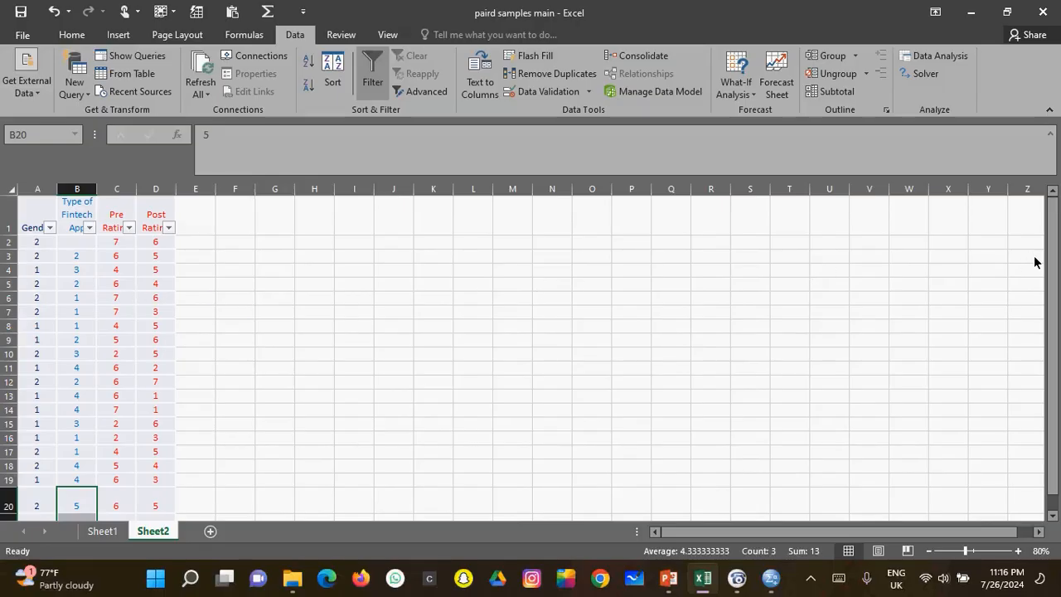
pyautogui.click(900, 315)
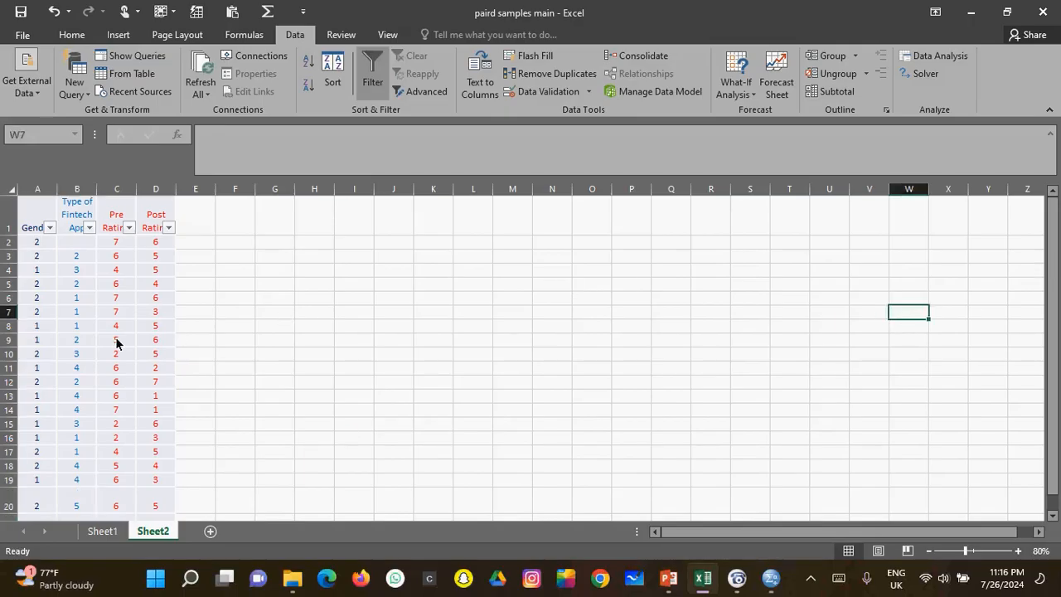
# Enter code 1 in the blank Type of Fintech App cell B2 and look over the recoded rows.
pyautogui.click(77, 245)
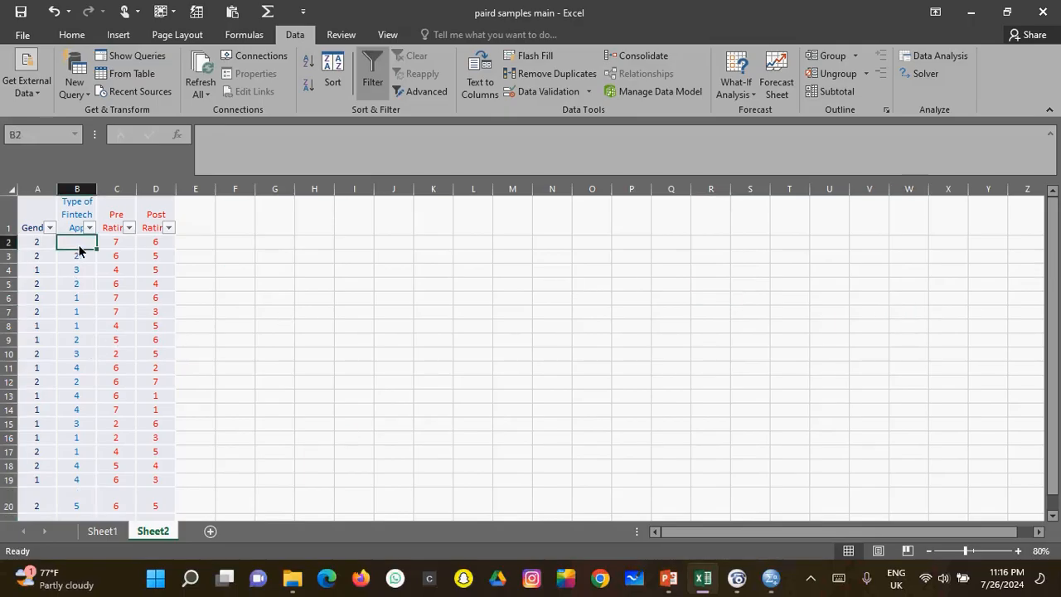
pyautogui.write('1')
pyautogui.click(290, 341)
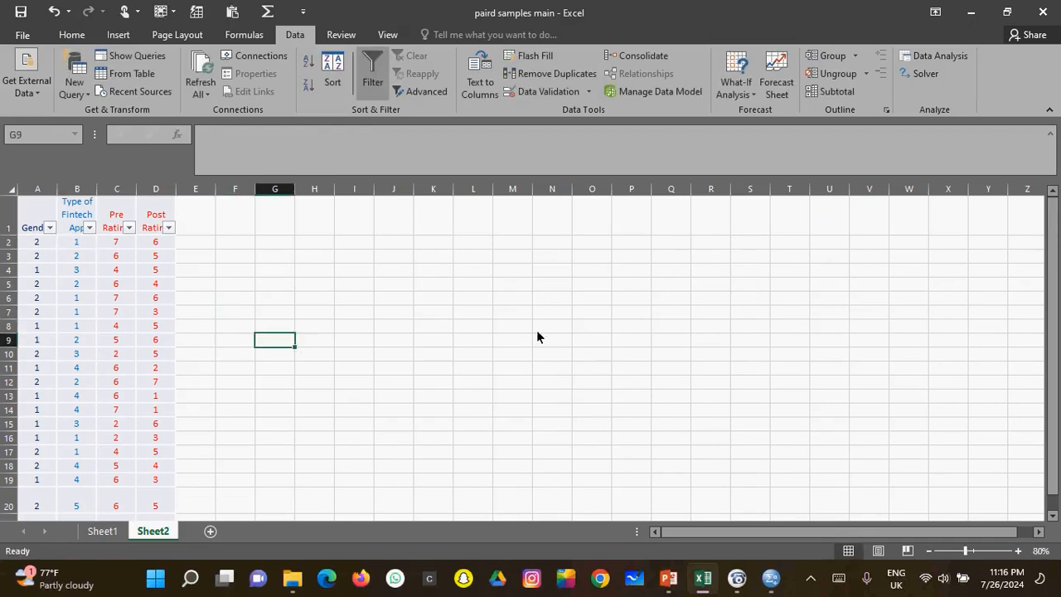
pyautogui.moveTo(1050, 289); pyautogui.dragTo(1058, 355)
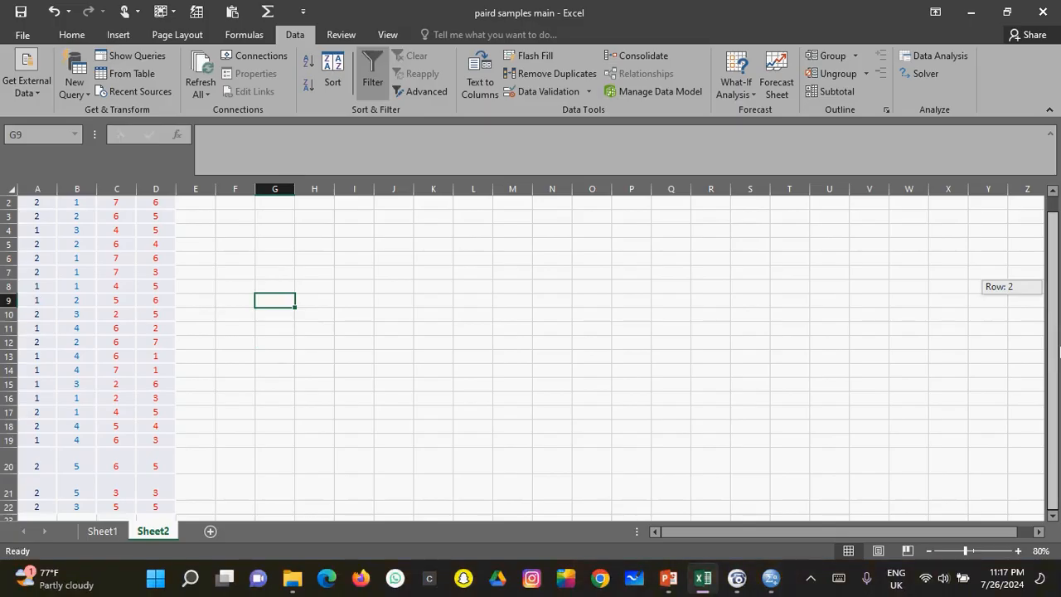
pyautogui.moveTo(1059, 331); pyautogui.dragTo(1049, 287)
pyautogui.click(480, 335)
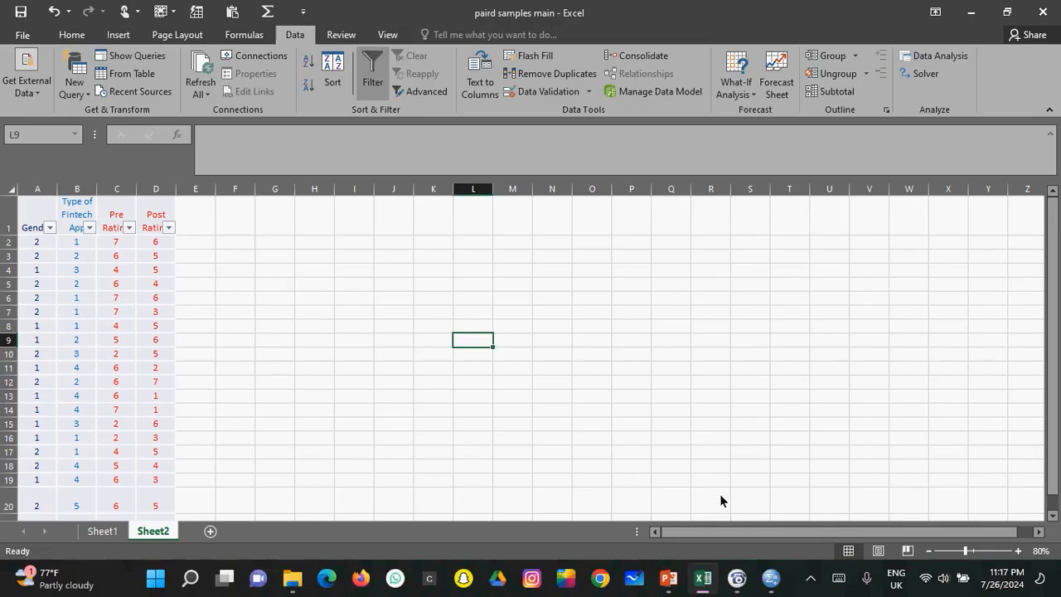
# Switch to the SPSS Variable View and on to the PowerPoint slide with the original data table.
pyautogui.click(770, 588)
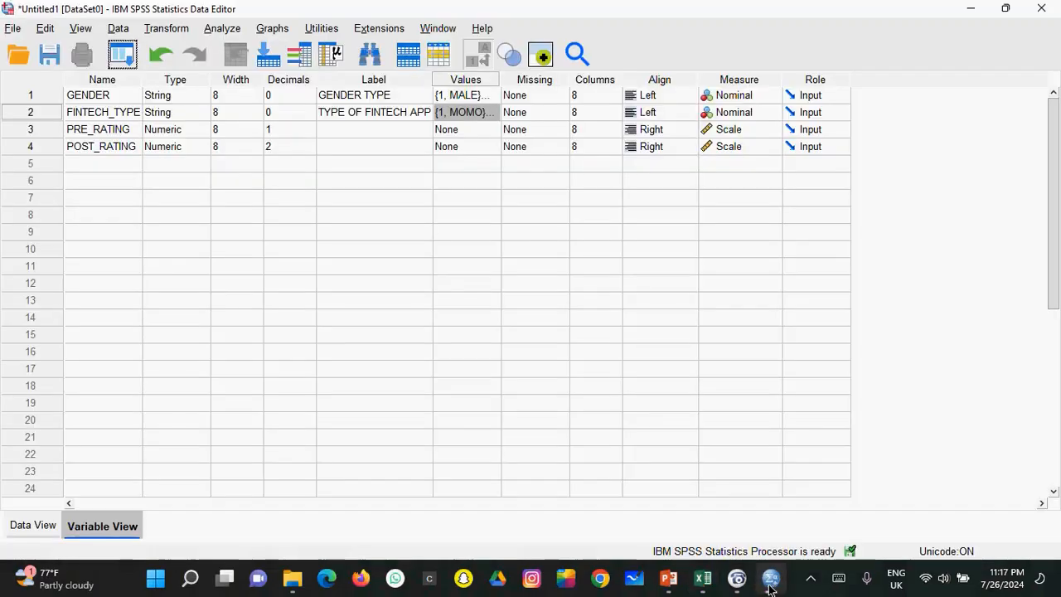
pyautogui.moveTo(741, 589)
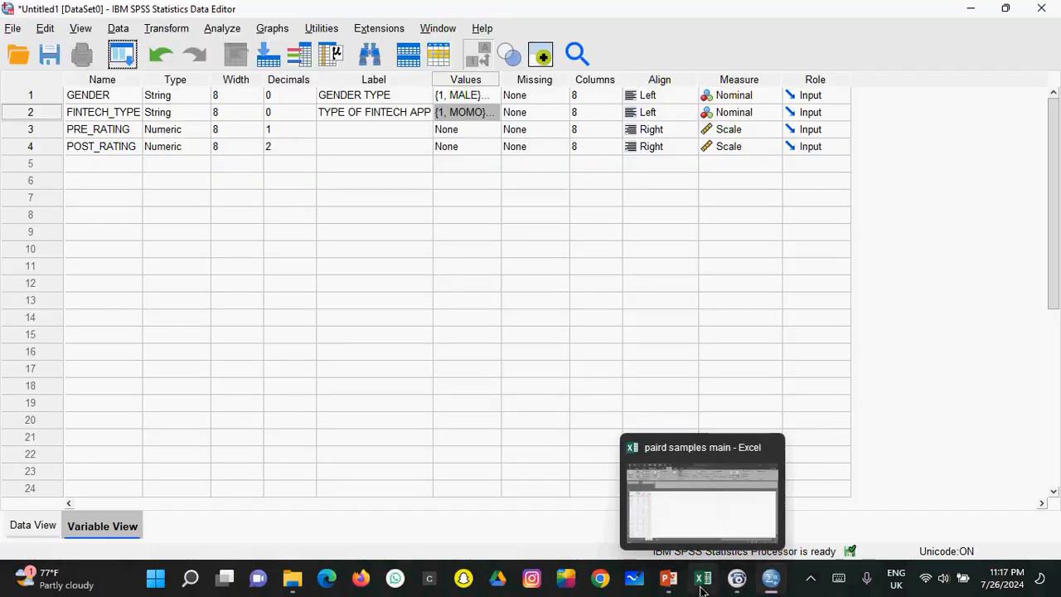
pyautogui.click(674, 584)
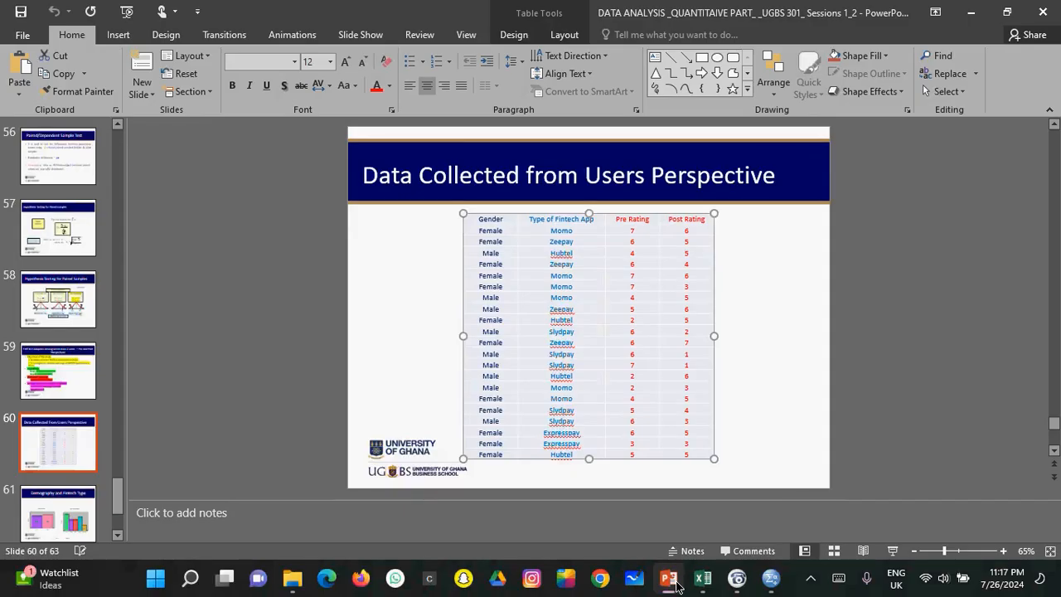
# Copy the coded records in cells A2:D22 of Sheet2 in the Excel workbook.
pyautogui.click(771, 588)
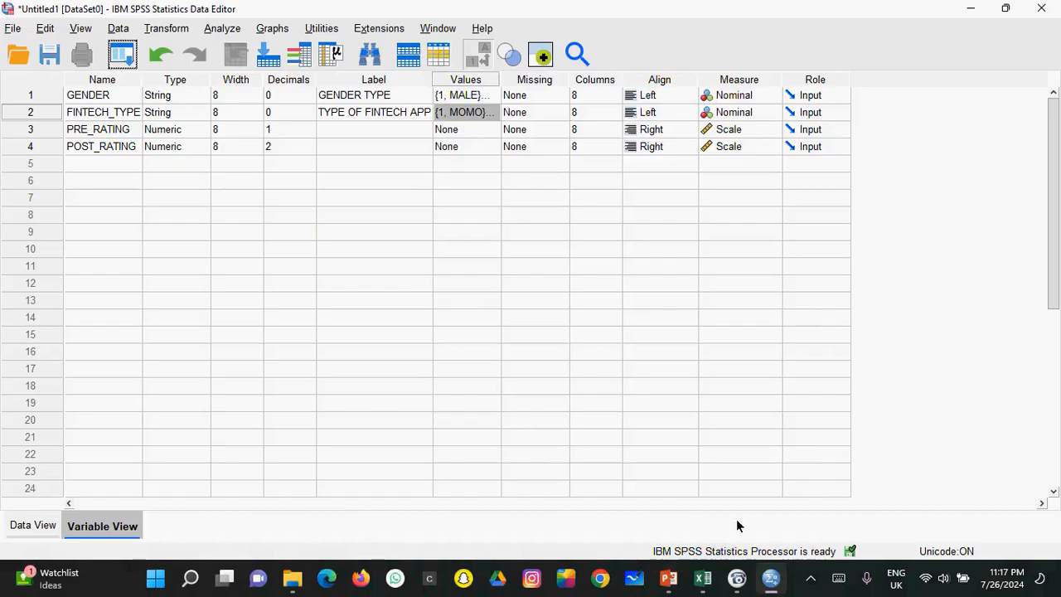
pyautogui.click(703, 579)
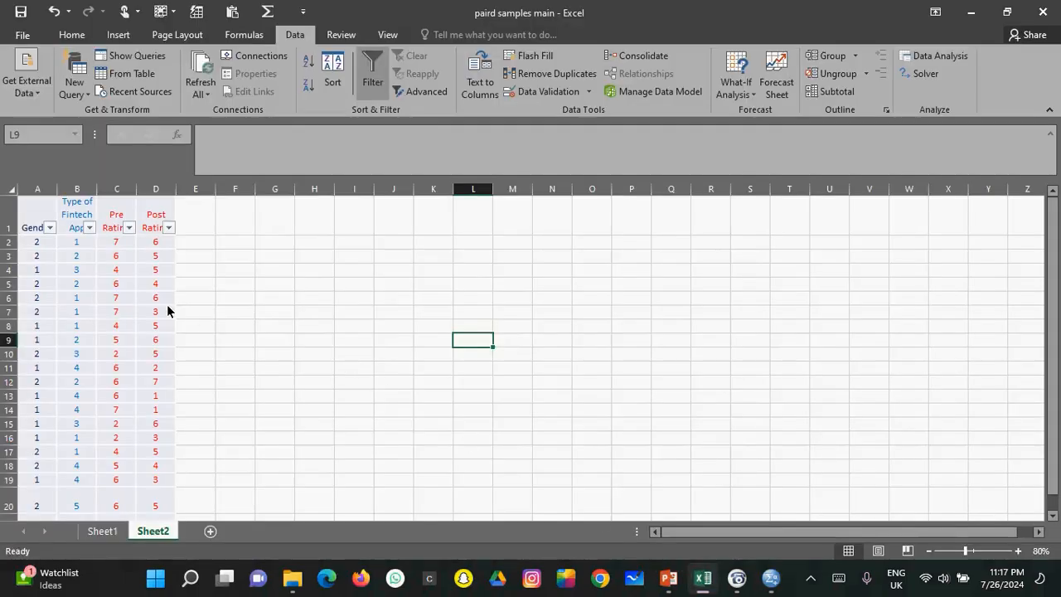
pyautogui.click(207, 298)
pyautogui.moveTo(39, 242); pyautogui.dragTo(156, 462)
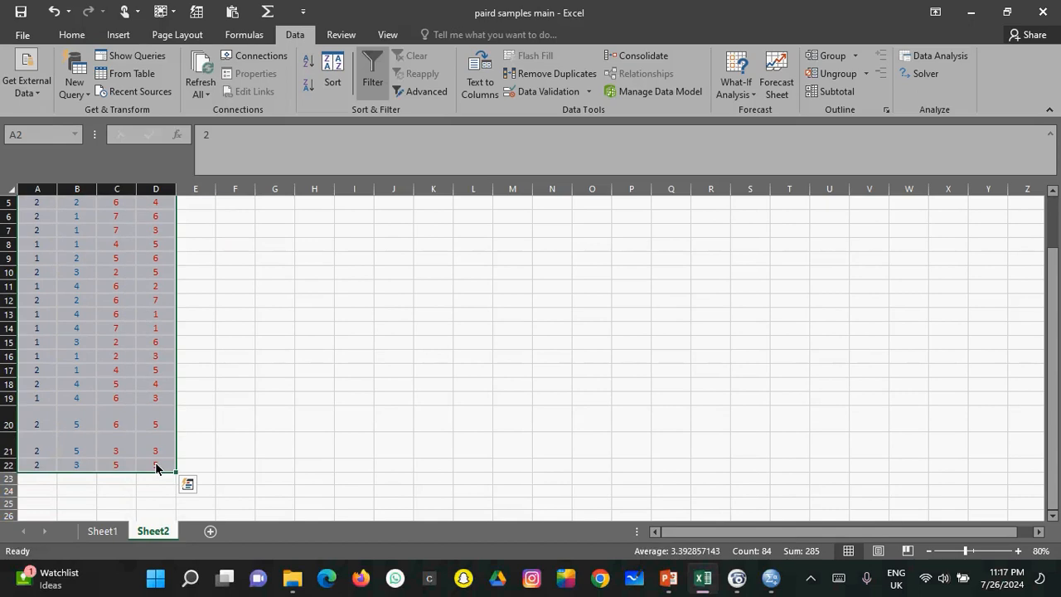
pyautogui.hotkey('ctrl', 'c')
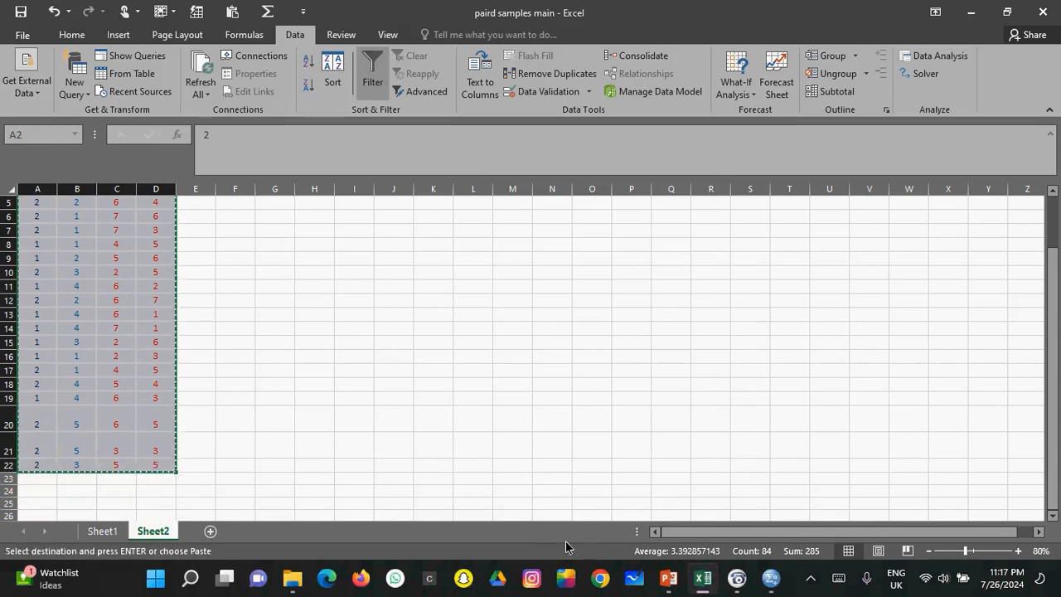
# Switch to SPSS and paste the copied records into the Data View, starting at the first GENDER cell.
pyautogui.moveTo(693, 584)
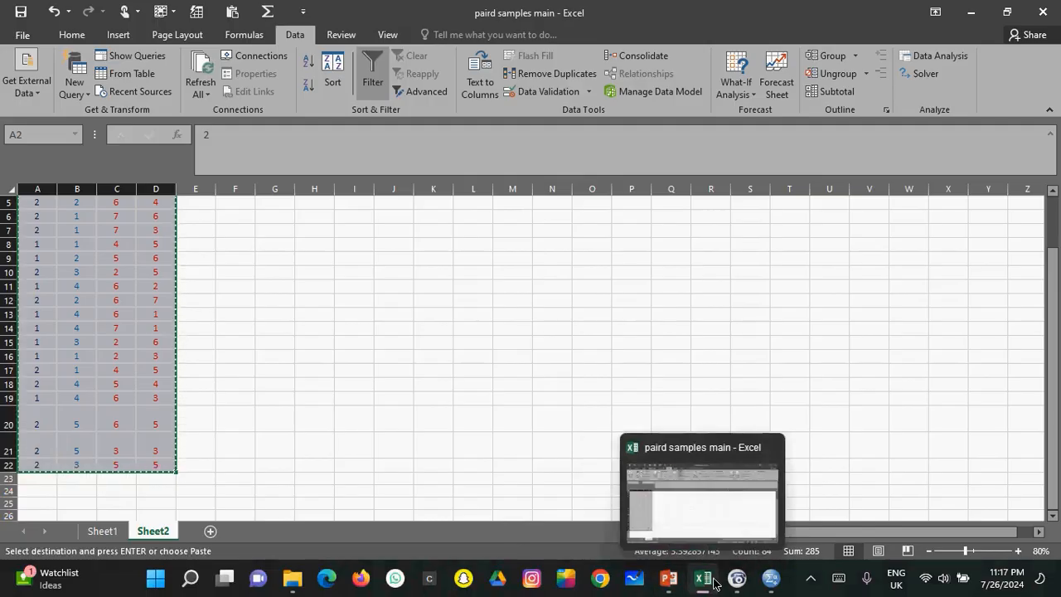
pyautogui.click(770, 580)
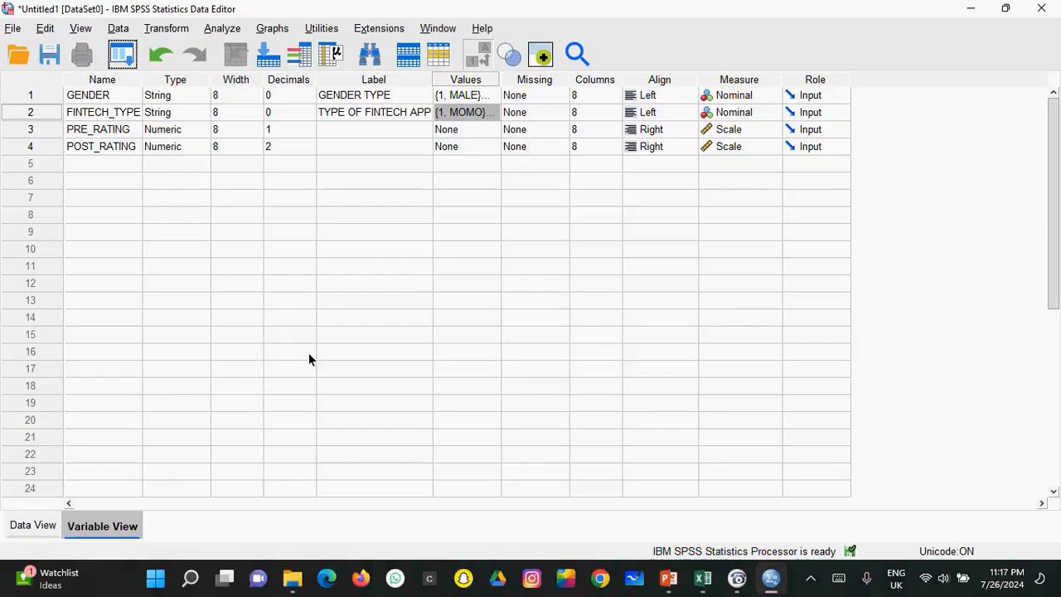
pyautogui.click(33, 526)
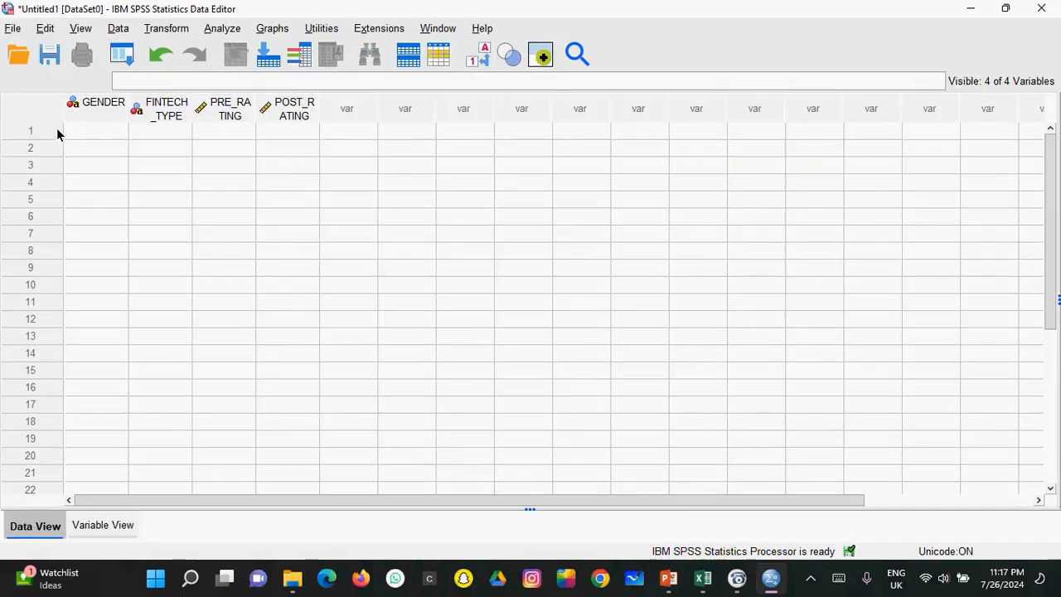
pyautogui.click(92, 129)
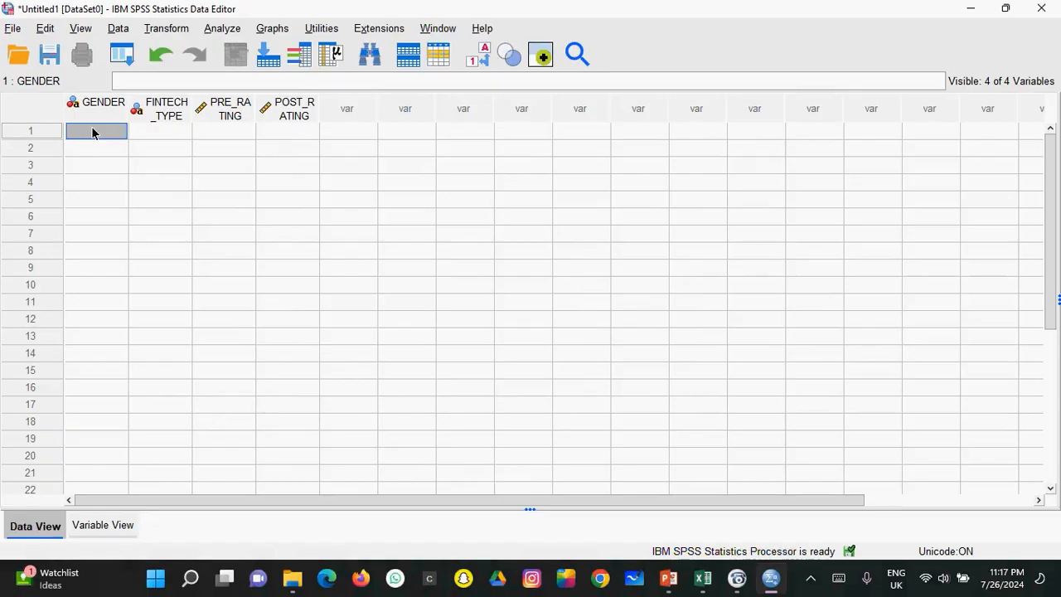
pyautogui.hotkey('ctrl', 'v')
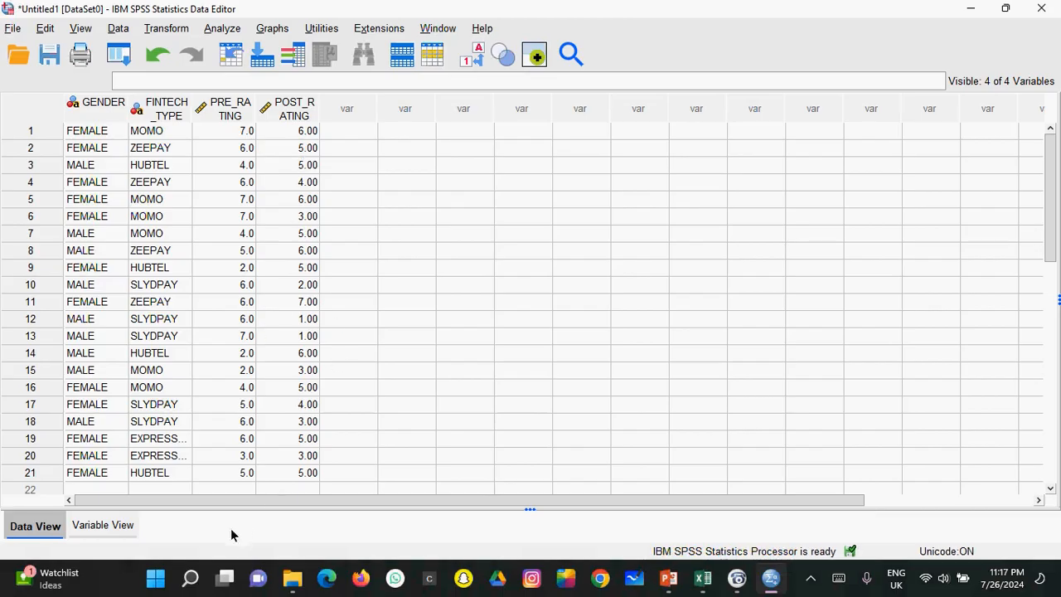
# Set the decimals of PRE_RATING and POST_RATING to 0 in the Variable View.
pyautogui.click(95, 531)
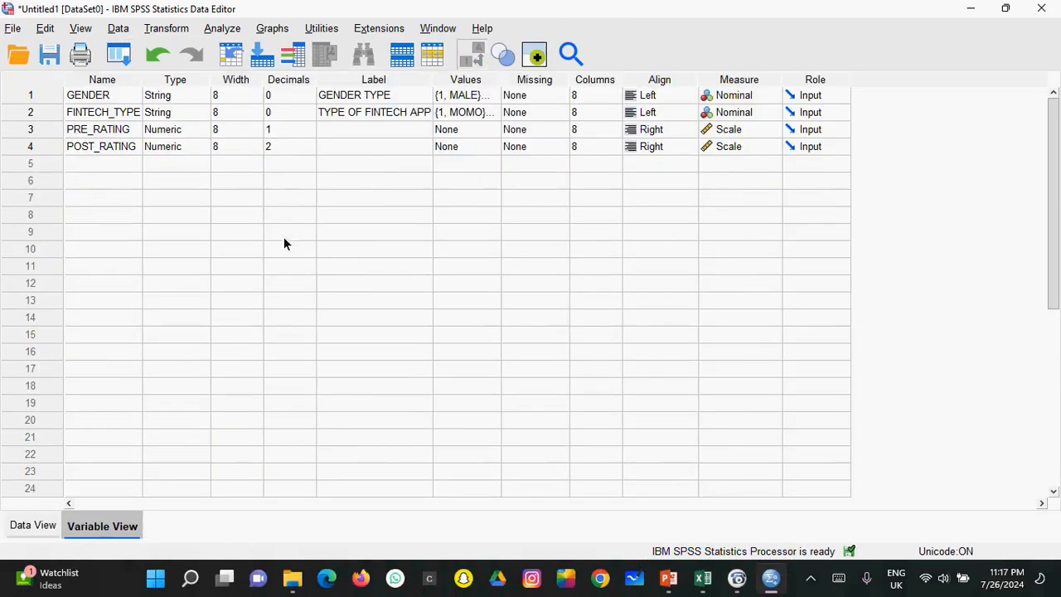
pyautogui.click(283, 131)
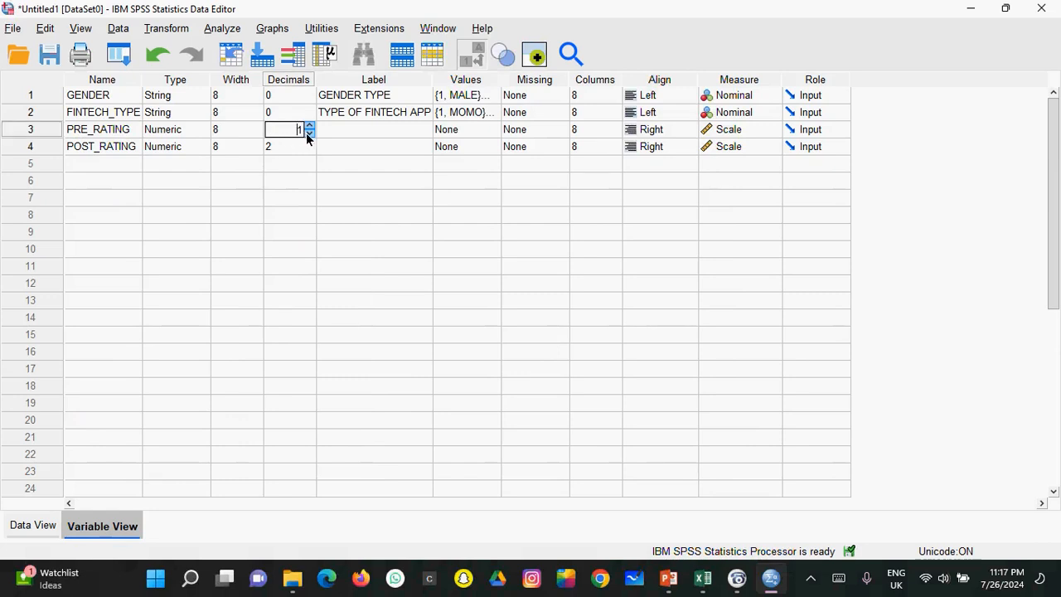
pyautogui.click(306, 142)
pyautogui.click(306, 142)
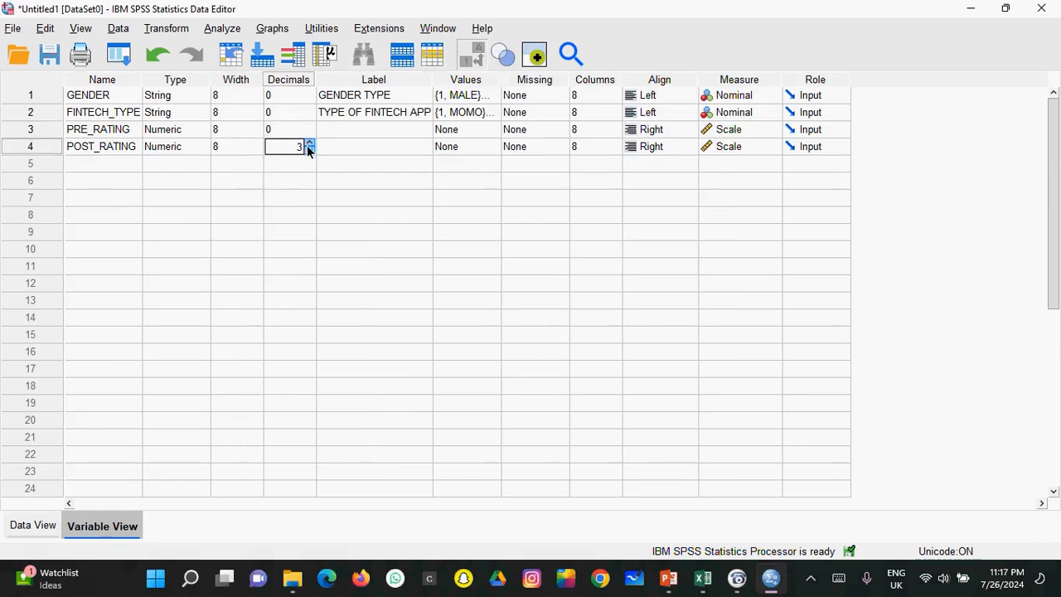
pyautogui.click(308, 148)
pyautogui.click(309, 148)
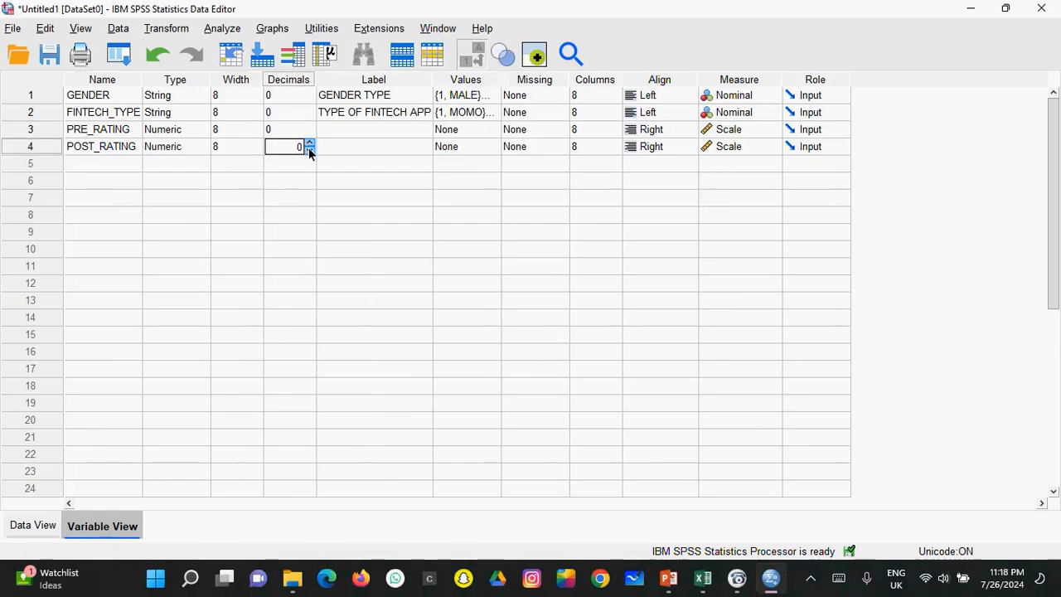
# Compare the numeric codes with the labels in the Data View by turning the value labels off and back on.
pyautogui.click(35, 527)
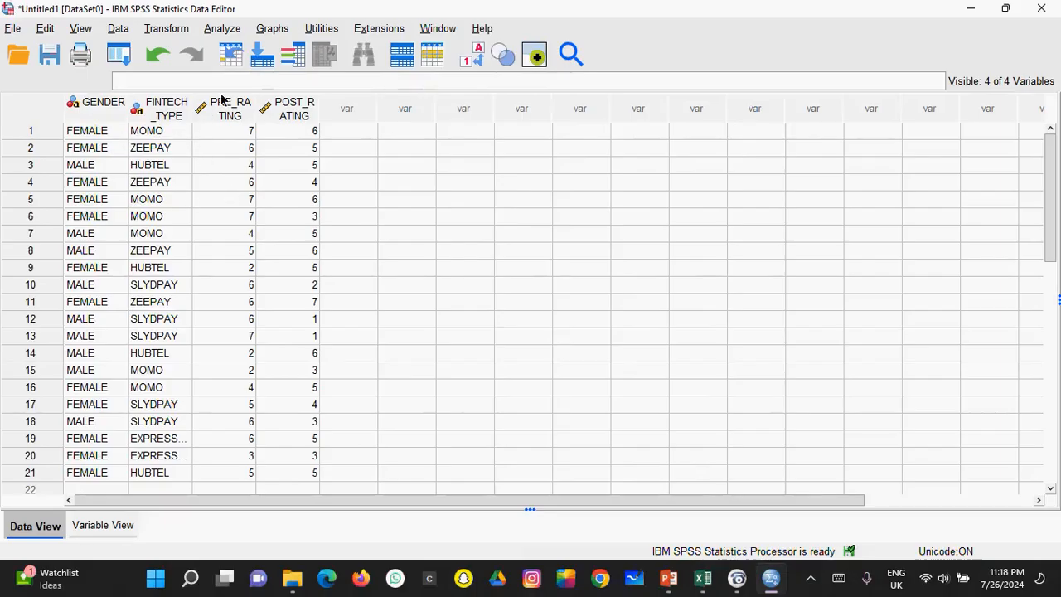
pyautogui.click(479, 56)
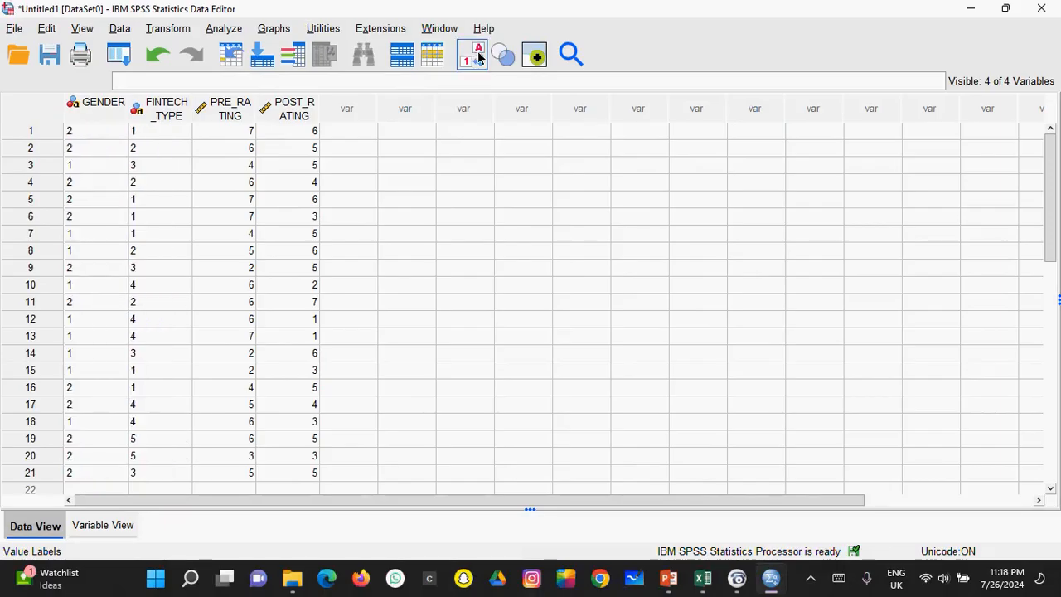
pyautogui.click(479, 56)
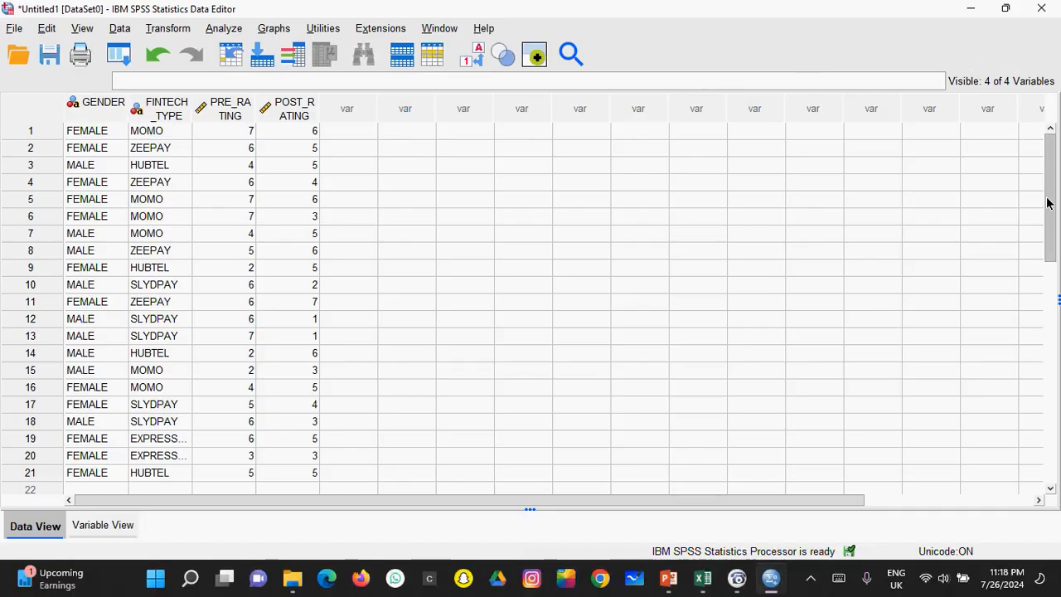
pyautogui.moveTo(1047, 204)
pyautogui.mouseDown()
pyautogui.moveTo(1049, 229)
pyautogui.moveTo(1050, 197)
pyautogui.mouseUp()
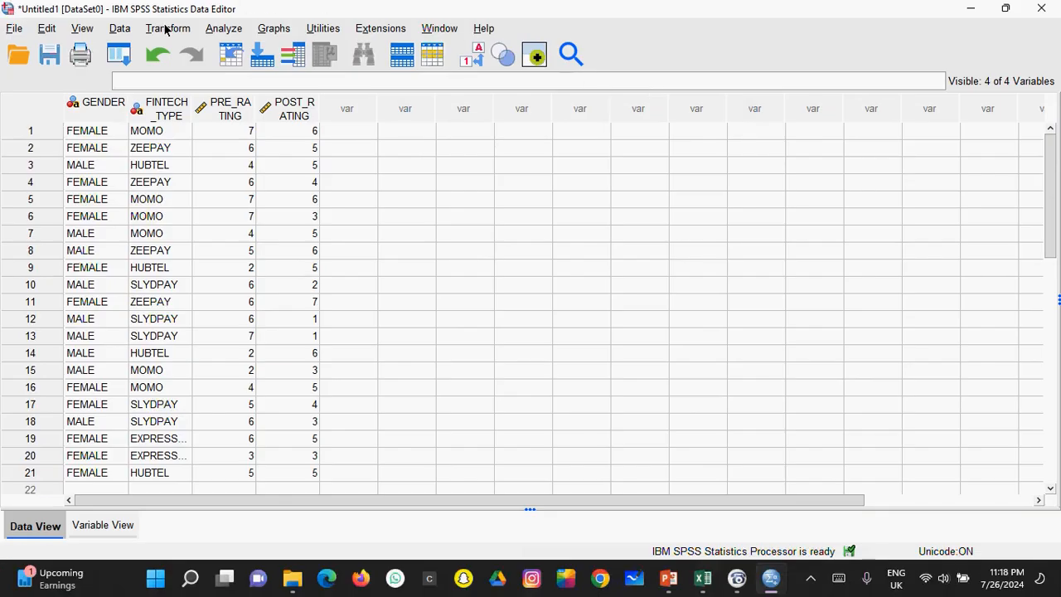
# Look over the available analysis procedures and switch to the PowerPoint slide with the collected data.
pyautogui.click(223, 31)
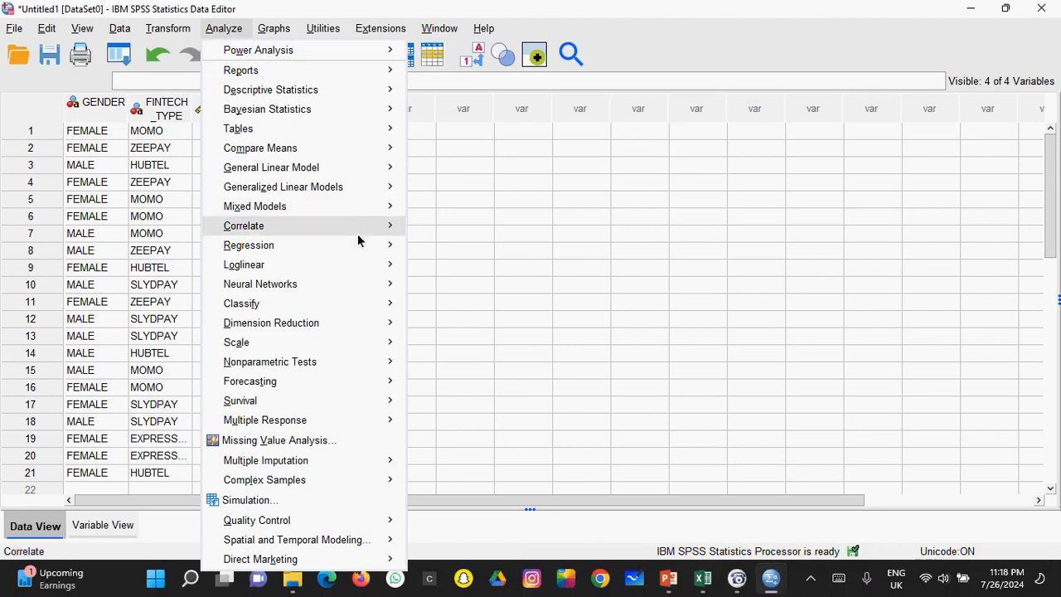
pyautogui.moveTo(373, 244)
pyautogui.click(553, 172)
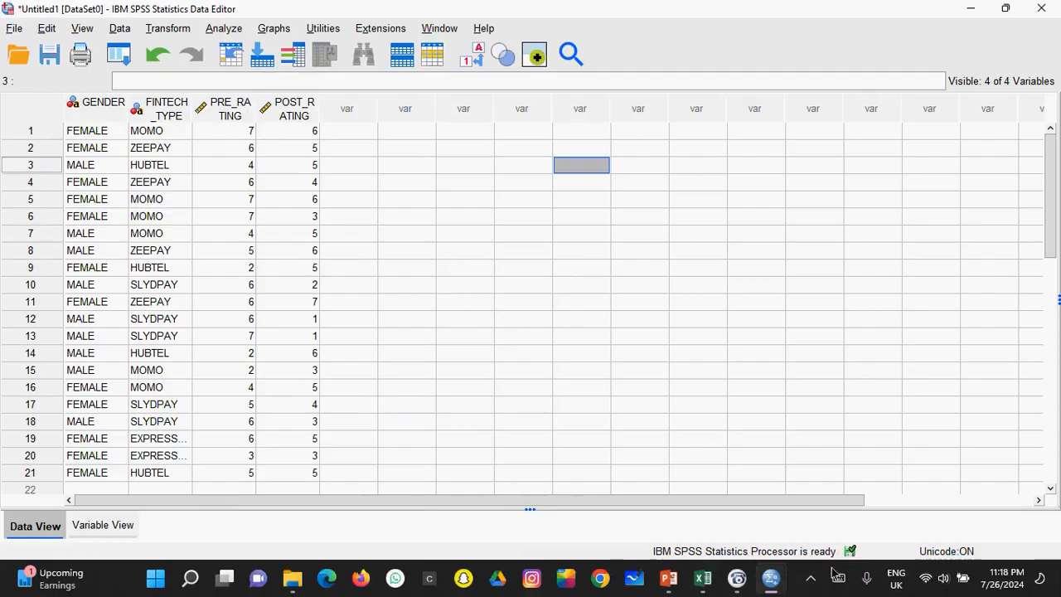
pyautogui.click(679, 587)
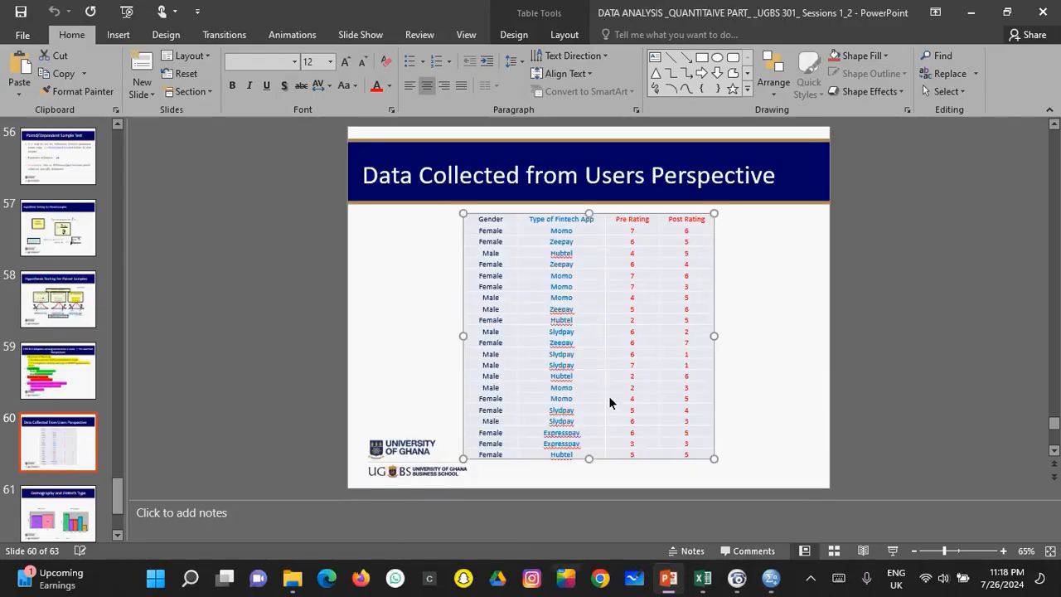
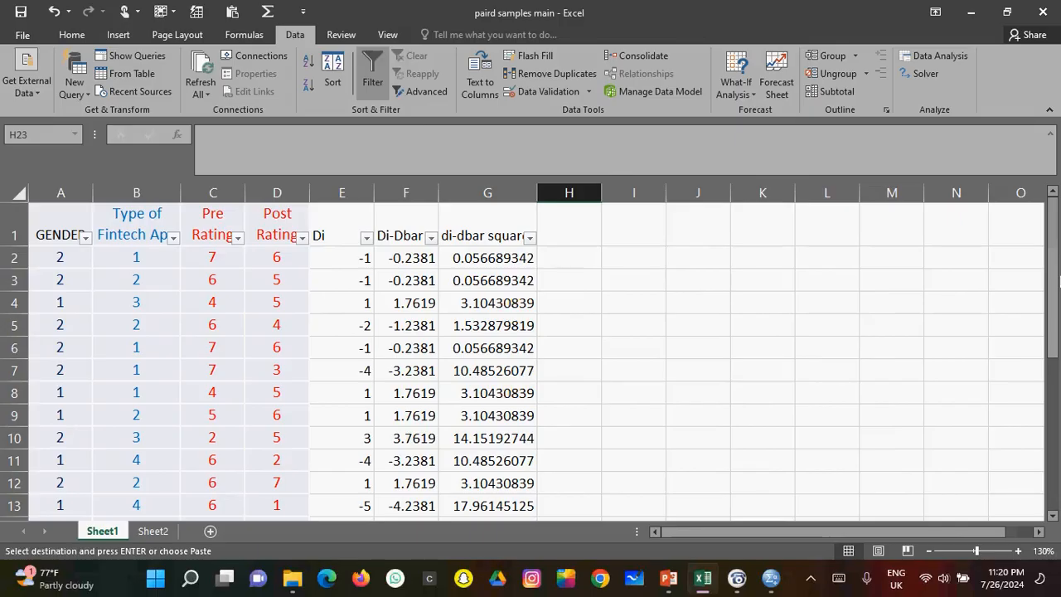
# Examine the Di formula in cell E2 of Sheet1 in Excel and the summary rows beneath the data.
pyautogui.moveTo(1057, 280); pyautogui.dragTo(1058, 279)
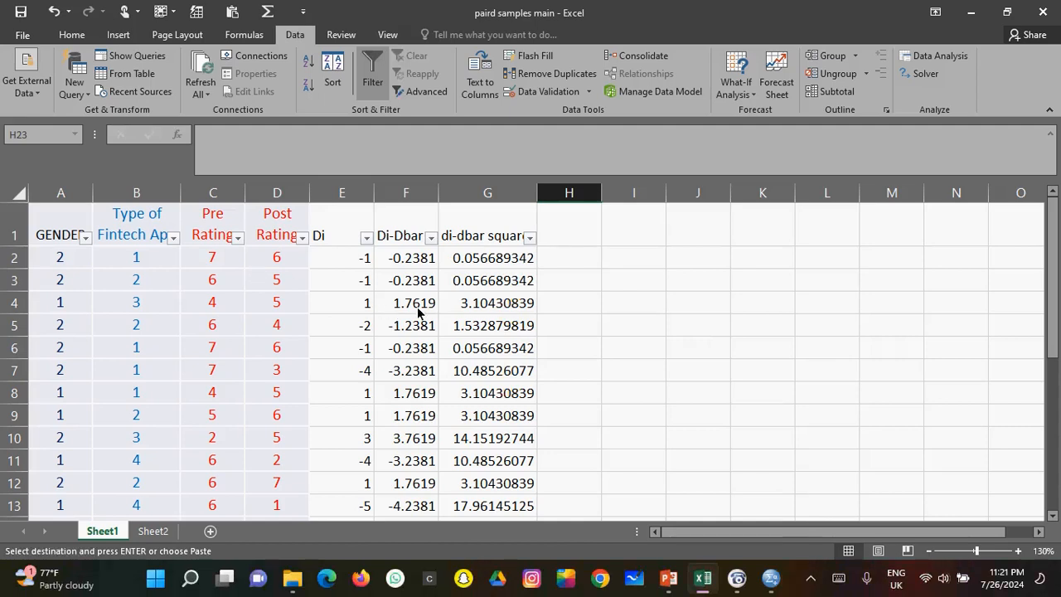
pyautogui.moveTo(1054, 309)
pyautogui.mouseDown()
pyautogui.moveTo(1056, 325)
pyautogui.moveTo(1056, 301)
pyautogui.moveTo(1056, 439)
pyautogui.moveTo(1058, 303)
pyautogui.mouseUp()
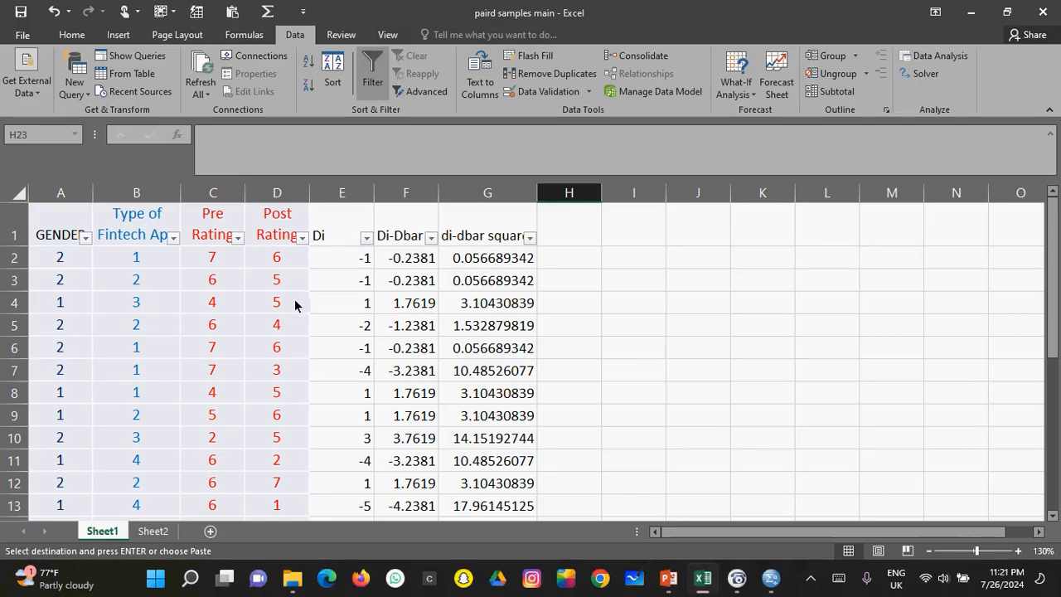
pyautogui.click(352, 260)
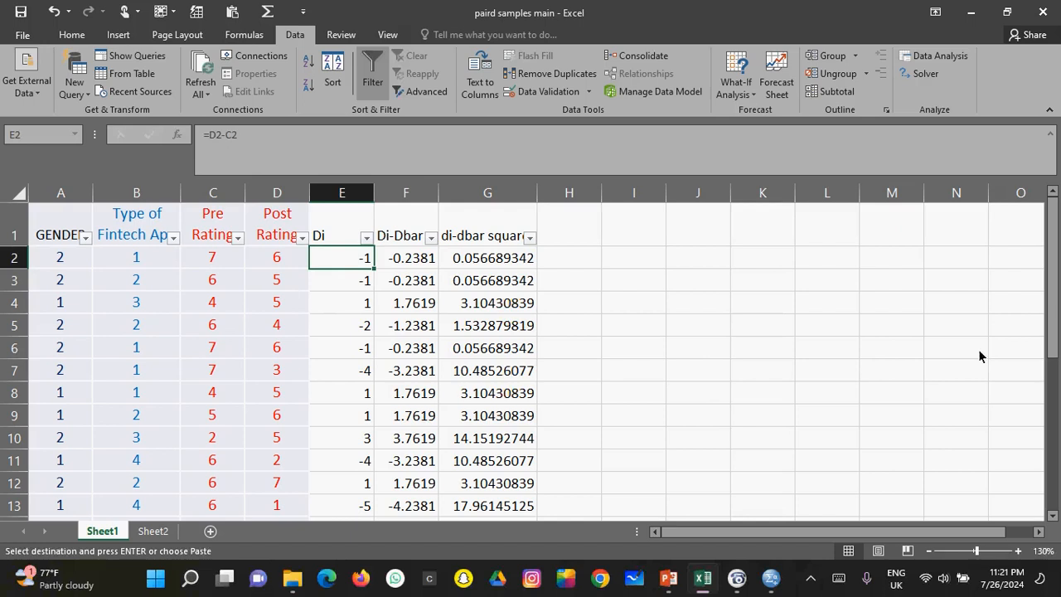
pyautogui.moveTo(1059, 303)
pyautogui.mouseDown()
pyautogui.moveTo(1058, 315)
pyautogui.moveTo(1059, 300)
pyautogui.mouseUp()
pyautogui.moveTo(1054, 300); pyautogui.dragTo(1055, 300)
pyautogui.moveTo(1054, 330); pyautogui.dragTo(1055, 455)
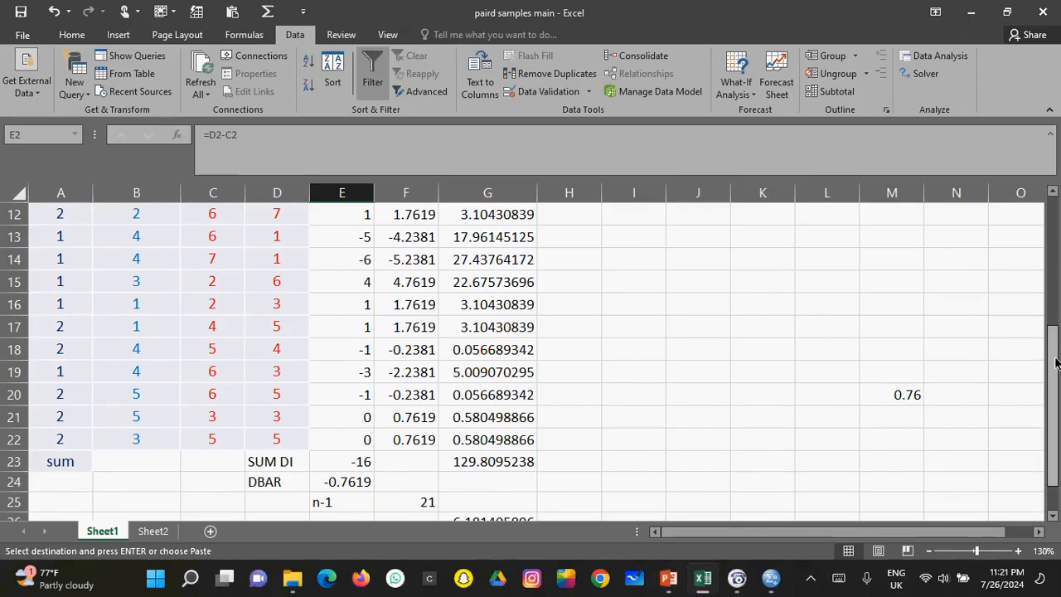
# Handwrite the mean difference formula Σdi over n on the empty sheet area and circle the SUM DI value.
pyautogui.click(1001, 122)
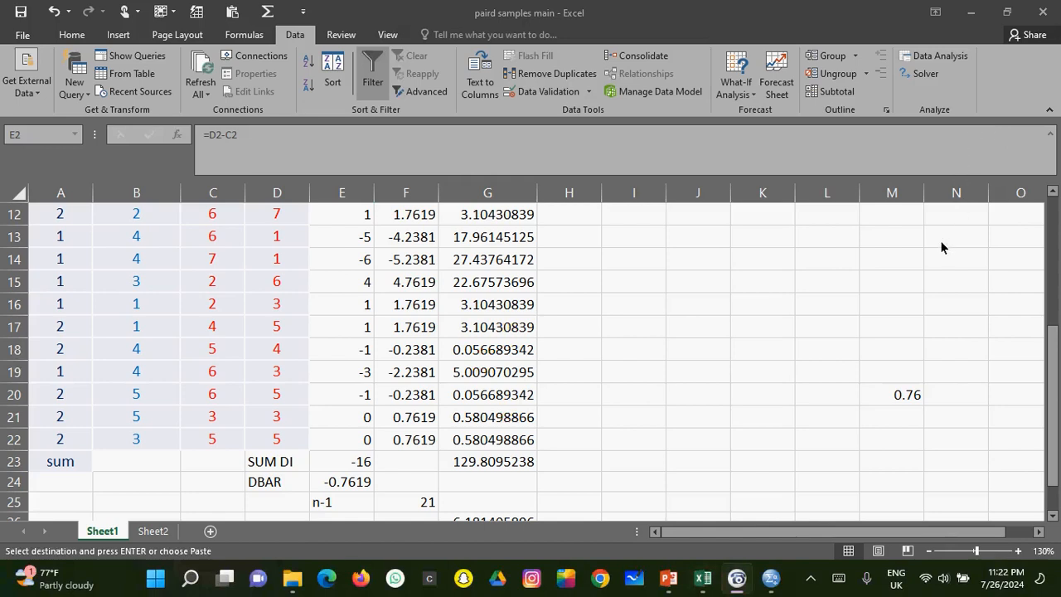
pyautogui.moveTo(669, 235)
pyautogui.mouseDown()
pyautogui.moveTo(655, 272)
pyautogui.moveTo(659, 301)
pyautogui.mouseUp()
pyautogui.moveTo(707, 274)
pyautogui.mouseDown()
pyautogui.moveTo(677, 286)
pyautogui.moveTo(709, 236)
pyautogui.moveTo(711, 299)
pyautogui.moveTo(733, 288)
pyautogui.mouseUp()
pyautogui.moveTo(597, 324); pyautogui.dragTo(789, 305)
pyautogui.moveTo(670, 347)
pyautogui.mouseDown()
pyautogui.moveTo(666, 379)
pyautogui.moveTo(713, 373)
pyautogui.mouseUp()
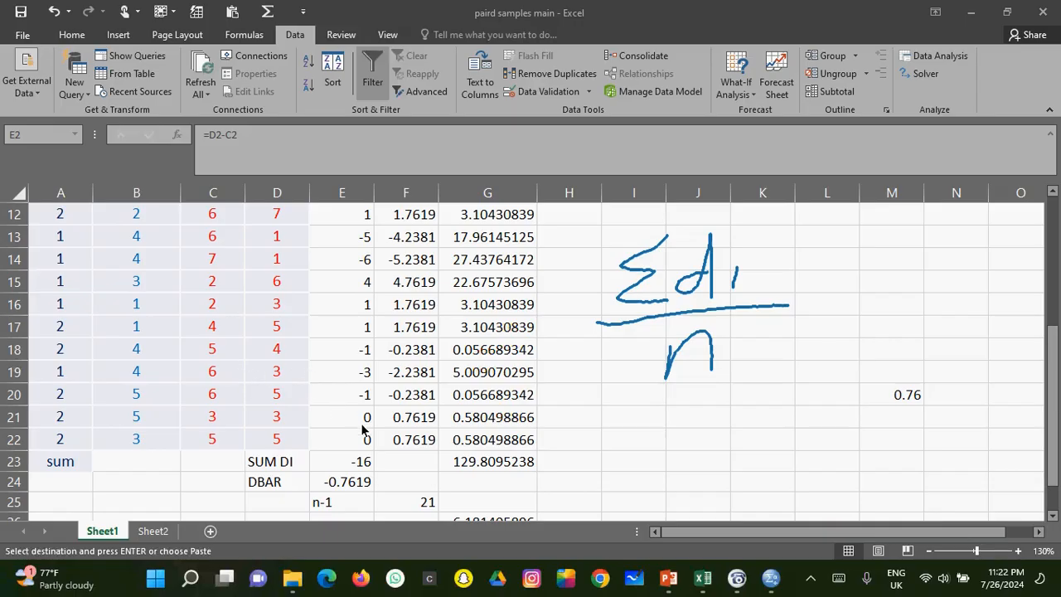
pyautogui.moveTo(362, 459)
pyautogui.mouseDown()
pyautogui.moveTo(350, 454)
pyautogui.moveTo(335, 479)
pyautogui.moveTo(369, 481)
pyautogui.moveTo(383, 465)
pyautogui.moveTo(359, 454)
pyautogui.mouseUp()
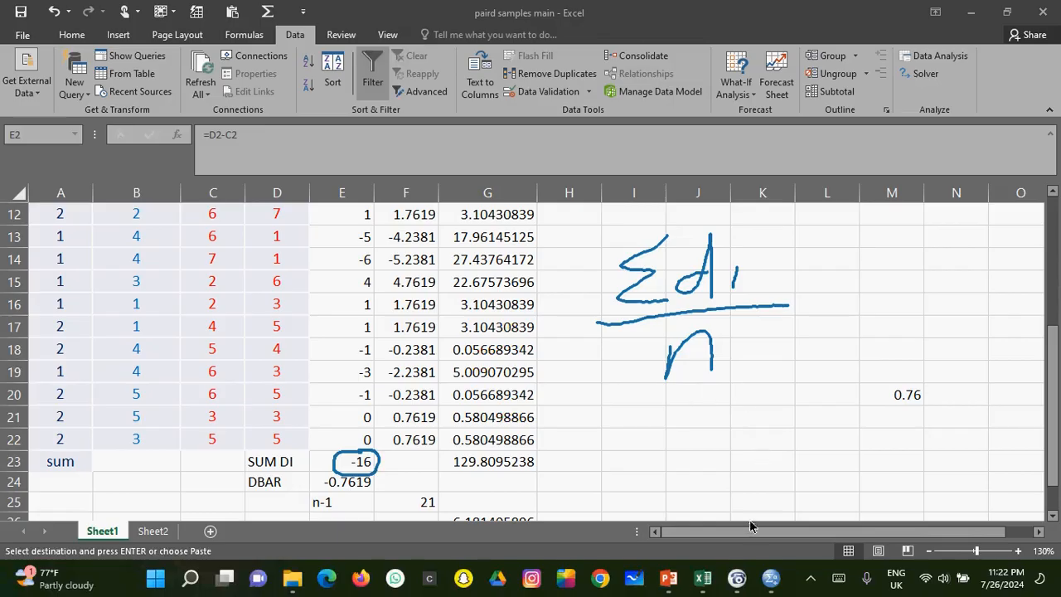
# Clear the handwriting and write out the mean difference calculation -16 over 21 with its result.
pyautogui.click(751, 540)
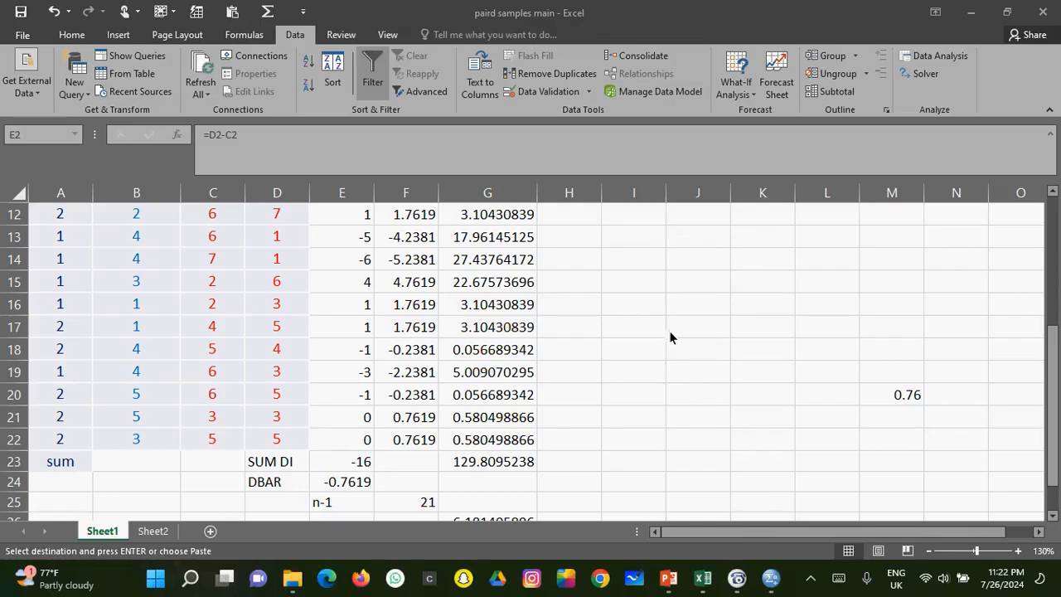
pyautogui.moveTo(672, 282); pyautogui.dragTo(703, 296)
pyautogui.moveTo(721, 255)
pyautogui.mouseDown()
pyautogui.moveTo(715, 272)
pyautogui.moveTo(730, 291)
pyautogui.moveTo(716, 282)
pyautogui.mouseUp()
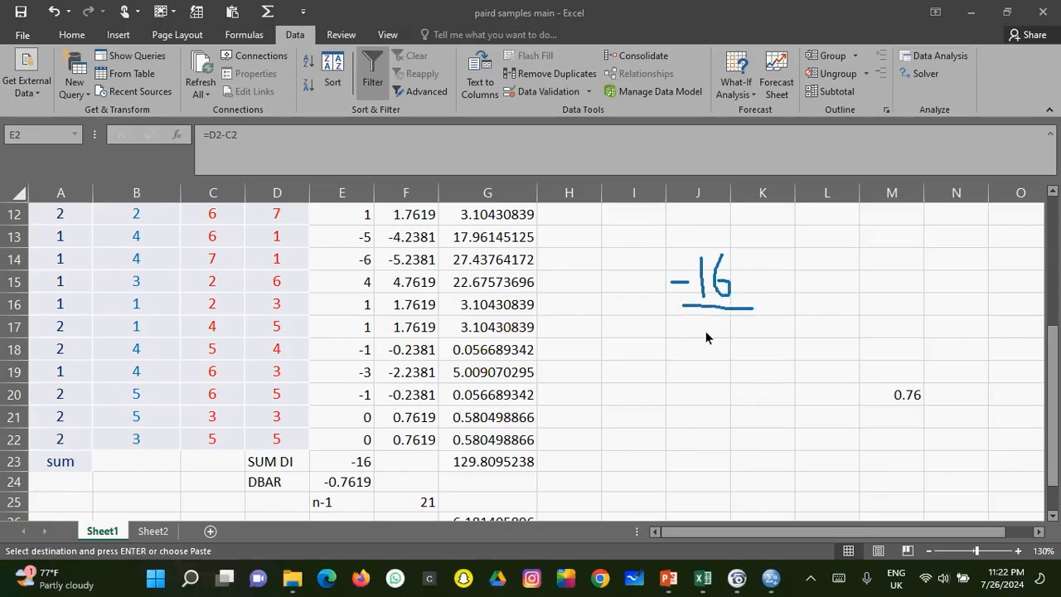
pyautogui.moveTo(711, 352); pyautogui.dragTo(741, 355)
pyautogui.moveTo(776, 304); pyautogui.dragTo(793, 315)
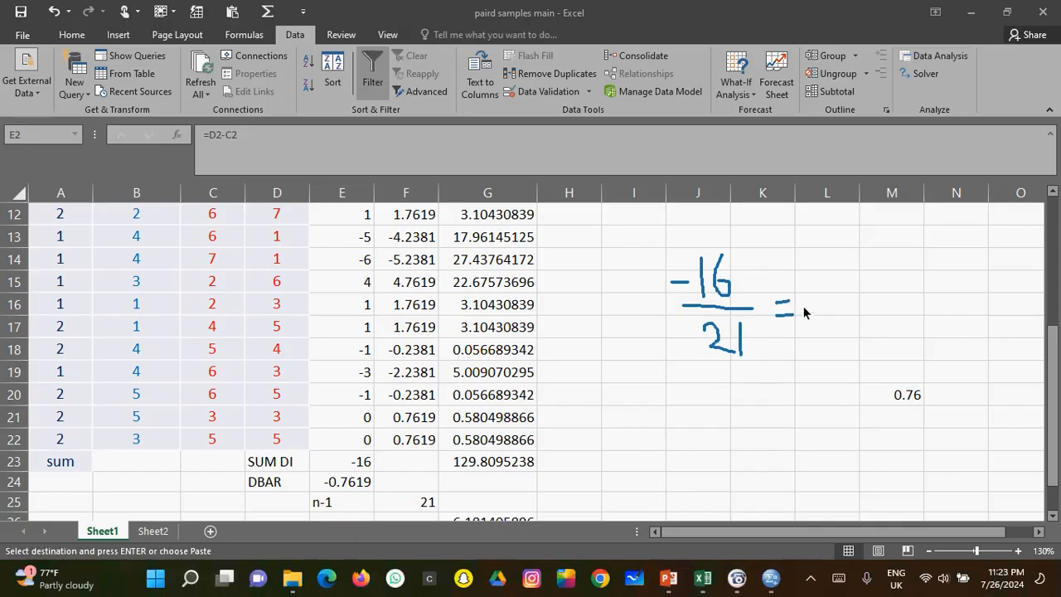
pyautogui.moveTo(807, 296)
pyautogui.mouseDown()
pyautogui.moveTo(836, 301)
pyautogui.moveTo(855, 319)
pyautogui.moveTo(851, 290)
pyautogui.moveTo(840, 296)
pyautogui.moveTo(878, 308)
pyautogui.moveTo(878, 320)
pyautogui.moveTo(889, 307)
pyautogui.moveTo(913, 332)
pyautogui.moveTo(968, 295)
pyautogui.moveTo(962, 308)
pyautogui.mouseUp()
pyautogui.moveTo(962, 305); pyautogui.dragTo(964, 337)
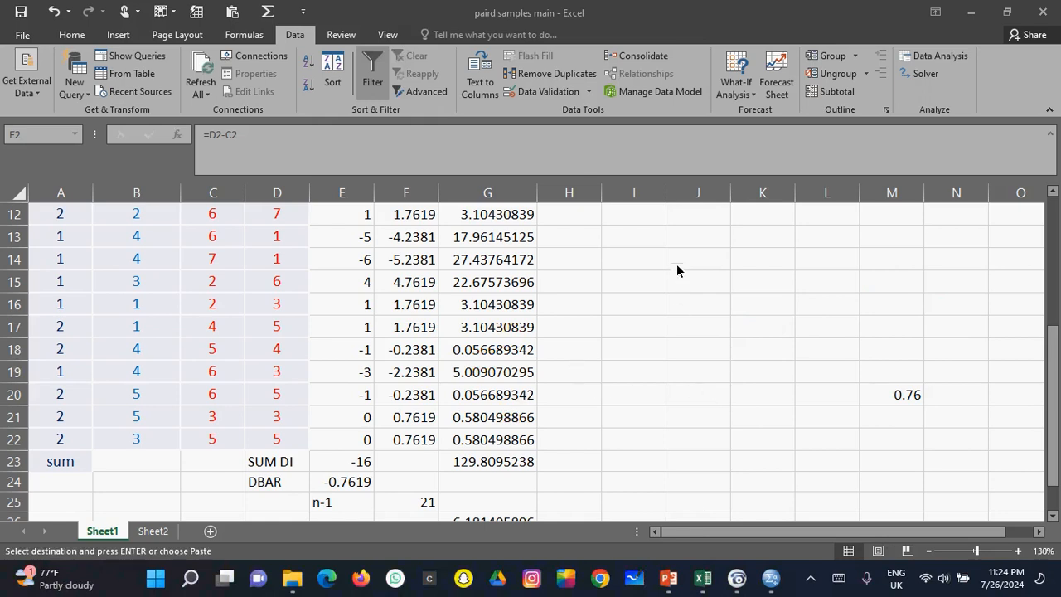
# Handwrite the paired t formula beside the data: t = (d̄ − Ud) over (Sd over √n).
pyautogui.moveTo(585, 237); pyautogui.dragTo(616, 313)
pyautogui.moveTo(563, 287)
pyautogui.mouseDown()
pyautogui.moveTo(658, 268)
pyautogui.moveTo(667, 286)
pyautogui.mouseUp()
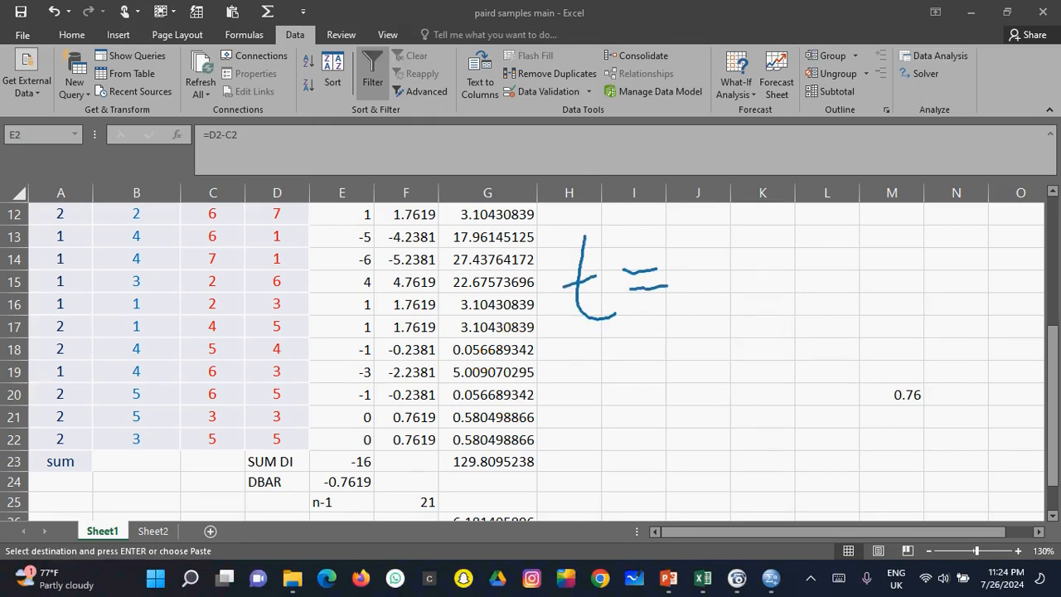
pyautogui.moveTo(727, 248)
pyautogui.mouseDown()
pyautogui.moveTo(702, 260)
pyautogui.moveTo(736, 242)
pyautogui.moveTo(735, 278)
pyautogui.mouseUp()
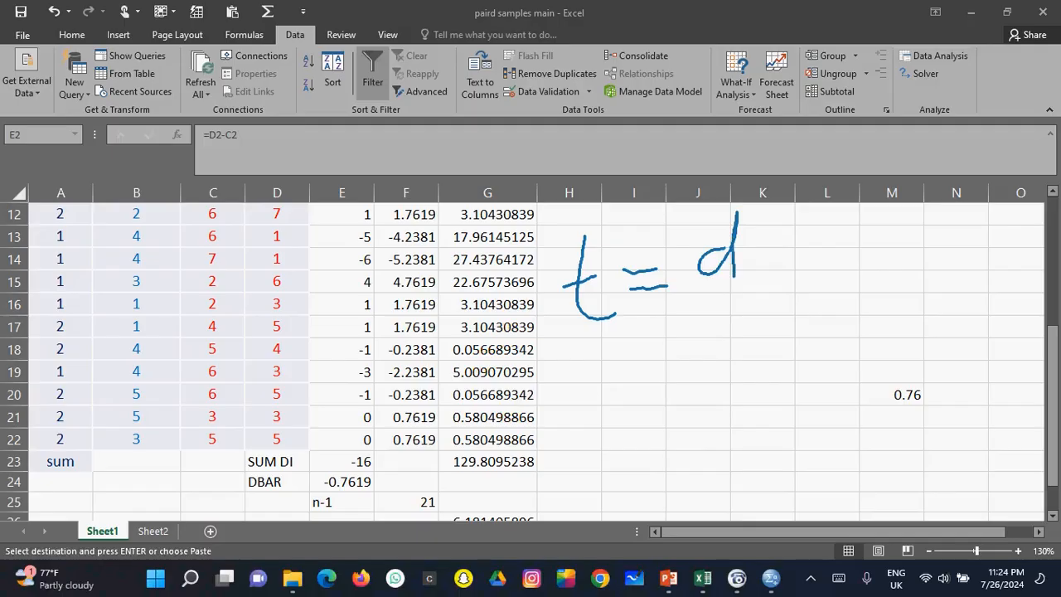
pyautogui.moveTo(714, 208); pyautogui.dragTo(739, 206)
pyautogui.moveTo(750, 249)
pyautogui.mouseDown()
pyautogui.moveTo(784, 249)
pyautogui.moveTo(819, 229)
pyautogui.moveTo(846, 266)
pyautogui.mouseUp()
pyautogui.moveTo(852, 232); pyautogui.dragTo(854, 278)
pyautogui.moveTo(681, 284); pyautogui.dragTo(912, 300)
pyautogui.moveTo(795, 317); pyautogui.dragTo(758, 348)
pyautogui.moveTo(829, 330); pyautogui.dragTo(831, 338)
pyautogui.moveTo(839, 307); pyautogui.dragTo(834, 347)
pyautogui.moveTo(737, 374); pyautogui.dragTo(884, 344)
pyautogui.moveTo(826, 377); pyautogui.dragTo(805, 416)
pyautogui.moveTo(819, 377); pyautogui.dragTo(889, 359)
pyautogui.moveTo(844, 381)
pyautogui.mouseDown()
pyautogui.moveTo(842, 400)
pyautogui.moveTo(866, 403)
pyautogui.mouseUp()
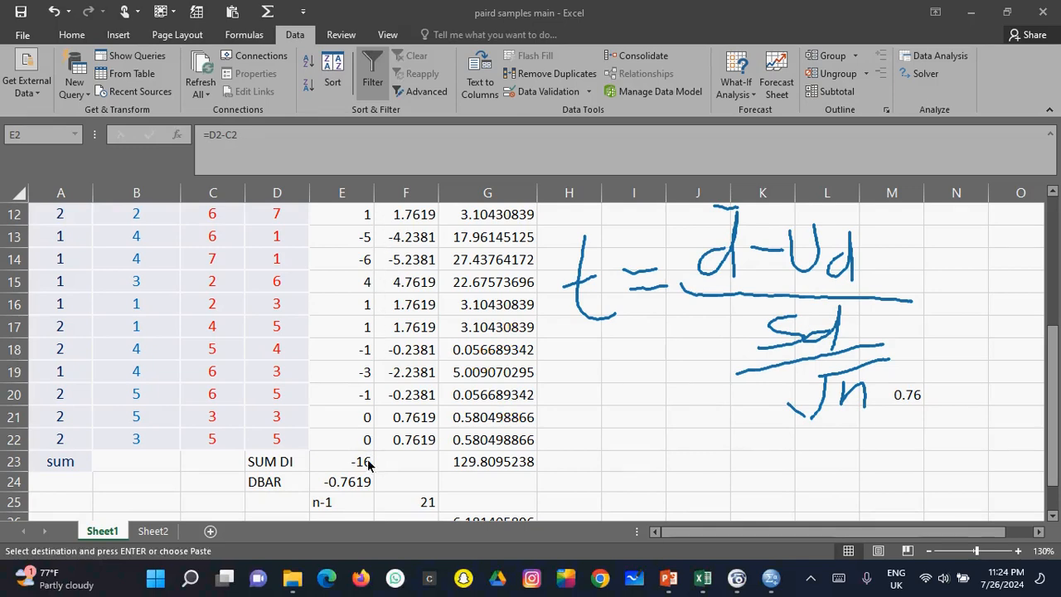
# Handwrite the mean difference formula d̄ = Σdi over n below the paired t formula.
pyautogui.moveTo(610, 444)
pyautogui.mouseDown()
pyautogui.moveTo(595, 448)
pyautogui.moveTo(601, 471)
pyautogui.moveTo(637, 452)
pyautogui.mouseUp()
pyautogui.moveTo(624, 468); pyautogui.dragTo(641, 469)
pyautogui.moveTo(692, 417)
pyautogui.mouseDown()
pyautogui.moveTo(667, 440)
pyautogui.moveTo(670, 463)
pyautogui.moveTo(713, 463)
pyautogui.mouseUp()
pyautogui.moveTo(745, 431)
pyautogui.mouseDown()
pyautogui.moveTo(731, 456)
pyautogui.moveTo(772, 454)
pyautogui.mouseUp()
pyautogui.moveTo(584, 393); pyautogui.dragTo(629, 392)
pyautogui.moveTo(670, 471); pyautogui.dragTo(789, 468)
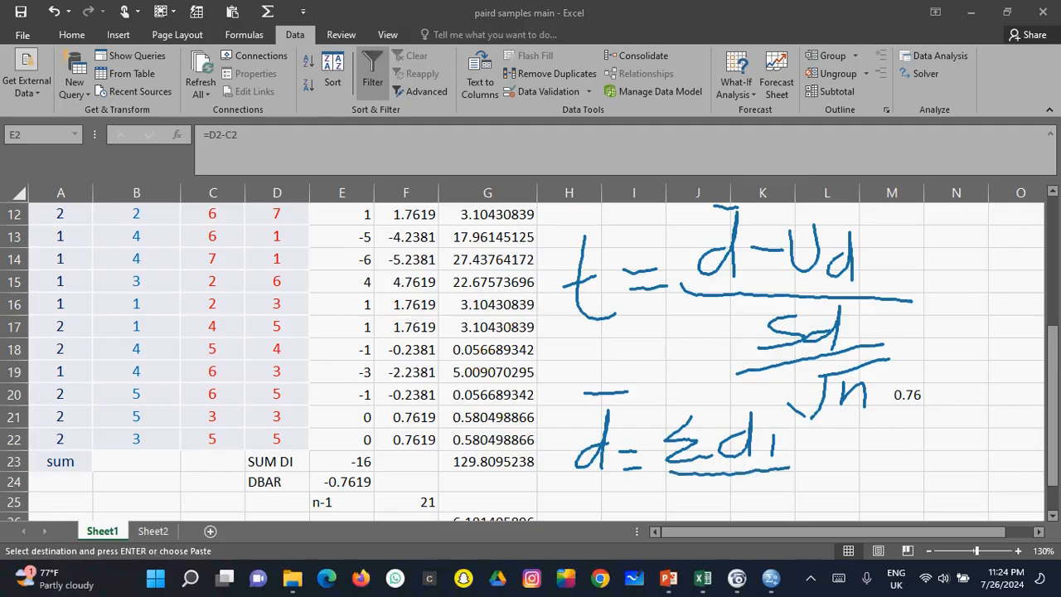
pyautogui.moveTo(709, 489); pyautogui.dragTo(741, 519)
# Clear the handwriting and write out the standard deviation formula √(Σ(di − d̄)² over (n−1)) beside the data.
pyautogui.click(772, 542)
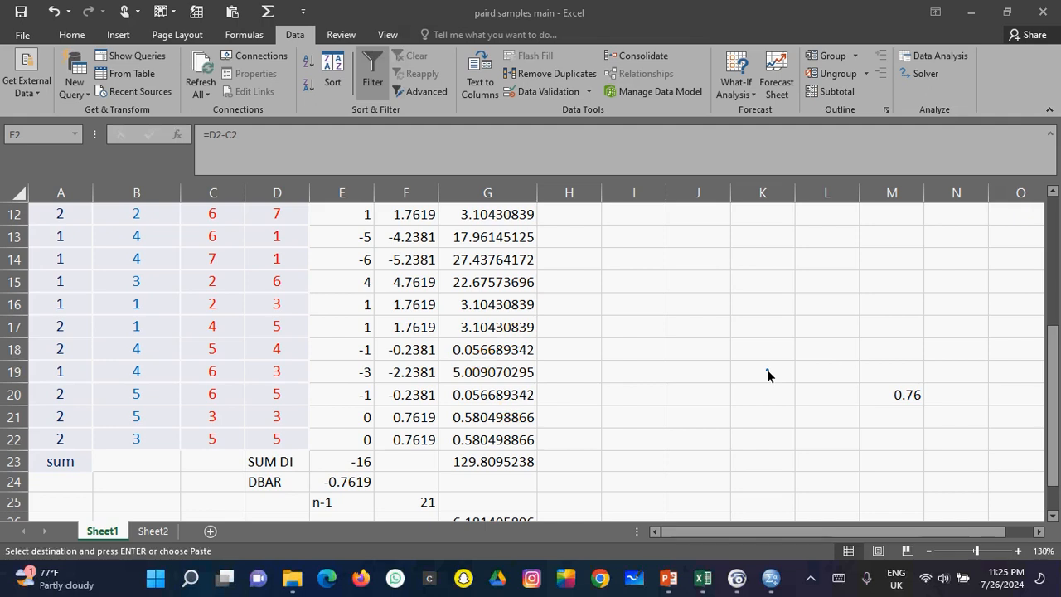
pyautogui.moveTo(668, 255)
pyautogui.mouseDown()
pyautogui.moveTo(650, 325)
pyautogui.moveTo(628, 312)
pyautogui.moveTo(843, 233)
pyautogui.mouseUp()
pyautogui.moveTo(722, 262); pyautogui.dragTo(756, 293)
pyautogui.moveTo(784, 251)
pyautogui.mouseDown()
pyautogui.moveTo(776, 262)
pyautogui.moveTo(798, 307)
pyautogui.moveTo(789, 297)
pyautogui.moveTo(817, 262)
pyautogui.moveTo(824, 307)
pyautogui.moveTo(876, 286)
pyautogui.moveTo(909, 311)
pyautogui.mouseUp()
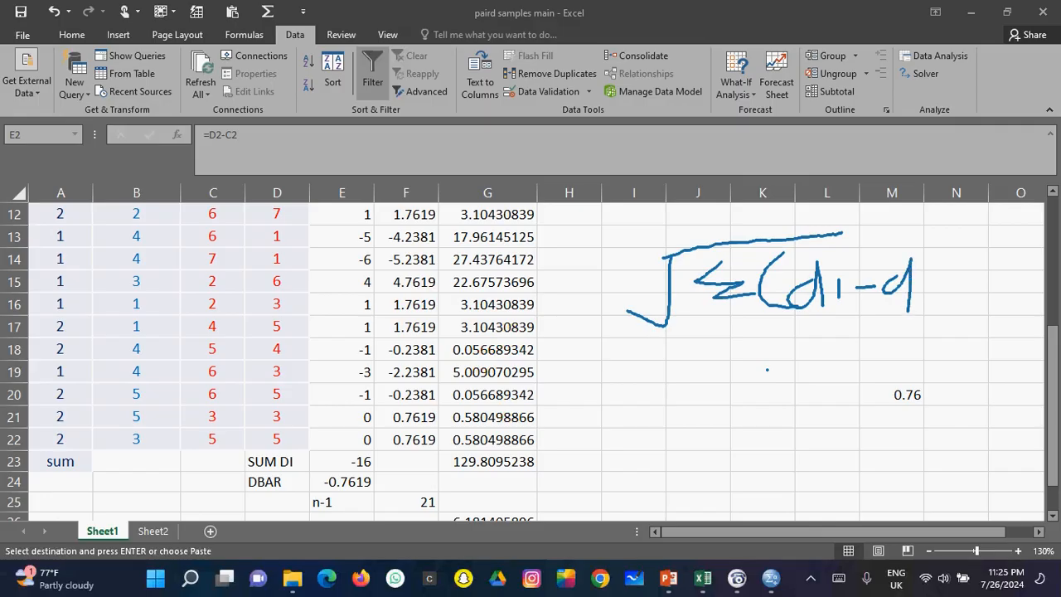
pyautogui.moveTo(910, 245)
pyautogui.mouseDown()
pyautogui.moveTo(911, 272)
pyautogui.moveTo(919, 240)
pyautogui.moveTo(906, 321)
pyautogui.mouseUp()
pyautogui.moveTo(956, 234); pyautogui.dragTo(1002, 260)
pyautogui.moveTo(728, 334); pyautogui.dragTo(1005, 334)
pyautogui.moveTo(794, 353)
pyautogui.mouseDown()
pyautogui.moveTo(793, 384)
pyautogui.moveTo(832, 387)
pyautogui.moveTo(862, 366)
pyautogui.moveTo(873, 400)
pyautogui.mouseUp()
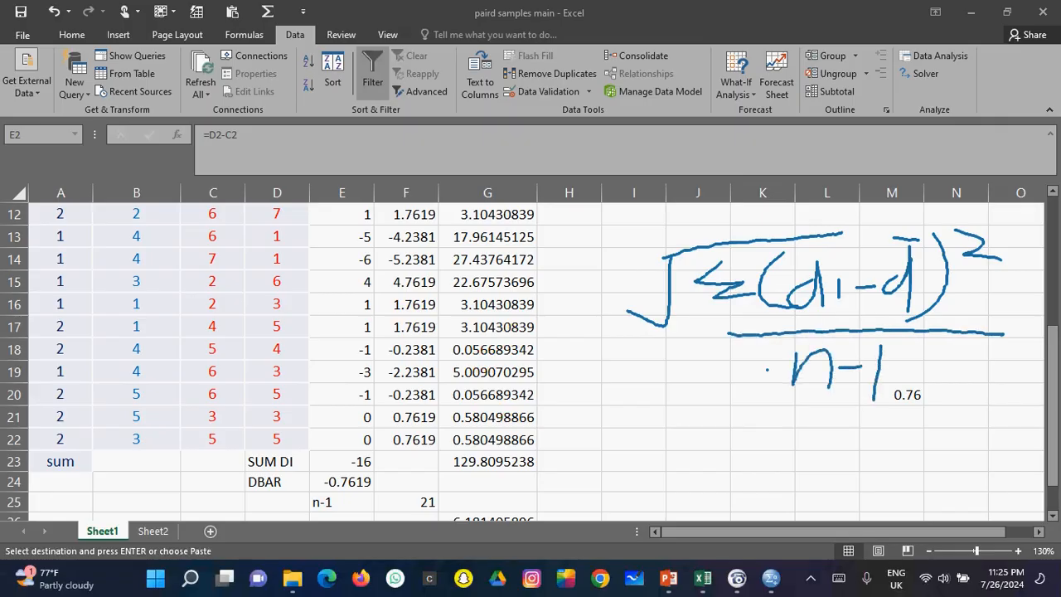
pyautogui.moveTo(829, 241); pyautogui.dragTo(1059, 229)
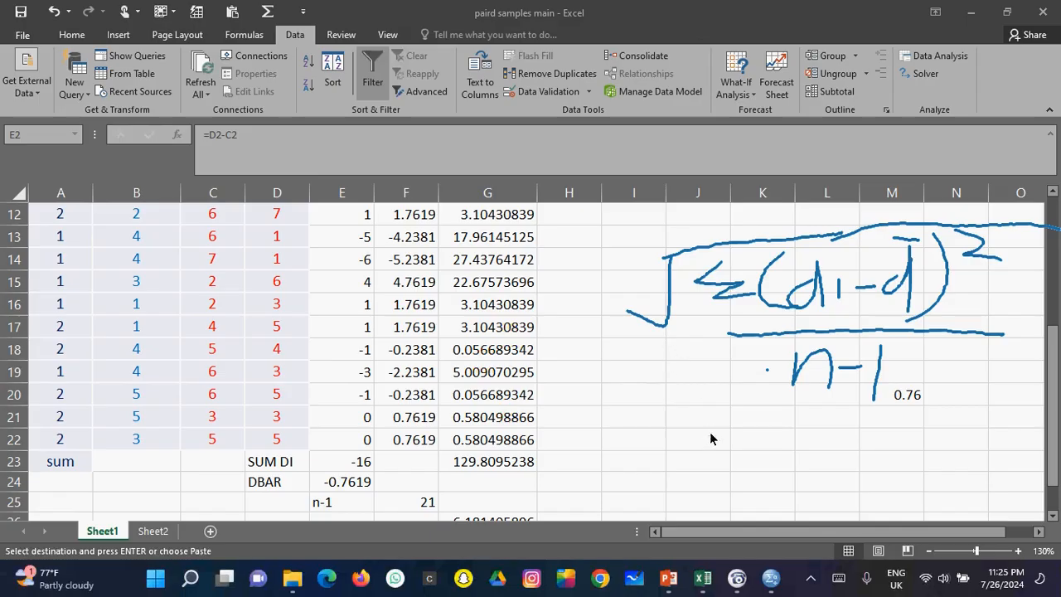
# Clear the handwriting and enter the mean difference -0.7619 in cell J2 of Sheet1.
pyautogui.click(682, 543)
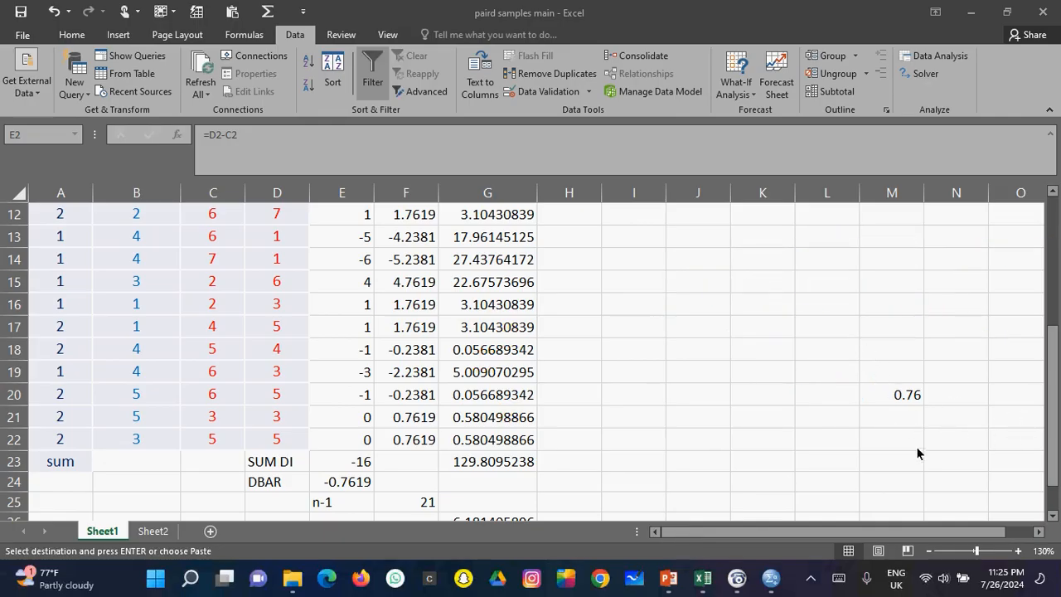
pyautogui.click(1049, 333)
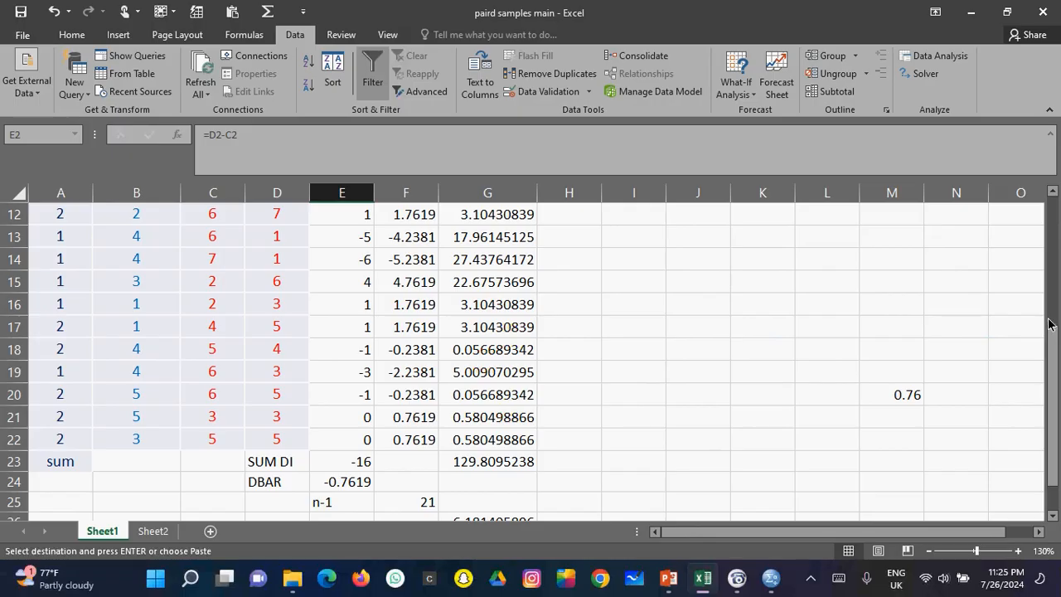
pyautogui.moveTo(1050, 325); pyautogui.dragTo(1046, 184)
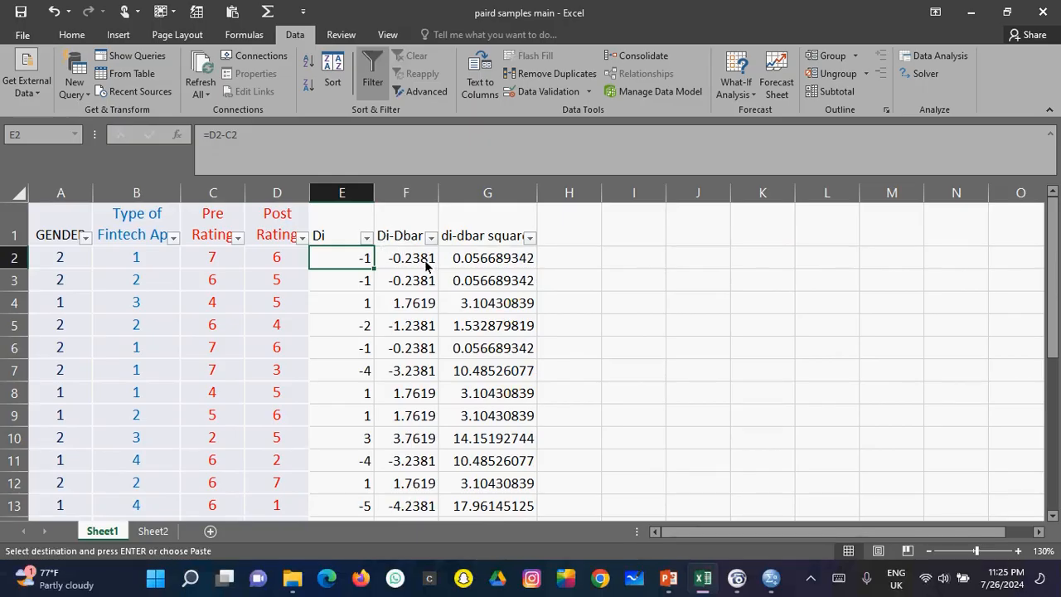
pyautogui.click(688, 267)
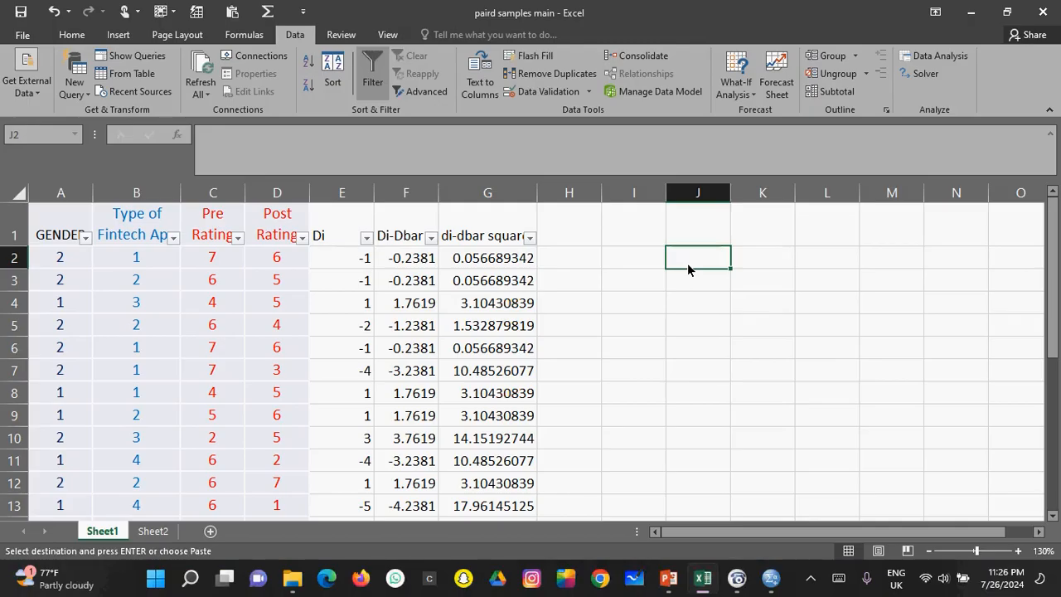
pyautogui.write('-')
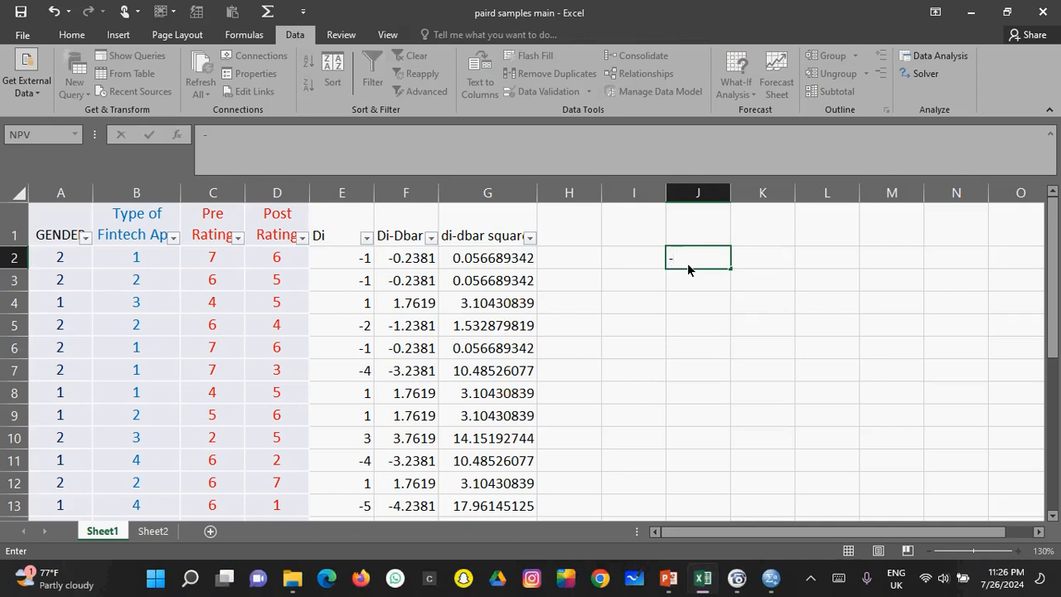
pyautogui.press('BackSpace')
pyautogui.write('0')
pyautogui.press('BackSpace')
pyautogui.write('-0.7619')
pyautogui.click(400, 258)
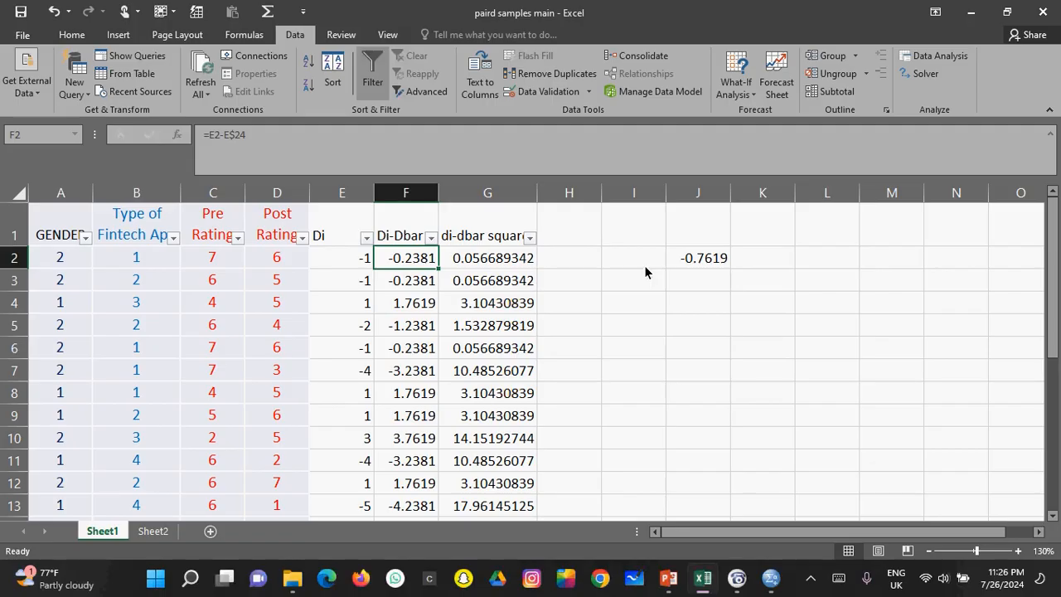
# Calculate the first Di minus the mean difference in cell J3 with the formula =E2-J2.
pyautogui.click(694, 284)
pyautogui.write('=')
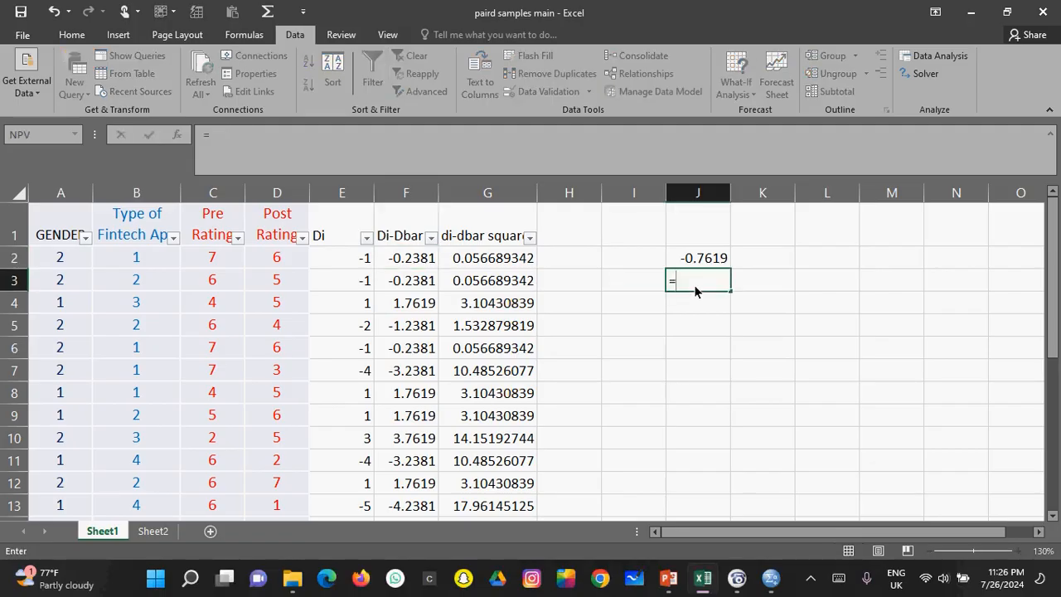
pyautogui.click(349, 260)
pyautogui.write('-')
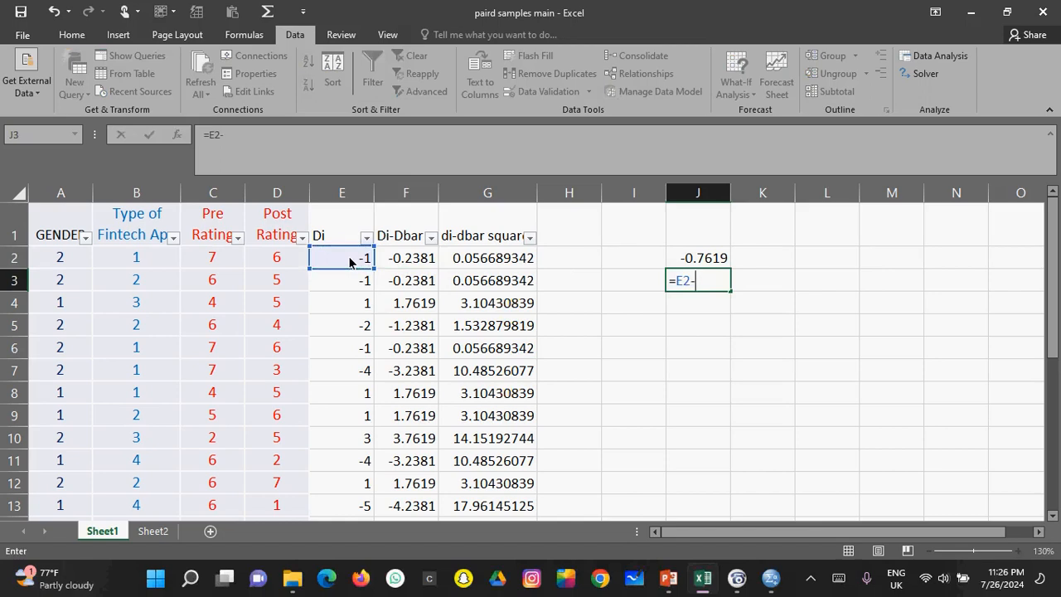
pyautogui.click(688, 260)
pyautogui.press('Return')
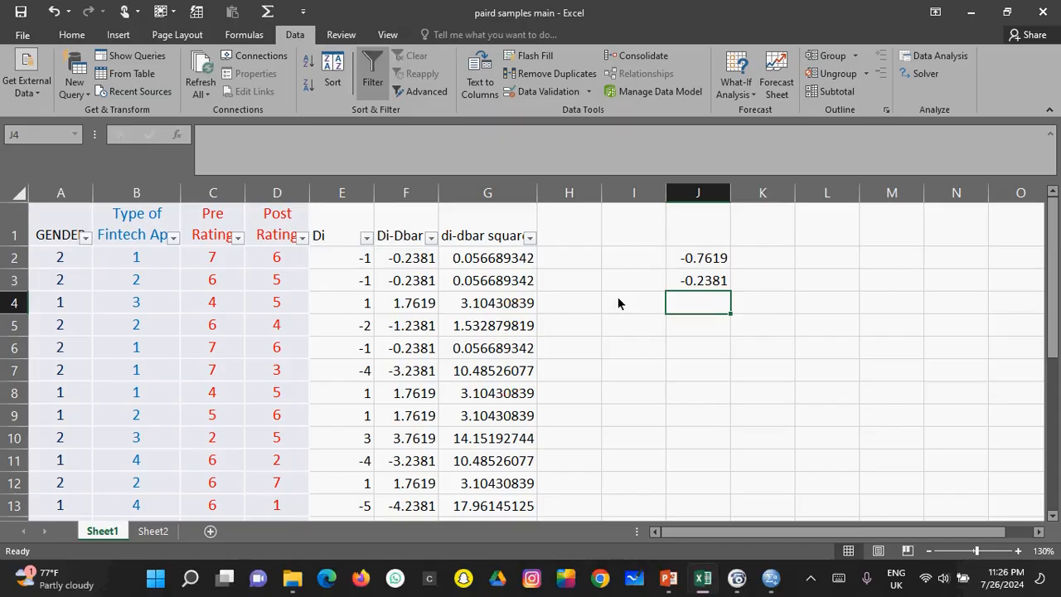
# Calculate the deviation for a Di of 1 in cell J4 with the formula =1-J2.
pyautogui.write('1')
pyautogui.press('BackSpace')
pyautogui.write('=1-')
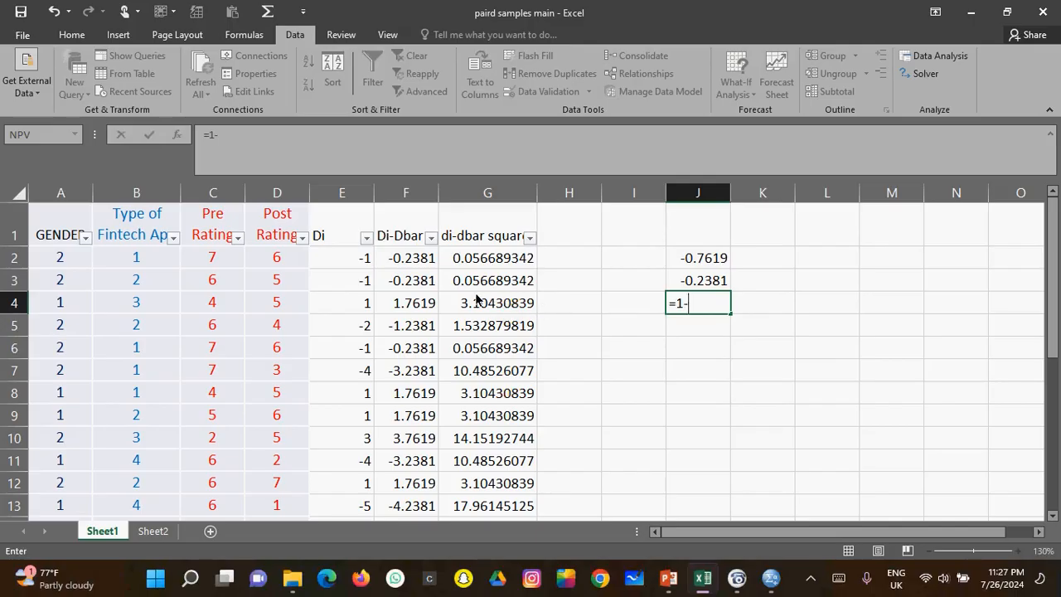
pyautogui.click(702, 263)
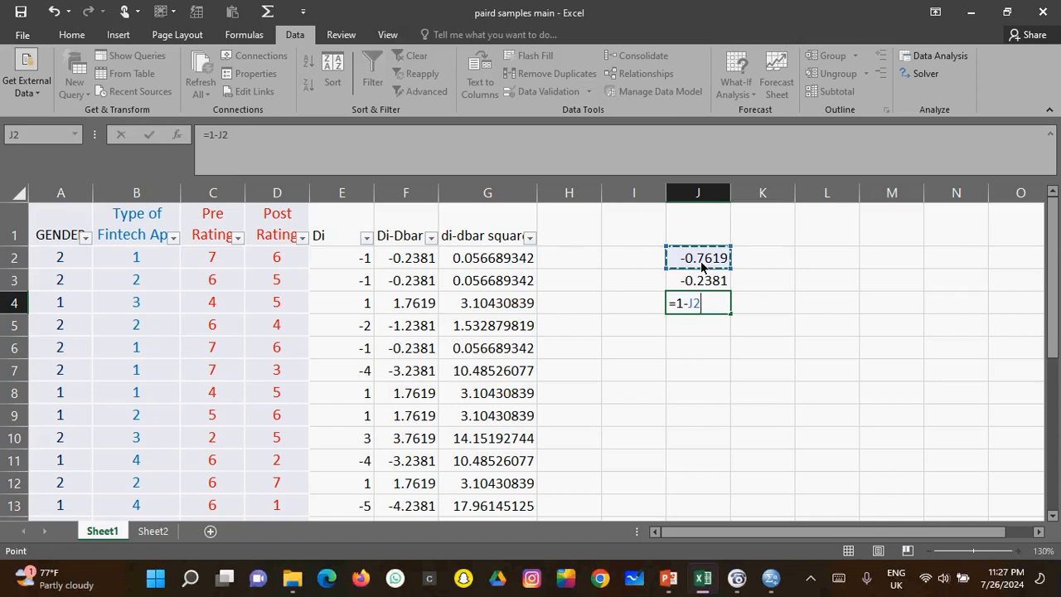
pyautogui.press('Return')
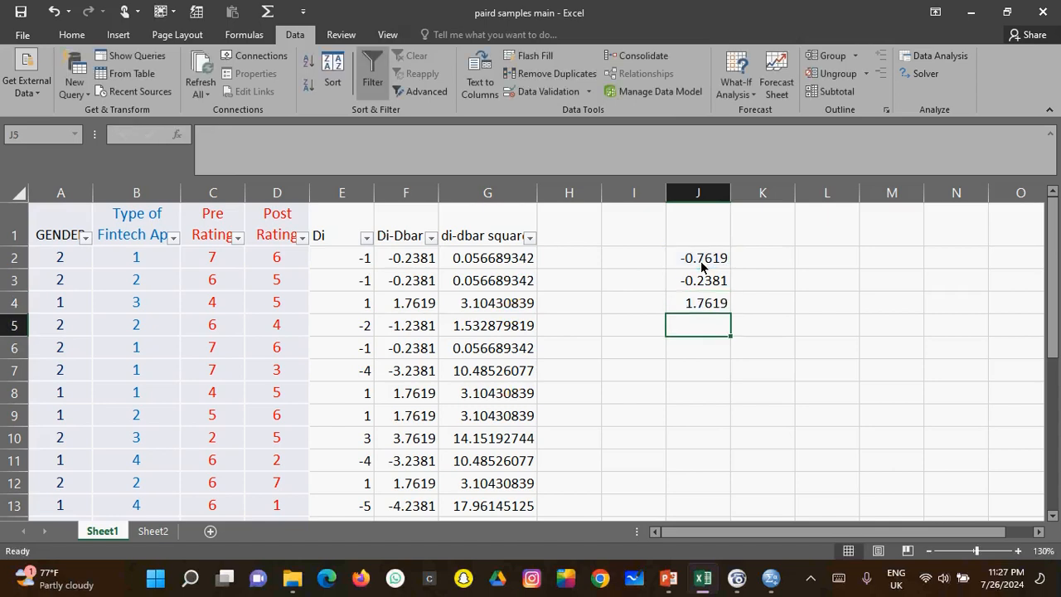
# Examine the Di-Dbar formula in cell F2 and the DBAR formula in cell E24 it refers to.
pyautogui.click(410, 258)
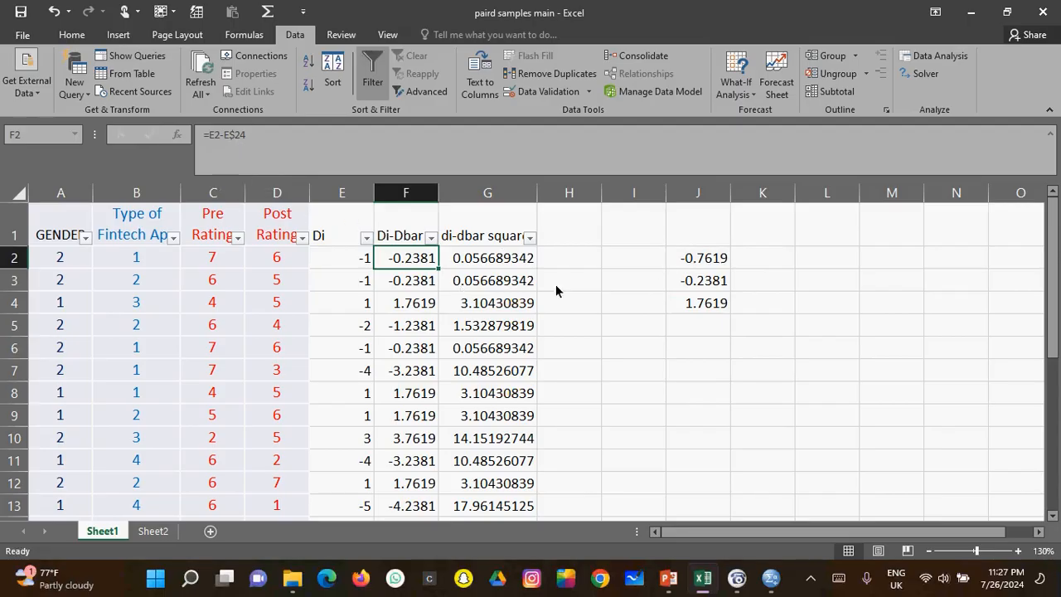
pyautogui.moveTo(1059, 279); pyautogui.dragTo(1050, 408)
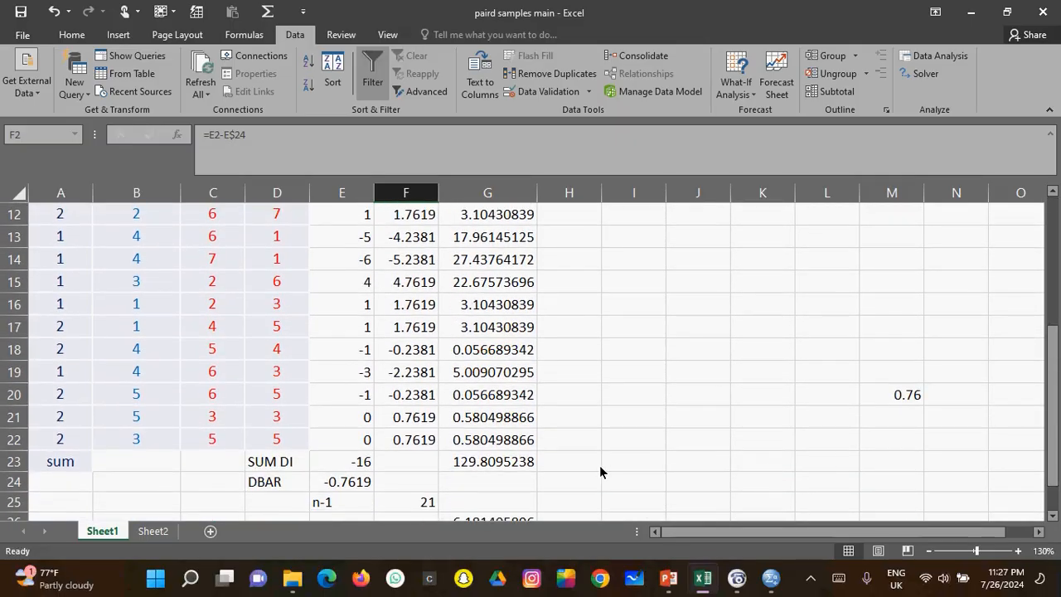
pyautogui.click(353, 486)
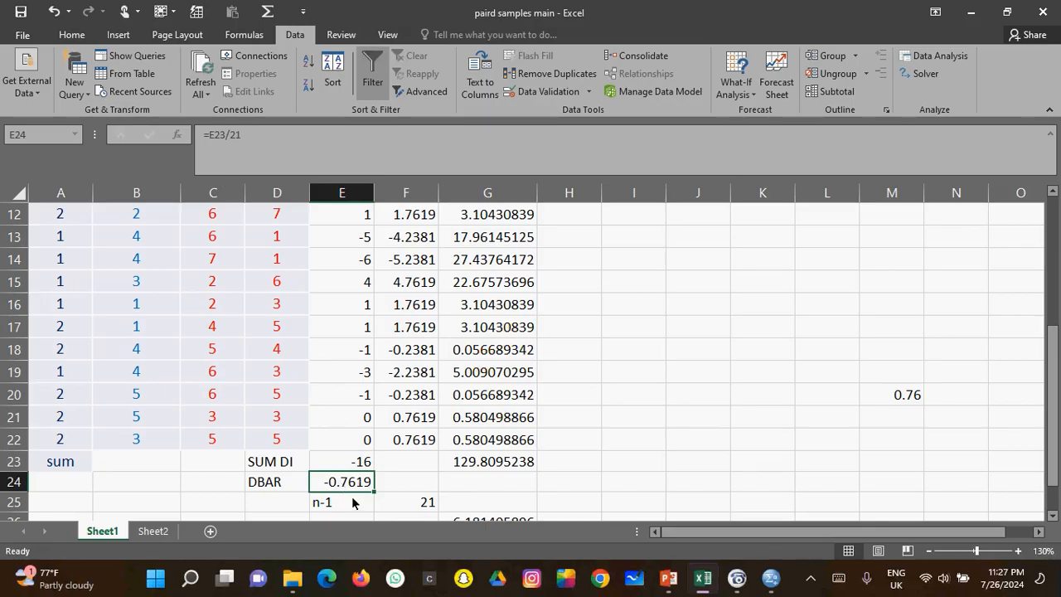
pyautogui.moveTo(1049, 419); pyautogui.dragTo(1031, 239)
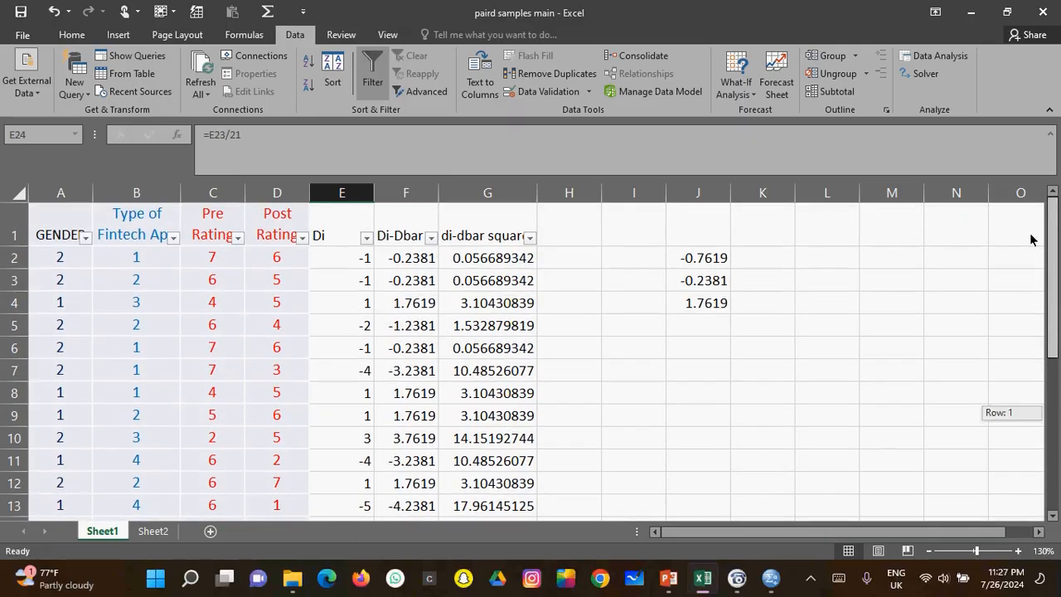
pyautogui.click(406, 263)
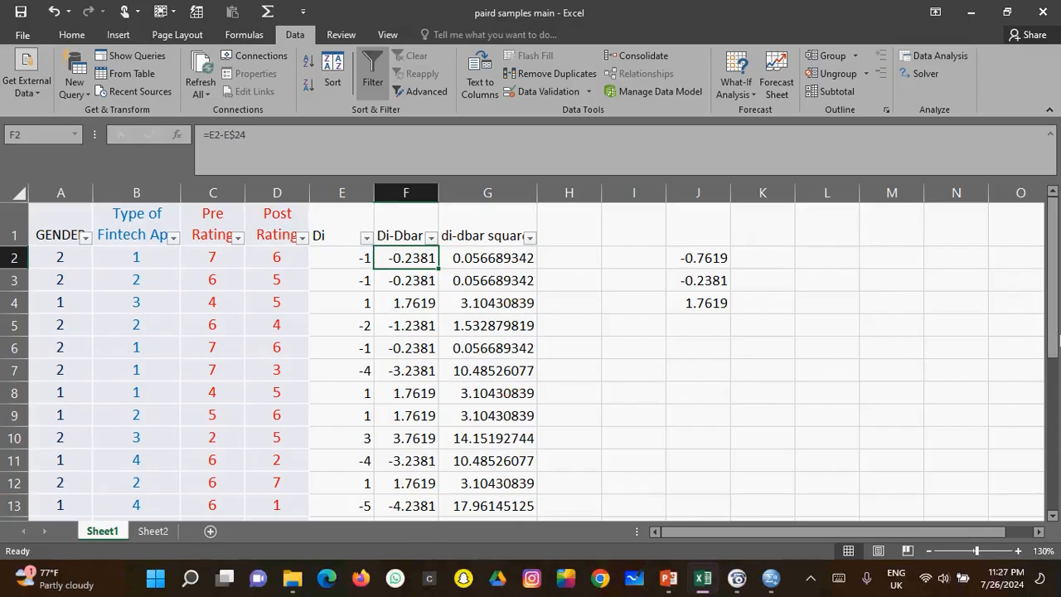
# Handwrite the standard deviation formula √(Σ(di − d̄)² over (n−1)) on the empty cells beside the J column values.
pyautogui.moveTo(1056, 347); pyautogui.dragTo(1002, 309)
pyautogui.moveTo(910, 438); pyautogui.dragTo(882, 439)
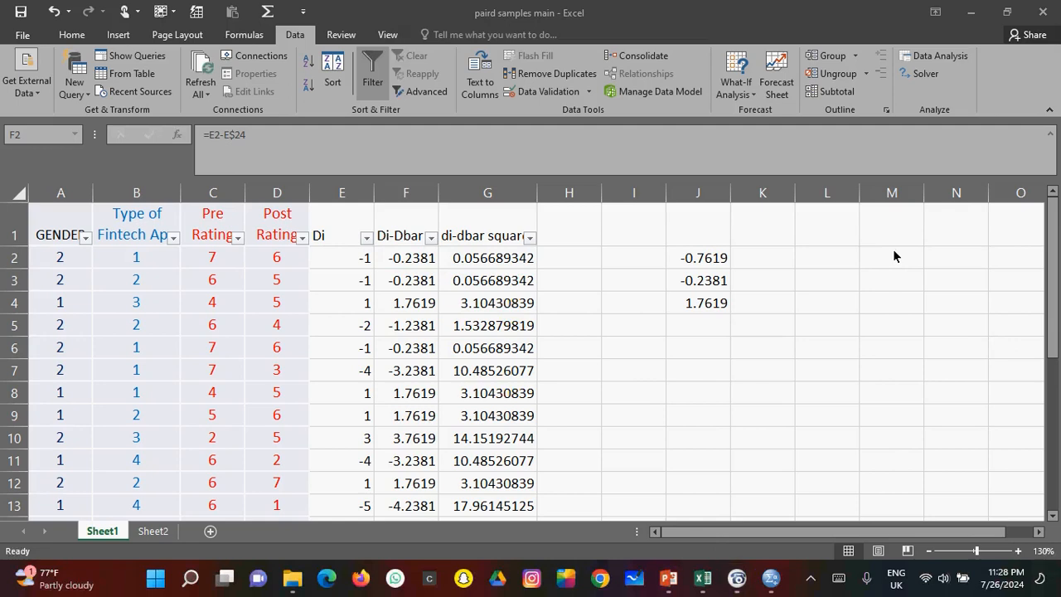
pyautogui.moveTo(787, 274)
pyautogui.mouseDown()
pyautogui.moveTo(754, 363)
pyautogui.moveTo(740, 362)
pyautogui.mouseUp()
pyautogui.moveTo(778, 266); pyautogui.dragTo(1003, 249)
pyautogui.moveTo(841, 282)
pyautogui.mouseDown()
pyautogui.moveTo(847, 330)
pyautogui.moveTo(888, 309)
pyautogui.moveTo(887, 327)
pyautogui.mouseUp()
pyautogui.moveTo(872, 267); pyautogui.dragTo(859, 335)
pyautogui.moveTo(907, 307); pyautogui.dragTo(906, 327)
pyautogui.moveTo(963, 302); pyautogui.dragTo(955, 328)
pyautogui.moveTo(971, 281)
pyautogui.mouseDown()
pyautogui.moveTo(969, 335)
pyautogui.moveTo(986, 265)
pyautogui.moveTo(974, 333)
pyautogui.mouseUp()
pyautogui.moveTo(1010, 266); pyautogui.dragTo(1047, 286)
pyautogui.moveTo(834, 353); pyautogui.dragTo(998, 345)
pyautogui.moveTo(874, 368)
pyautogui.mouseDown()
pyautogui.moveTo(874, 395)
pyautogui.moveTo(935, 380)
pyautogui.moveTo(940, 402)
pyautogui.mouseUp()
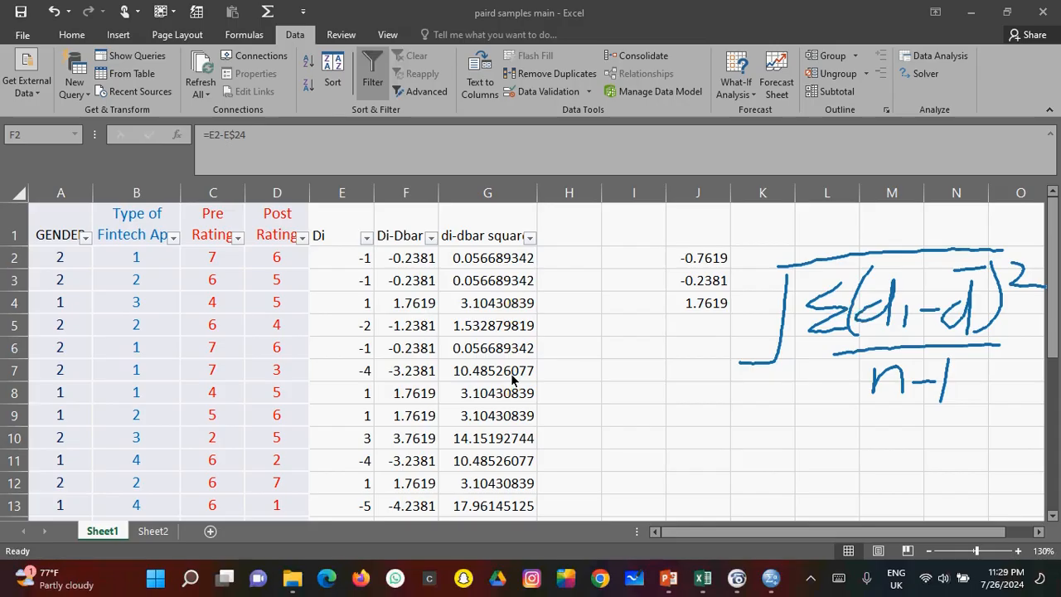
# Handwrite the first squared deviation (-0.2381)² followed by a plus sign beside the squared differences column.
pyautogui.moveTo(563, 390)
pyautogui.mouseDown()
pyautogui.moveTo(561, 419)
pyautogui.moveTo(568, 390)
pyautogui.mouseUp()
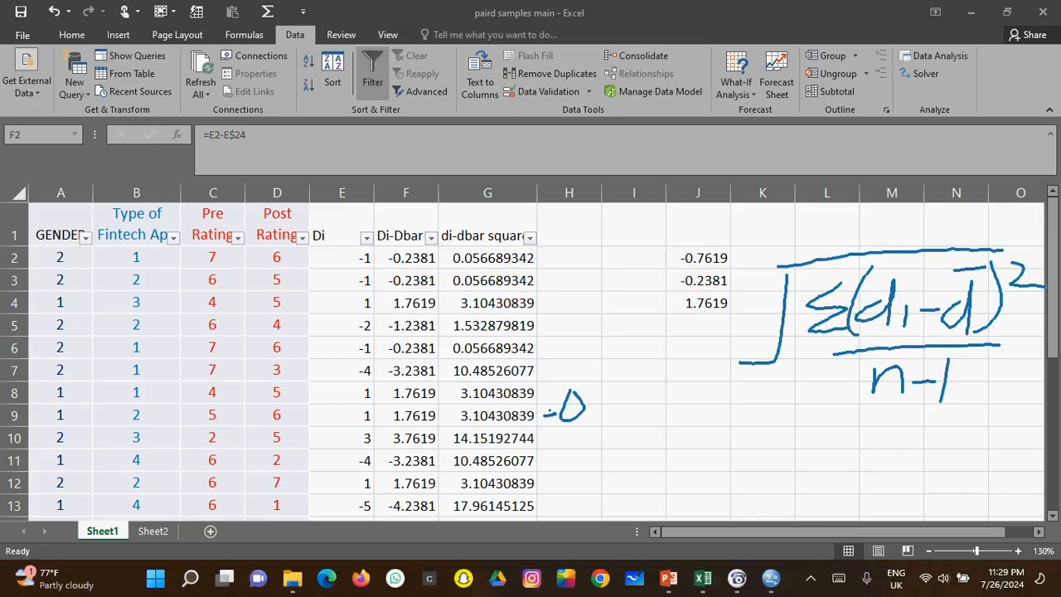
pyautogui.moveTo(608, 395); pyautogui.dragTo(643, 427)
pyautogui.moveTo(678, 390)
pyautogui.mouseDown()
pyautogui.moveTo(687, 411)
pyautogui.moveTo(682, 381)
pyautogui.mouseUp()
pyautogui.moveTo(709, 379); pyautogui.dragTo(706, 414)
pyautogui.moveTo(725, 374); pyautogui.dragTo(701, 446)
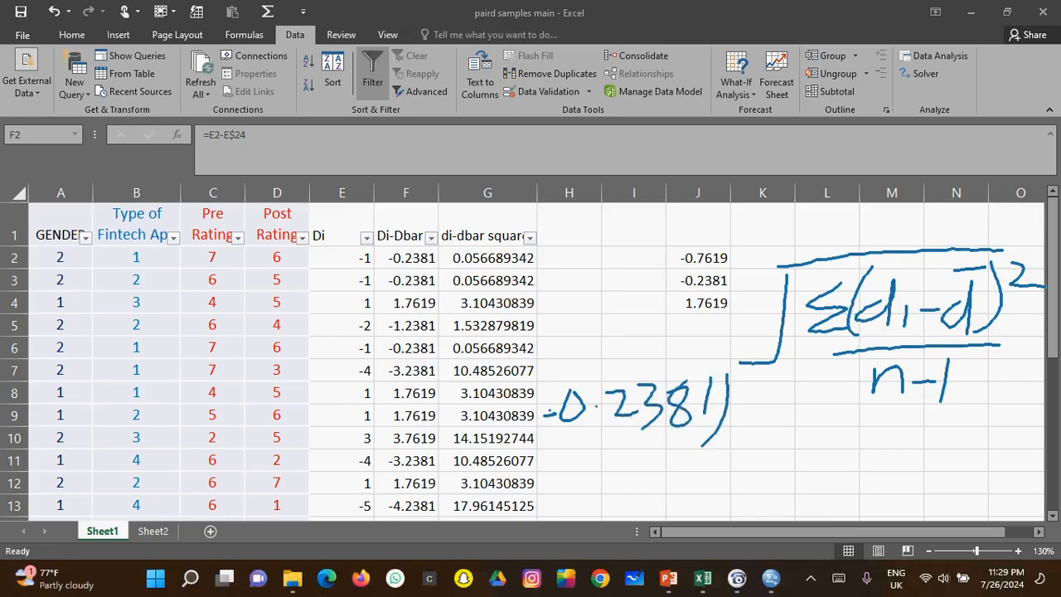
pyautogui.moveTo(584, 352); pyautogui.dragTo(568, 458)
pyautogui.moveTo(734, 369); pyautogui.dragTo(752, 431)
pyautogui.moveTo(742, 417); pyautogui.dragTo(773, 411)
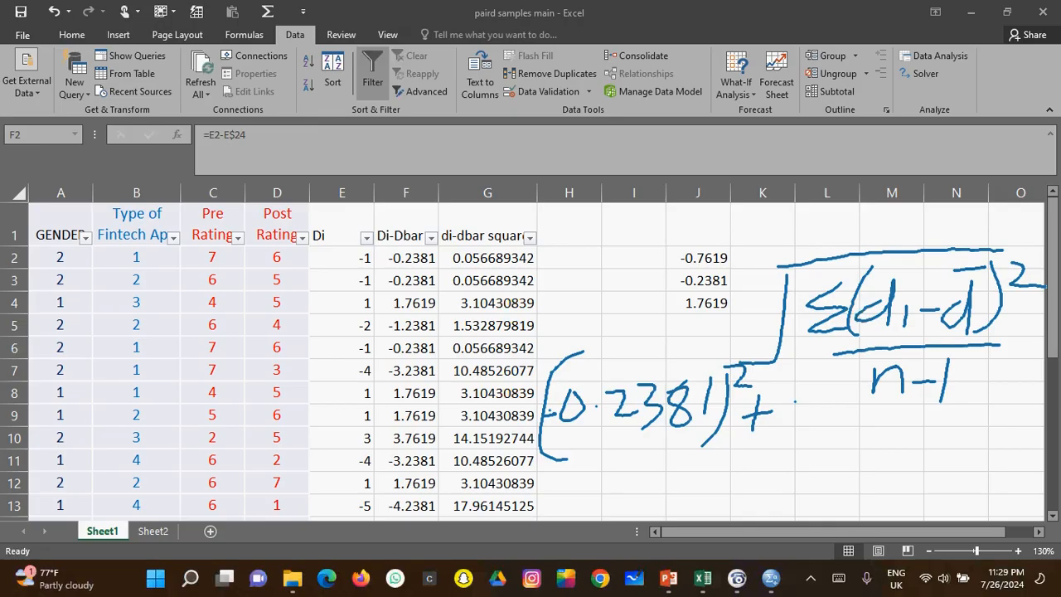
# Extend the handwritten sum with the second squared deviation (-0.2381)² and another plus sign.
pyautogui.moveTo(780, 409); pyautogui.dragTo(833, 406)
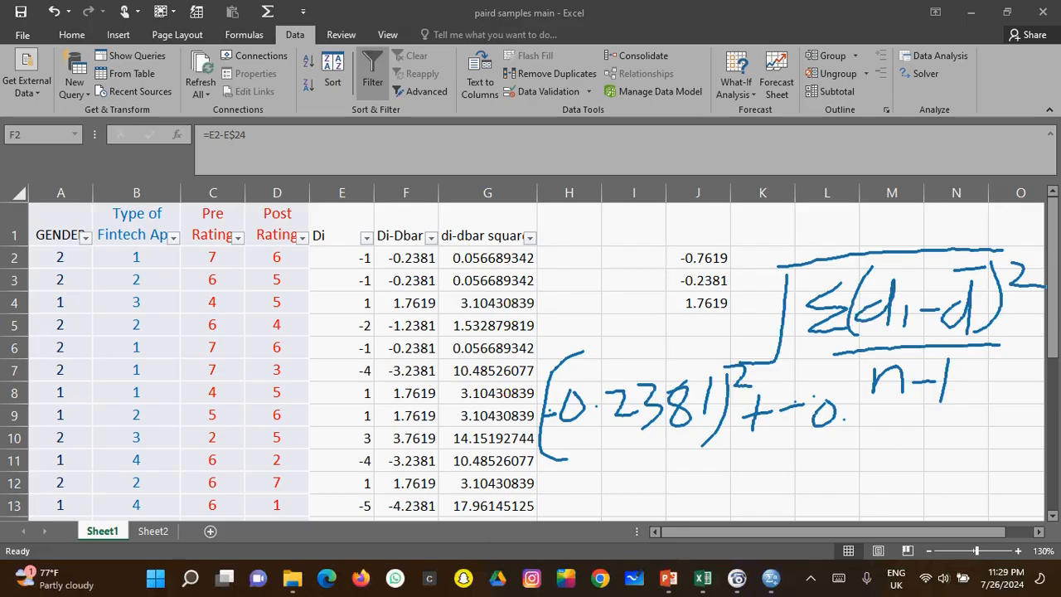
pyautogui.moveTo(804, 371); pyautogui.dragTo(798, 453)
pyautogui.moveTo(854, 401)
pyautogui.mouseDown()
pyautogui.moveTo(864, 423)
pyautogui.moveTo(912, 446)
pyautogui.mouseUp()
pyautogui.moveTo(948, 412); pyautogui.dragTo(945, 446)
pyautogui.moveTo(965, 393)
pyautogui.mouseDown()
pyautogui.moveTo(944, 466)
pyautogui.moveTo(998, 403)
pyautogui.moveTo(1019, 431)
pyautogui.moveTo(1045, 429)
pyautogui.mouseUp()
pyautogui.moveTo(1021, 413); pyautogui.dragTo(1021, 441)
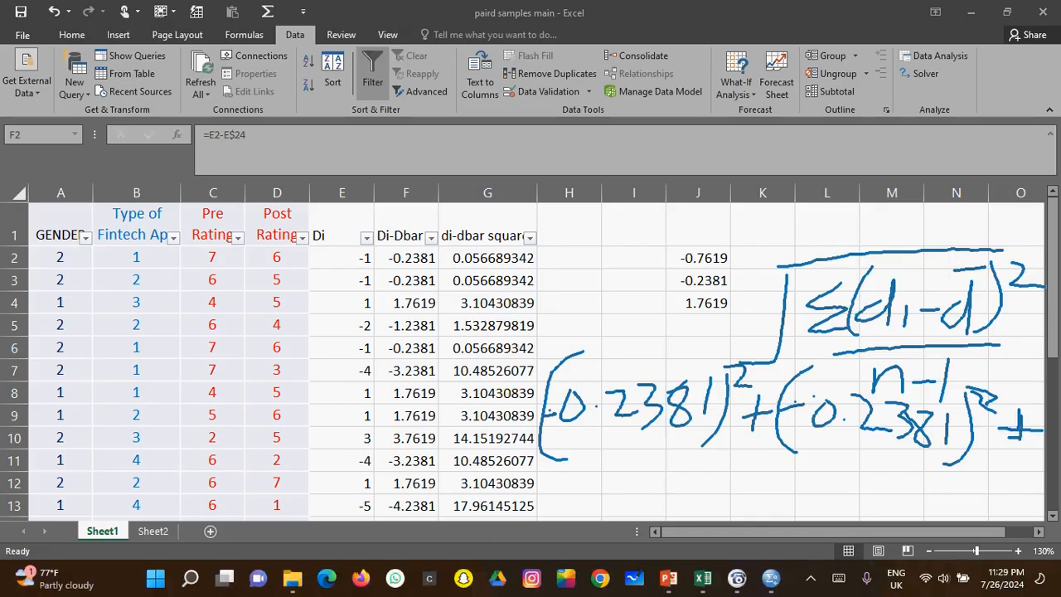
# Handwrite the third squared deviation (1.7619)² on a new line beneath the sum.
pyautogui.moveTo(588, 456); pyautogui.dragTo(567, 495)
pyautogui.moveTo(626, 461); pyautogui.dragTo(642, 483)
pyautogui.moveTo(676, 450); pyautogui.dragTo(674, 476)
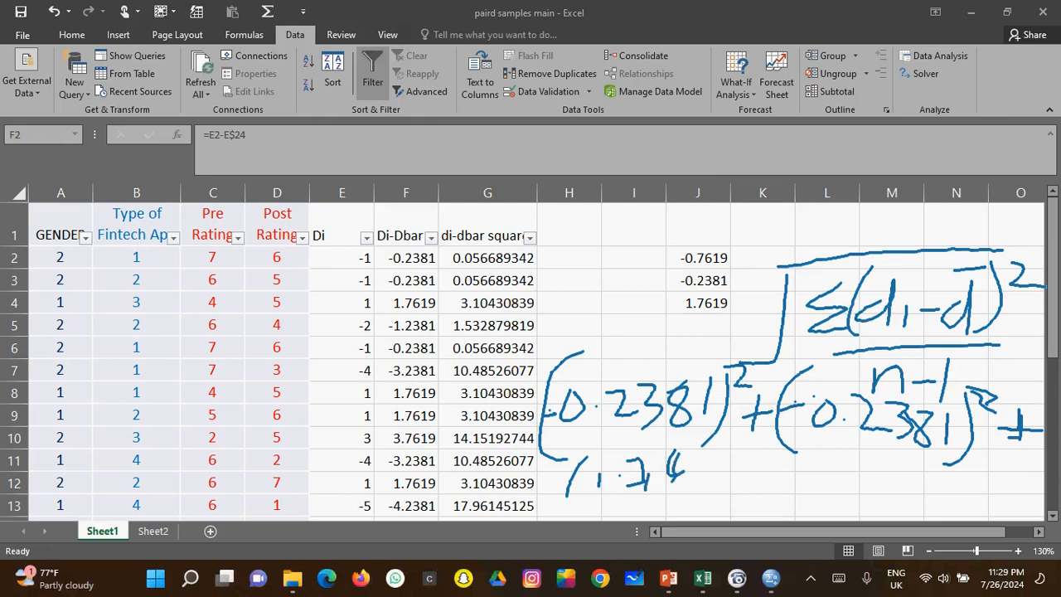
pyautogui.moveTo(702, 452); pyautogui.dragTo(698, 475)
pyautogui.moveTo(742, 439); pyautogui.dragTo(722, 517)
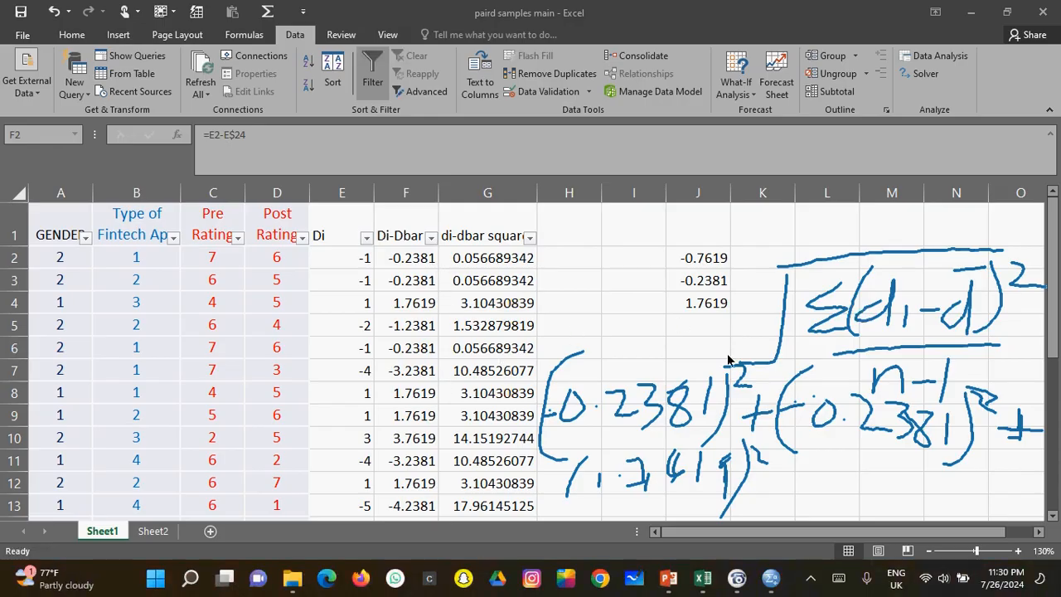
# Clear the handwritten notes and calculate the sum of squares of F2:F22 in J6 with SUMSQ.
pyautogui.click(817, 534)
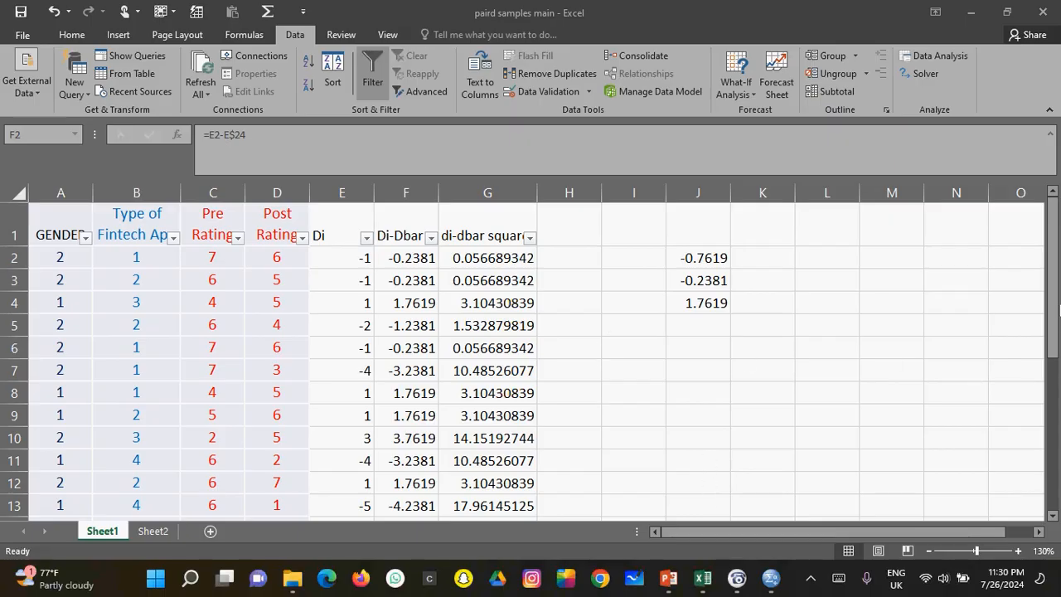
pyautogui.click(1054, 313)
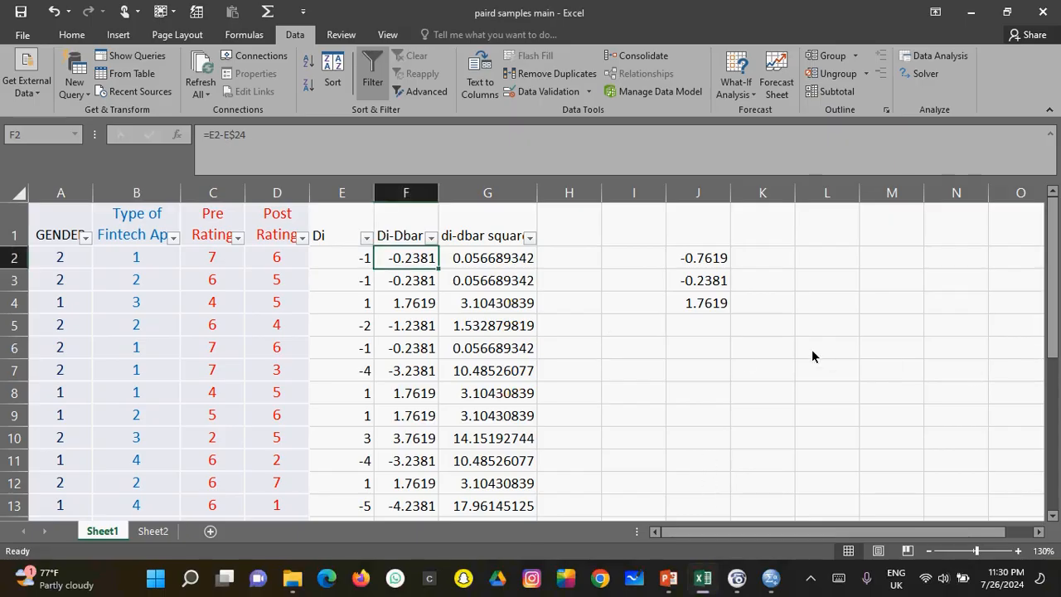
pyautogui.click(718, 354)
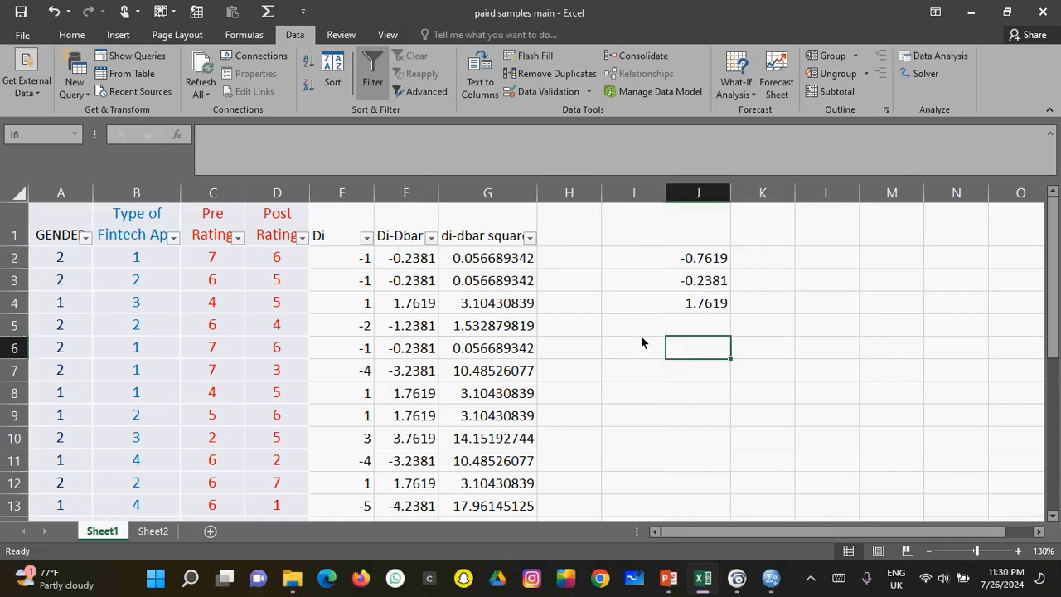
pyautogui.write('=')
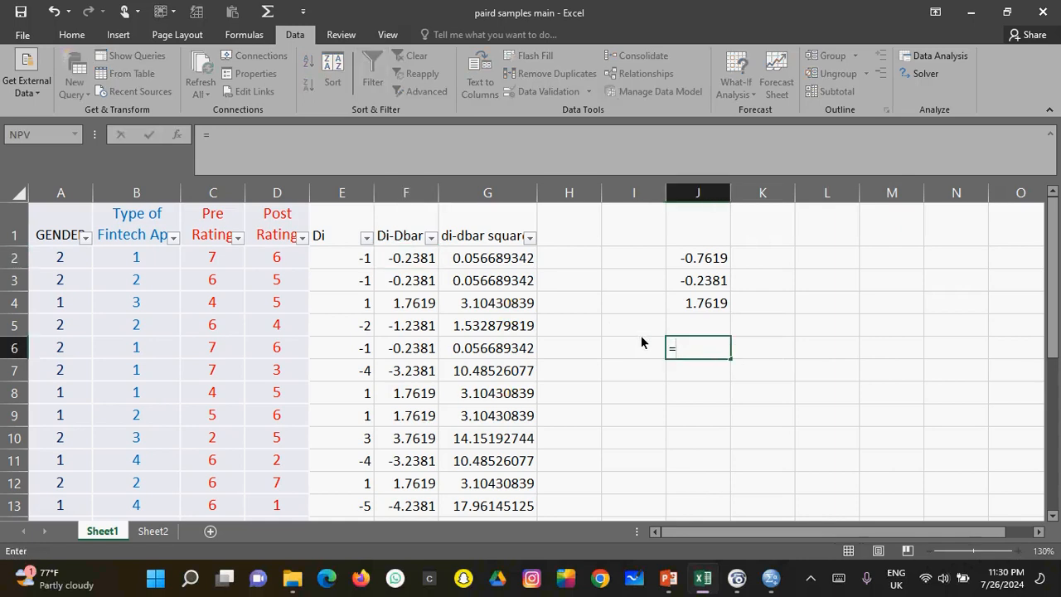
pyautogui.write('SU')
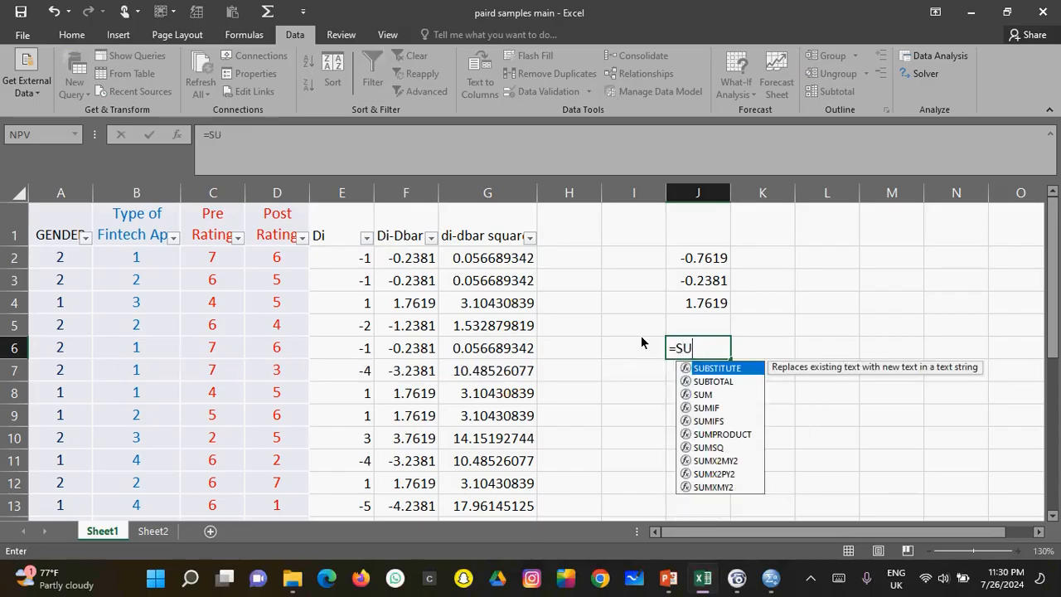
pyautogui.click(718, 449)
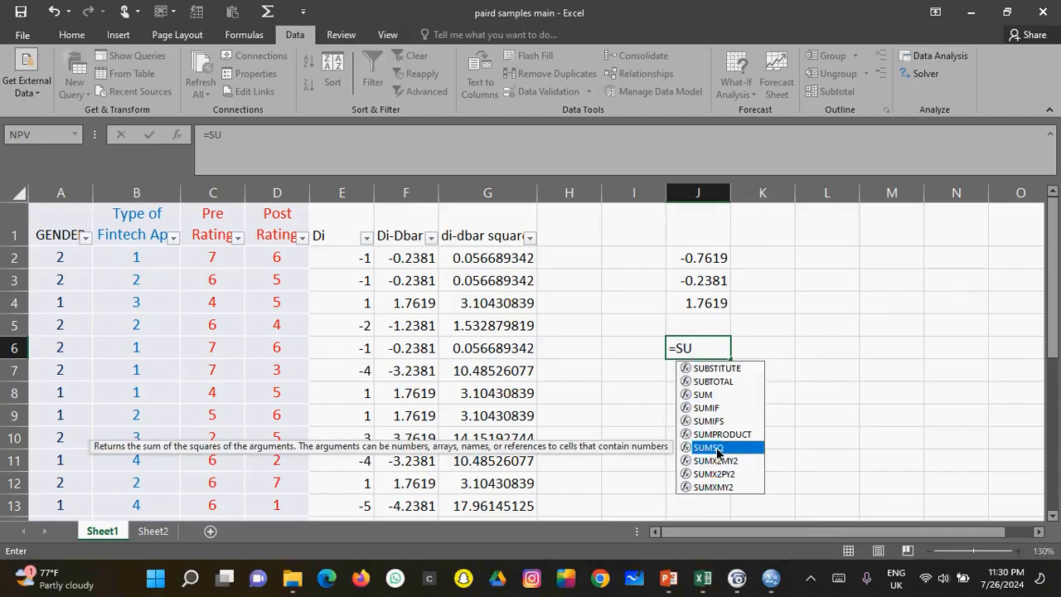
pyautogui.doubleClick(718, 449)
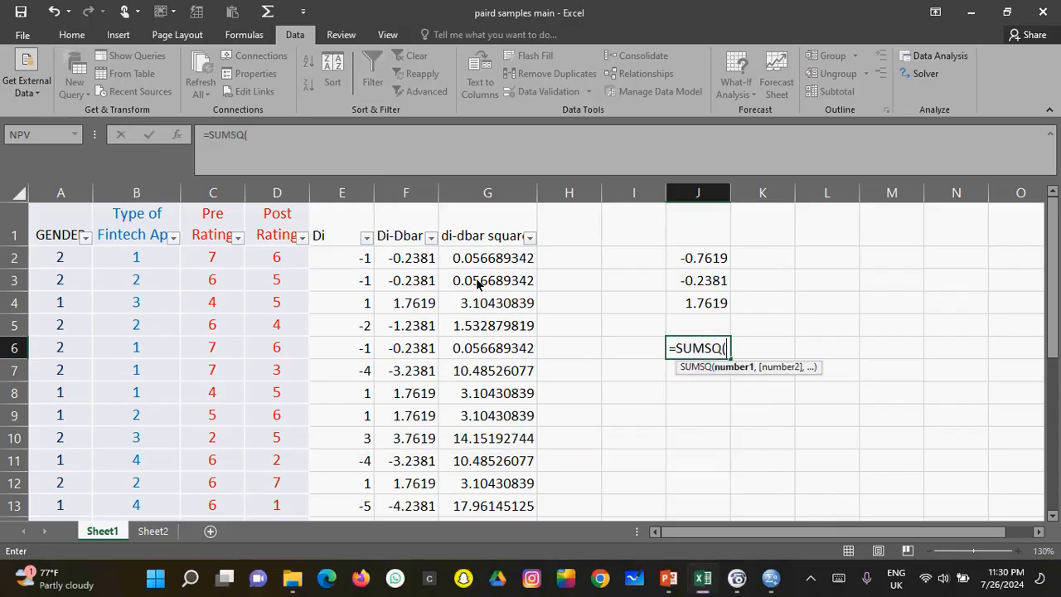
pyautogui.moveTo(410, 258); pyautogui.dragTo(418, 396)
pyautogui.press('Escape')
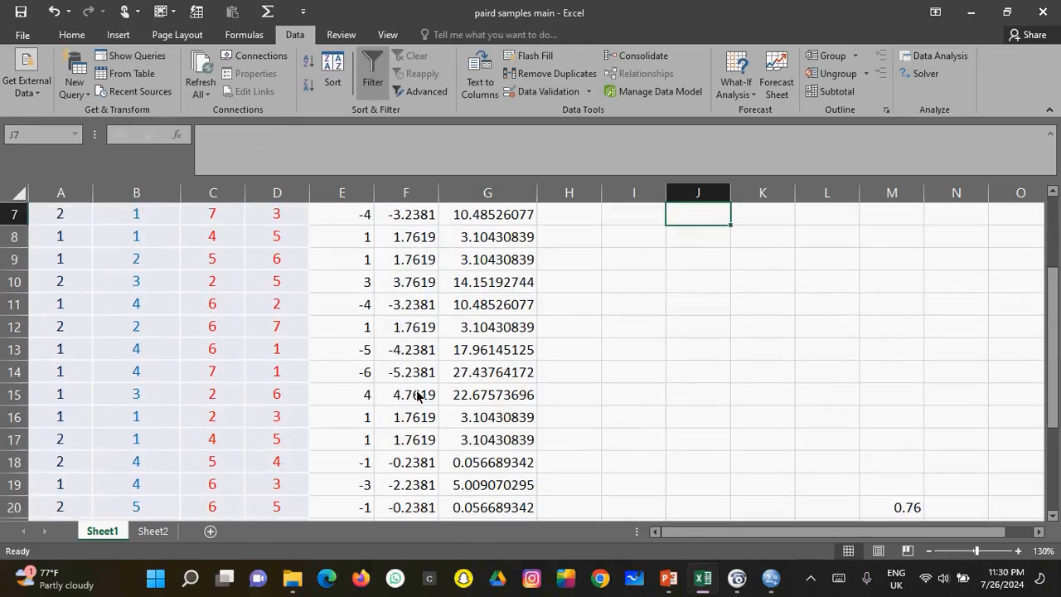
pyautogui.moveTo(1052, 390); pyautogui.dragTo(682, 287)
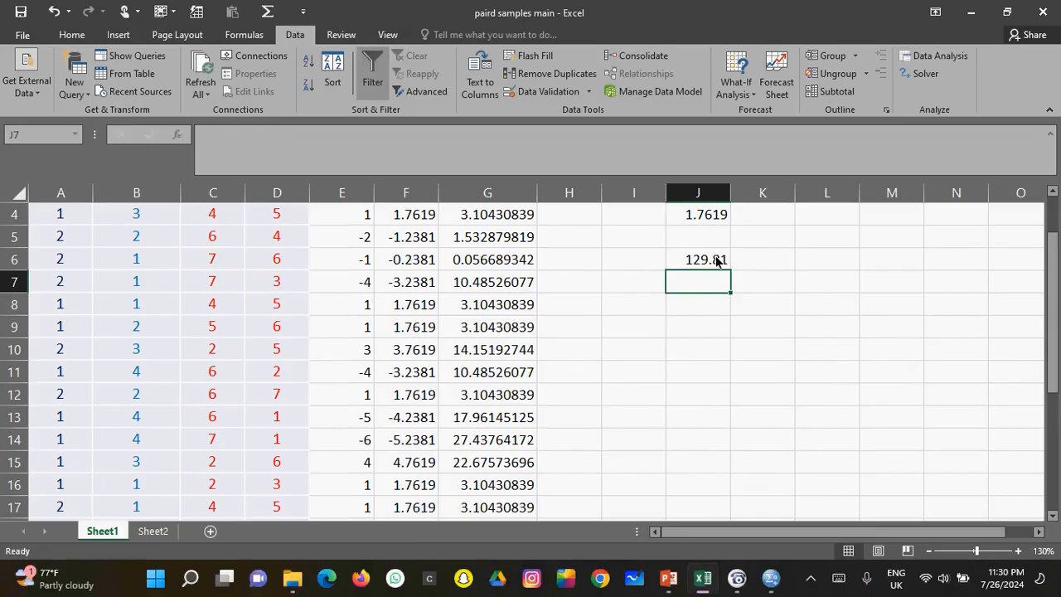
pyautogui.click(687, 262)
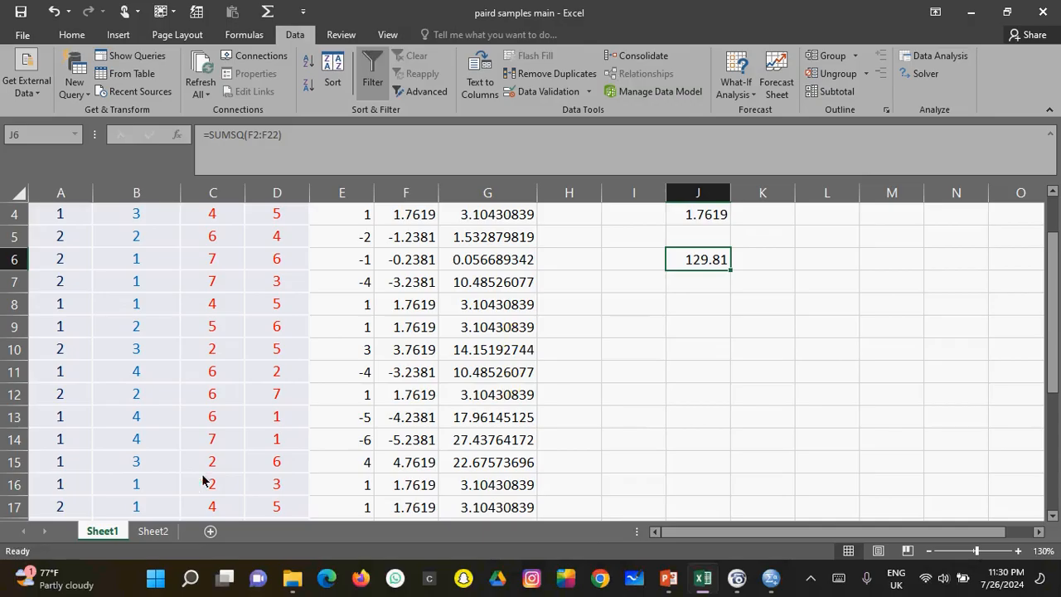
# Handwrite Σ(di − d̄)² beside the sum of squares in J6 and circle the J6 value.
pyautogui.click(1013, 128)
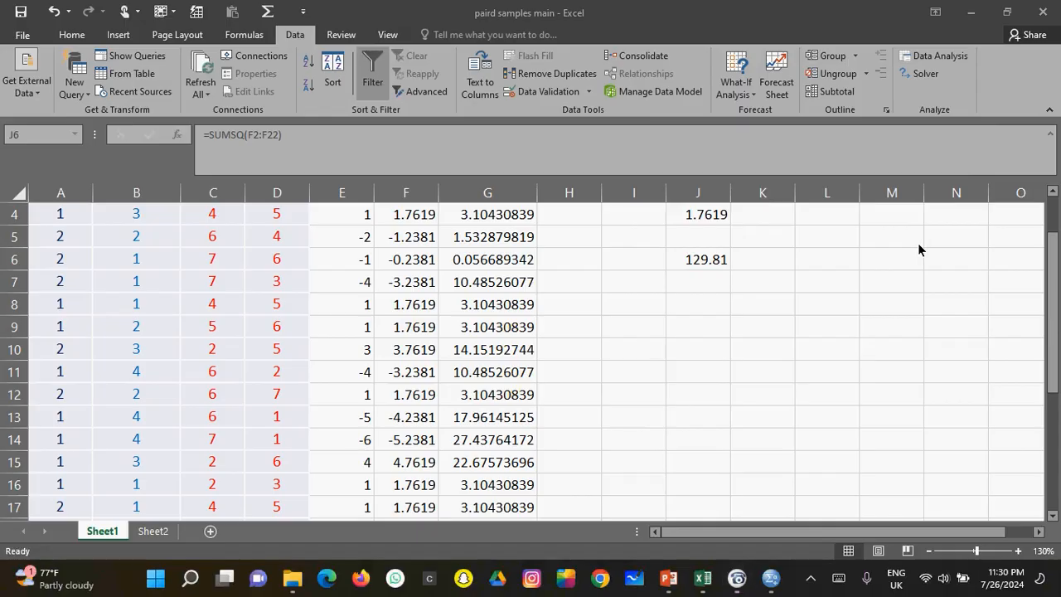
pyautogui.moveTo(814, 280)
pyautogui.mouseDown()
pyautogui.moveTo(812, 334)
pyautogui.moveTo(844, 270)
pyautogui.moveTo(840, 324)
pyautogui.moveTo(855, 327)
pyautogui.mouseUp()
pyautogui.moveTo(843, 268); pyautogui.dragTo(805, 349)
pyautogui.moveTo(864, 313)
pyautogui.mouseDown()
pyautogui.moveTo(891, 312)
pyautogui.moveTo(917, 279)
pyautogui.moveTo(916, 339)
pyautogui.mouseUp()
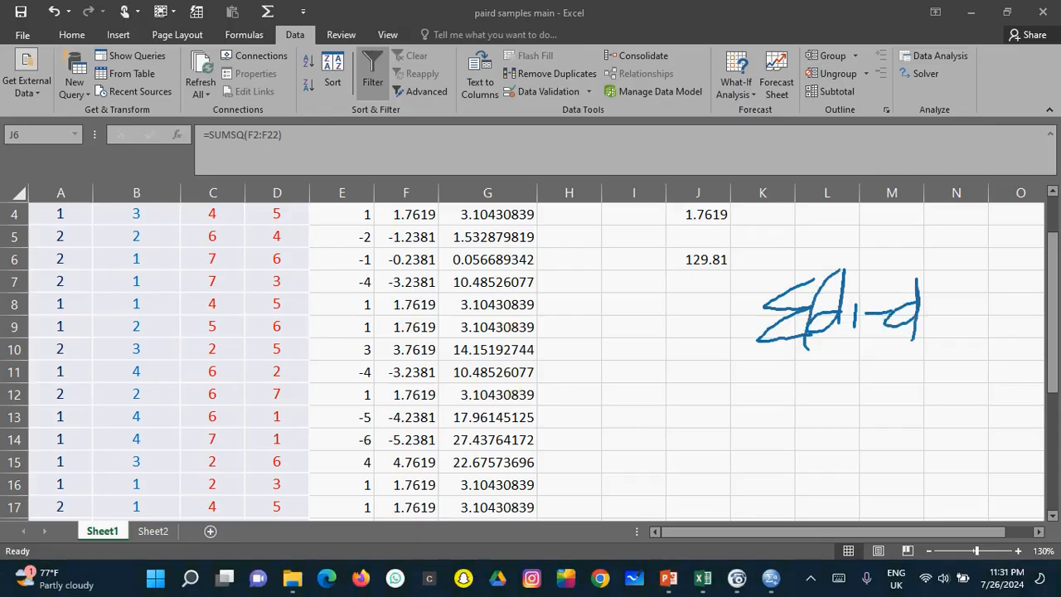
pyautogui.moveTo(900, 266)
pyautogui.mouseDown()
pyautogui.moveTo(930, 266)
pyautogui.moveTo(914, 339)
pyautogui.mouseUp()
pyautogui.moveTo(967, 265); pyautogui.dragTo(1014, 282)
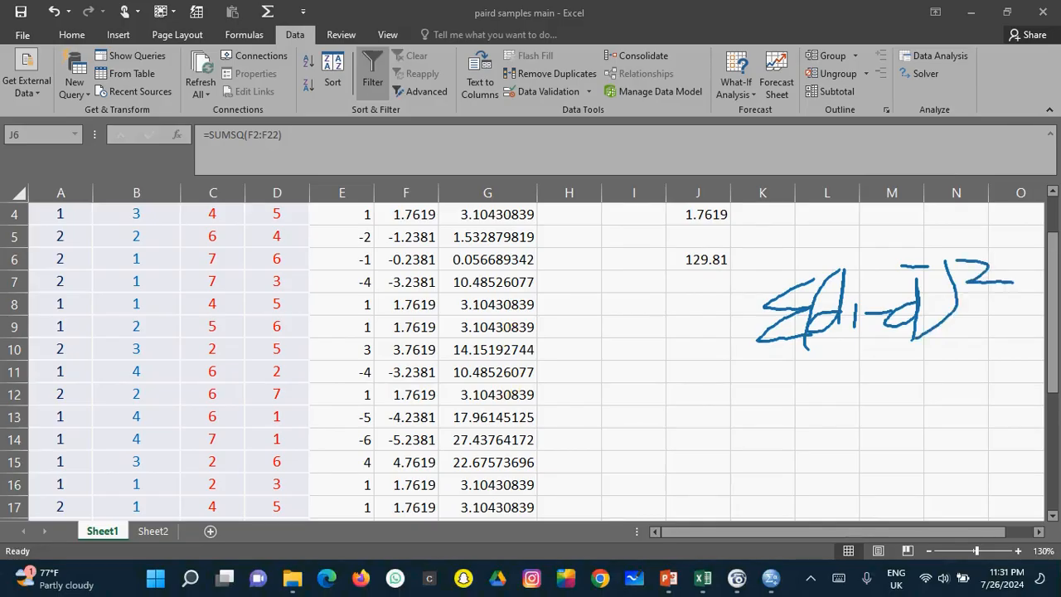
pyautogui.moveTo(756, 238)
pyautogui.mouseDown()
pyautogui.moveTo(656, 266)
pyautogui.moveTo(758, 242)
pyautogui.mouseUp()
# Handwrite the square root of 129.81 over 20 beneath the summation and label it Sd with an arrow.
pyautogui.moveTo(779, 385)
pyautogui.mouseDown()
pyautogui.moveTo(765, 423)
pyautogui.moveTo(701, 439)
pyautogui.moveTo(934, 363)
pyautogui.mouseUp()
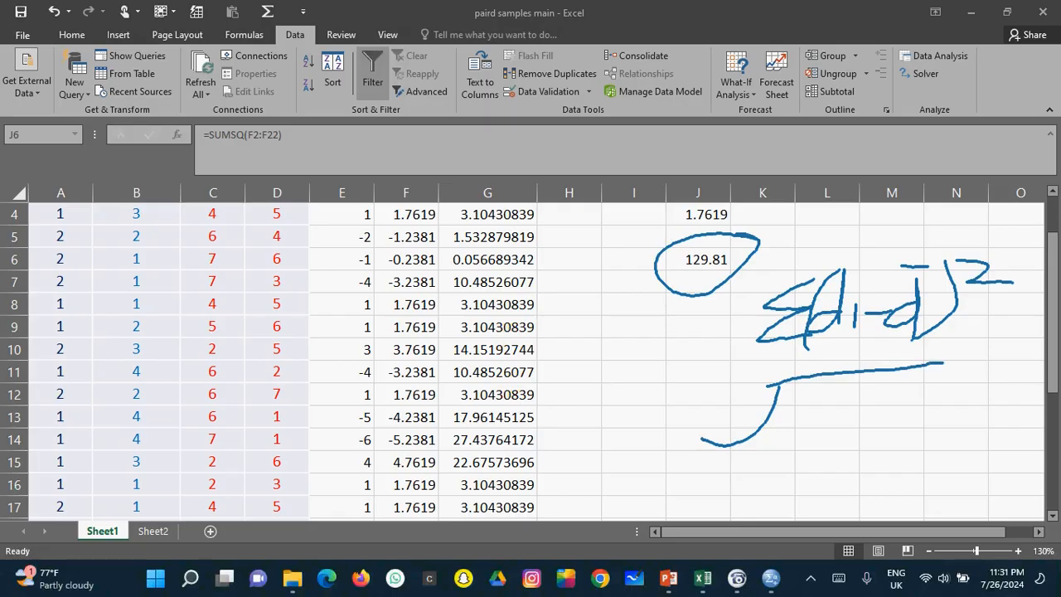
pyautogui.moveTo(827, 391)
pyautogui.mouseDown()
pyautogui.moveTo(825, 426)
pyautogui.moveTo(878, 420)
pyautogui.moveTo(882, 404)
pyautogui.moveTo(902, 431)
pyautogui.mouseUp()
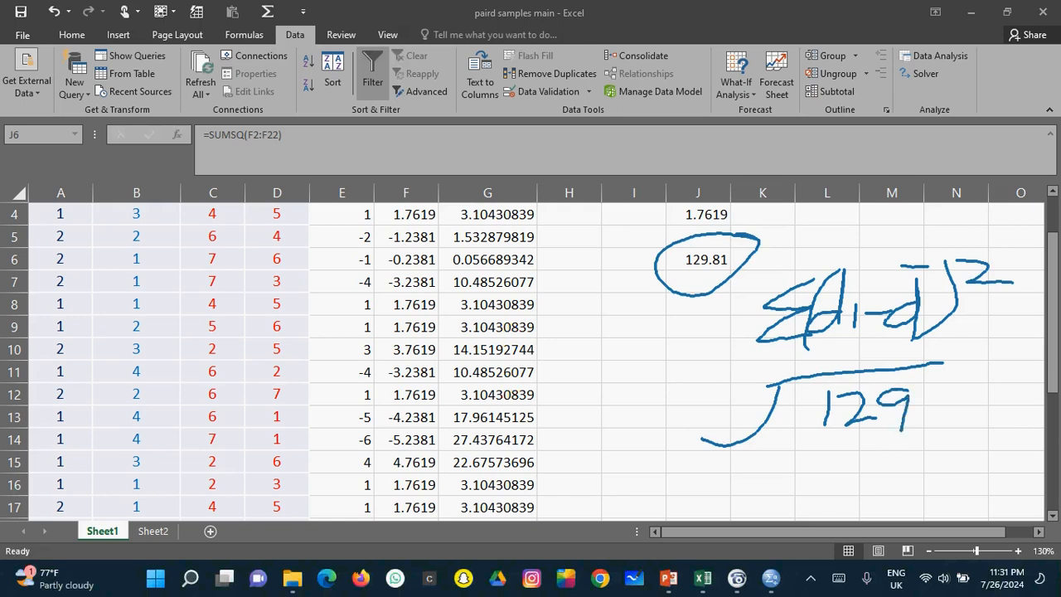
pyautogui.moveTo(953, 387)
pyautogui.mouseDown()
pyautogui.moveTo(940, 421)
pyautogui.moveTo(952, 383)
pyautogui.mouseUp()
pyautogui.moveTo(982, 383); pyautogui.dragTo(978, 418)
pyautogui.moveTo(810, 437); pyautogui.dragTo(1012, 430)
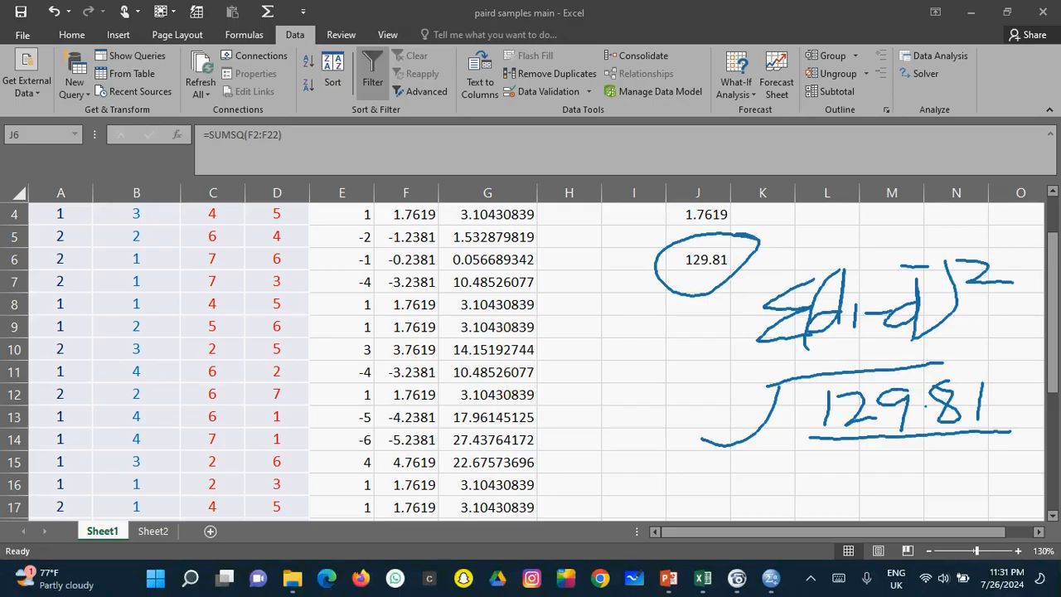
pyautogui.moveTo(856, 458)
pyautogui.mouseDown()
pyautogui.moveTo(872, 479)
pyautogui.moveTo(910, 478)
pyautogui.moveTo(926, 456)
pyautogui.mouseUp()
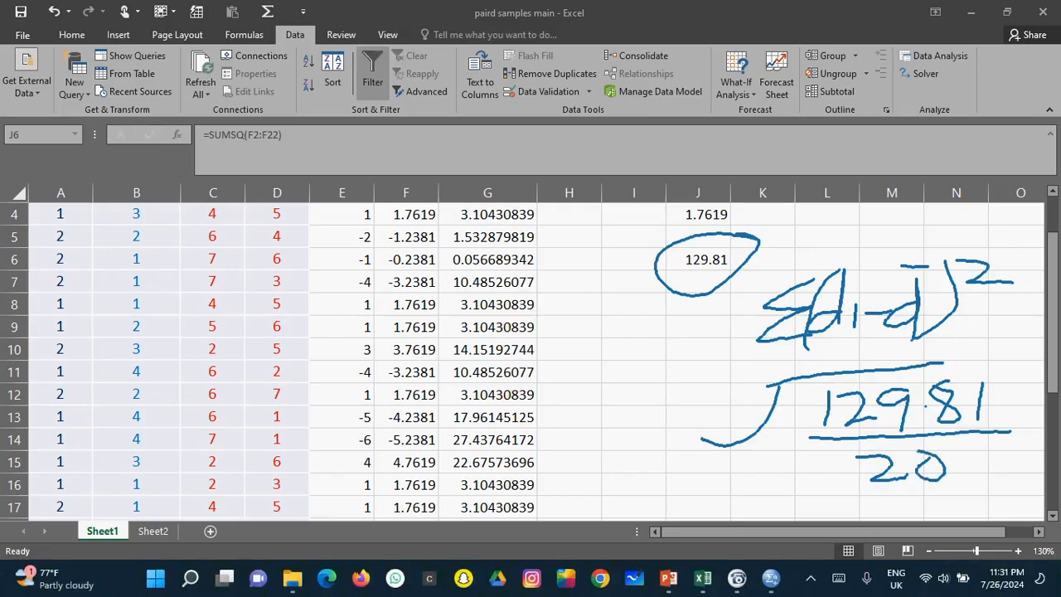
pyautogui.moveTo(942, 358); pyautogui.dragTo(999, 360)
pyautogui.moveTo(624, 329)
pyautogui.mouseDown()
pyautogui.moveTo(605, 362)
pyautogui.moveTo(644, 347)
pyautogui.moveTo(638, 314)
pyautogui.moveTo(733, 417)
pyautogui.moveTo(713, 424)
pyautogui.mouseUp()
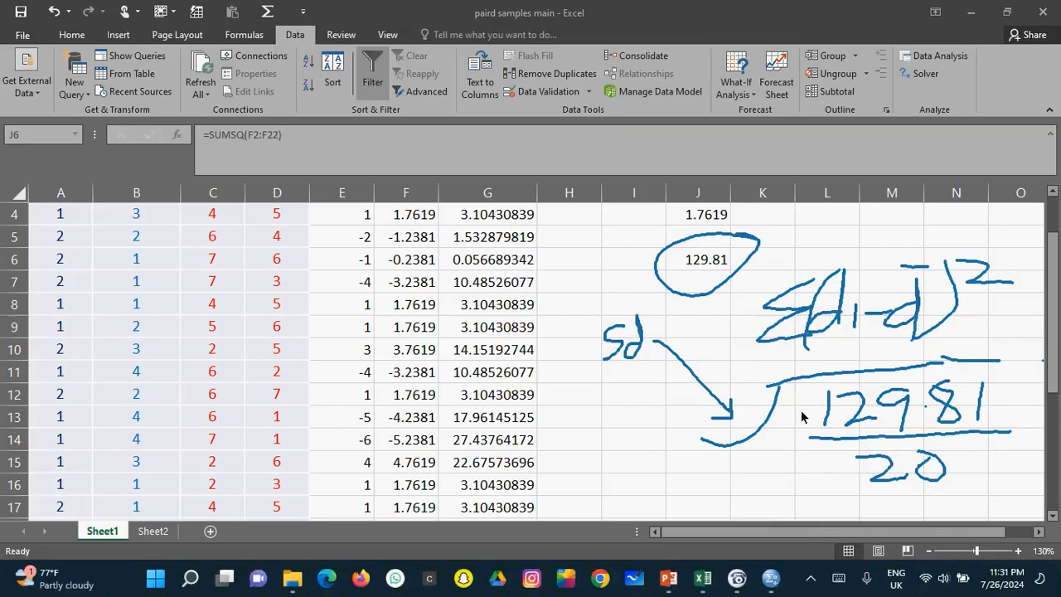
# Calculate the standard deviation in I13 with the formula =SQRT(J6/20).
pyautogui.click(614, 417)
pyautogui.click(614, 417)
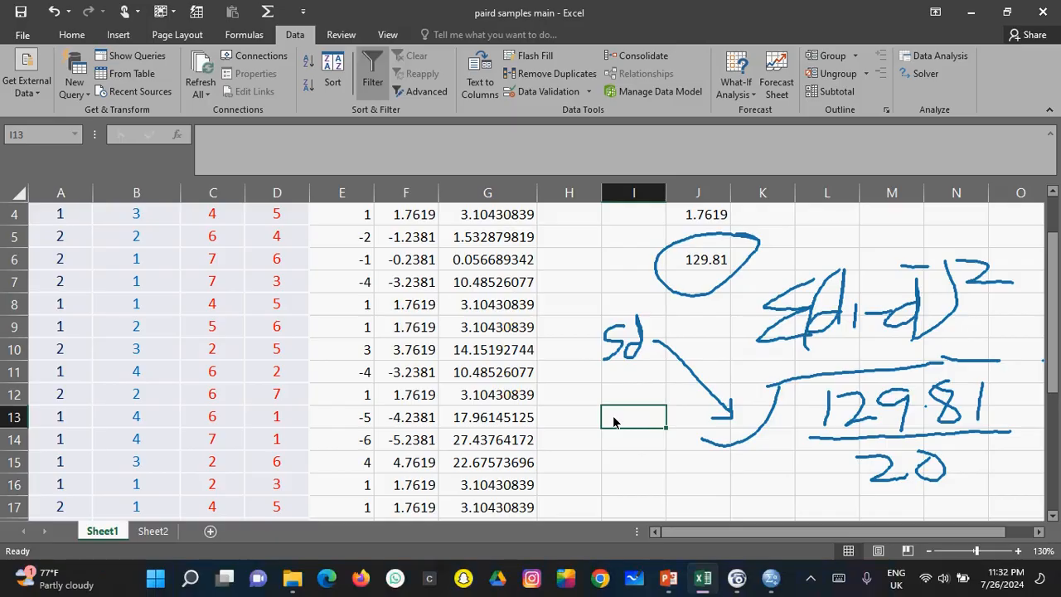
pyautogui.write('=')
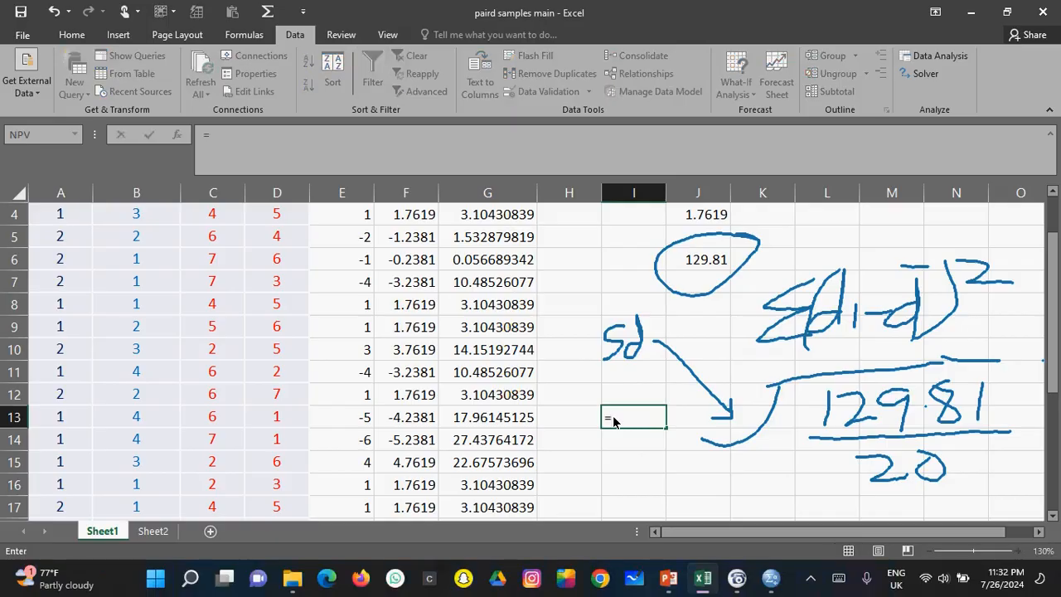
pyautogui.write('SQ')
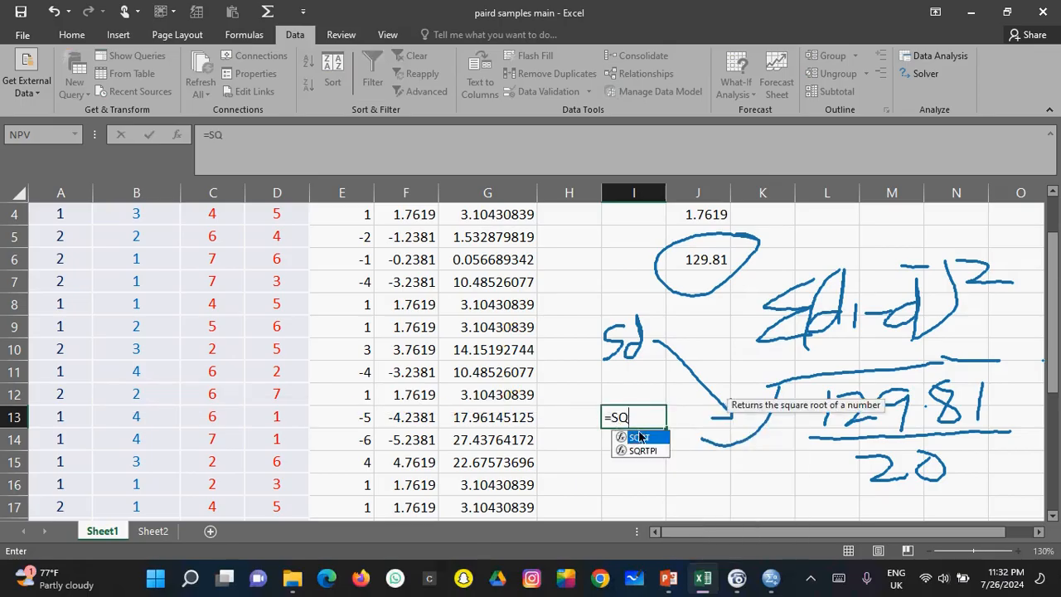
pyautogui.doubleClick(640, 438)
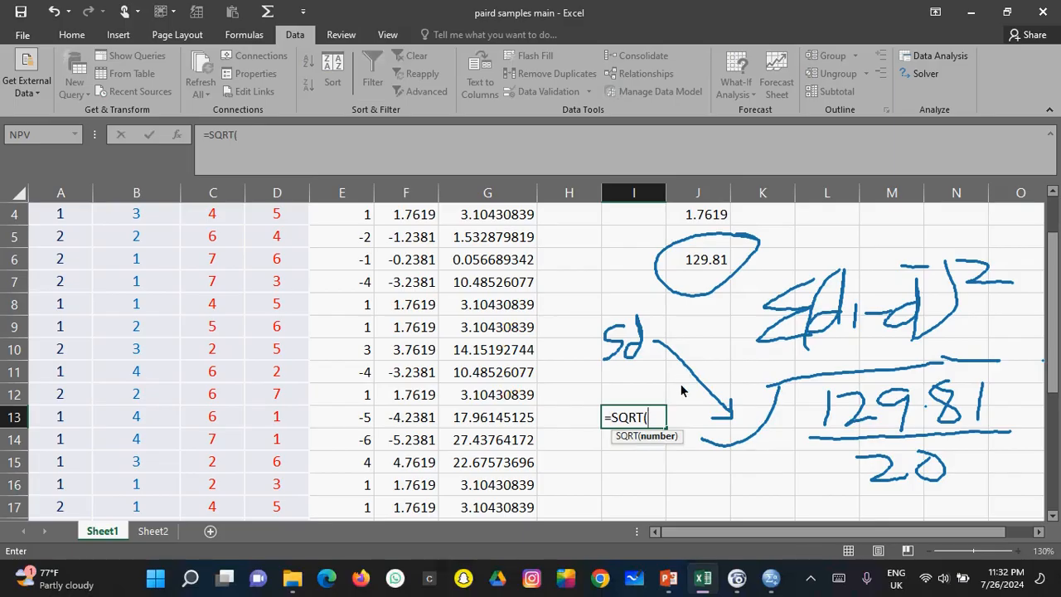
pyautogui.click(712, 262)
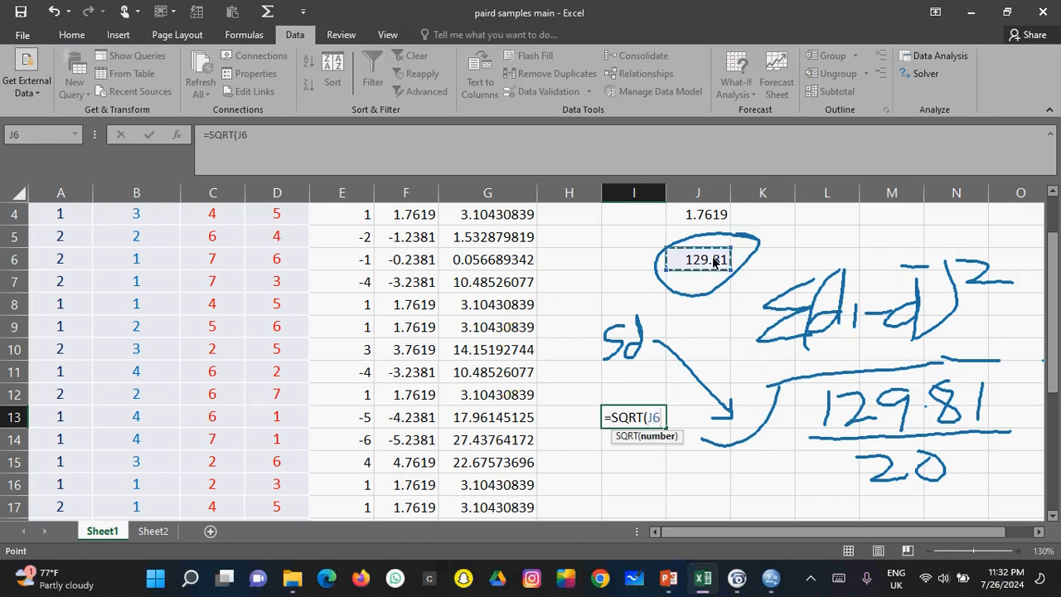
pyautogui.write('/2')
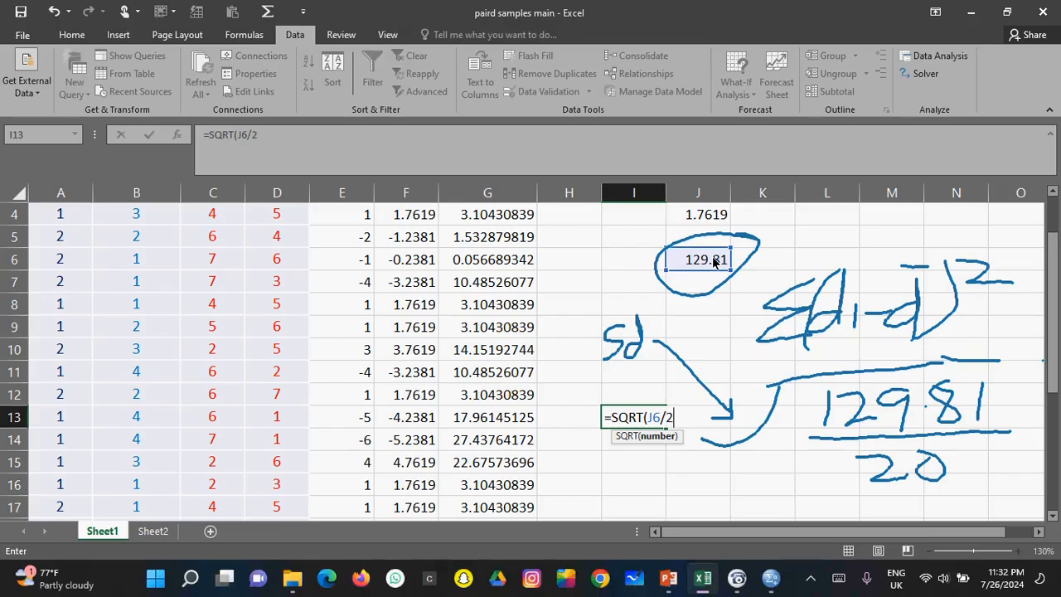
pyautogui.write('0)')
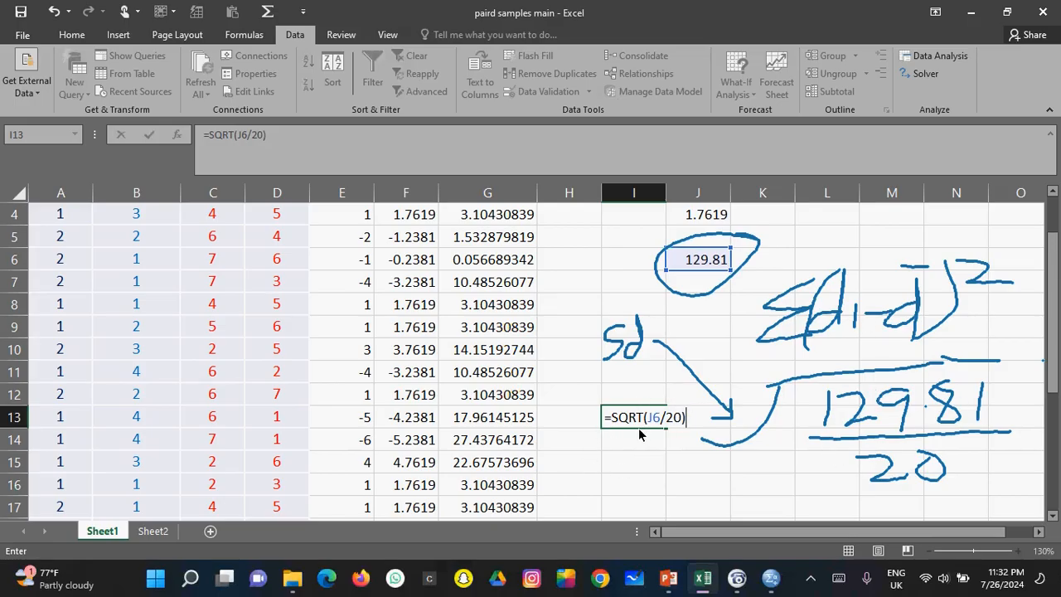
pyautogui.press('Return')
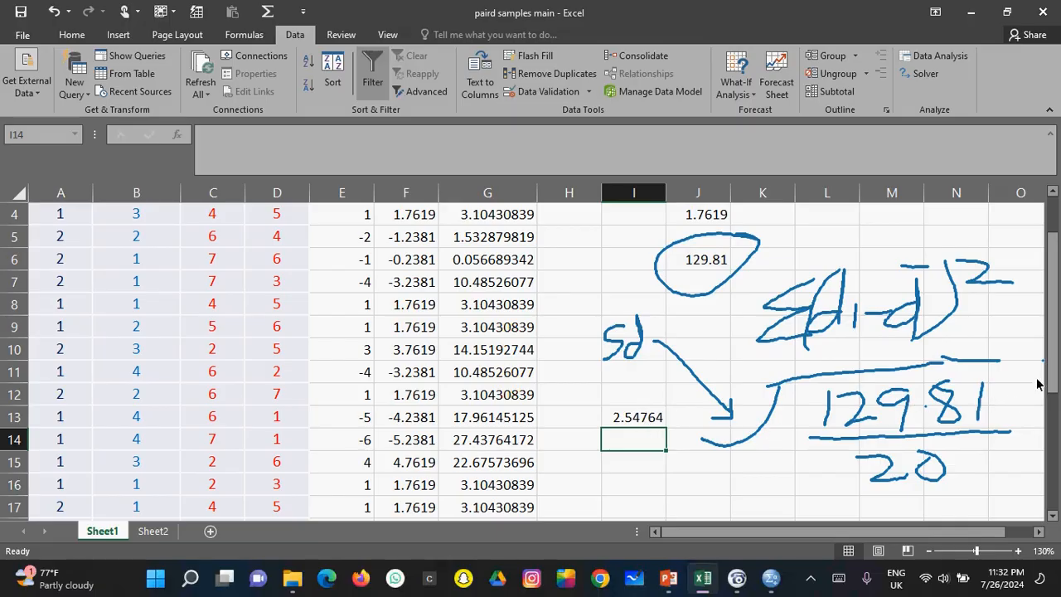
# Check the existing sd figures below the data and label the I13 result SD in H13.
pyautogui.moveTo(1055, 372); pyautogui.dragTo(1036, 494)
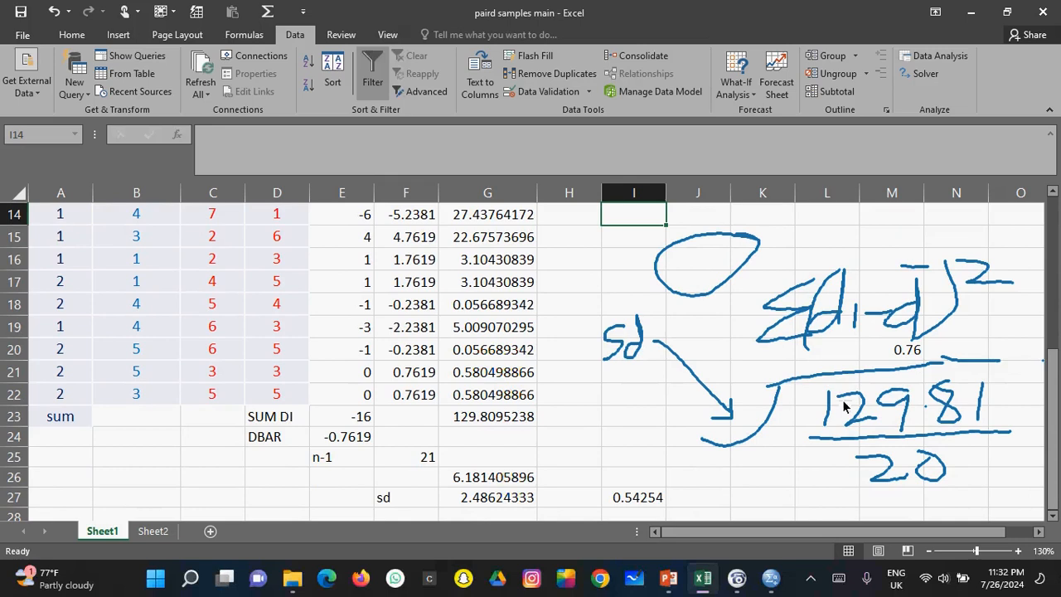
pyautogui.moveTo(1049, 405); pyautogui.dragTo(1054, 286)
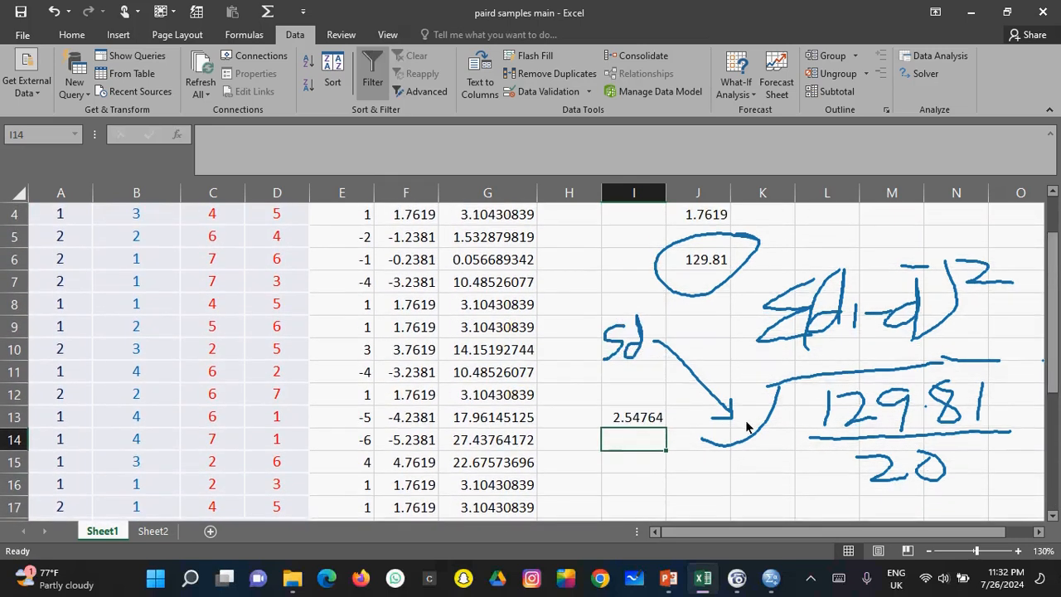
pyautogui.click(627, 421)
pyautogui.click(577, 422)
pyautogui.write('SD')
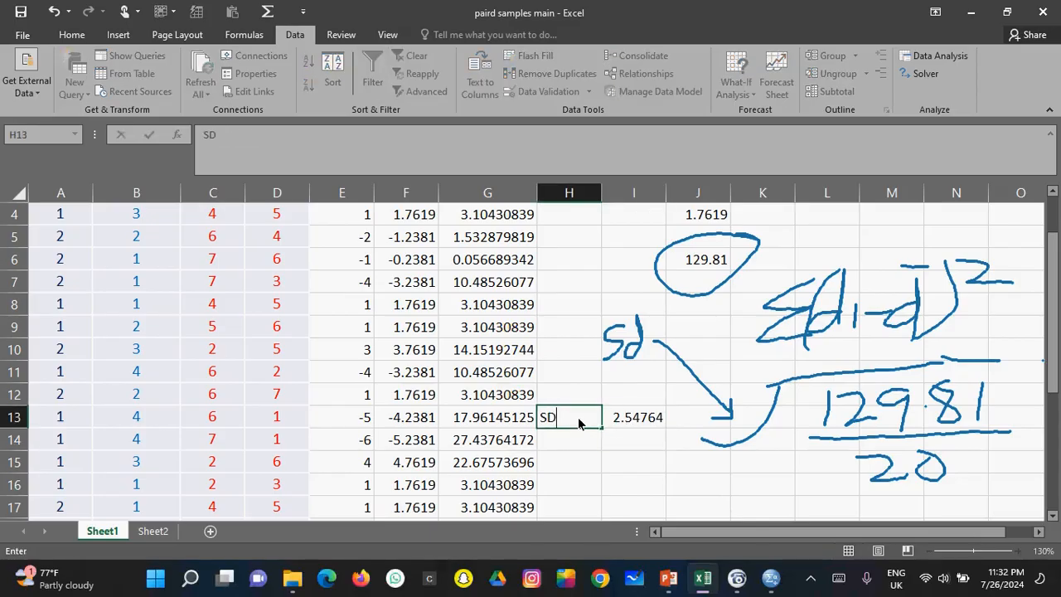
# Calculate the standard error in I14 with the formula =I13/SQRT(21).
pyautogui.click(621, 450)
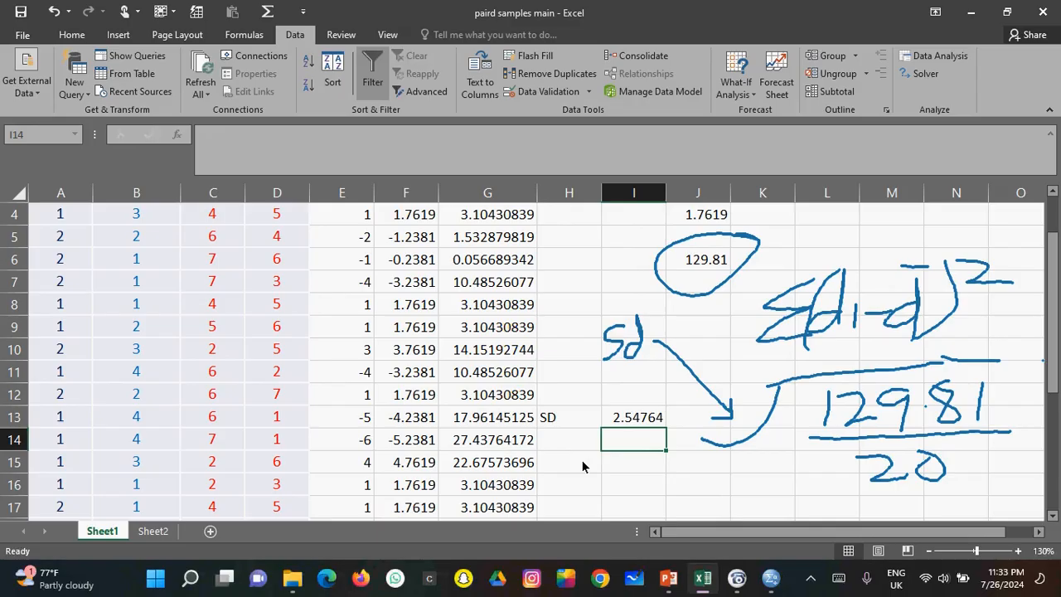
pyautogui.write('=')
pyautogui.click(641, 418)
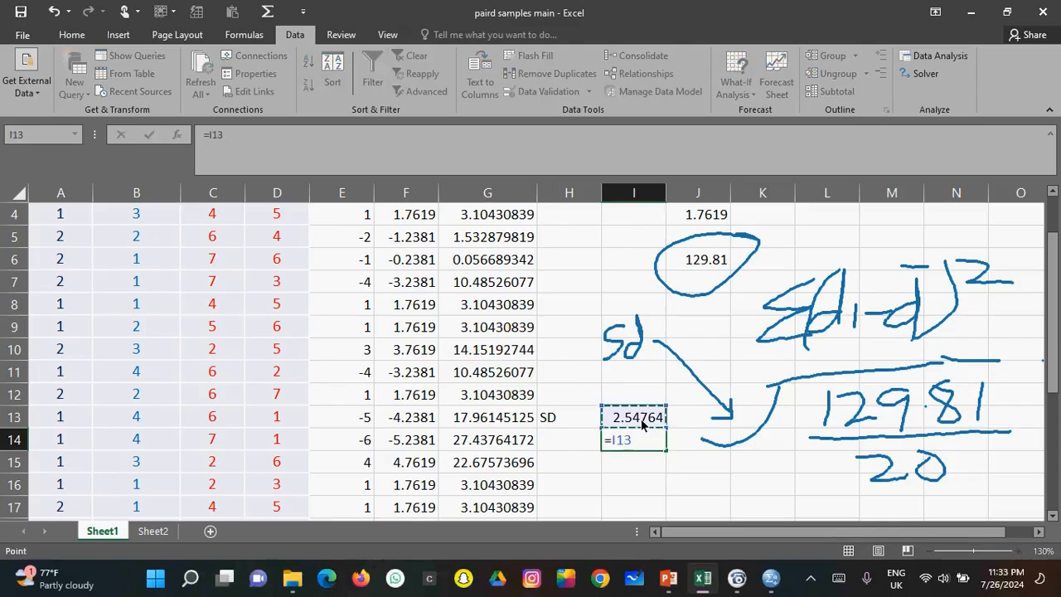
pyautogui.write('/SQ')
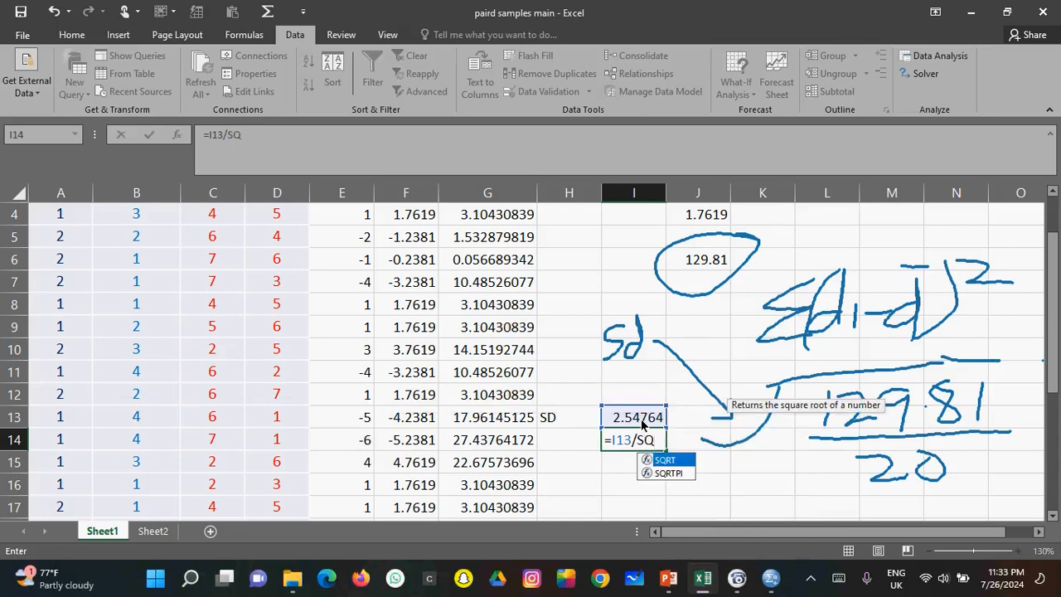
pyautogui.doubleClick(663, 460)
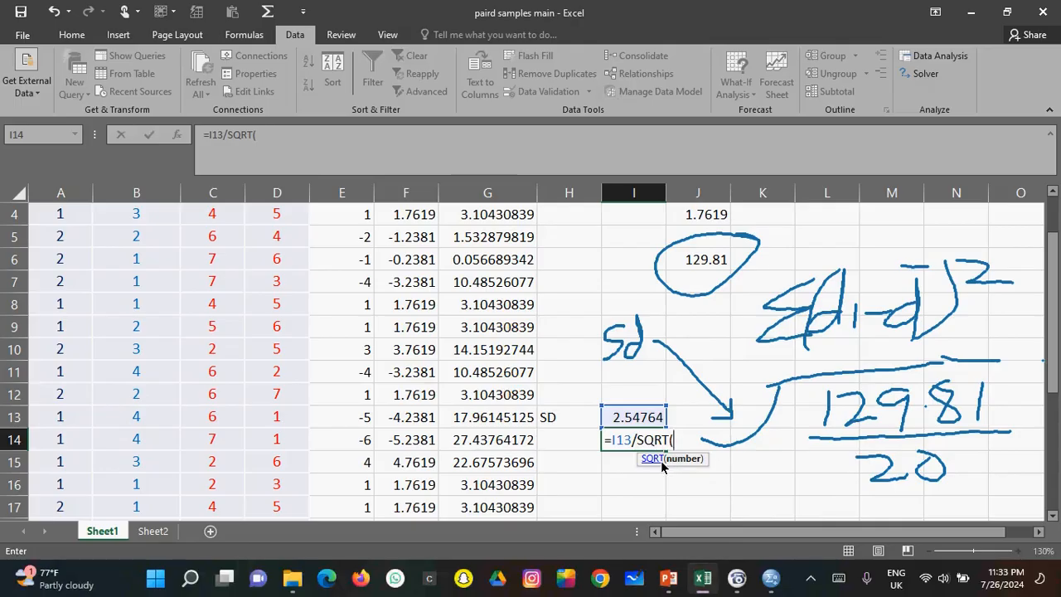
pyautogui.write('21')
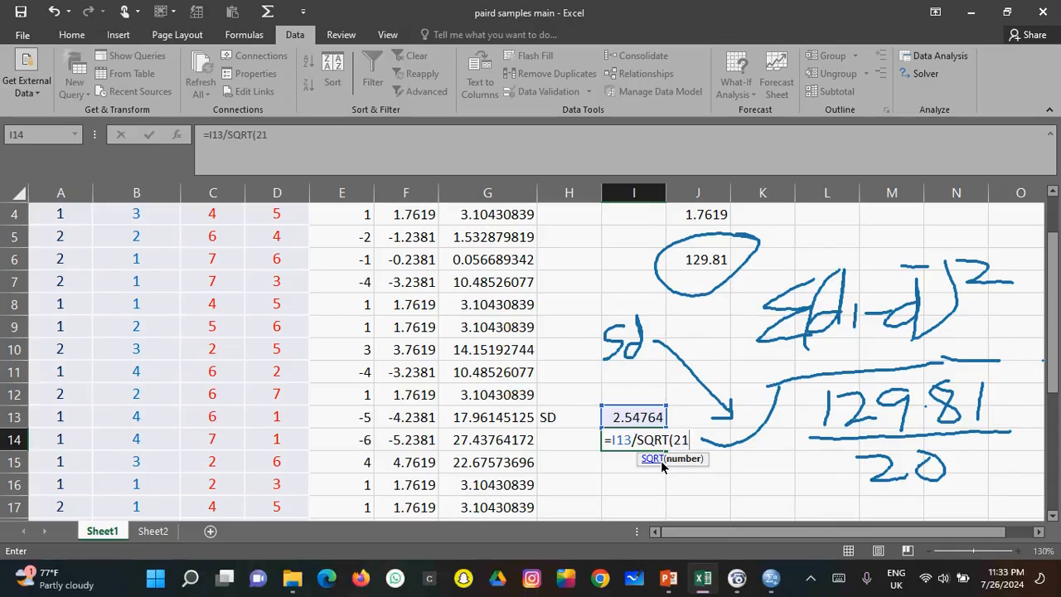
pyautogui.write(')')
pyautogui.press('Return')
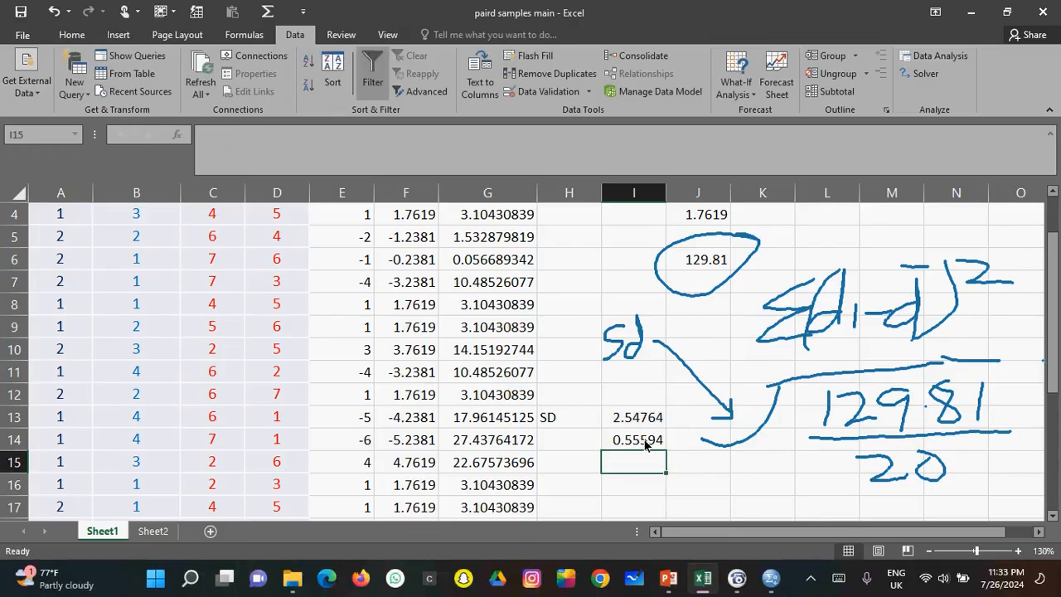
# Label the standard error result in I14 by entering std.error in H14.
pyautogui.click(647, 441)
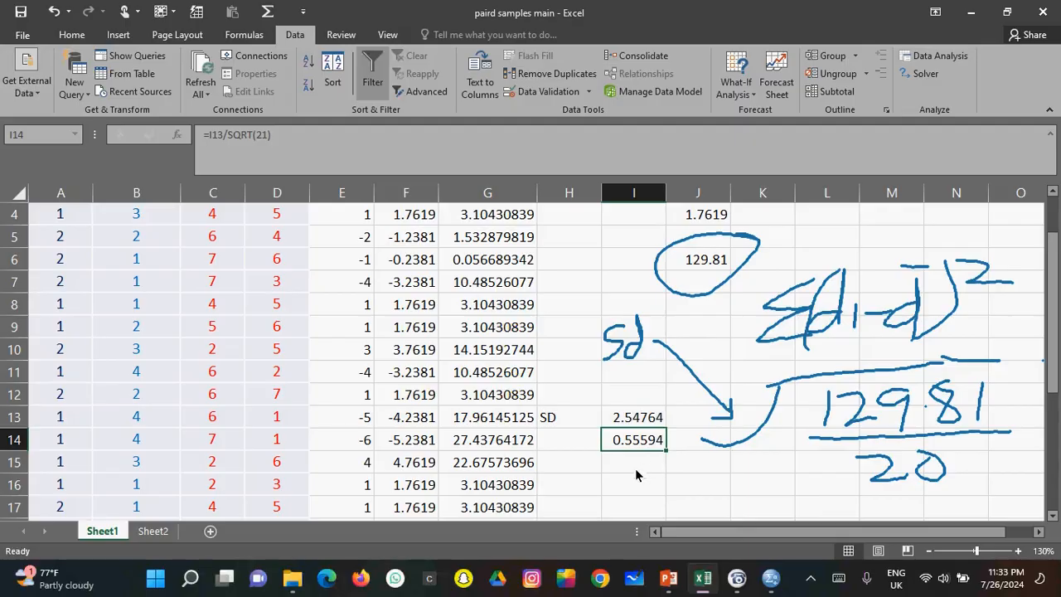
pyautogui.click(559, 446)
pyautogui.write('STA')
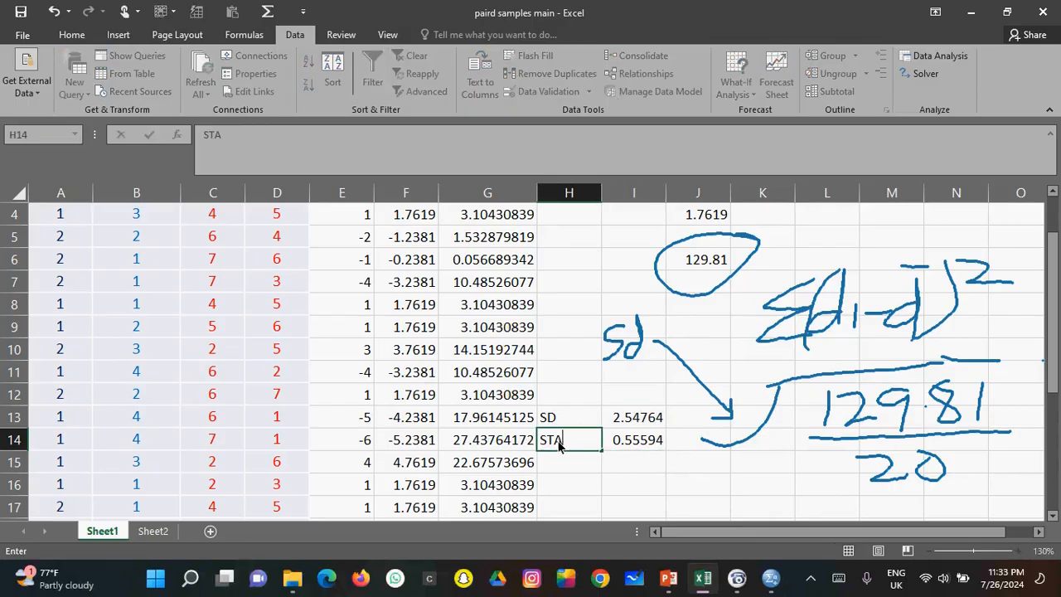
pyautogui.write('NDAR')
pyautogui.press('BackSpace')
pyautogui.press('BackSpace')
pyautogui.press('BackSpace')
pyautogui.press('BackSpace')
pyautogui.press('BackSpace')
pyautogui.press('BackSpace')
pyautogui.press('BackSpace')
pyautogui.write('std.error')
pyautogui.click(638, 479)
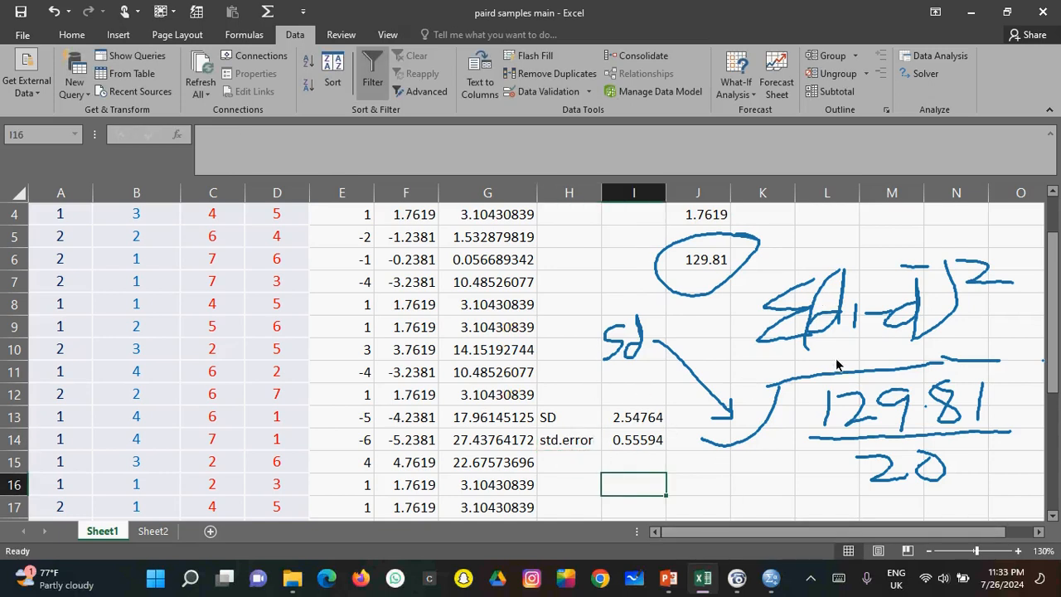
# Clear the existing handwriting and handwrite the formula Std.err = sd/√n beside the results.
pyautogui.click(1005, 128)
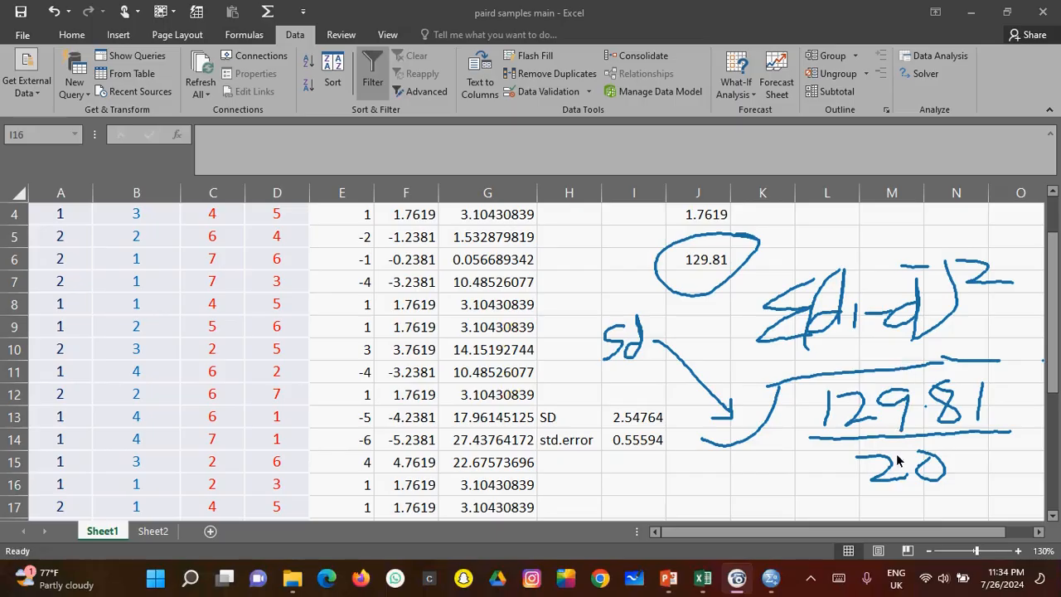
pyautogui.press('Escape')
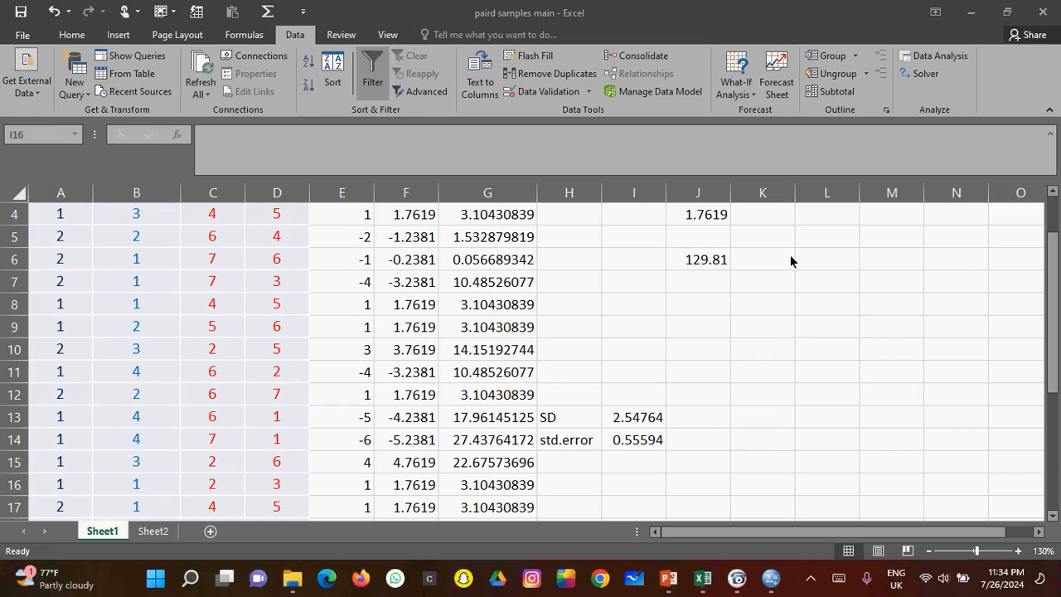
pyautogui.moveTo(673, 318)
pyautogui.mouseDown()
pyautogui.moveTo(660, 354)
pyautogui.moveTo(720, 298)
pyautogui.moveTo(749, 342)
pyautogui.moveTo(751, 318)
pyautogui.moveTo(771, 339)
pyautogui.moveTo(808, 346)
pyautogui.mouseUp()
pyautogui.moveTo(812, 324)
pyautogui.mouseDown()
pyautogui.moveTo(814, 337)
pyautogui.moveTo(877, 324)
pyautogui.mouseUp()
pyautogui.moveTo(856, 340); pyautogui.dragTo(889, 339)
pyautogui.moveTo(936, 285)
pyautogui.mouseDown()
pyautogui.moveTo(915, 313)
pyautogui.moveTo(987, 263)
pyautogui.moveTo(969, 308)
pyautogui.mouseUp()
pyautogui.moveTo(902, 332); pyautogui.dragTo(1026, 305)
pyautogui.moveTo(954, 337); pyautogui.dragTo(941, 386)
pyautogui.moveTo(946, 338)
pyautogui.mouseDown()
pyautogui.moveTo(1019, 325)
pyautogui.moveTo(1006, 364)
pyautogui.mouseUp()
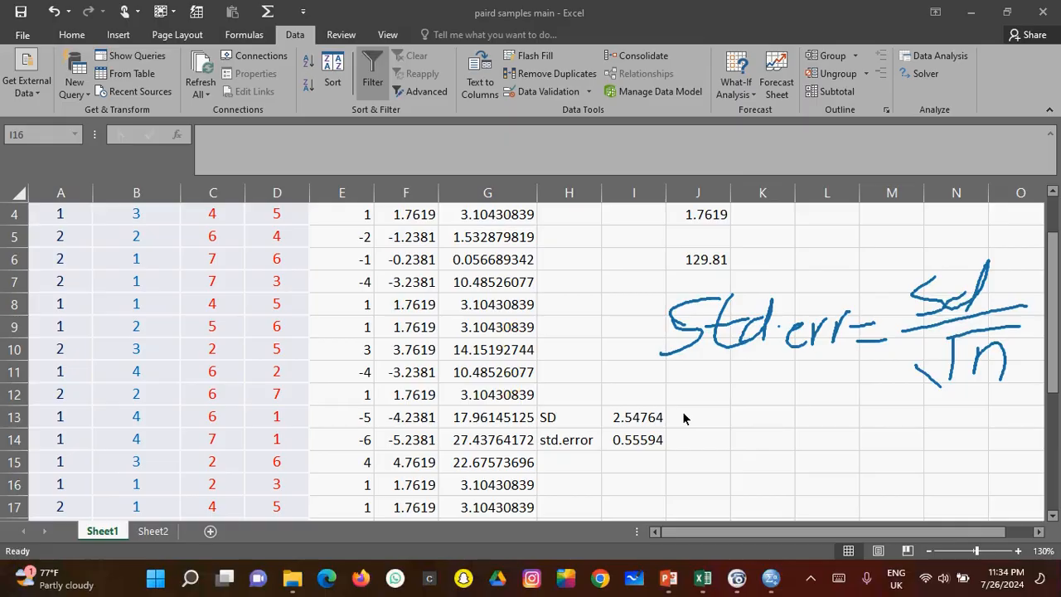
# Handwrite √20 above the formula, writing over its last digit, and circle the standard error in I14.
pyautogui.moveTo(812, 230); pyautogui.dragTo(781, 247)
pyautogui.moveTo(805, 224); pyautogui.dragTo(861, 219)
pyautogui.moveTo(827, 251)
pyautogui.mouseDown()
pyautogui.moveTo(839, 272)
pyautogui.moveTo(867, 270)
pyautogui.mouseUp()
pyautogui.moveTo(868, 254); pyautogui.dragTo(901, 261)
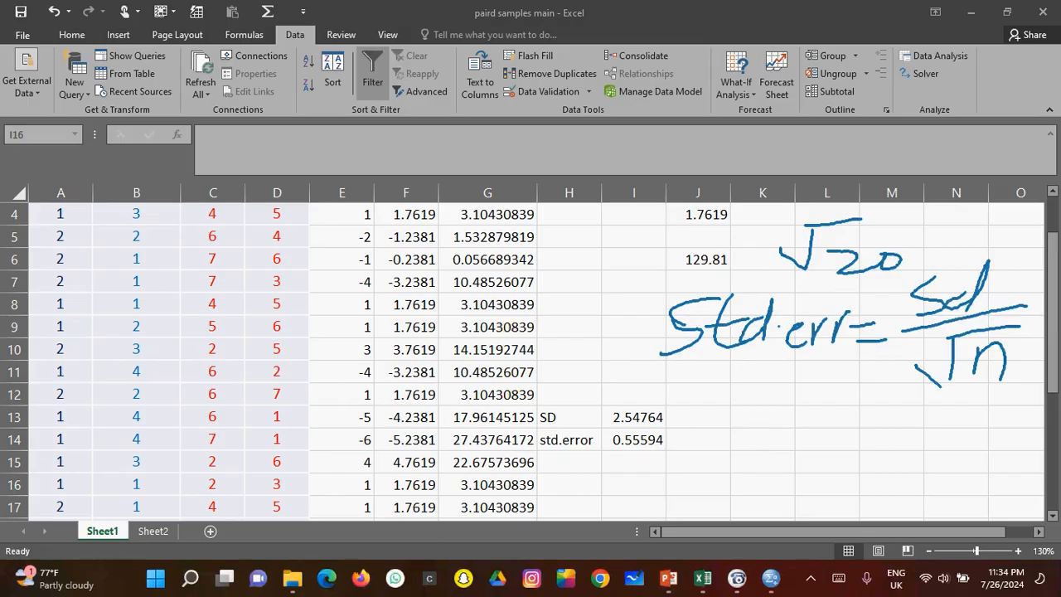
pyautogui.moveTo(887, 259)
pyautogui.mouseDown()
pyautogui.moveTo(885, 242)
pyautogui.moveTo(896, 285)
pyautogui.moveTo(892, 272)
pyautogui.mouseUp()
pyautogui.moveTo(670, 439)
pyautogui.mouseDown()
pyautogui.moveTo(613, 428)
pyautogui.moveTo(606, 450)
pyautogui.moveTo(619, 466)
pyautogui.moveTo(668, 456)
pyautogui.moveTo(670, 442)
pyautogui.mouseUp()
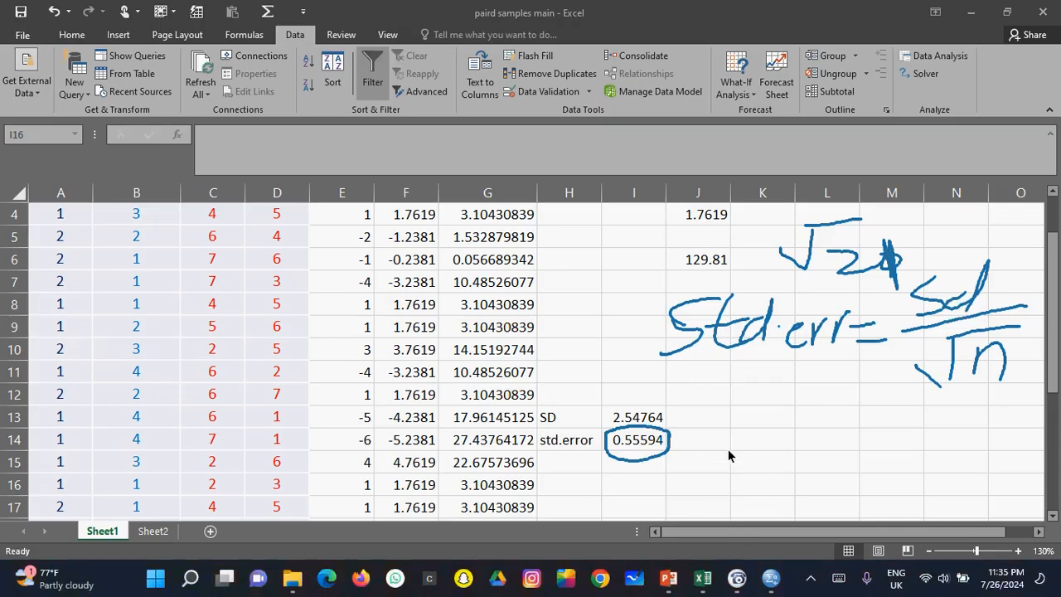
# Switch to SPSS, open the Paired-Samples T Test dialog and clear the handwriting from the screen.
pyautogui.click(770, 584)
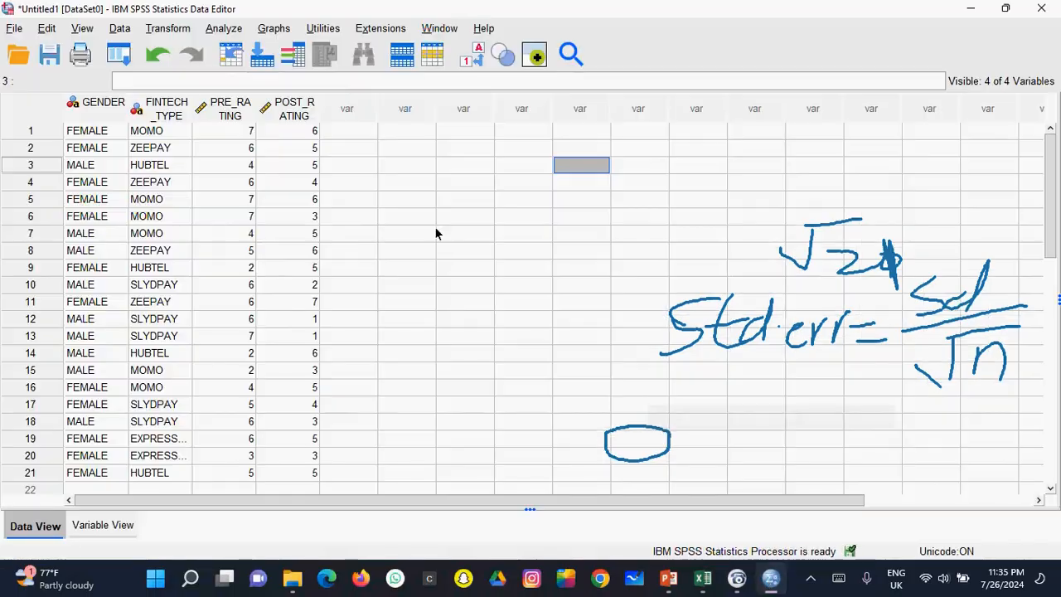
pyautogui.click(224, 28)
pyautogui.click(224, 28)
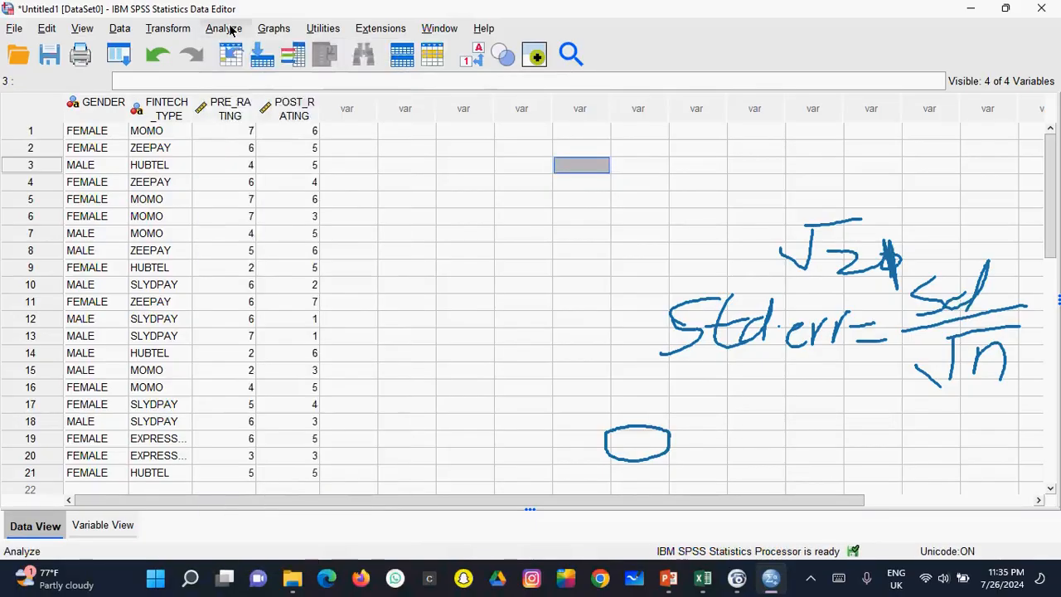
pyautogui.click(227, 29)
pyautogui.click(393, 305)
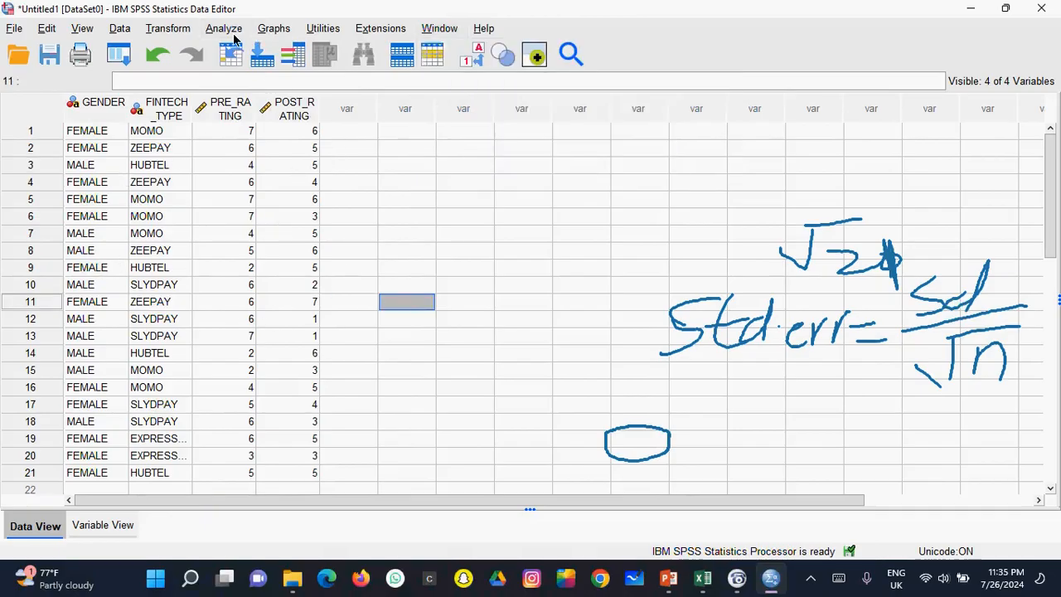
pyautogui.click(228, 30)
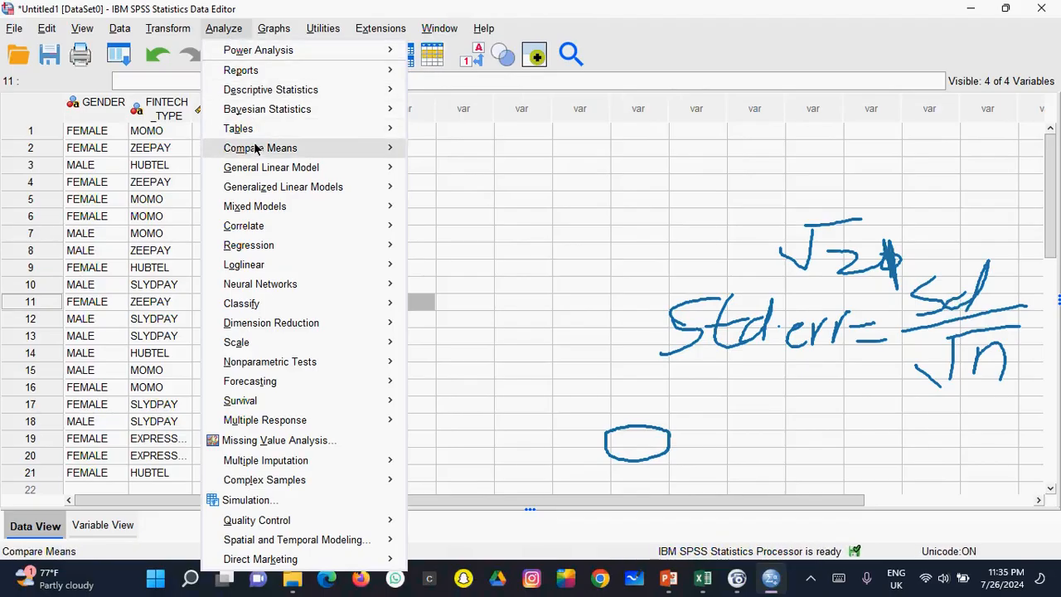
pyautogui.moveTo(257, 151)
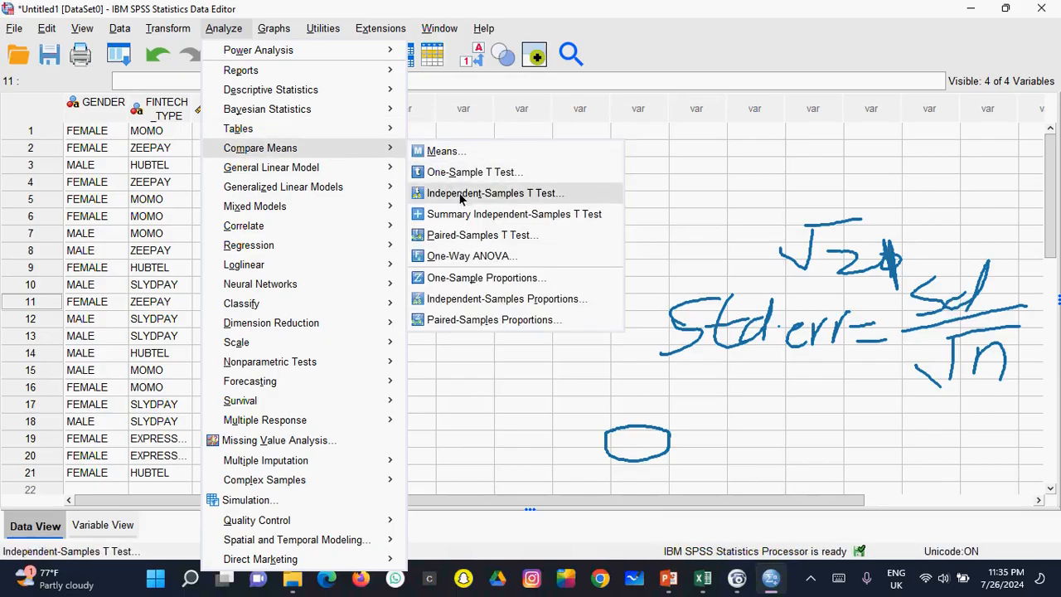
pyautogui.click(498, 238)
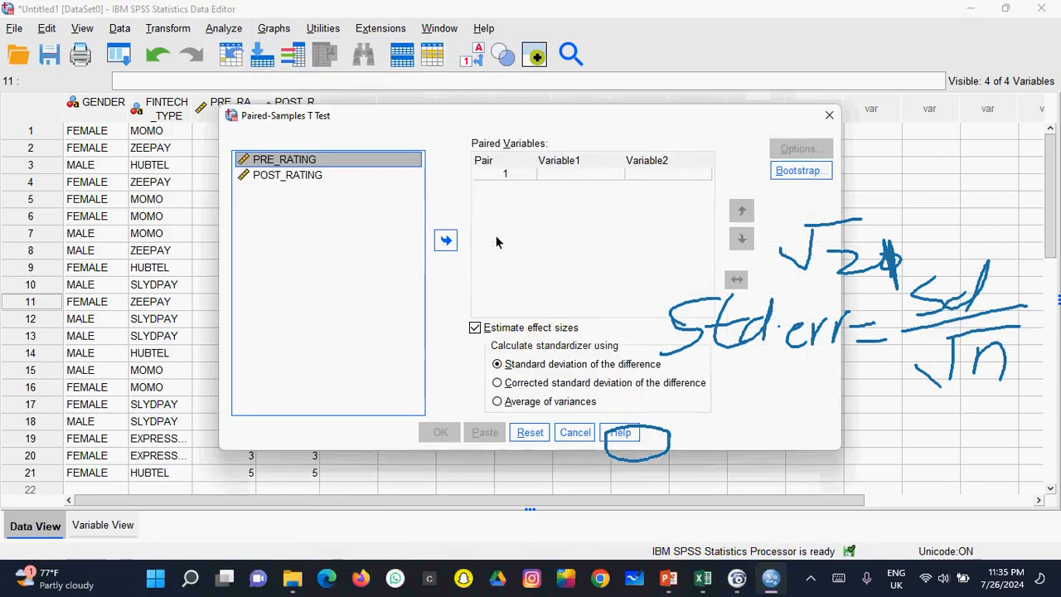
pyautogui.click(1007, 131)
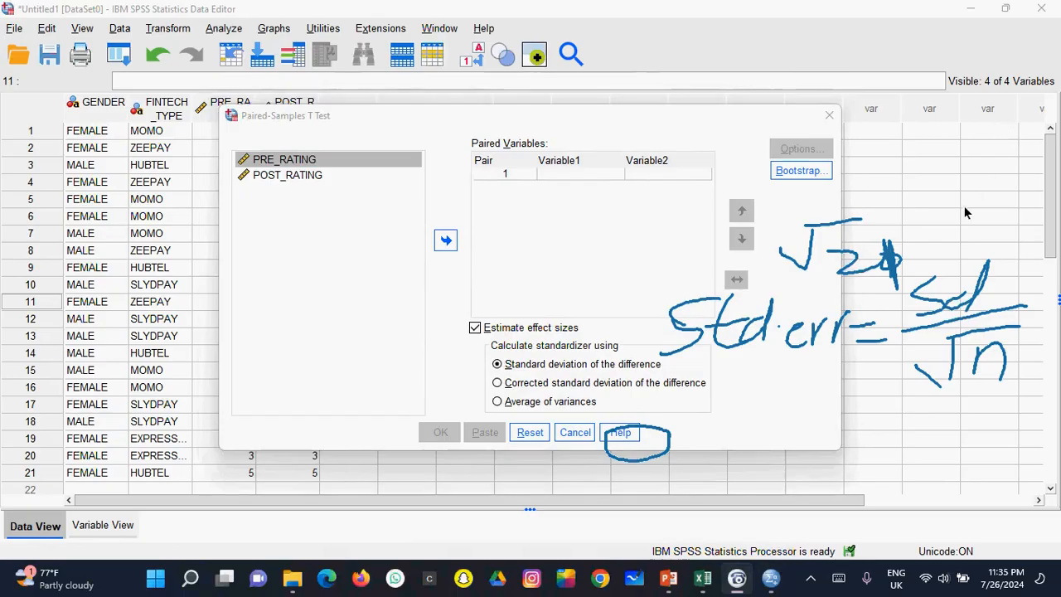
pyautogui.click(920, 462)
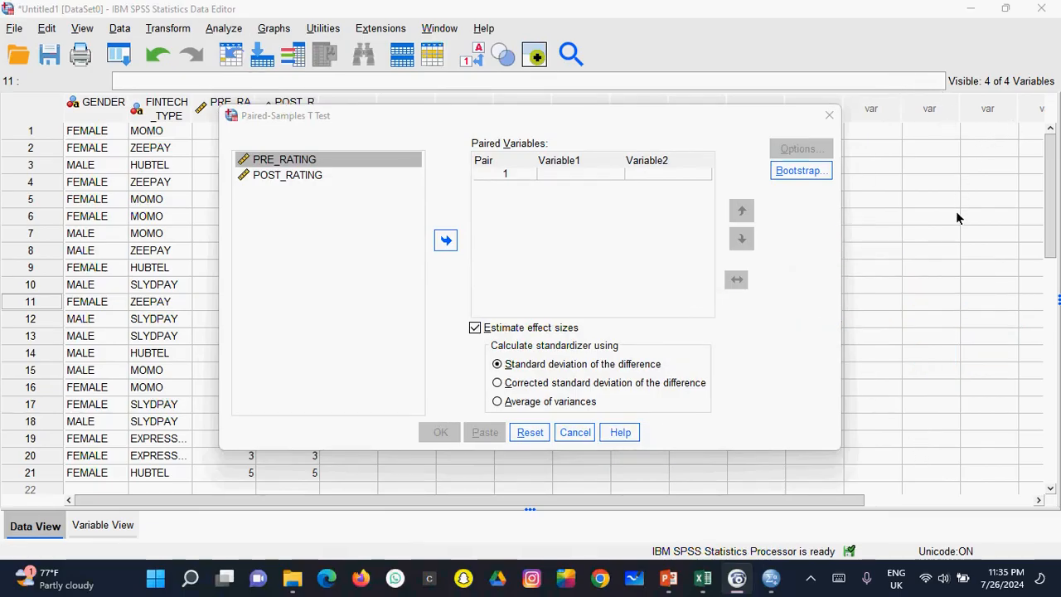
pyautogui.click(796, 290)
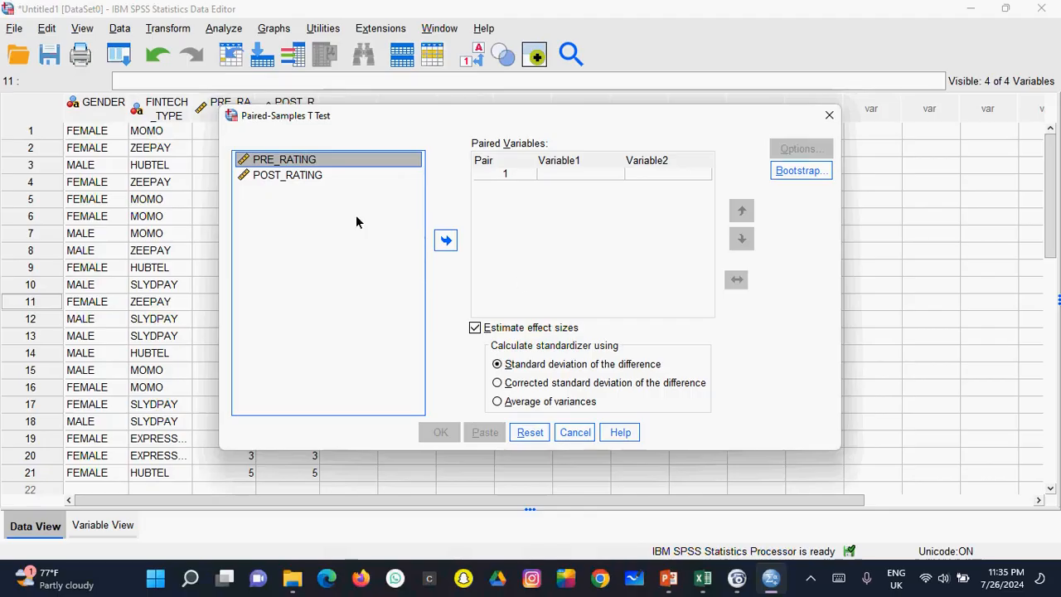
# Assign PRE_RATING as Variable1 and POST_RATING as Variable2 of pair 1.
pyautogui.click(306, 163)
pyautogui.click(446, 241)
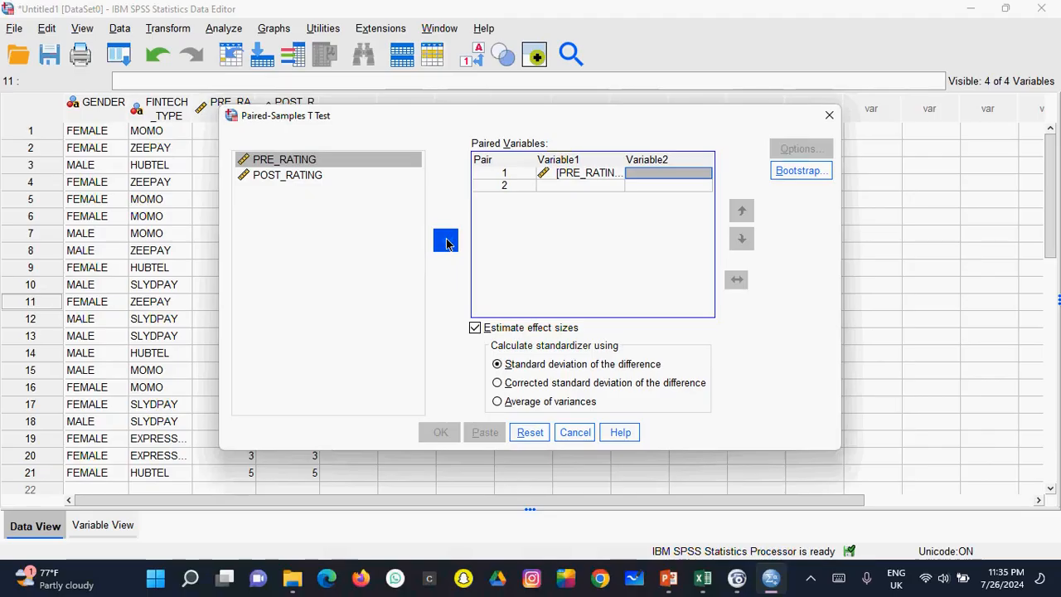
pyautogui.click(325, 174)
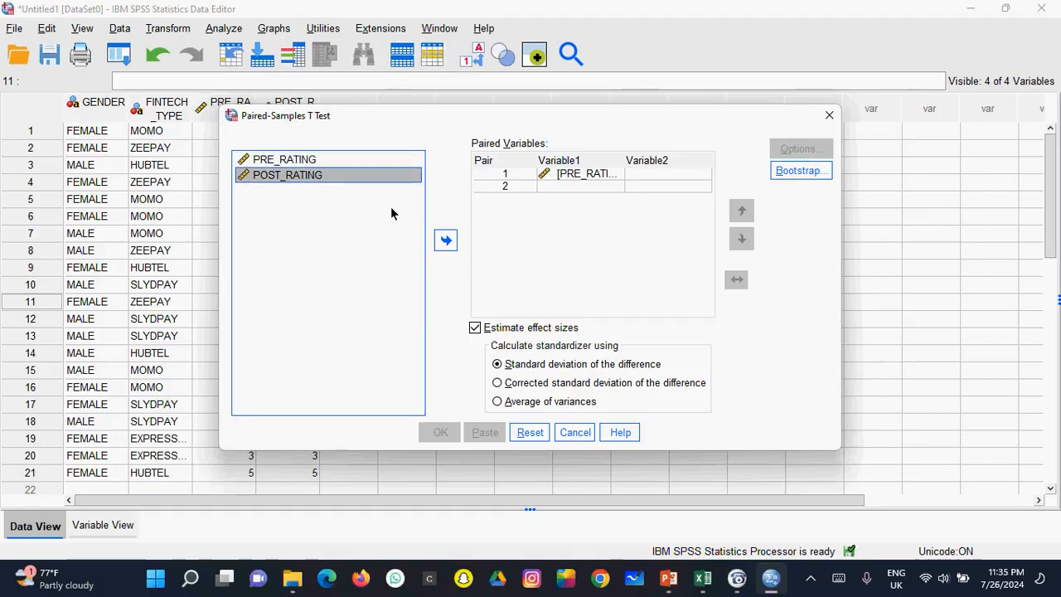
pyautogui.click(446, 241)
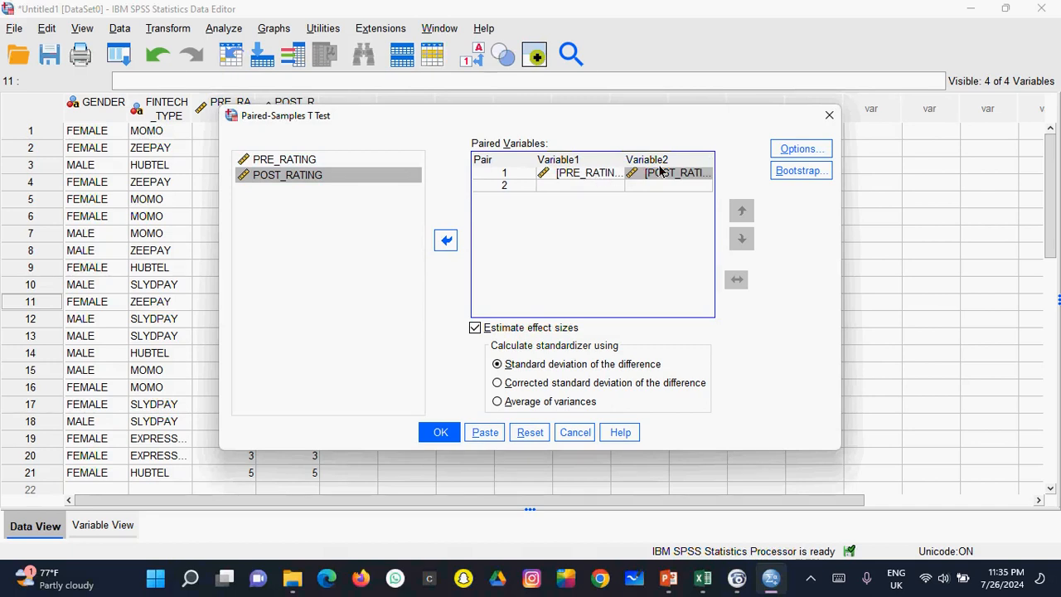
# Keep the 95% confidence interval with cases excluded analysis by analysis, and run the paired samples t test.
pyautogui.click(792, 155)
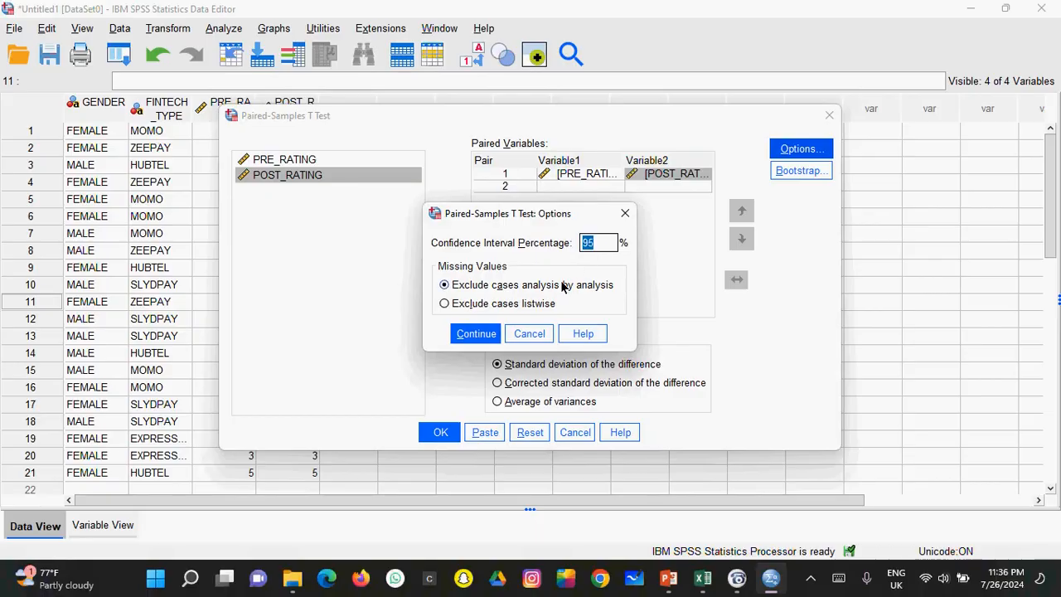
pyautogui.click(475, 333)
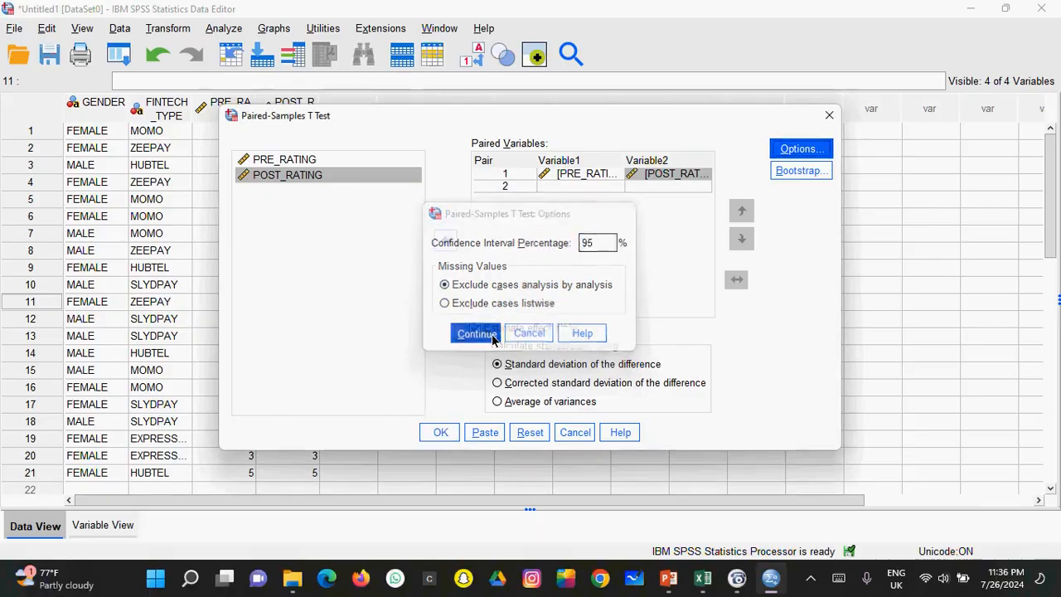
pyautogui.click(441, 433)
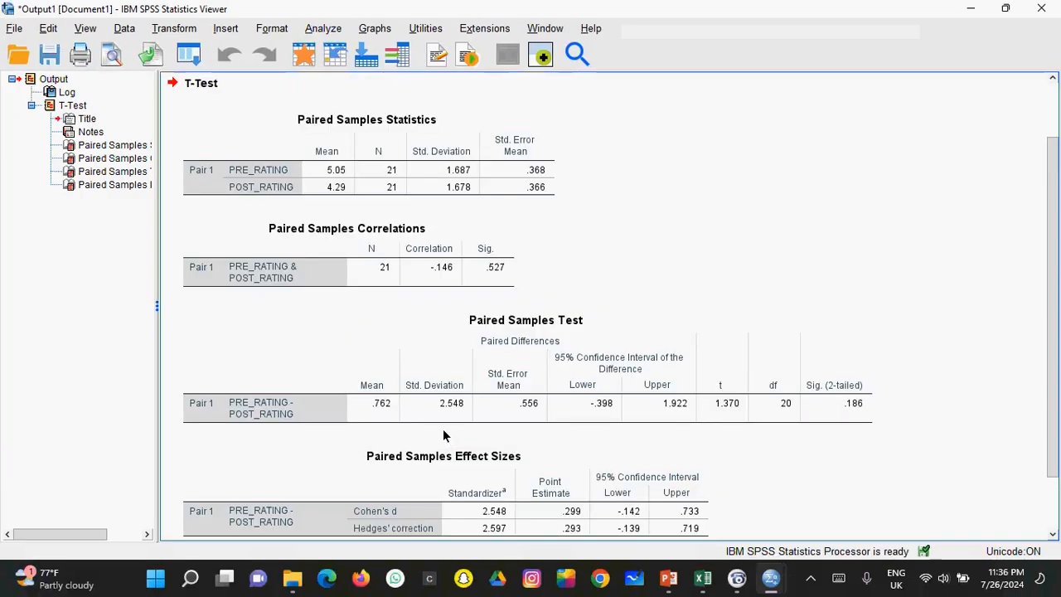
pyautogui.click(480, 389)
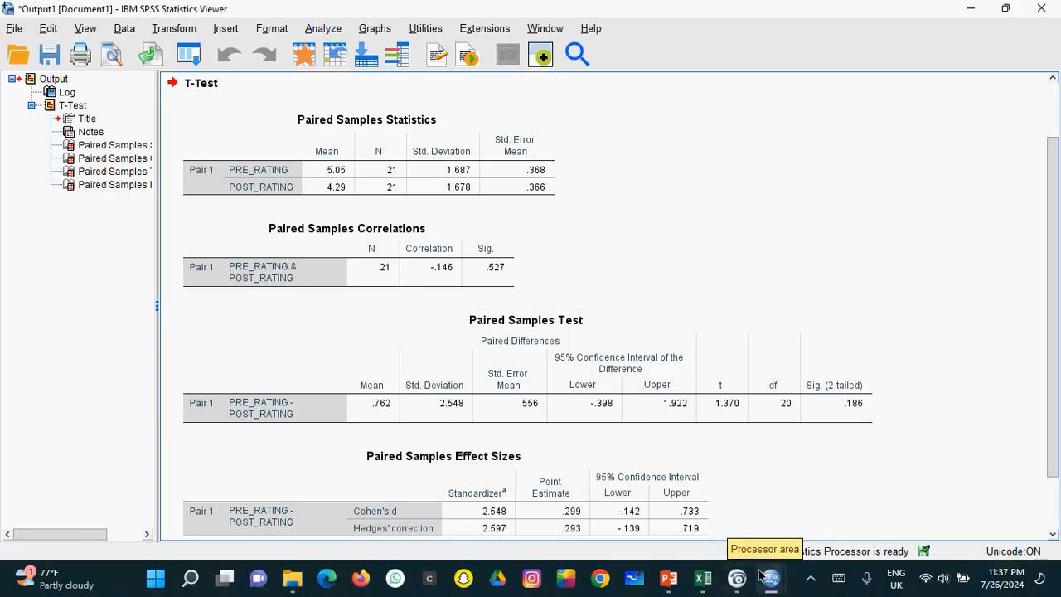
# Switch to Excel and format the mean difference in J2 as a number with 2 decimal places.
pyautogui.click(703, 577)
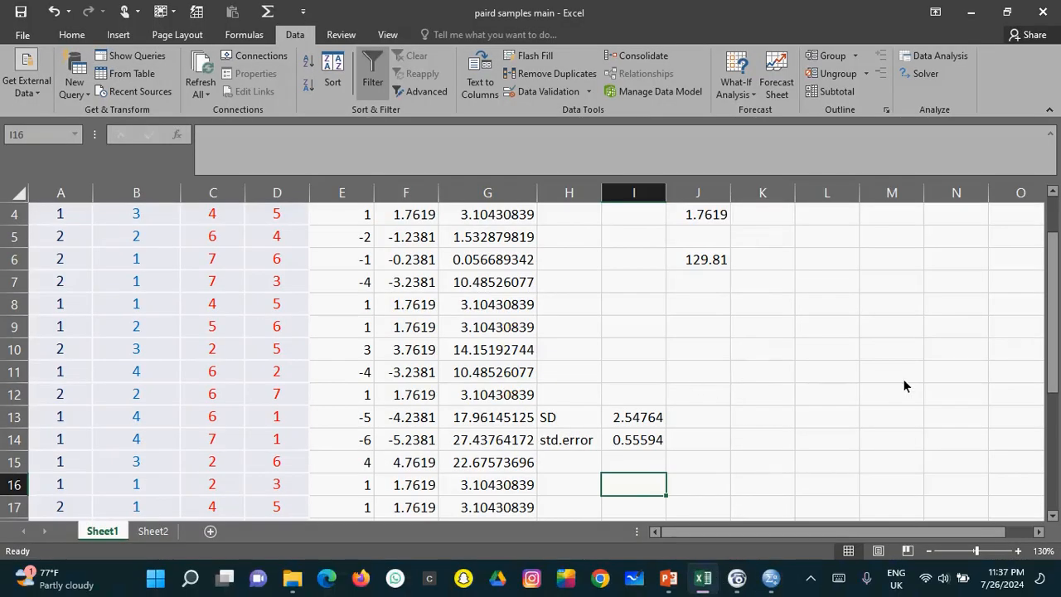
pyautogui.moveTo(1051, 396); pyautogui.dragTo(1053, 323)
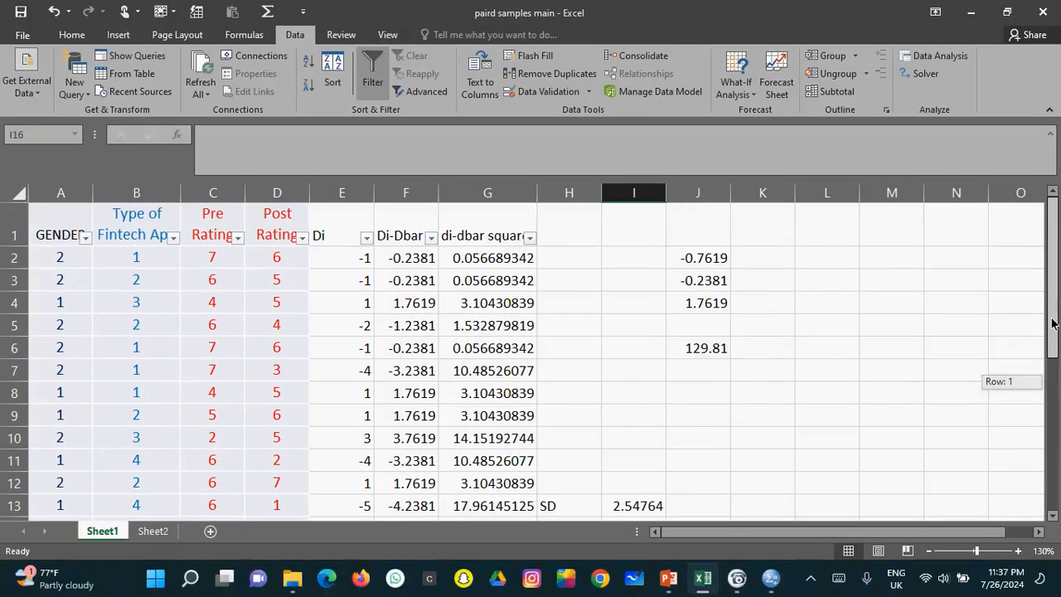
pyautogui.click(712, 257)
pyautogui.rightClick(712, 258)
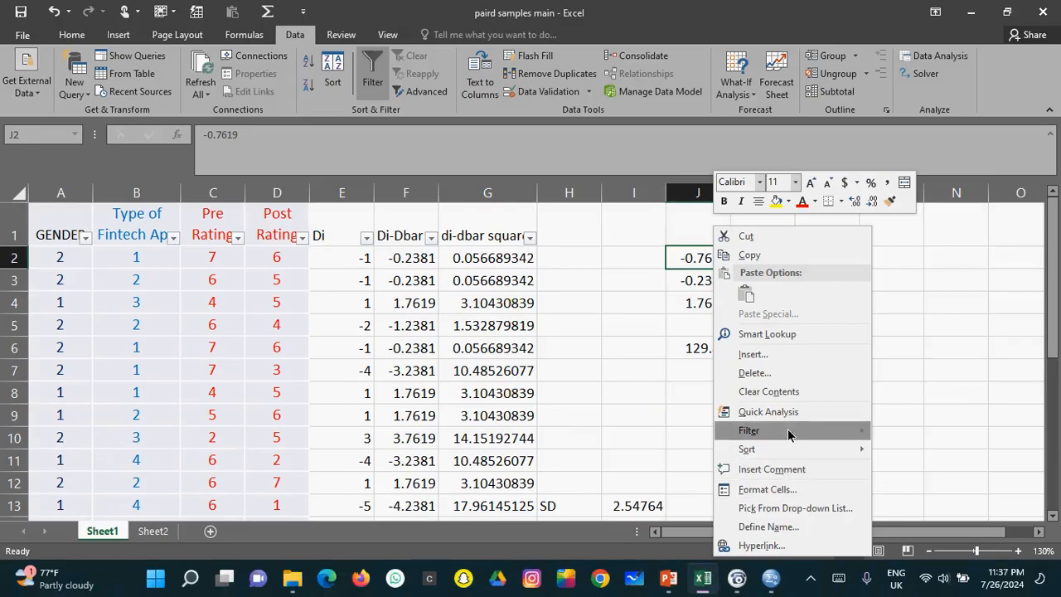
pyautogui.click(800, 489)
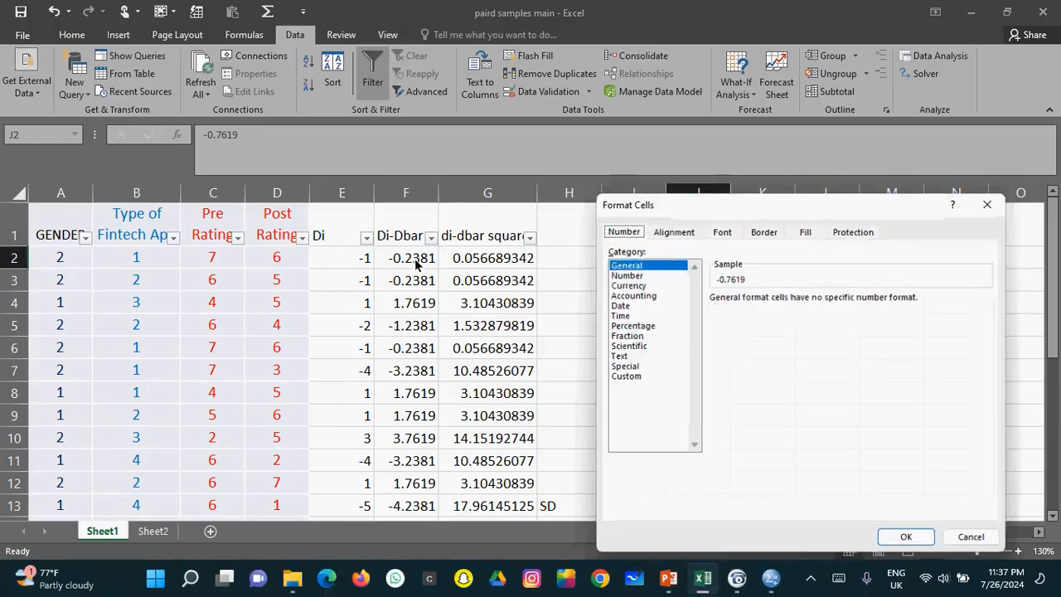
pyautogui.click(622, 276)
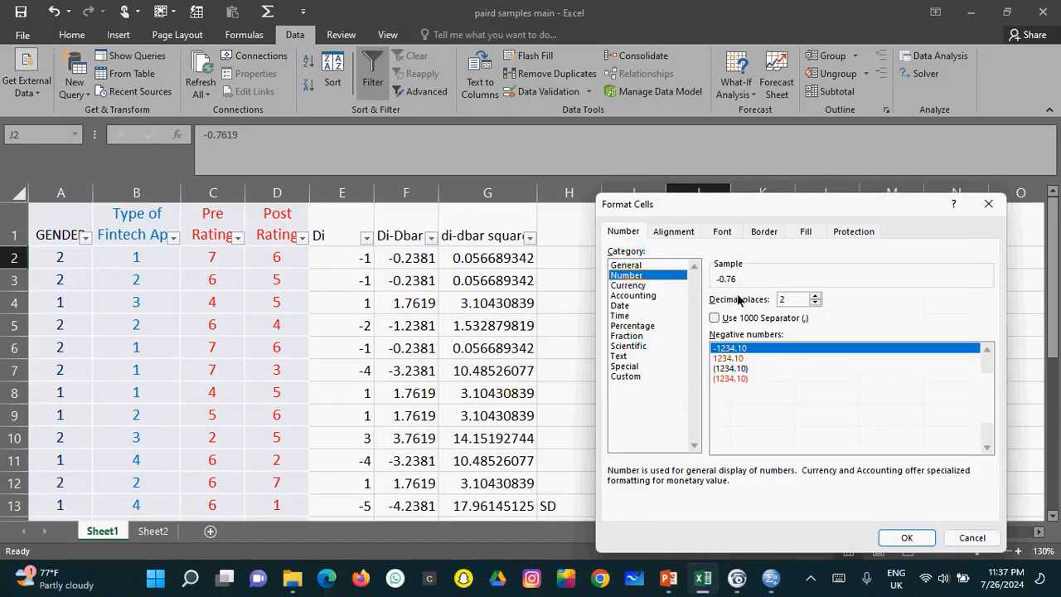
pyautogui.click(897, 538)
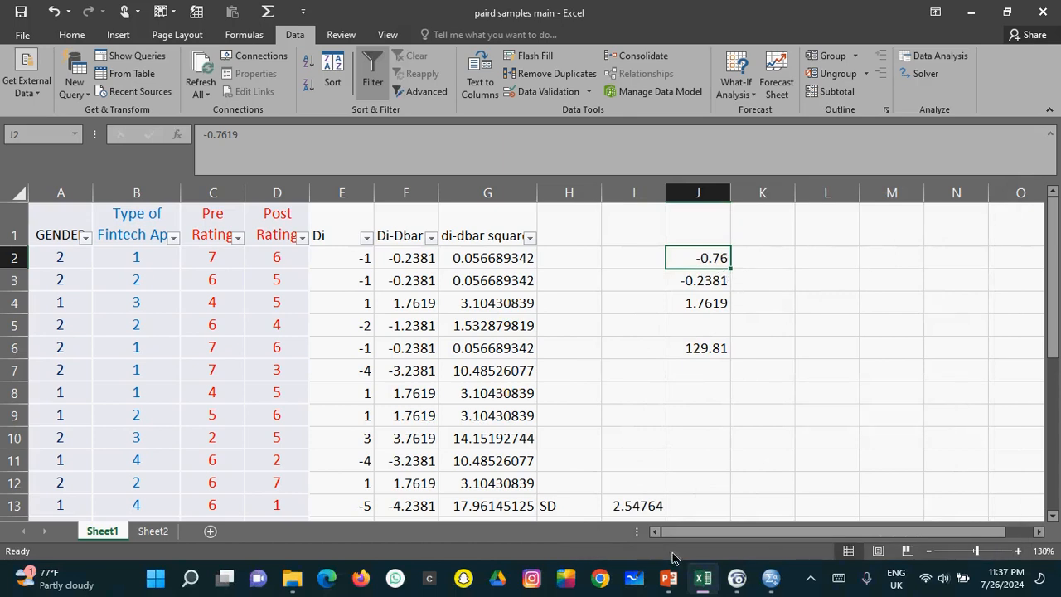
# Compare the Paired Samples Test mean, standard deviation and standard error in SPSS with the DBAR, SD and std.error cells in Excel.
pyautogui.click(769, 578)
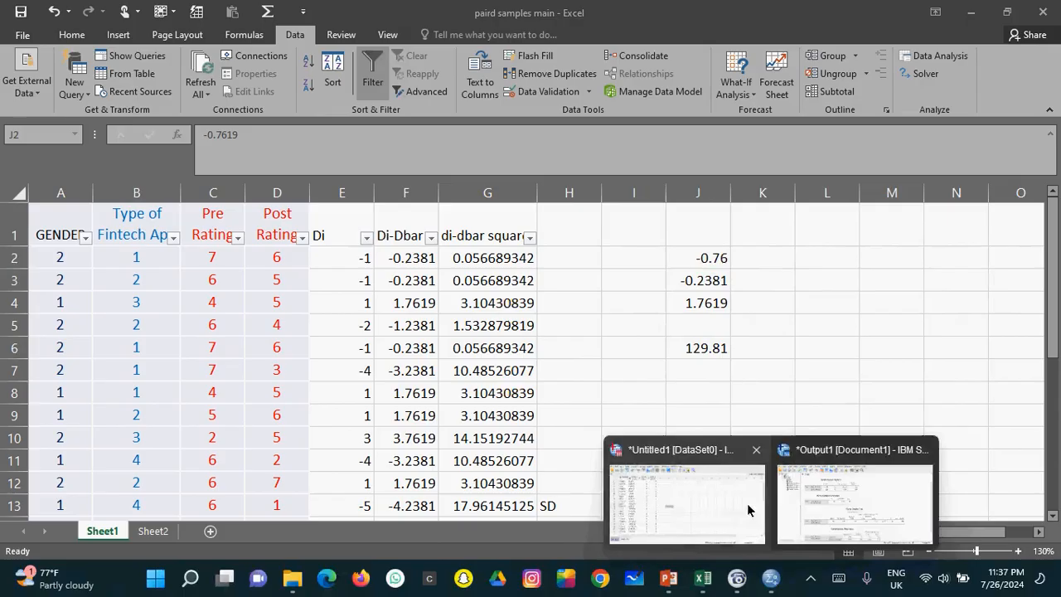
pyautogui.click(827, 508)
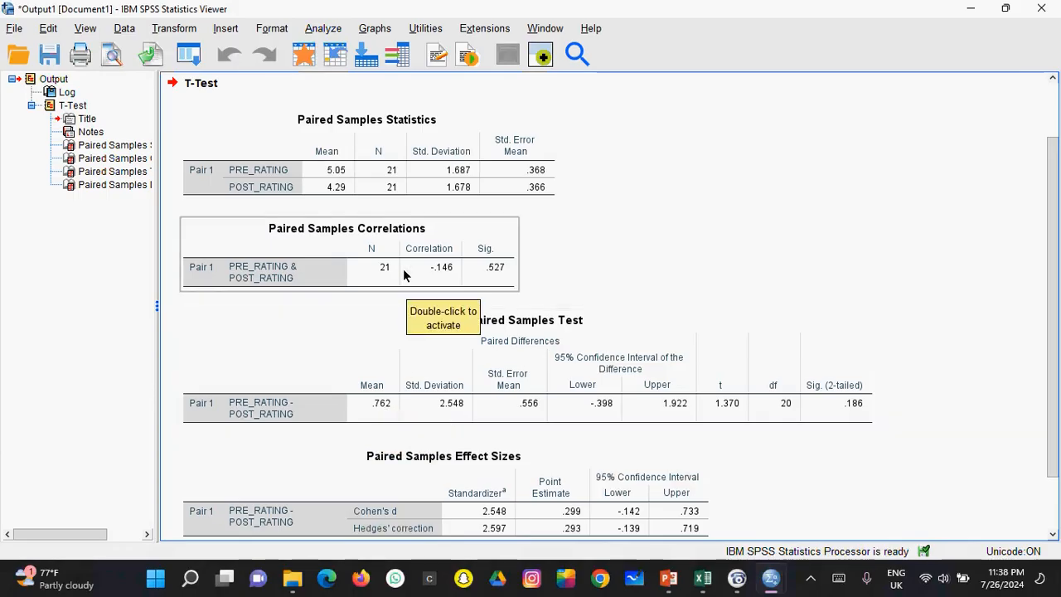
pyautogui.click(393, 244)
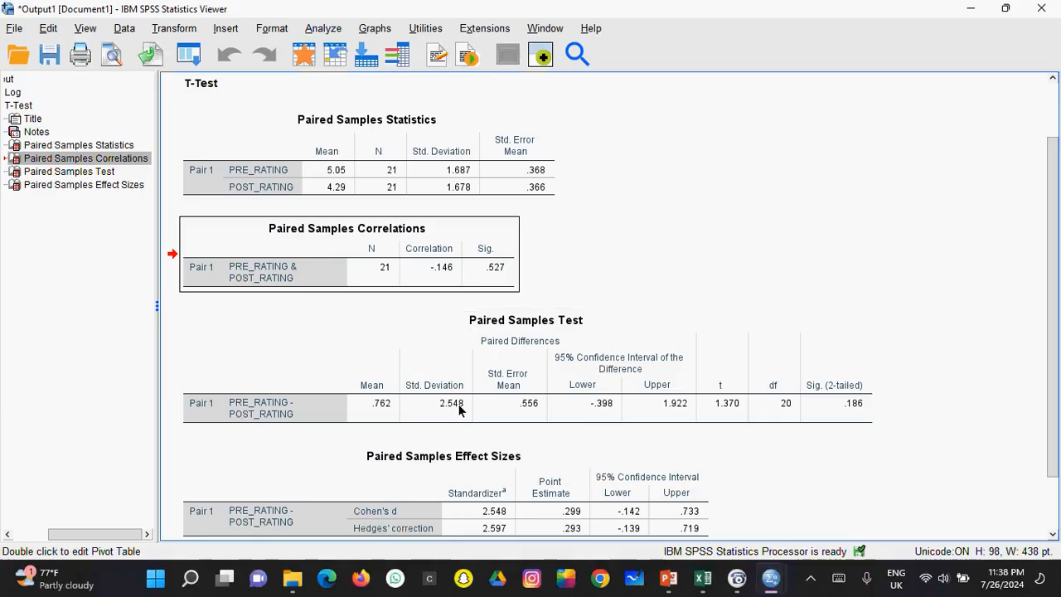
pyautogui.click(703, 577)
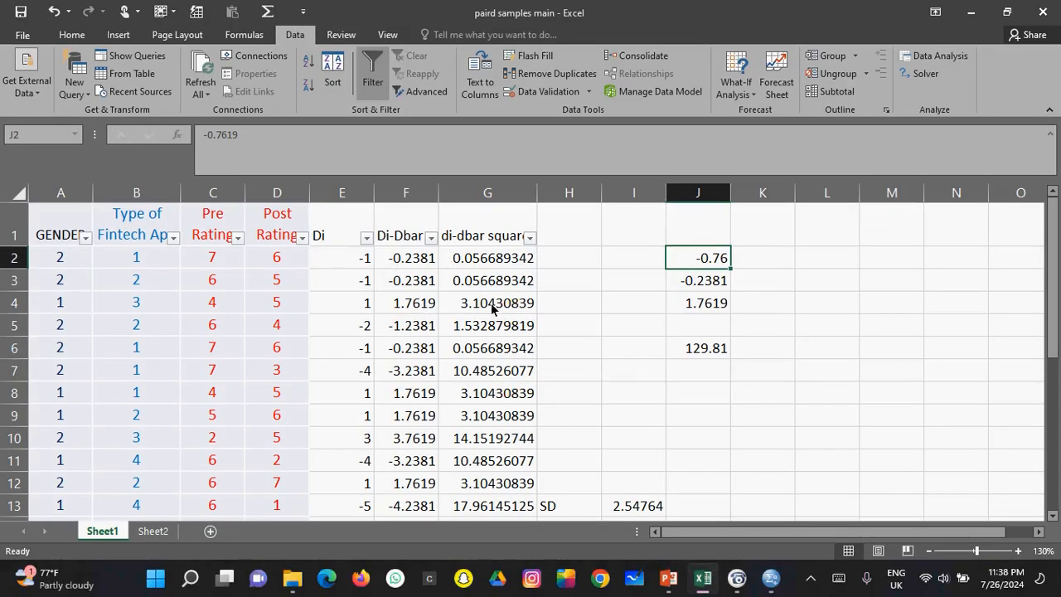
pyautogui.moveTo(1056, 349); pyautogui.dragTo(1056, 471)
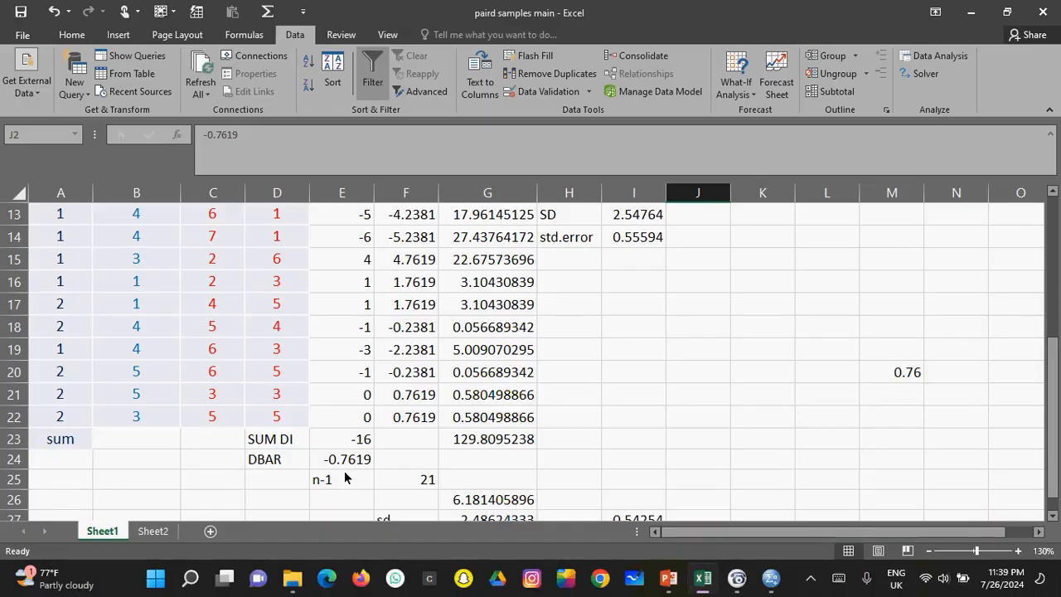
# Switch to the SPSS output and handwrite the standard error formula Sd over √n beside the paired samples tables.
pyautogui.moveTo(1055, 438); pyautogui.dragTo(1047, 261)
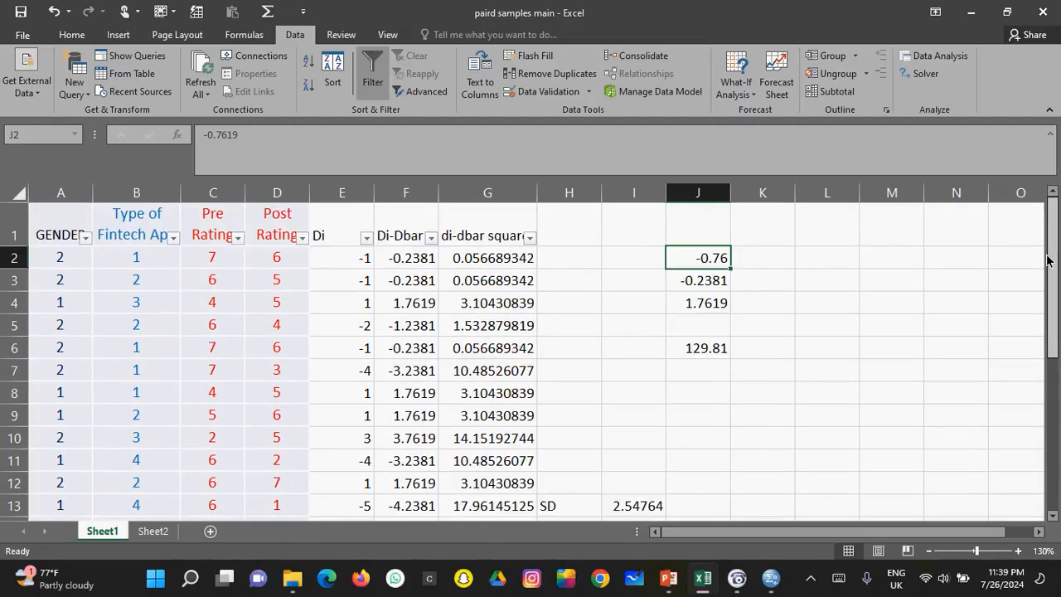
pyautogui.click(771, 578)
pyautogui.click(806, 494)
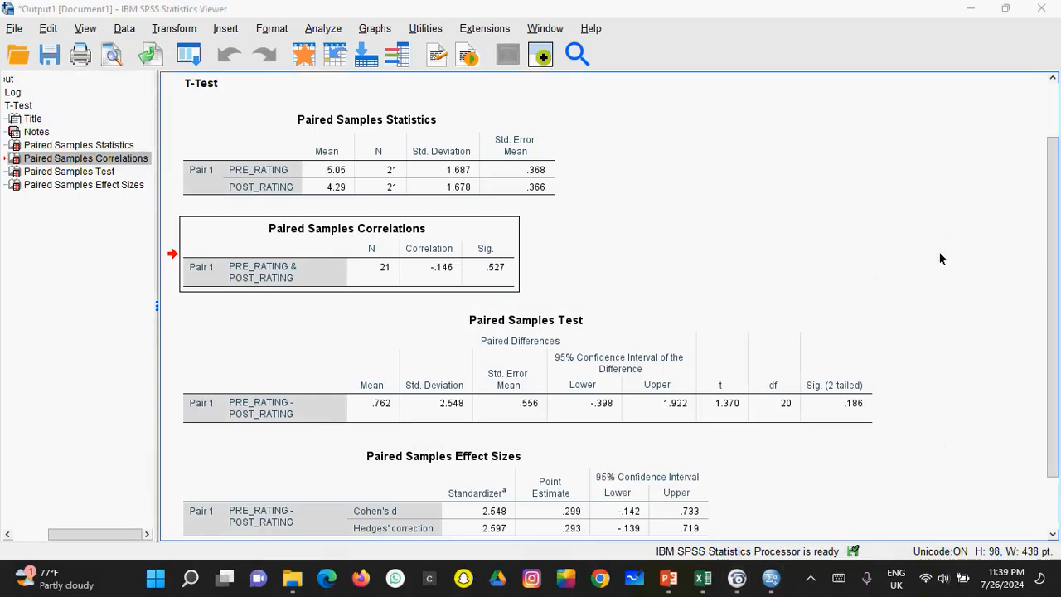
pyautogui.moveTo(673, 174)
pyautogui.mouseDown()
pyautogui.moveTo(655, 217)
pyautogui.moveTo(634, 225)
pyautogui.mouseUp()
pyautogui.moveTo(676, 211)
pyautogui.mouseDown()
pyautogui.moveTo(716, 188)
pyautogui.moveTo(713, 217)
pyautogui.mouseUp()
pyautogui.moveTo(616, 253); pyautogui.dragTo(756, 233)
pyautogui.moveTo(685, 269)
pyautogui.mouseDown()
pyautogui.moveTo(654, 284)
pyautogui.moveTo(763, 250)
pyautogui.mouseUp()
pyautogui.moveTo(718, 316); pyautogui.dragTo(756, 310)
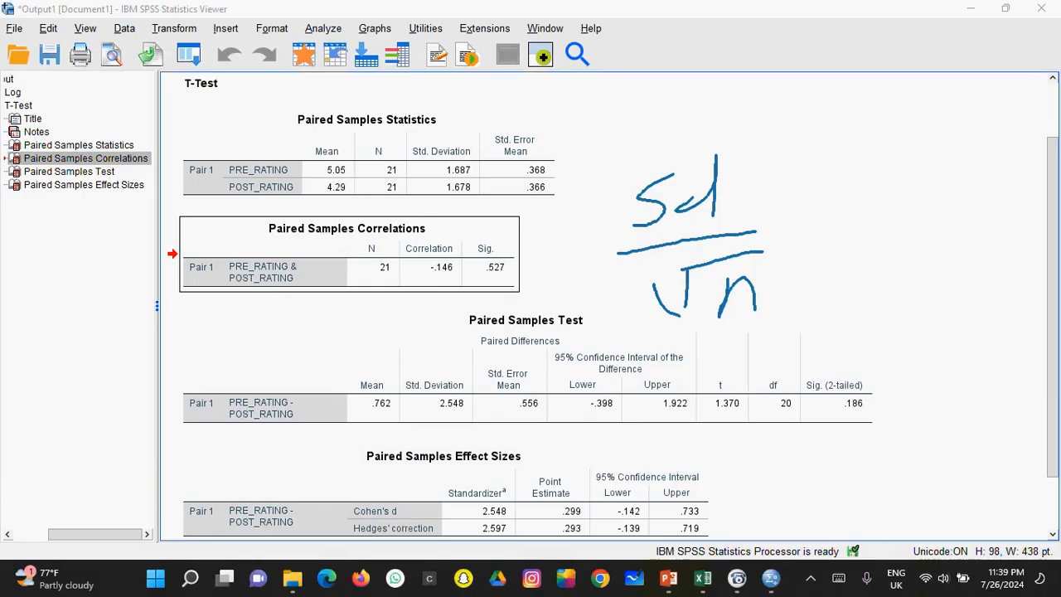
# Handwrite d̄ = 0.762 as the numerator above Sd over √n and add an arrow after the formula.
pyautogui.moveTo(562, 139); pyautogui.dragTo(869, 133)
pyautogui.moveTo(645, 98); pyautogui.dragTo(646, 121)
pyautogui.moveTo(656, 77); pyautogui.dragTo(653, 131)
pyautogui.moveTo(627, 53); pyautogui.dragTo(675, 50)
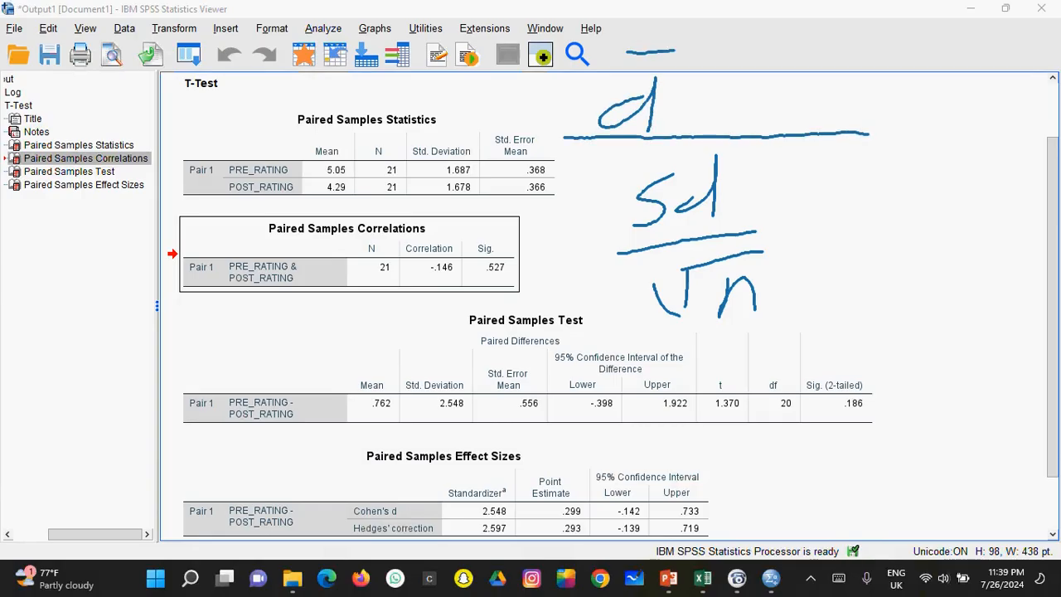
pyautogui.moveTo(669, 123)
pyautogui.mouseDown()
pyautogui.moveTo(718, 123)
pyautogui.moveTo(733, 89)
pyautogui.moveTo(763, 128)
pyautogui.moveTo(784, 111)
pyautogui.moveTo(827, 117)
pyautogui.mouseUp()
pyautogui.click(748, 107)
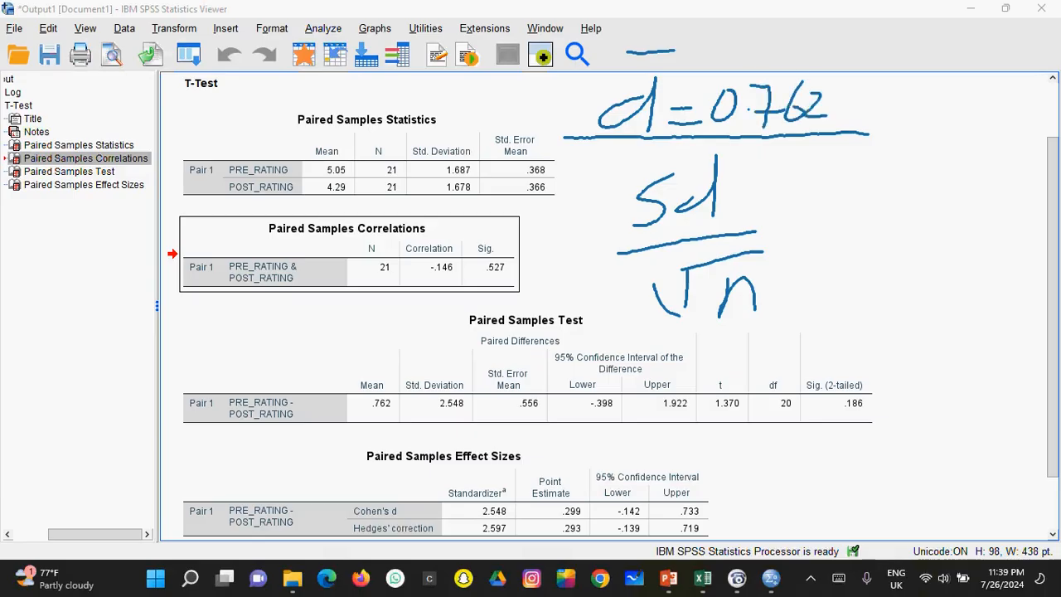
pyautogui.moveTo(796, 248); pyautogui.dragTo(823, 246)
pyautogui.moveTo(782, 275)
pyautogui.mouseDown()
pyautogui.moveTo(823, 265)
pyautogui.moveTo(812, 302)
pyautogui.mouseUp()
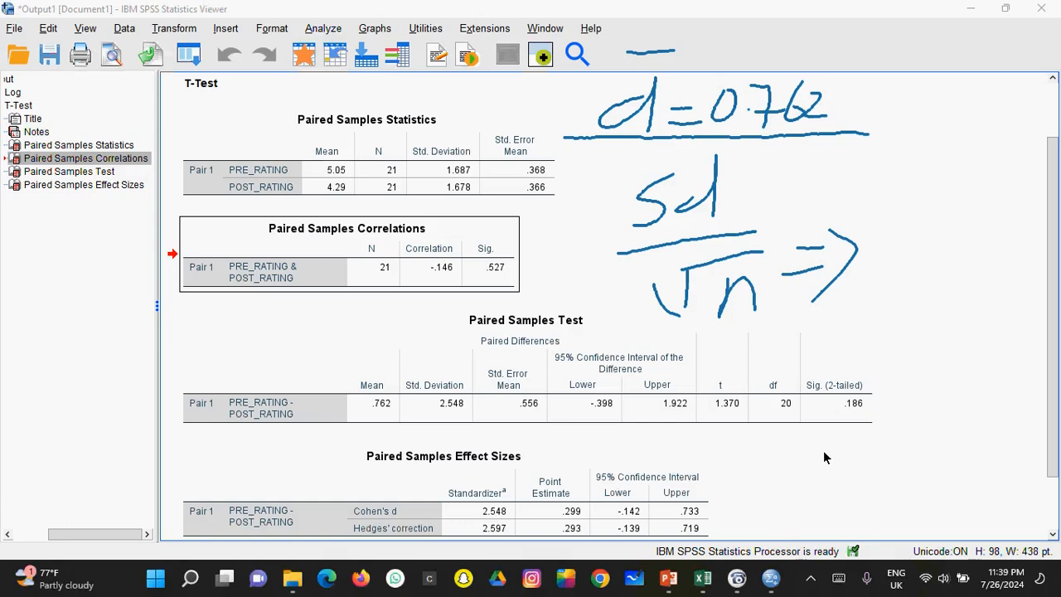
# Check the Excel worksheet, return to the SPSS output and clear all handwritten annotations.
pyautogui.click(707, 579)
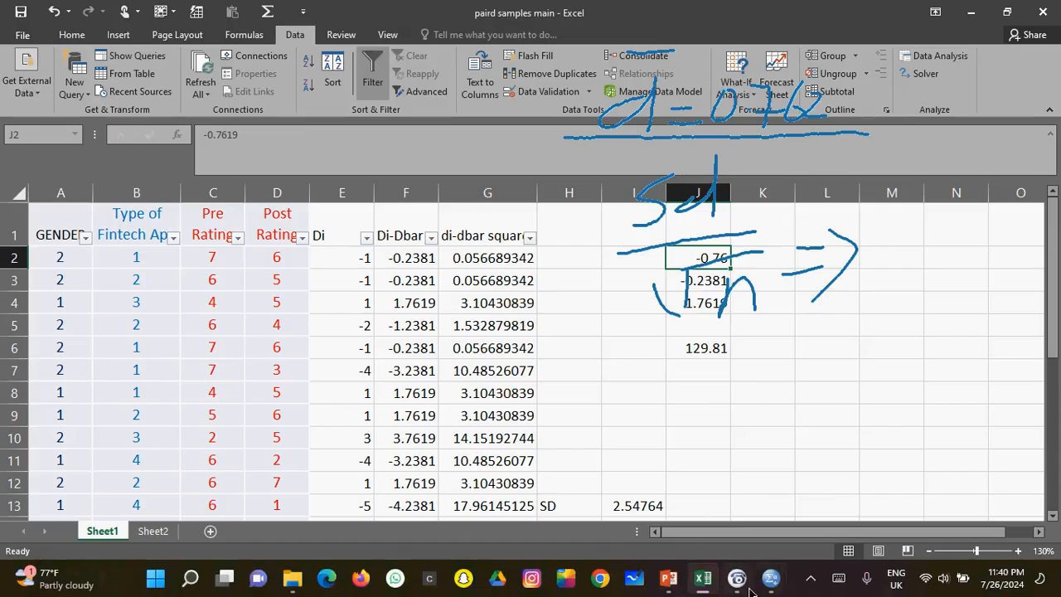
pyautogui.moveTo(753, 584)
pyautogui.click(744, 532)
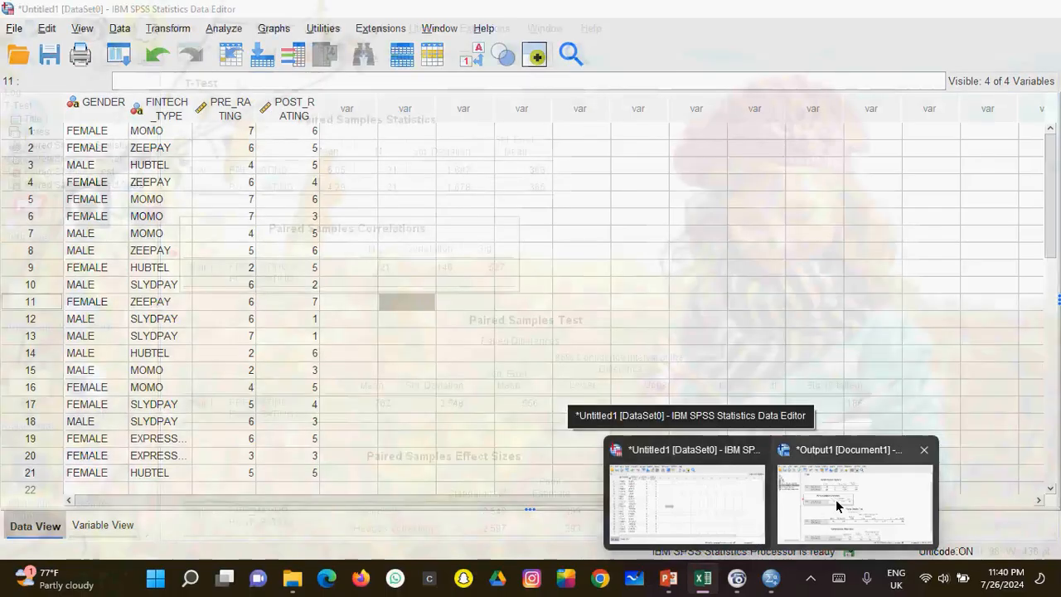
pyautogui.click(835, 499)
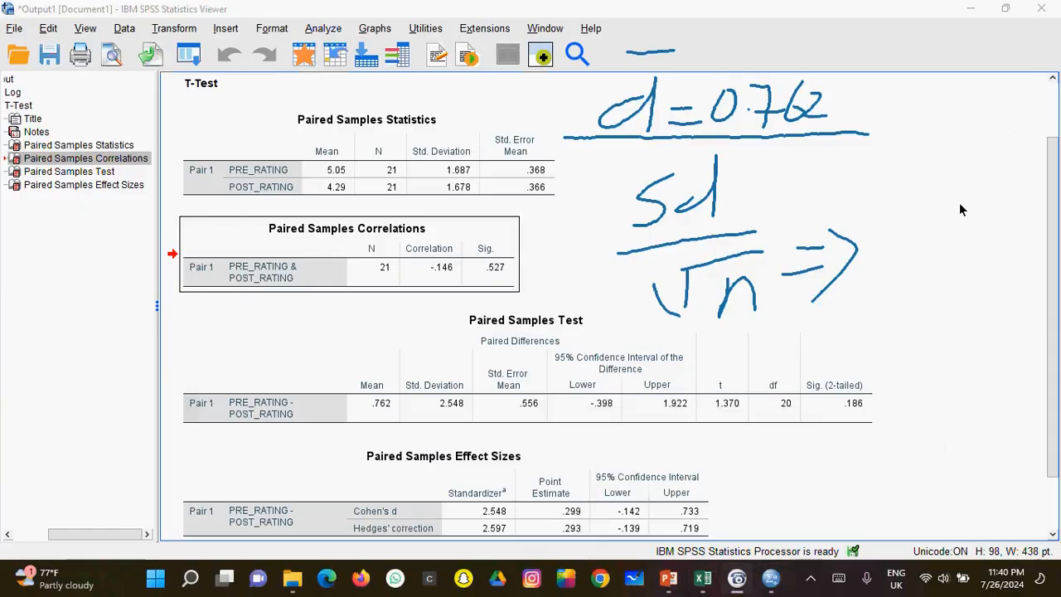
pyautogui.click(938, 458)
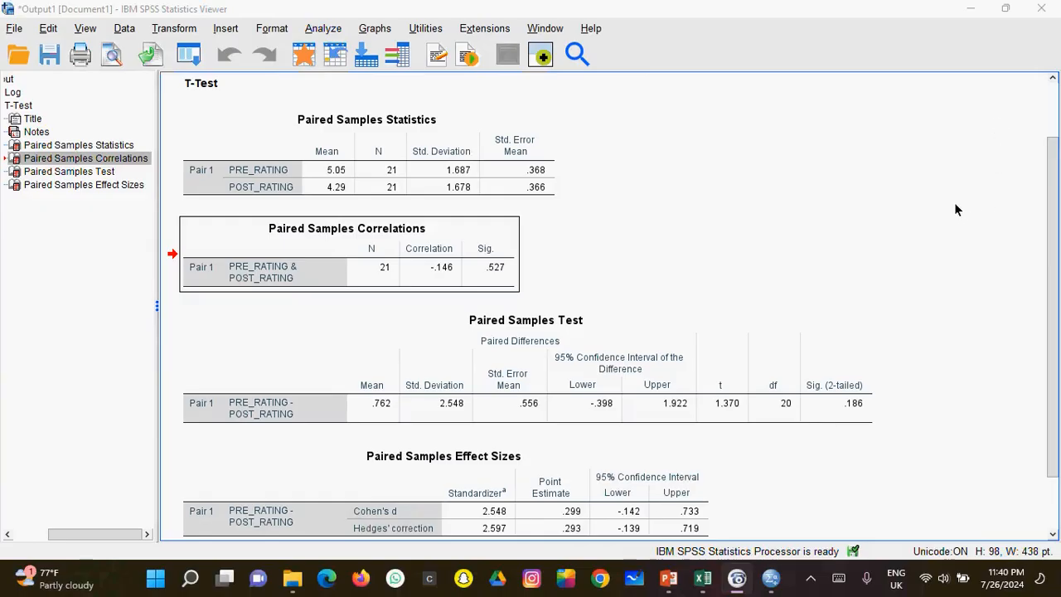
# Handwrite the test statistic formula t = d̄ over Sd/√n beside the paired samples tables.
pyautogui.moveTo(625, 125); pyautogui.dragTo(649, 199)
pyautogui.moveTo(601, 166); pyautogui.dragTo(639, 155)
pyautogui.moveTo(646, 172); pyautogui.dragTo(699, 171)
pyautogui.moveTo(732, 140)
pyautogui.mouseDown()
pyautogui.moveTo(721, 162)
pyautogui.moveTo(744, 111)
pyautogui.moveTo(749, 147)
pyautogui.mouseUp()
pyautogui.moveTo(726, 81); pyautogui.dragTo(780, 84)
pyautogui.moveTo(699, 162); pyautogui.dragTo(786, 161)
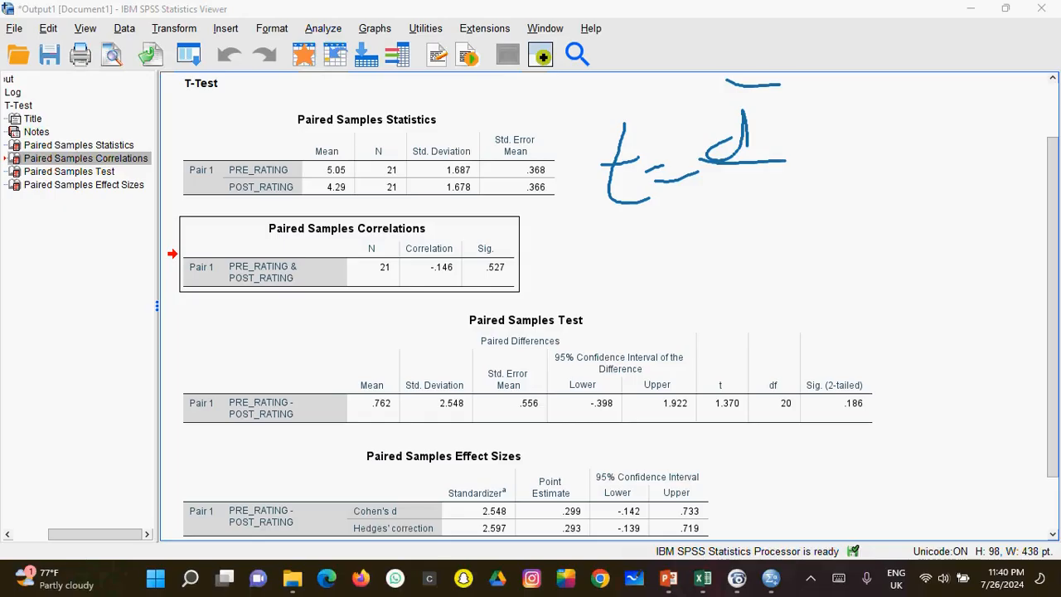
pyautogui.moveTo(751, 189)
pyautogui.mouseDown()
pyautogui.moveTo(726, 229)
pyautogui.moveTo(755, 221)
pyautogui.moveTo(780, 180)
pyautogui.moveTo(776, 234)
pyautogui.mouseUp()
pyautogui.moveTo(689, 246); pyautogui.dragTo(833, 218)
pyautogui.moveTo(768, 254)
pyautogui.mouseDown()
pyautogui.moveTo(752, 297)
pyautogui.moveTo(735, 279)
pyautogui.mouseUp()
pyautogui.moveTo(757, 260); pyautogui.dragTo(832, 239)
pyautogui.moveTo(788, 272)
pyautogui.mouseDown()
pyautogui.moveTo(788, 295)
pyautogui.moveTo(805, 287)
pyautogui.mouseUp()
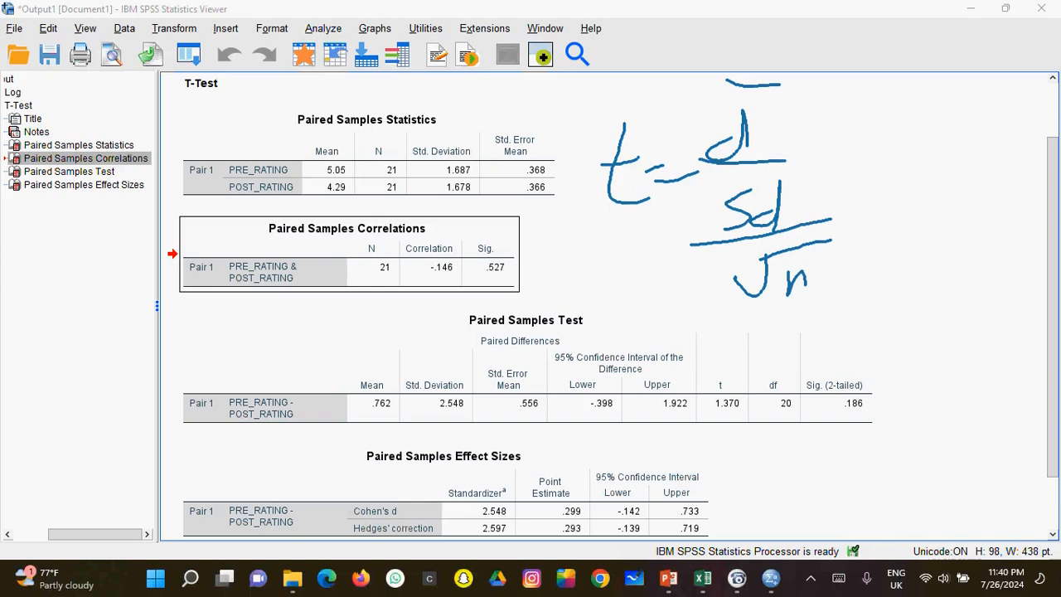
# Handwrite the substituted fraction 0.762 over 0.556 next to the t formula.
pyautogui.moveTo(876, 185); pyautogui.dragTo(900, 206)
pyautogui.moveTo(921, 192)
pyautogui.mouseDown()
pyautogui.moveTo(942, 210)
pyautogui.moveTo(940, 230)
pyautogui.mouseUp()
pyautogui.moveTo(922, 213)
pyautogui.mouseDown()
pyautogui.moveTo(966, 217)
pyautogui.moveTo(965, 205)
pyautogui.mouseUp()
pyautogui.moveTo(990, 194); pyautogui.dragTo(1036, 217)
pyautogui.moveTo(878, 244); pyautogui.dragTo(1053, 238)
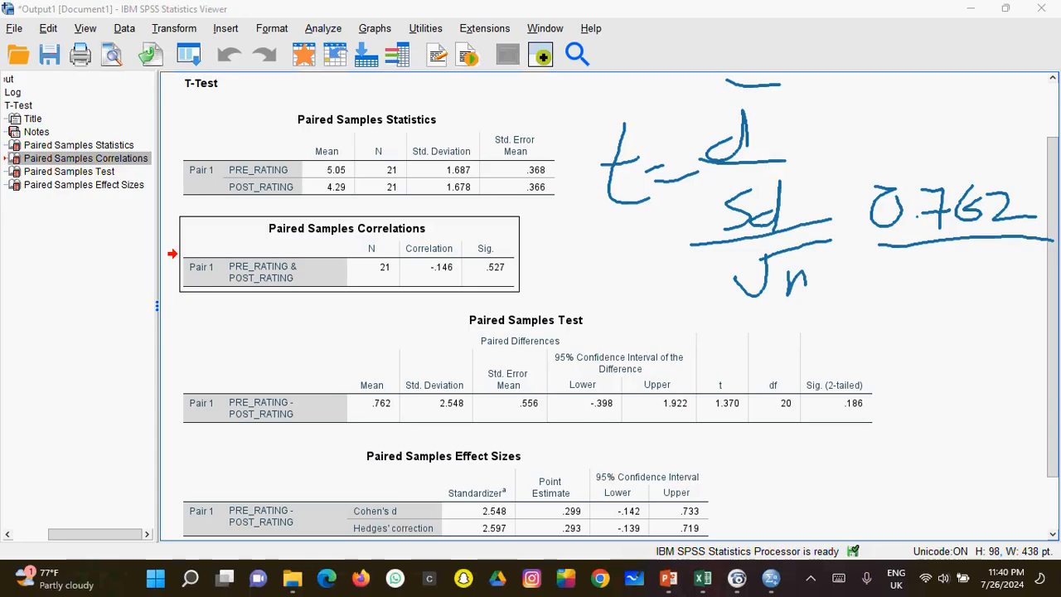
pyautogui.moveTo(922, 270)
pyautogui.mouseDown()
pyautogui.moveTo(927, 294)
pyautogui.moveTo(920, 270)
pyautogui.moveTo(950, 279)
pyautogui.moveTo(948, 292)
pyautogui.moveTo(975, 259)
pyautogui.mouseUp()
pyautogui.moveTo(978, 259); pyautogui.dragTo(975, 293)
pyautogui.moveTo(979, 266)
pyautogui.mouseDown()
pyautogui.moveTo(1002, 260)
pyautogui.moveTo(1005, 280)
pyautogui.mouseUp()
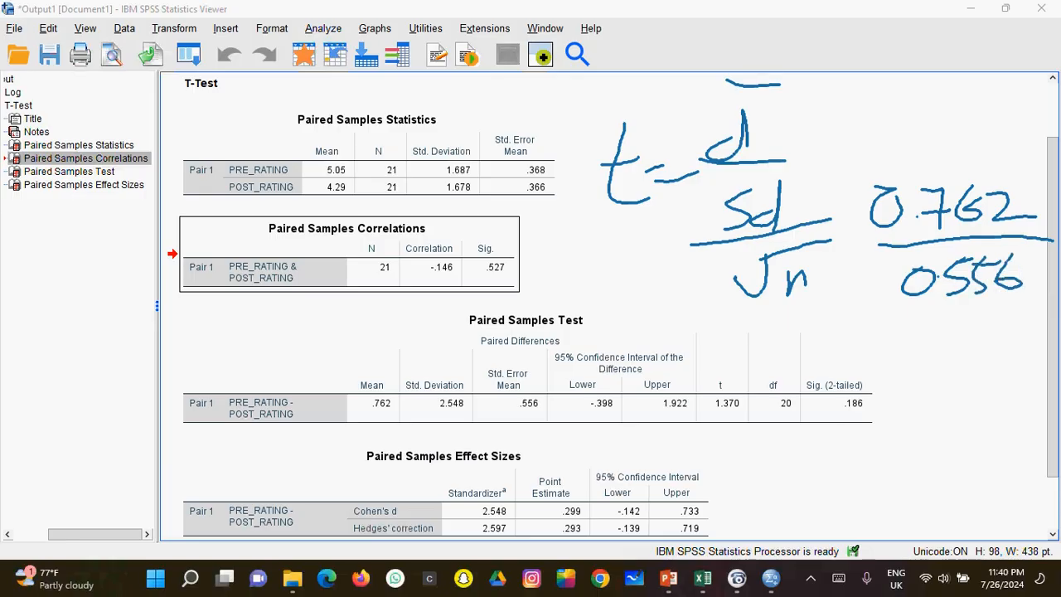
# Write the result = 1.370 under the fraction and circle the t value in the Paired Samples Test table.
pyautogui.moveTo(859, 340); pyautogui.dragTo(917, 331)
pyautogui.moveTo(864, 360); pyautogui.dragTo(901, 352)
pyautogui.moveTo(935, 314); pyautogui.dragTo(935, 365)
pyautogui.click(950, 334)
pyautogui.moveTo(961, 321); pyautogui.dragTo(962, 358)
pyautogui.moveTo(994, 319)
pyautogui.mouseDown()
pyautogui.moveTo(1005, 358)
pyautogui.moveTo(1028, 340)
pyautogui.mouseUp()
pyautogui.moveTo(1040, 325)
pyautogui.mouseDown()
pyautogui.moveTo(1034, 335)
pyautogui.moveTo(1041, 320)
pyautogui.mouseUp()
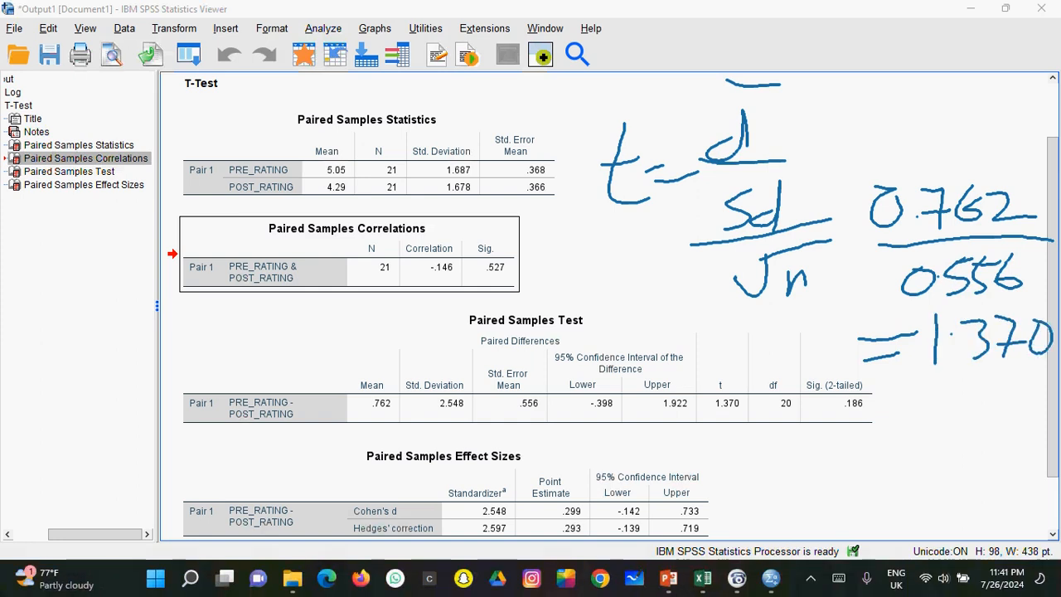
pyautogui.moveTo(741, 360)
pyautogui.mouseDown()
pyautogui.moveTo(704, 390)
pyautogui.moveTo(718, 433)
pyautogui.mouseUp()
pyautogui.moveTo(747, 370); pyautogui.dragTo(736, 434)
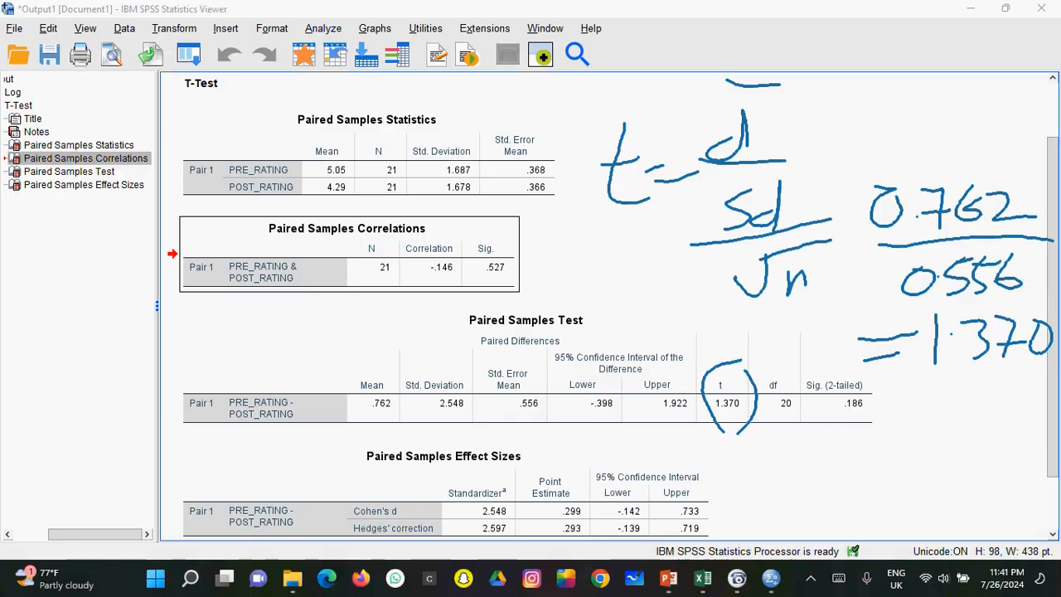
# Handwrite df = n-1 and circle the standard error, standard deviation and mean in the Paired Samples Test table.
pyautogui.moveTo(787, 452)
pyautogui.mouseDown()
pyautogui.moveTo(767, 472)
pyautogui.moveTo(783, 484)
pyautogui.moveTo(821, 437)
pyautogui.moveTo(788, 474)
pyautogui.moveTo(844, 460)
pyautogui.moveTo(853, 469)
pyautogui.moveTo(882, 453)
pyautogui.moveTo(896, 484)
pyautogui.moveTo(915, 463)
pyautogui.mouseUp()
pyautogui.moveTo(928, 441); pyautogui.dragTo(923, 502)
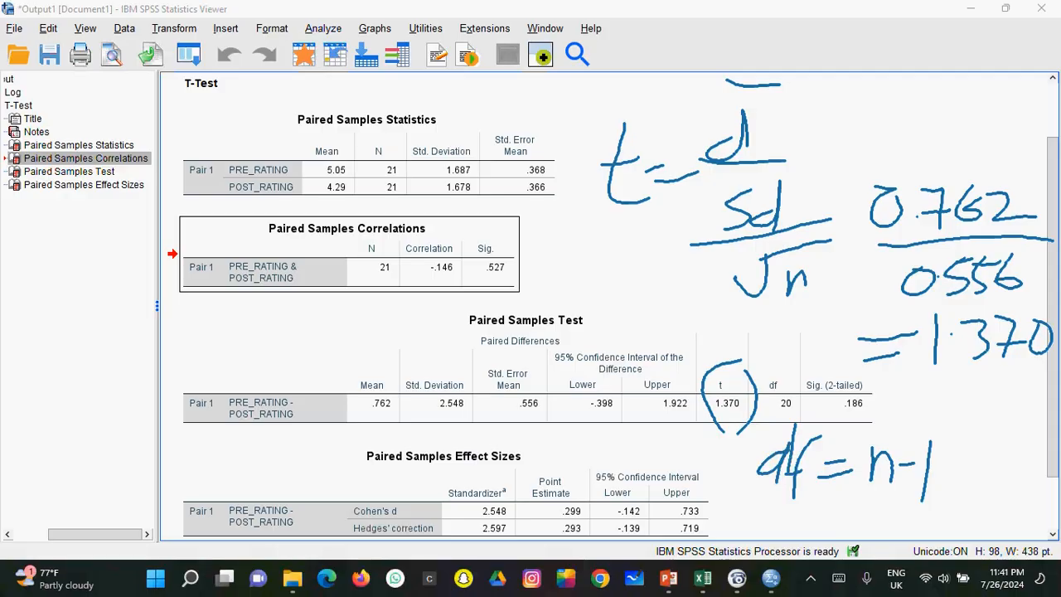
pyautogui.moveTo(530, 342)
pyautogui.mouseDown()
pyautogui.moveTo(483, 390)
pyautogui.moveTo(539, 355)
pyautogui.mouseUp()
pyautogui.moveTo(447, 347)
pyautogui.mouseDown()
pyautogui.moveTo(421, 350)
pyautogui.moveTo(491, 408)
pyautogui.moveTo(464, 345)
pyautogui.mouseUp()
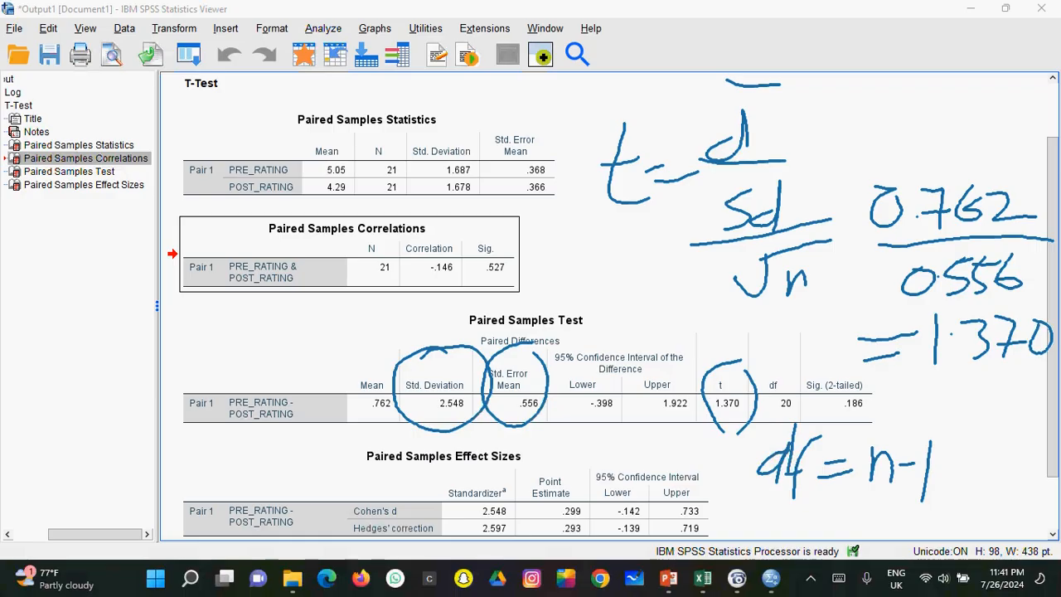
pyautogui.moveTo(365, 357)
pyautogui.mouseDown()
pyautogui.moveTo(419, 373)
pyautogui.moveTo(365, 358)
pyautogui.mouseUp()
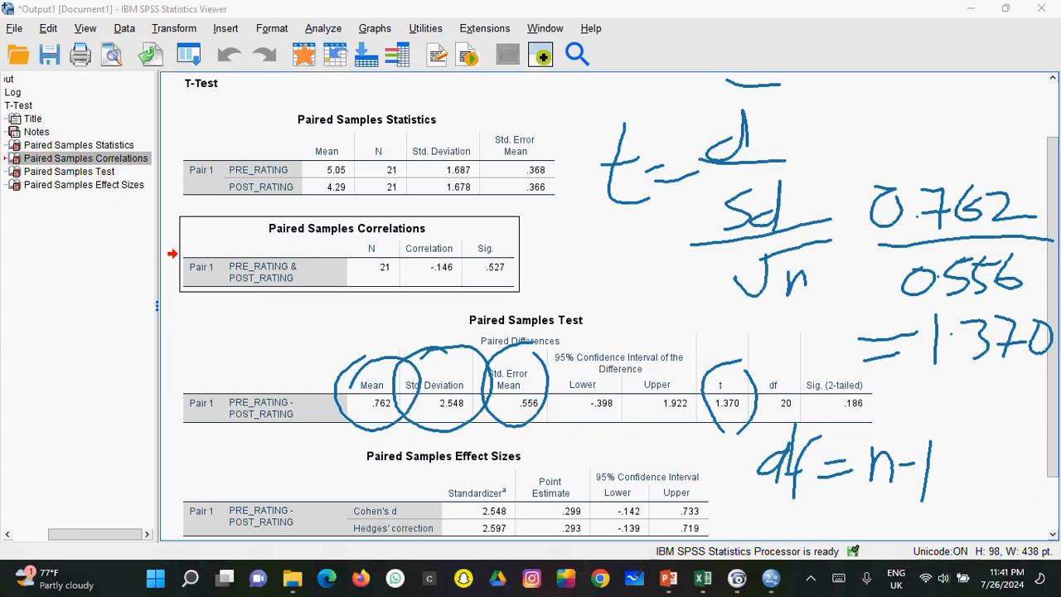
# Handwrite 21-1=20 above df = n-1, circle the two-tailed significance, and clear all annotations.
pyautogui.moveTo(847, 516); pyautogui.dragTo(902, 515)
pyautogui.moveTo(846, 525); pyautogui.dragTo(877, 521)
pyautogui.moveTo(872, 419)
pyautogui.mouseDown()
pyautogui.moveTo(877, 436)
pyautogui.moveTo(895, 438)
pyautogui.mouseUp()
pyautogui.moveTo(905, 409)
pyautogui.mouseDown()
pyautogui.moveTo(910, 435)
pyautogui.moveTo(985, 409)
pyautogui.mouseUp()
pyautogui.moveTo(963, 431); pyautogui.dragTo(1020, 437)
pyautogui.moveTo(1023, 414)
pyautogui.mouseDown()
pyautogui.moveTo(1015, 438)
pyautogui.moveTo(1023, 409)
pyautogui.mouseUp()
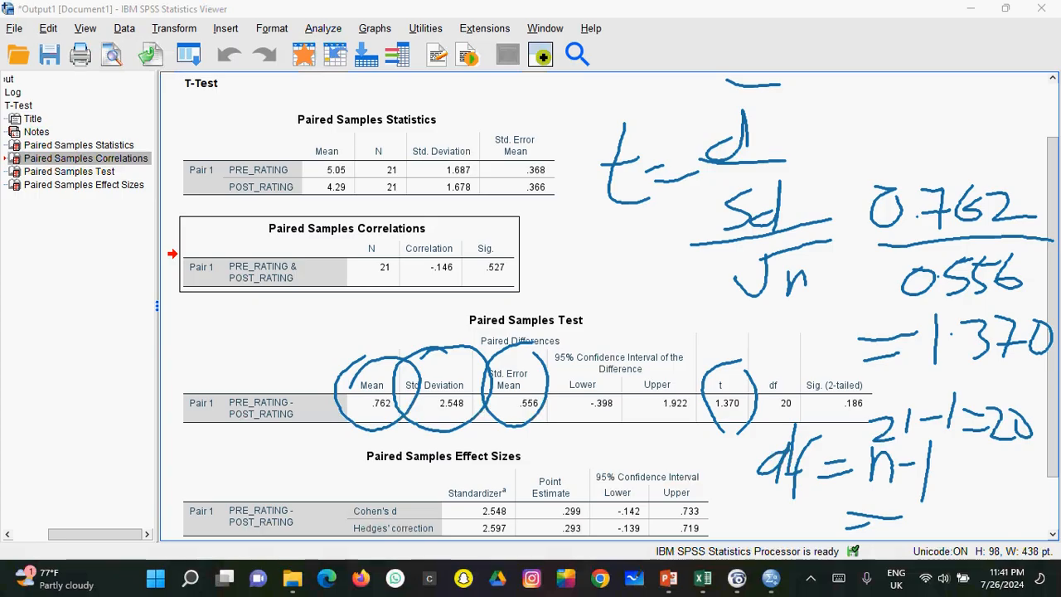
pyautogui.moveTo(874, 365)
pyautogui.mouseDown()
pyautogui.moveTo(801, 370)
pyautogui.moveTo(821, 433)
pyautogui.moveTo(885, 380)
pyautogui.moveTo(854, 360)
pyautogui.mouseUp()
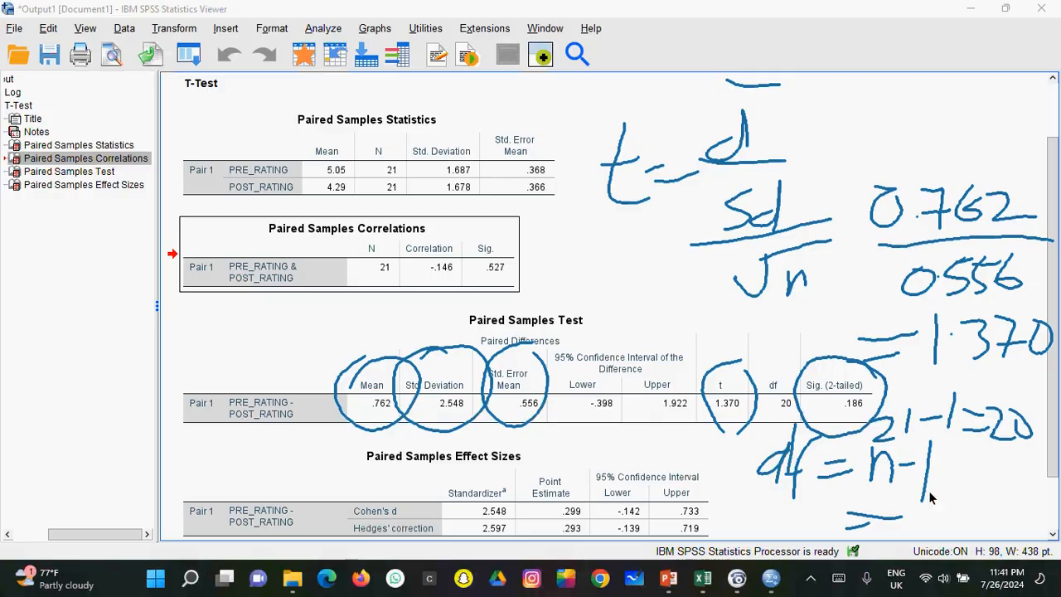
pyautogui.click(925, 541)
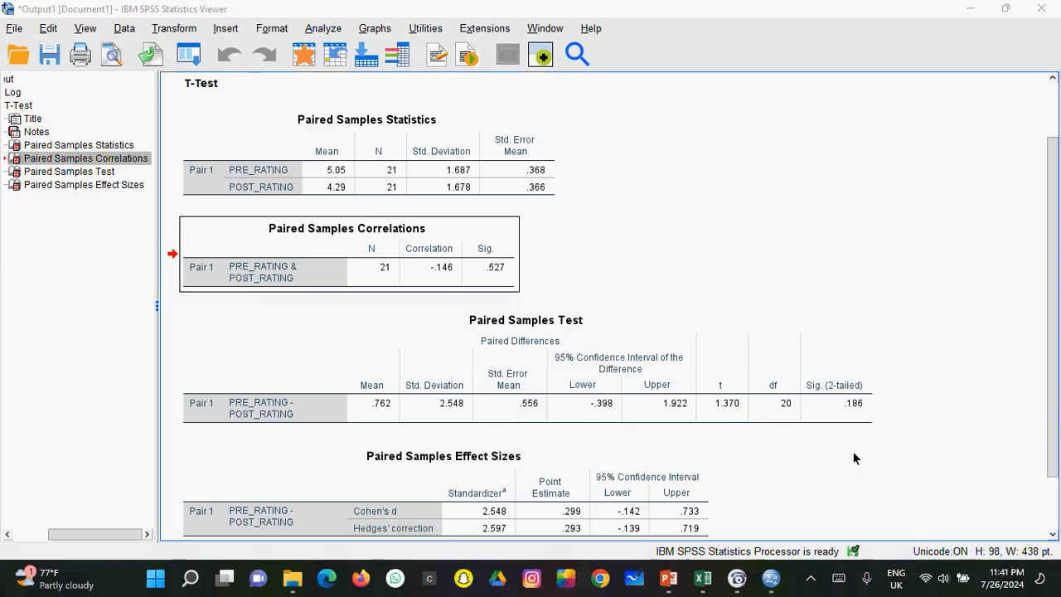
# Switch to Excel and label cell H15, below std.error, as "t test".
pyautogui.click(702, 578)
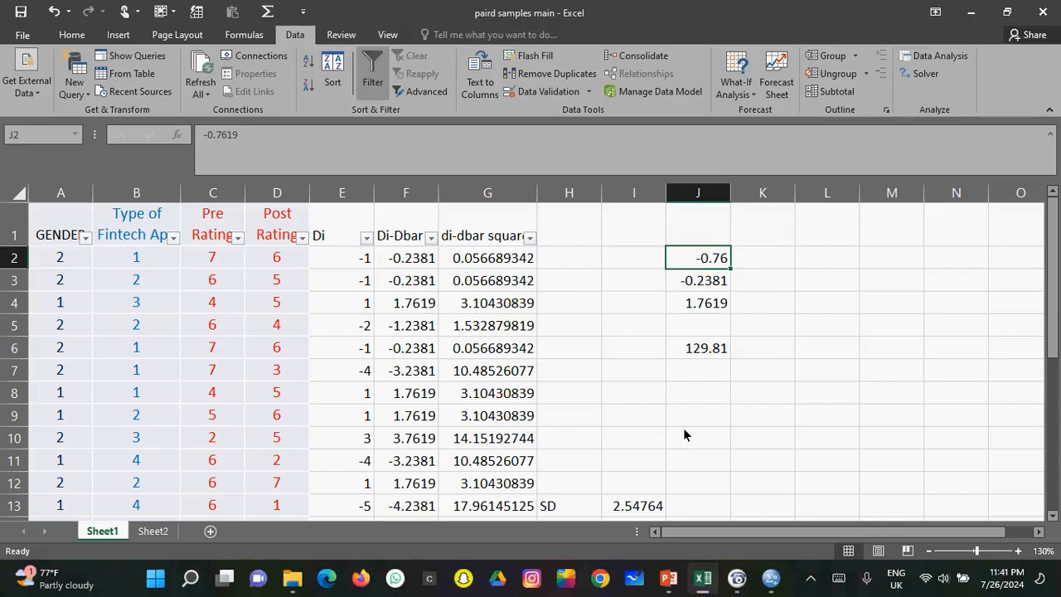
pyautogui.moveTo(1055, 340); pyautogui.dragTo(1055, 396)
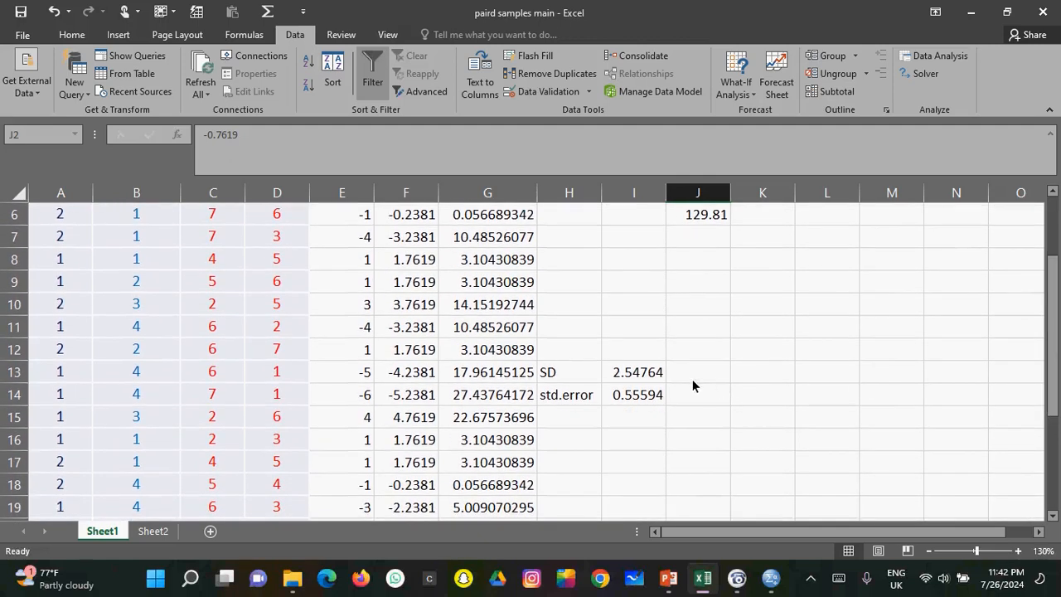
pyautogui.click(654, 397)
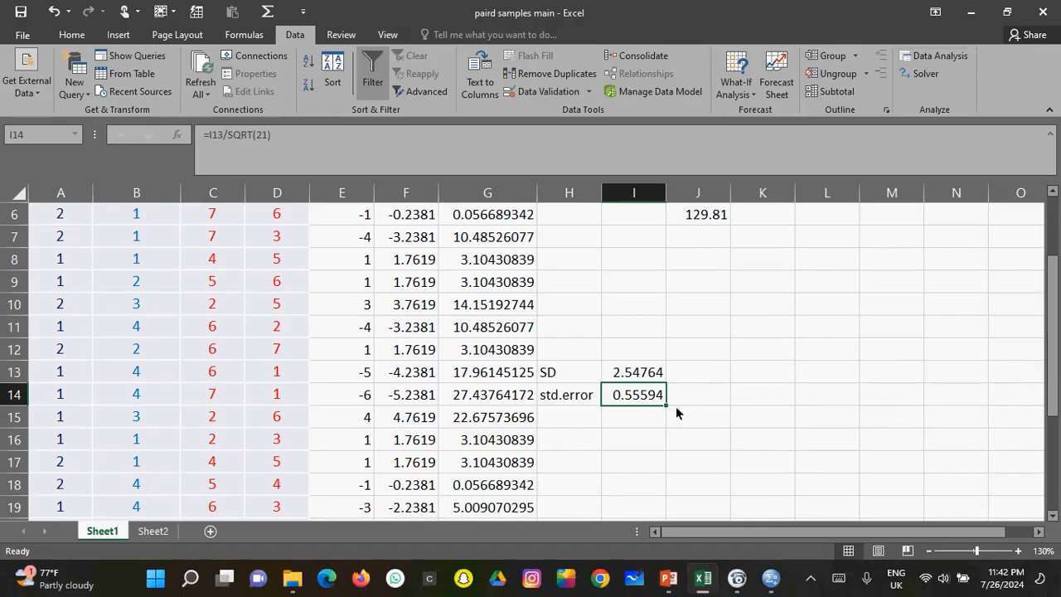
pyautogui.click(589, 416)
pyautogui.write('t')
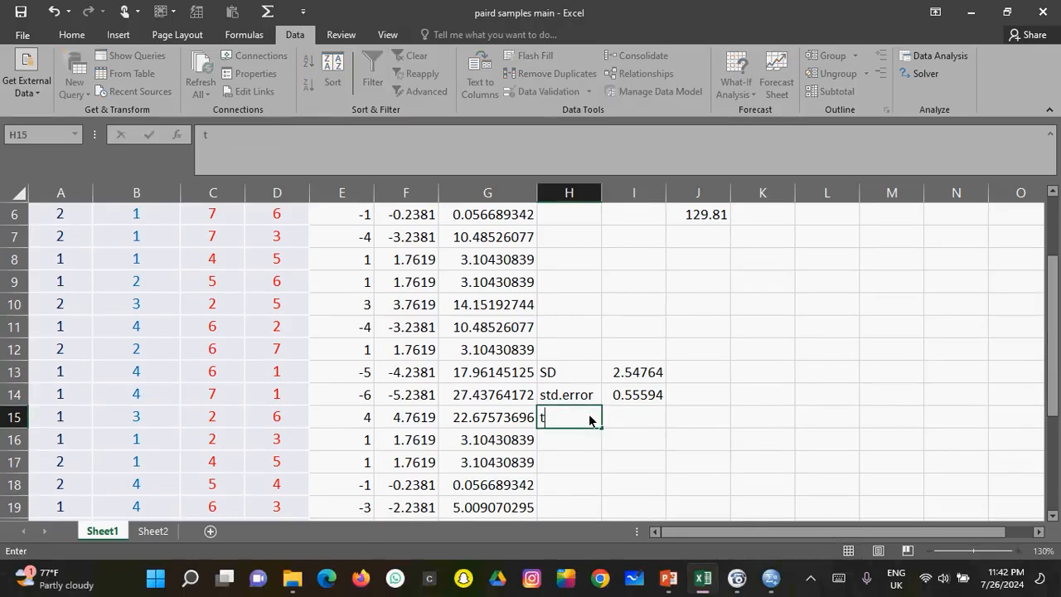
pyautogui.write('=')
pyautogui.press('BackSpace')
pyautogui.write('test')
# Calculate the t statistic in I15 by dividing the mean difference by the standard error with =J2/I14.
pyautogui.click(636, 415)
pyautogui.write('=')
pyautogui.moveTo(1051, 361); pyautogui.dragTo(1055, 286)
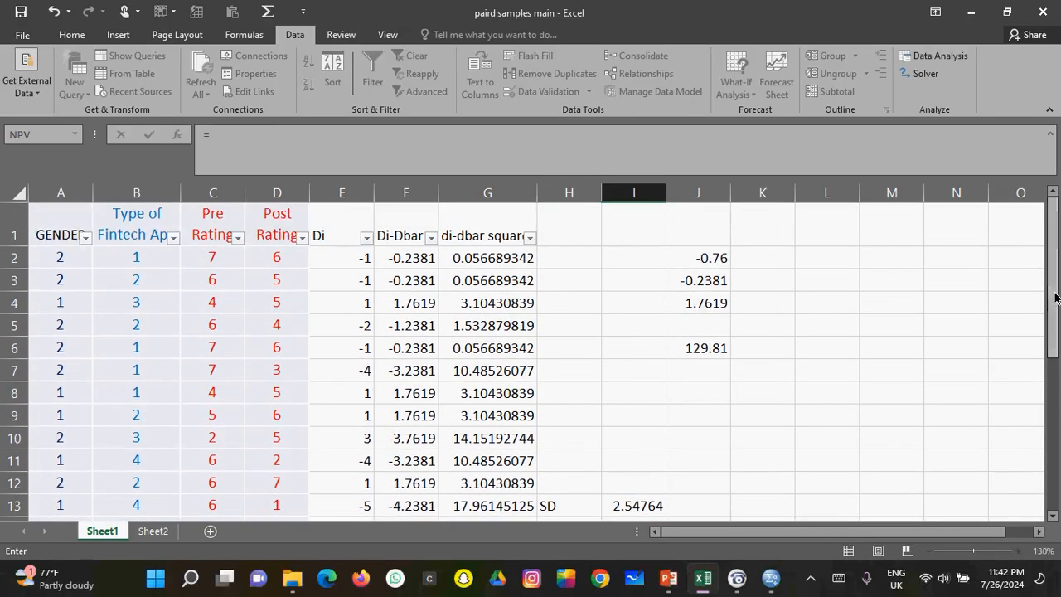
pyautogui.click(724, 259)
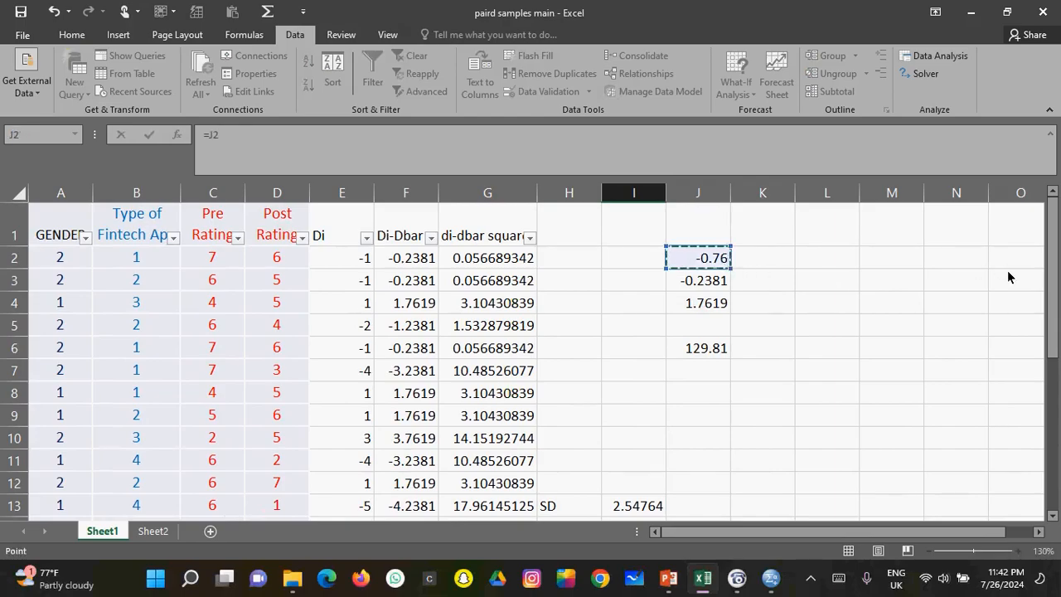
pyautogui.moveTo(1054, 286); pyautogui.dragTo(1056, 356)
pyautogui.write('/')
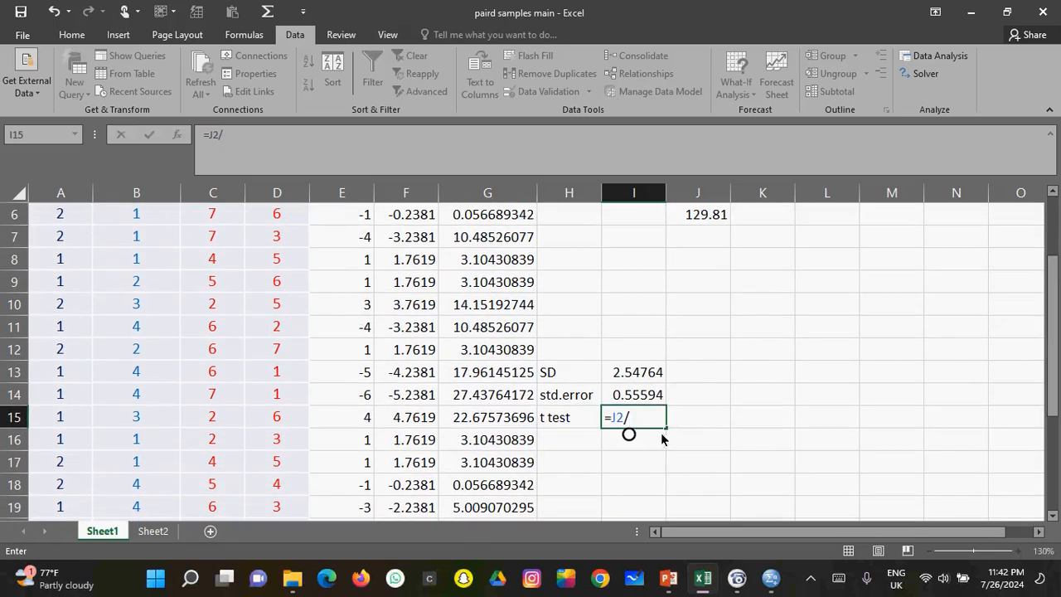
pyautogui.click(632, 396)
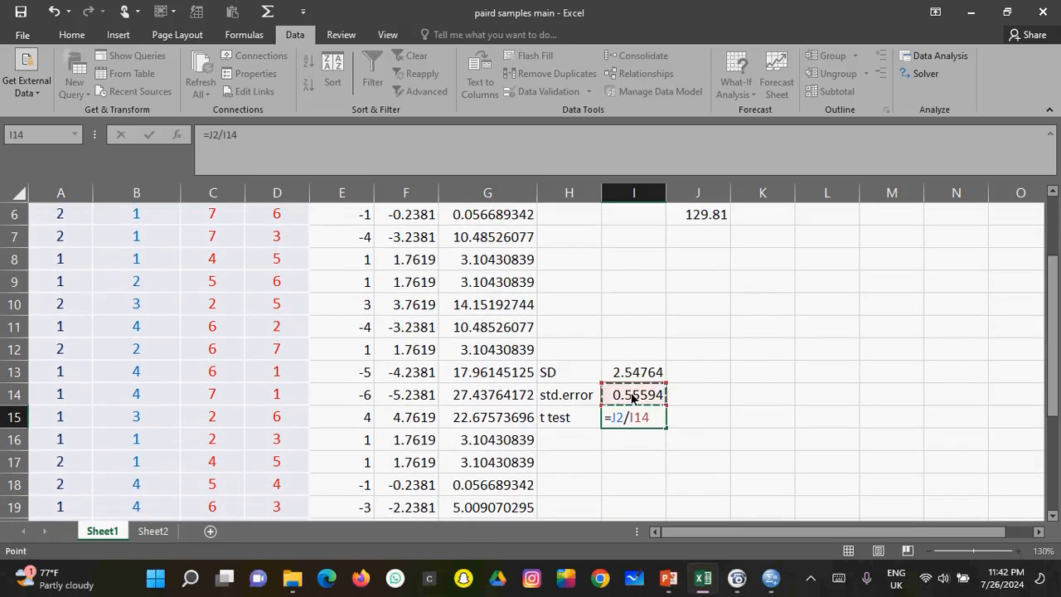
pyautogui.press('Return')
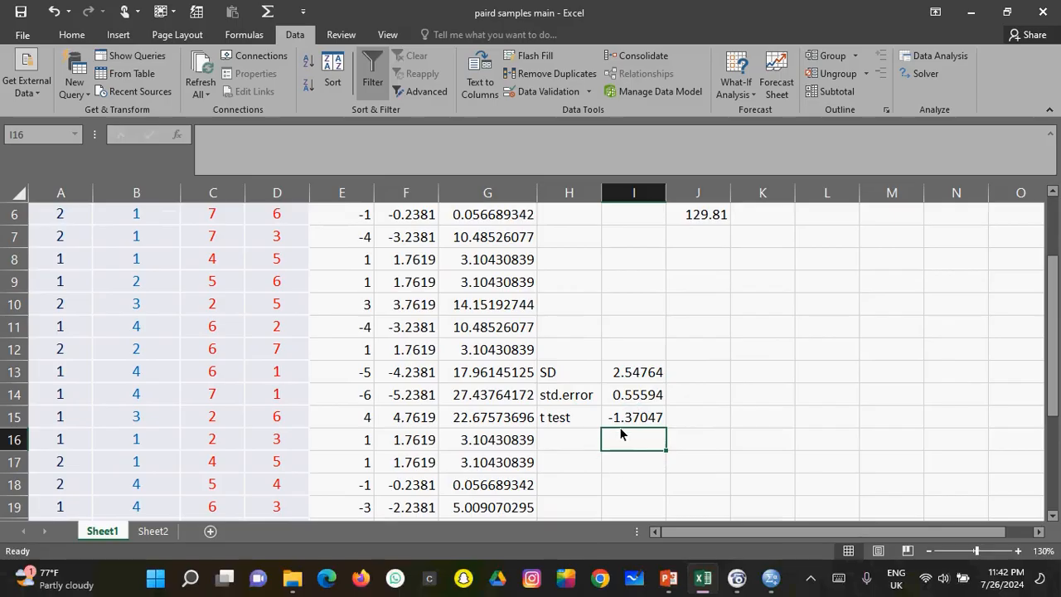
# Review the t test formula in I15 and set the mean difference in J2 to 0.7619.
pyautogui.click(624, 423)
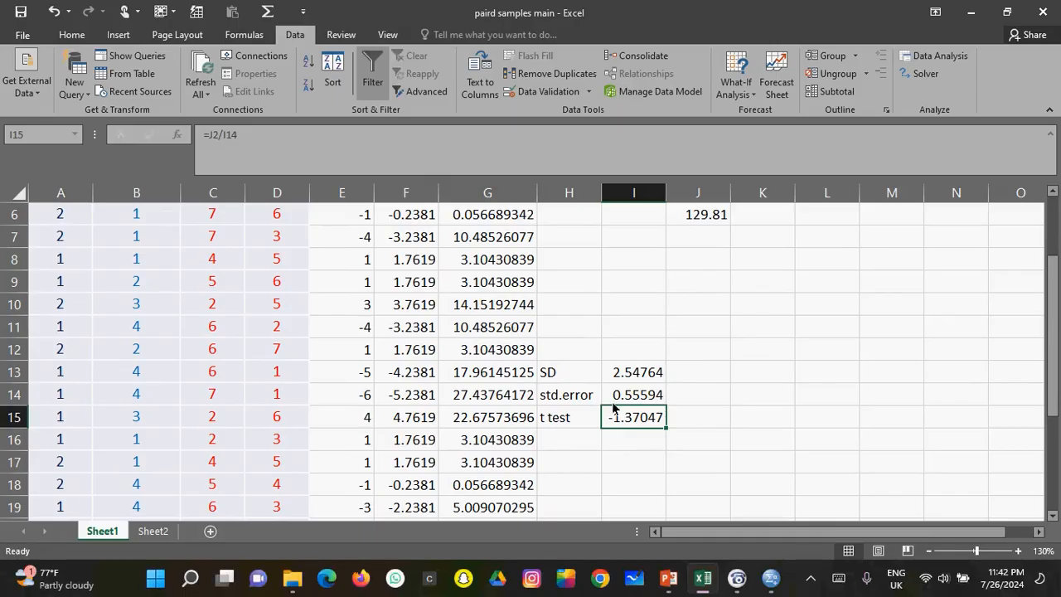
pyautogui.doubleClick(618, 421)
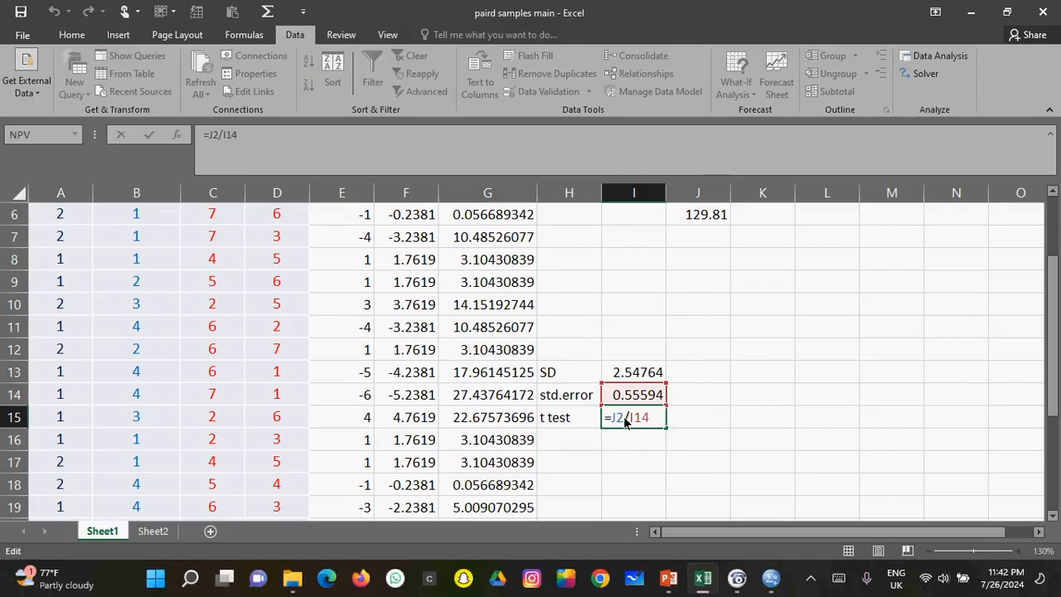
pyautogui.click(983, 374)
pyautogui.moveTo(1053, 405); pyautogui.dragTo(981, 308)
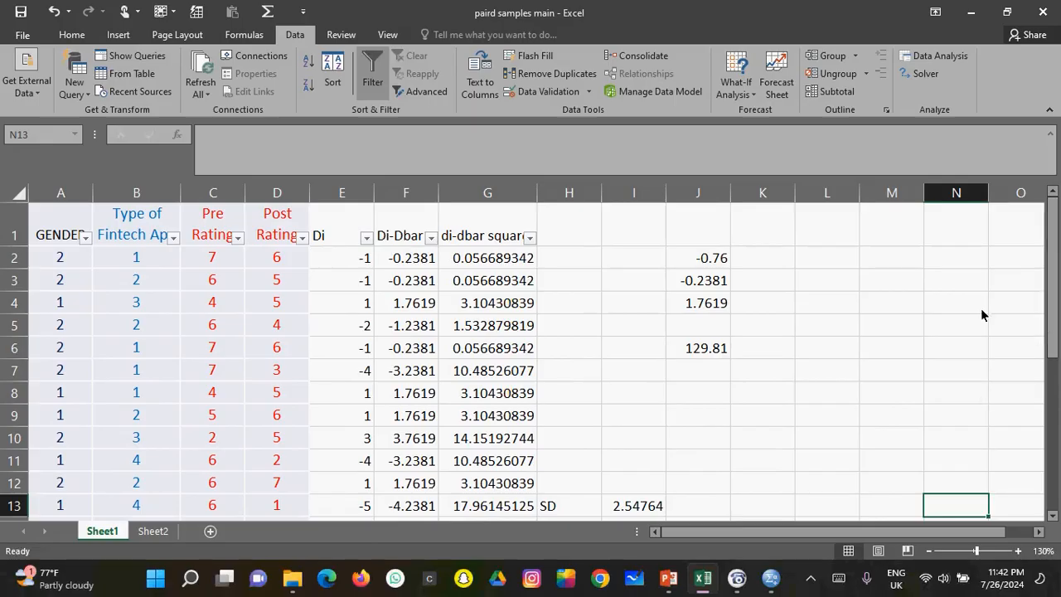
pyautogui.doubleClick(709, 261)
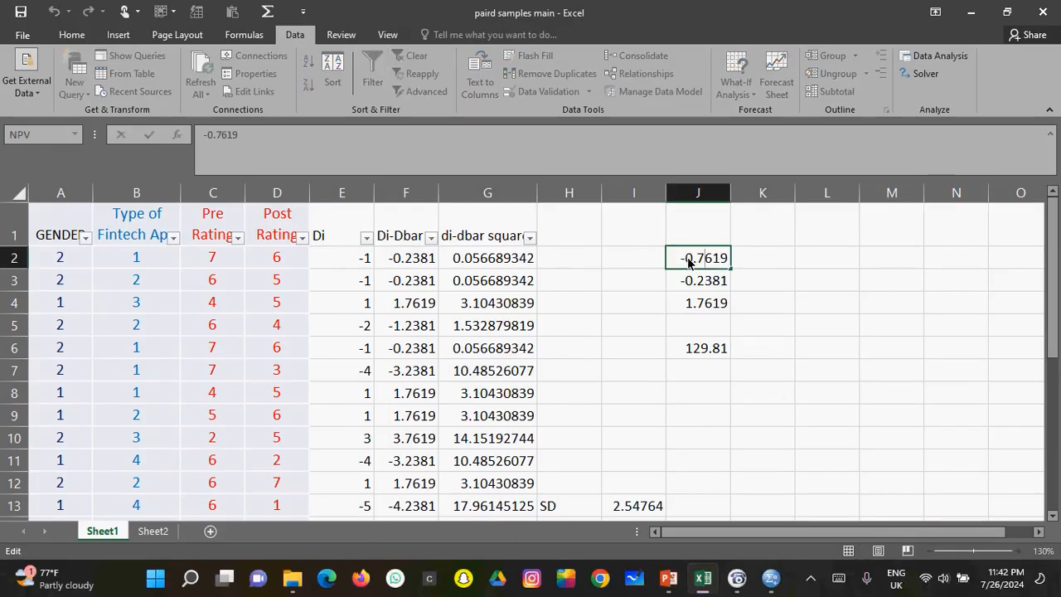
pyautogui.press('BackSpace')
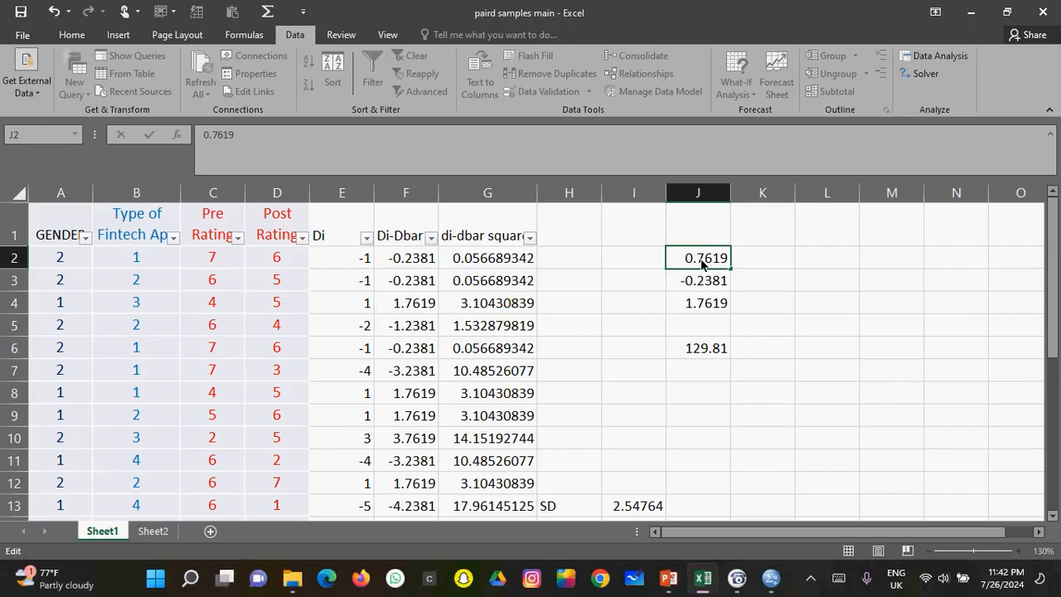
pyautogui.click(835, 261)
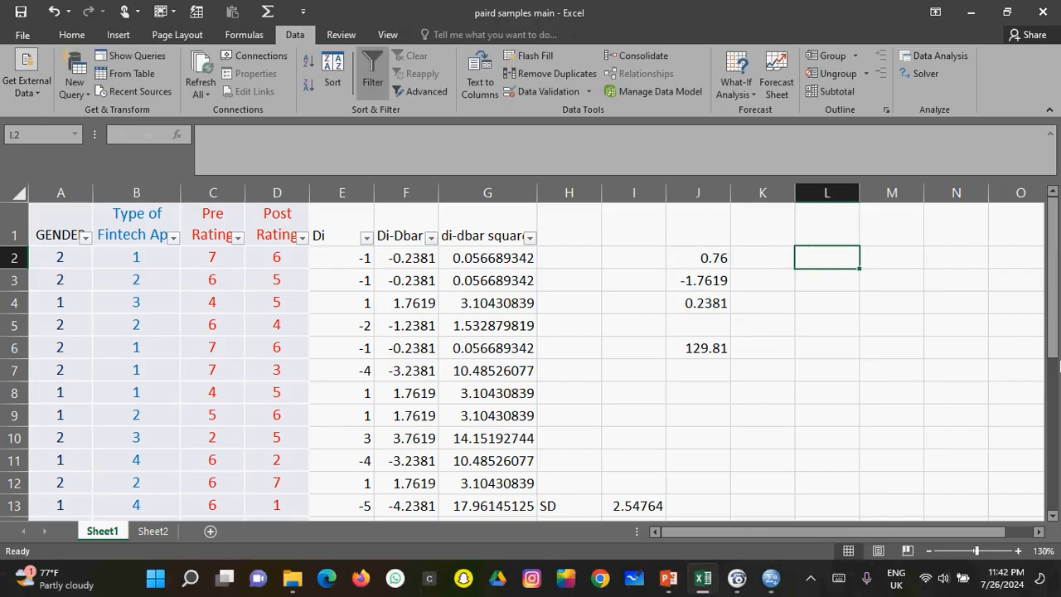
pyautogui.moveTo(1052, 354); pyautogui.dragTo(1051, 359)
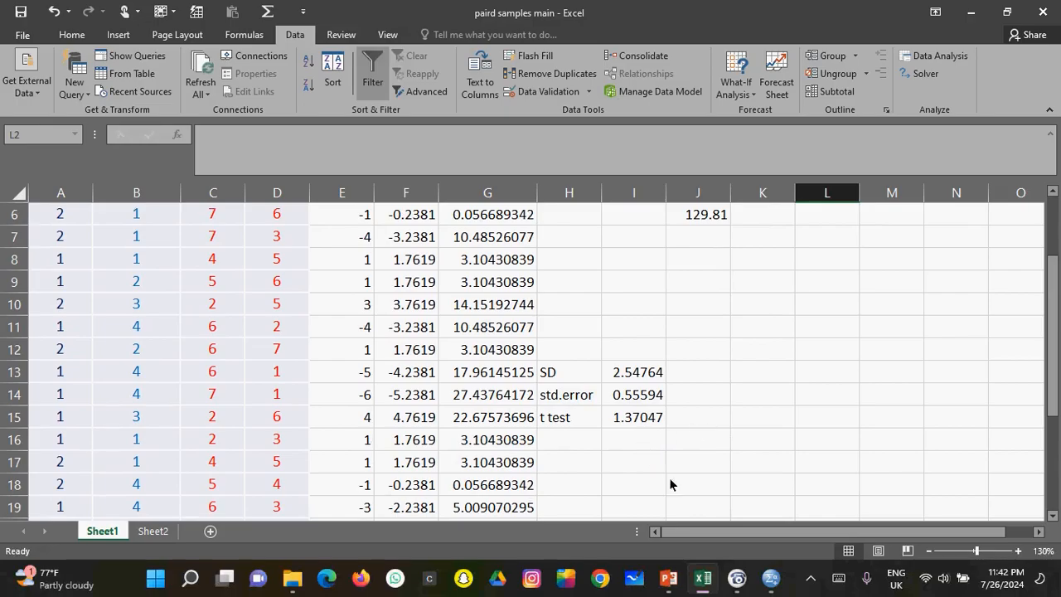
# Switch to the SPSS output and circle the two-tailed significance in the Paired Samples Test table.
pyautogui.moveTo(771, 579)
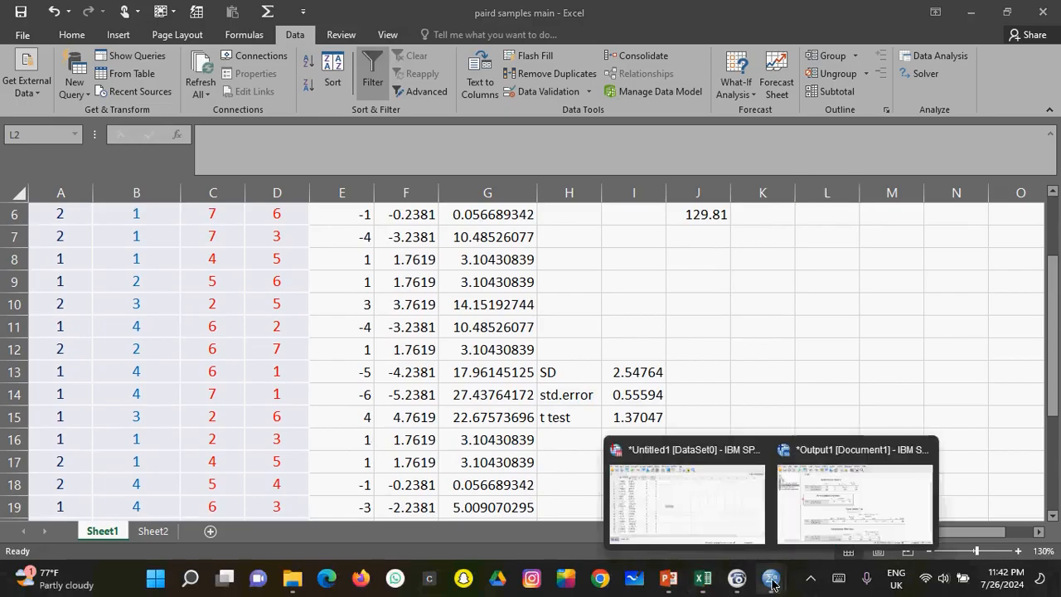
pyautogui.click(828, 514)
pyautogui.click(730, 423)
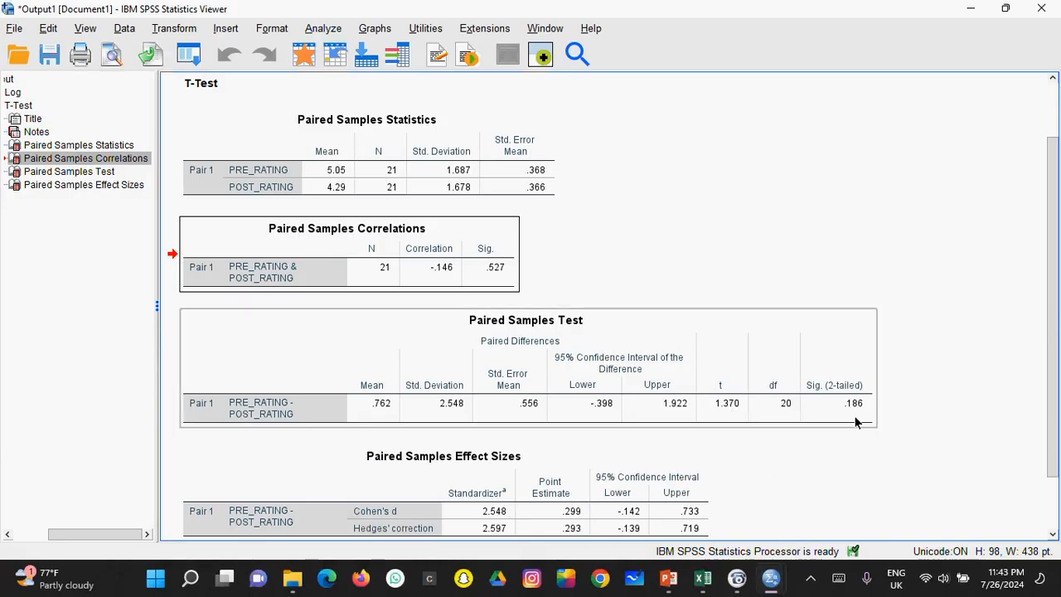
pyautogui.moveTo(1051, 375)
pyautogui.mouseDown()
pyautogui.moveTo(1052, 424)
pyautogui.moveTo(1051, 387)
pyautogui.mouseUp()
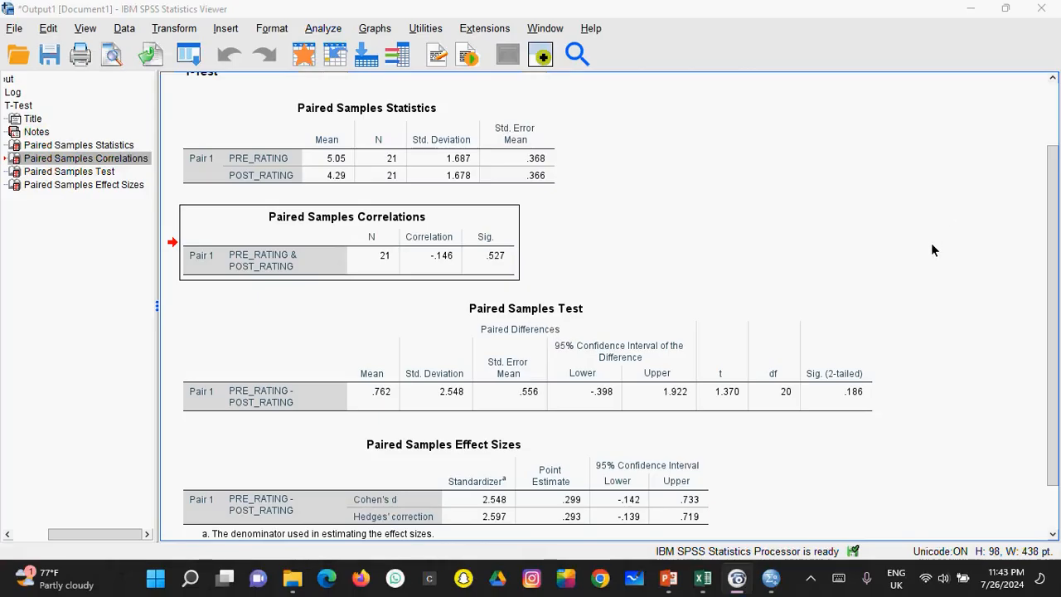
pyautogui.moveTo(870, 375)
pyautogui.mouseDown()
pyautogui.moveTo(836, 404)
pyautogui.moveTo(873, 395)
pyautogui.moveTo(867, 379)
pyautogui.mouseUp()
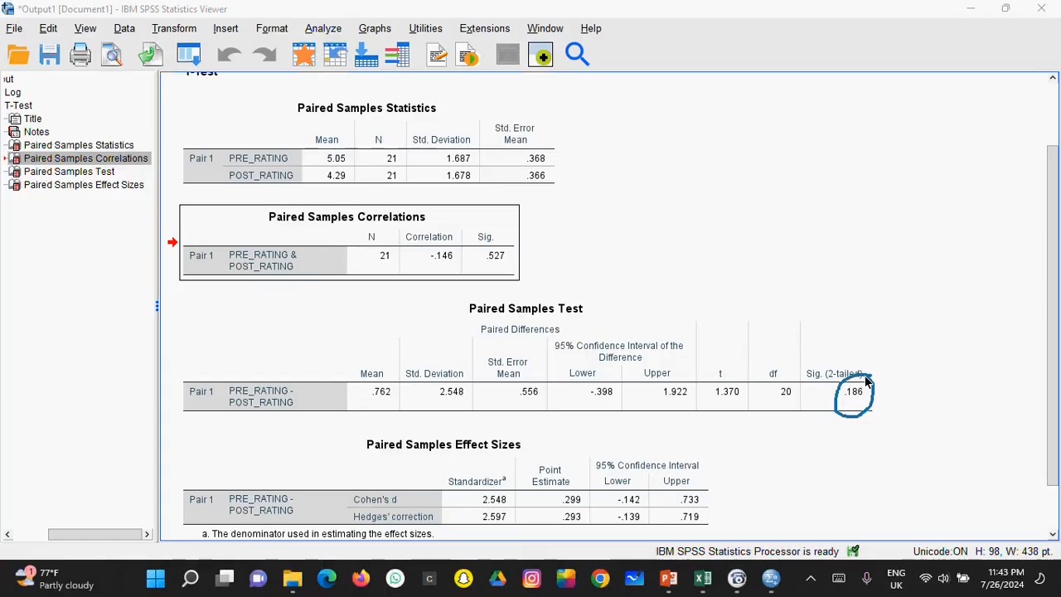
# Handwrite the alpha level 0.05 divided by 2 above the Paired Samples Test table.
pyautogui.moveTo(594, 180)
pyautogui.mouseDown()
pyautogui.moveTo(580, 213)
pyautogui.moveTo(594, 186)
pyautogui.moveTo(640, 185)
pyautogui.moveTo(663, 196)
pyautogui.moveTo(663, 212)
pyautogui.mouseUp()
pyautogui.moveTo(680, 176); pyautogui.dragTo(697, 167)
pyautogui.moveTo(542, 198)
pyautogui.mouseDown()
pyautogui.moveTo(521, 220)
pyautogui.moveTo(564, 214)
pyautogui.moveTo(559, 184)
pyautogui.mouseUp()
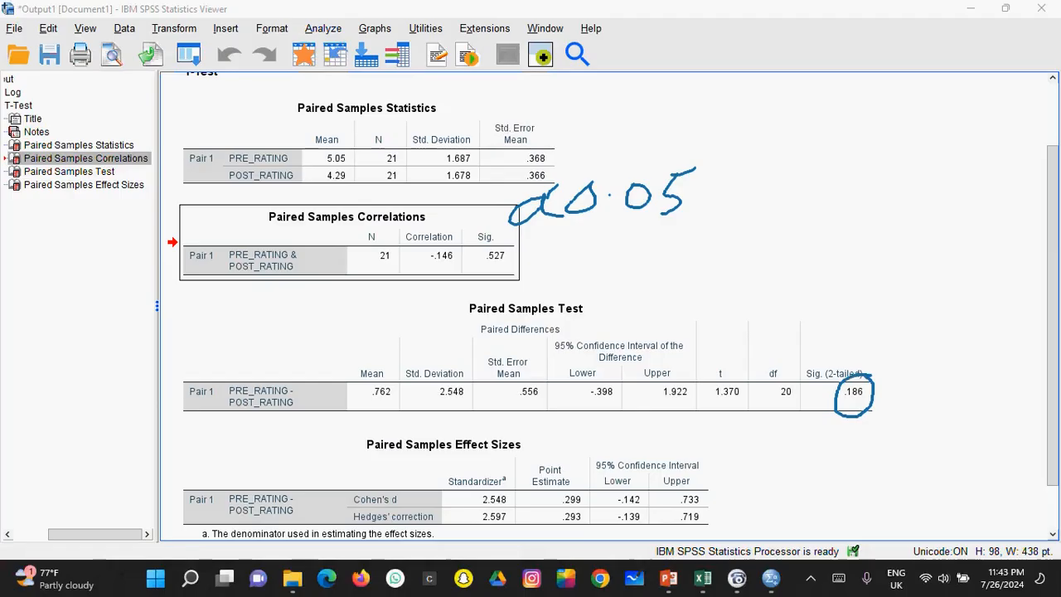
pyautogui.moveTo(584, 237); pyautogui.dragTo(722, 222)
pyautogui.moveTo(627, 257); pyautogui.dragTo(693, 270)
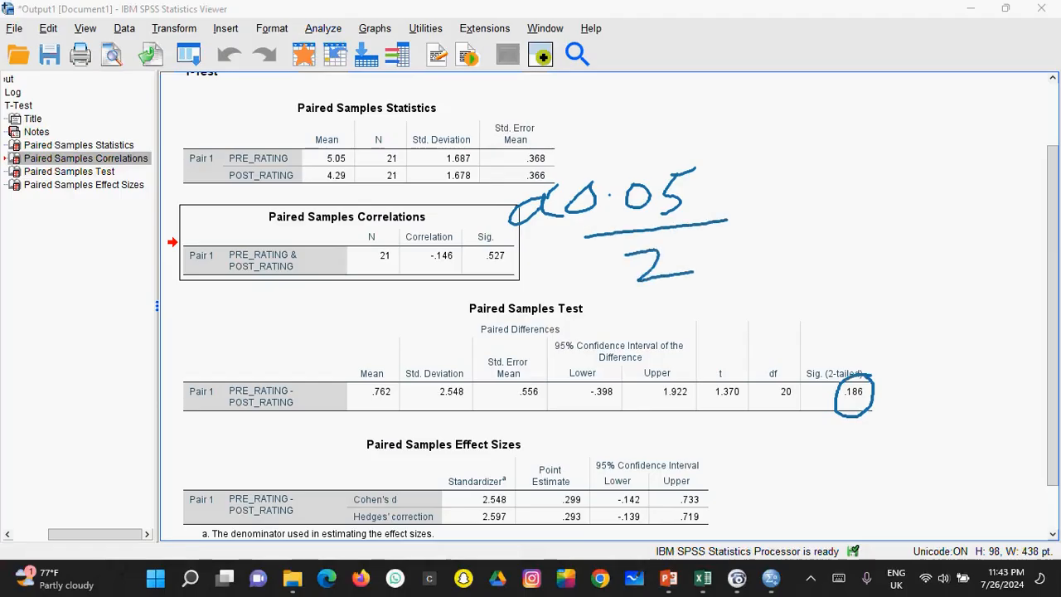
# Complete the handwritten division with = 0.025, circle the result, and draw an arrow to the circled significance value.
pyautogui.moveTo(742, 224); pyautogui.dragTo(779, 221)
pyautogui.moveTo(744, 246); pyautogui.dragTo(786, 237)
pyautogui.moveTo(837, 198)
pyautogui.mouseDown()
pyautogui.moveTo(821, 230)
pyautogui.moveTo(841, 199)
pyautogui.moveTo(900, 199)
pyautogui.moveTo(937, 222)
pyautogui.moveTo(957, 221)
pyautogui.mouseUp()
pyautogui.click(867, 213)
pyautogui.moveTo(953, 195)
pyautogui.mouseDown()
pyautogui.moveTo(970, 218)
pyautogui.moveTo(948, 232)
pyautogui.mouseUp()
pyautogui.moveTo(962, 198); pyautogui.dragTo(995, 194)
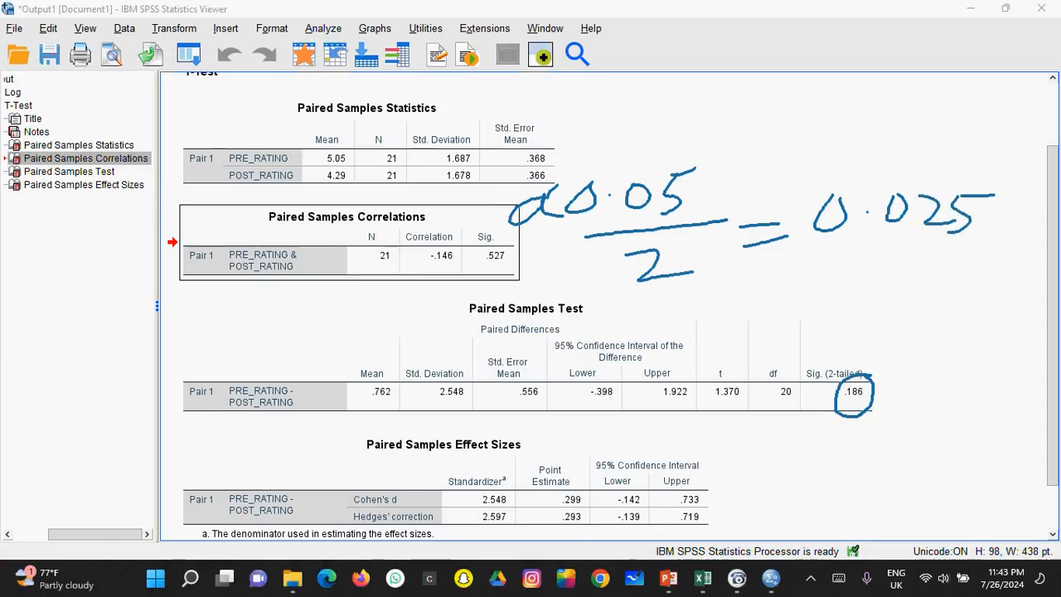
pyautogui.moveTo(1018, 197)
pyautogui.mouseDown()
pyautogui.moveTo(990, 176)
pyautogui.moveTo(879, 297)
pyautogui.moveTo(953, 186)
pyautogui.mouseUp()
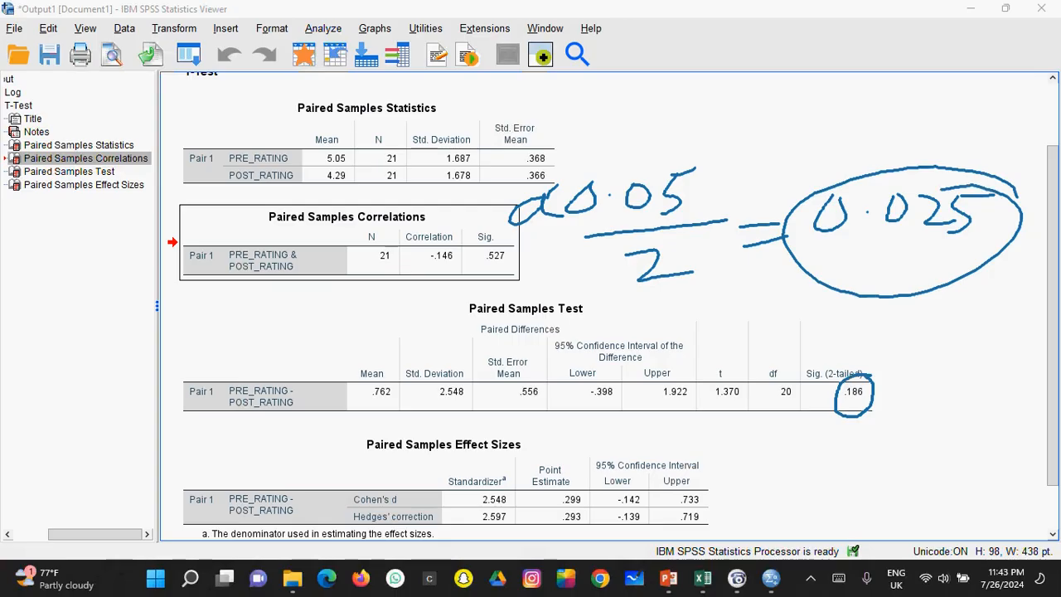
pyautogui.moveTo(927, 313)
pyautogui.mouseDown()
pyautogui.moveTo(874, 373)
pyautogui.moveTo(894, 384)
pyautogui.moveTo(876, 382)
pyautogui.mouseUp()
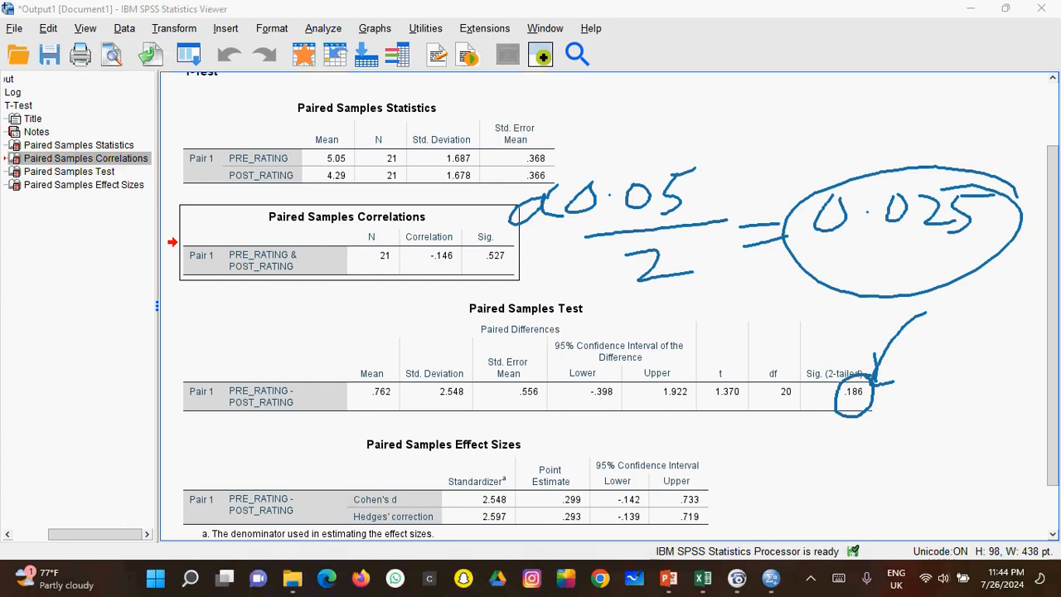
# Handwrite α = 0.025 and P = 0.186 below the significance column, correcting the first digits of the P value.
pyautogui.moveTo(786, 441)
pyautogui.mouseDown()
pyautogui.moveTo(771, 438)
pyautogui.moveTo(779, 472)
pyautogui.moveTo(808, 453)
pyautogui.moveTo(826, 466)
pyautogui.moveTo(839, 443)
pyautogui.moveTo(872, 474)
pyautogui.mouseUp()
pyautogui.click(849, 461)
pyautogui.moveTo(879, 456)
pyautogui.mouseDown()
pyautogui.moveTo(923, 479)
pyautogui.moveTo(952, 441)
pyautogui.mouseUp()
pyautogui.moveTo(748, 495)
pyautogui.mouseDown()
pyautogui.moveTo(748, 525)
pyautogui.moveTo(752, 516)
pyautogui.moveTo(807, 507)
pyautogui.moveTo(836, 526)
pyautogui.mouseUp()
pyautogui.click(857, 511)
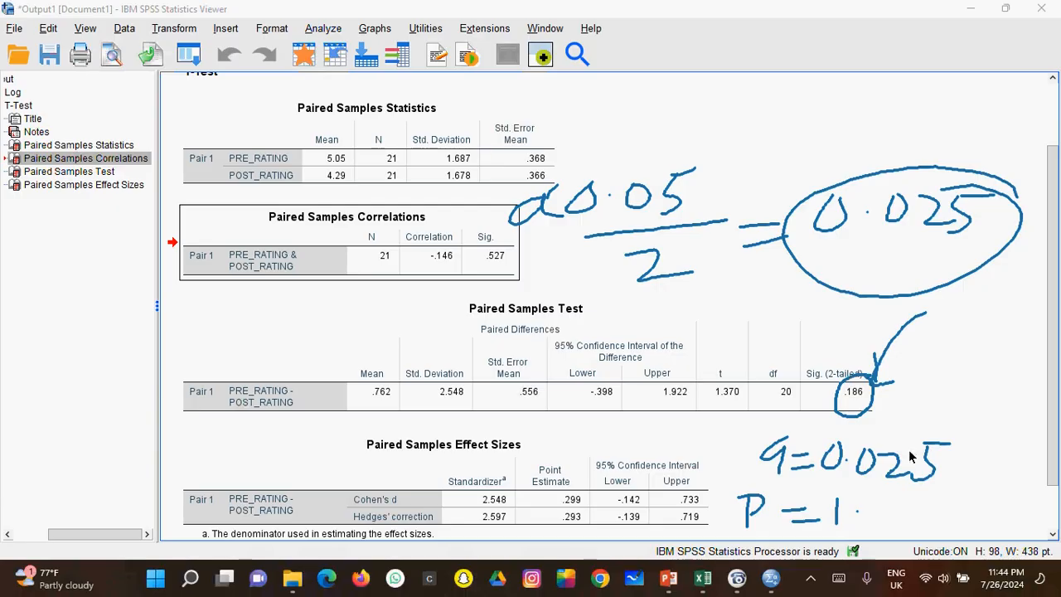
pyautogui.hotkey('ctrl', 'z')
pyautogui.hotkey('ctrl', 'z')
pyautogui.moveTo(841, 496)
pyautogui.mouseDown()
pyautogui.moveTo(871, 526)
pyautogui.moveTo(912, 514)
pyautogui.mouseUp()
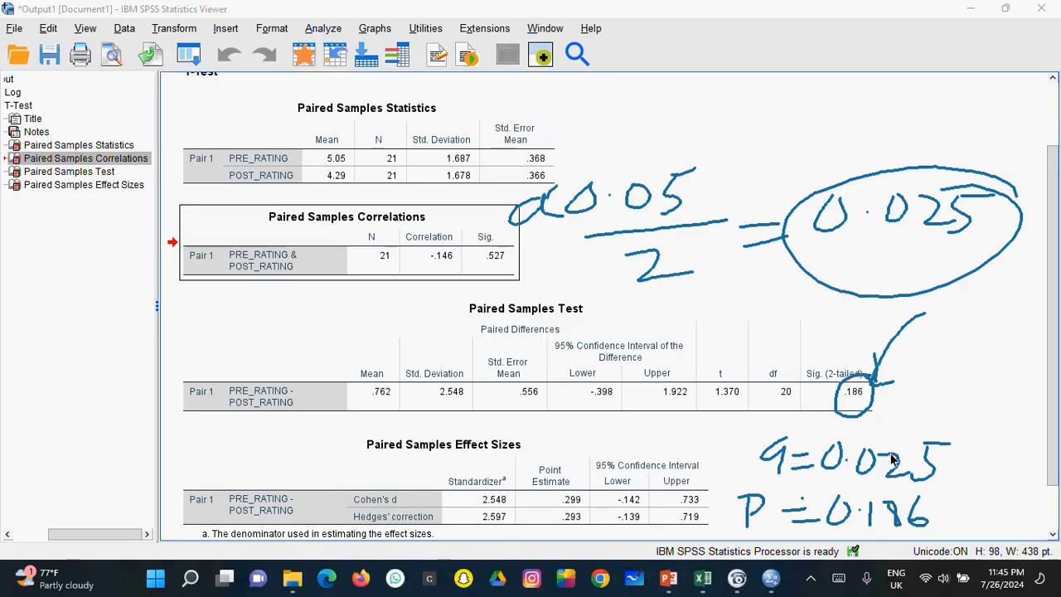
# Switch to PowerPoint to review the paired samples and FINTECH adoption hypotheses, and compare them with the significance result in the SPSS output.
pyautogui.click(668, 578)
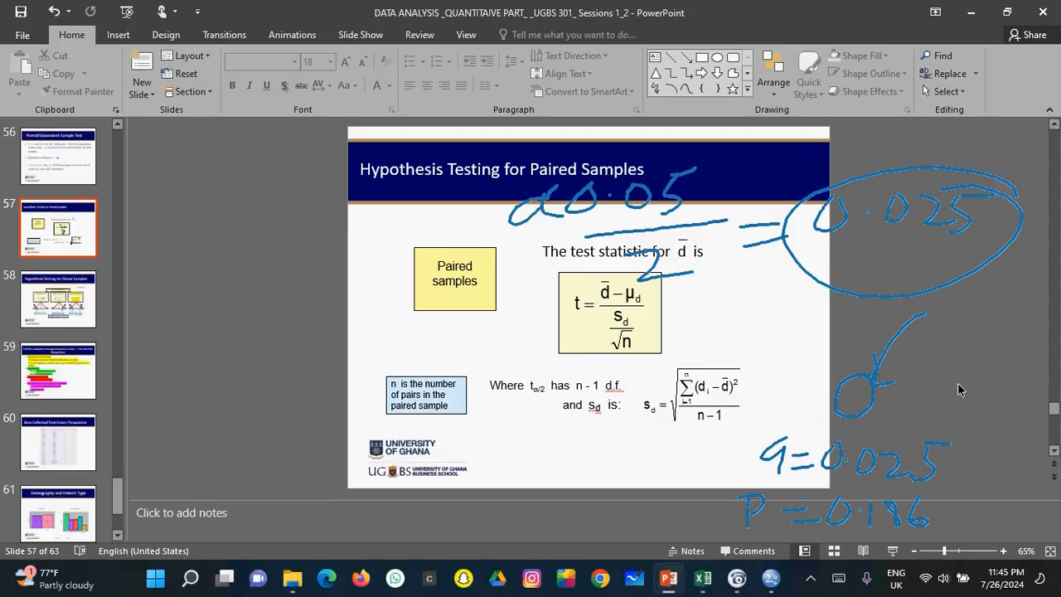
pyautogui.scroll(2, 959, 389)
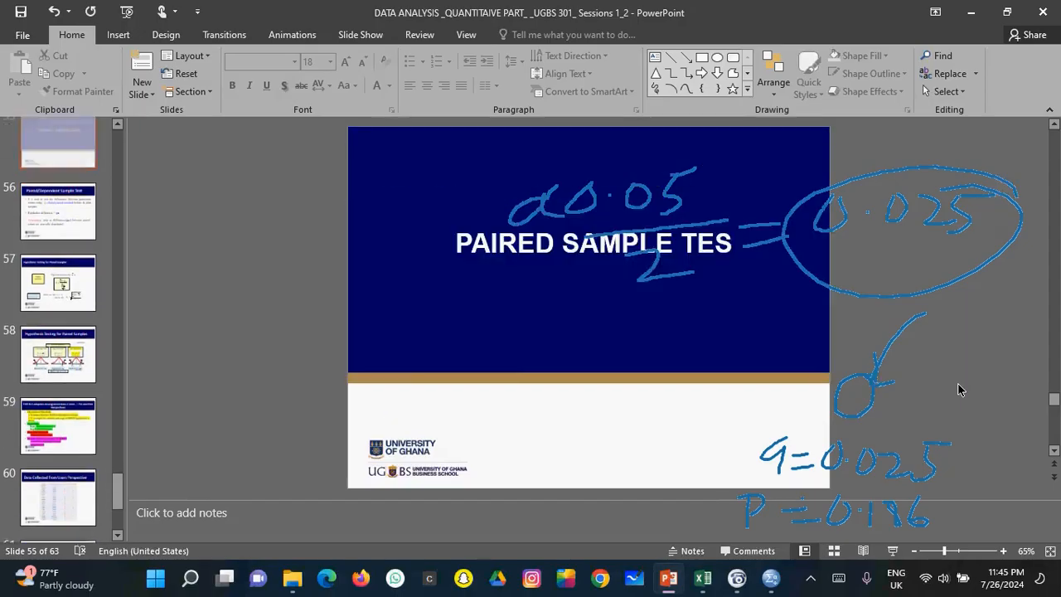
pyautogui.scroll(-1, 960, 390)
pyautogui.scroll(-4, 959, 390)
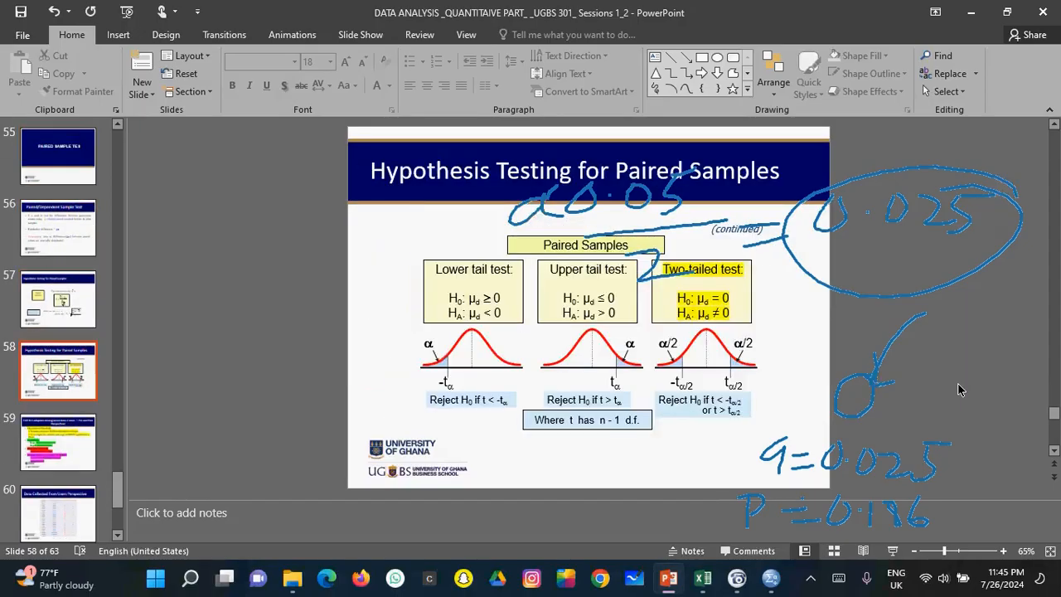
pyautogui.scroll(1, 959, 390)
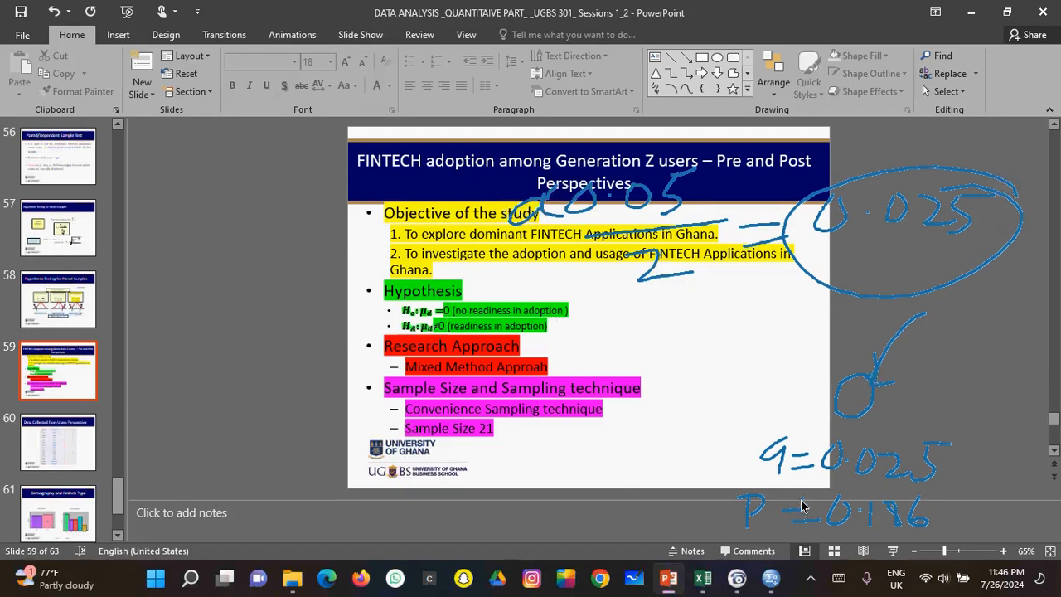
pyautogui.moveTo(772, 574)
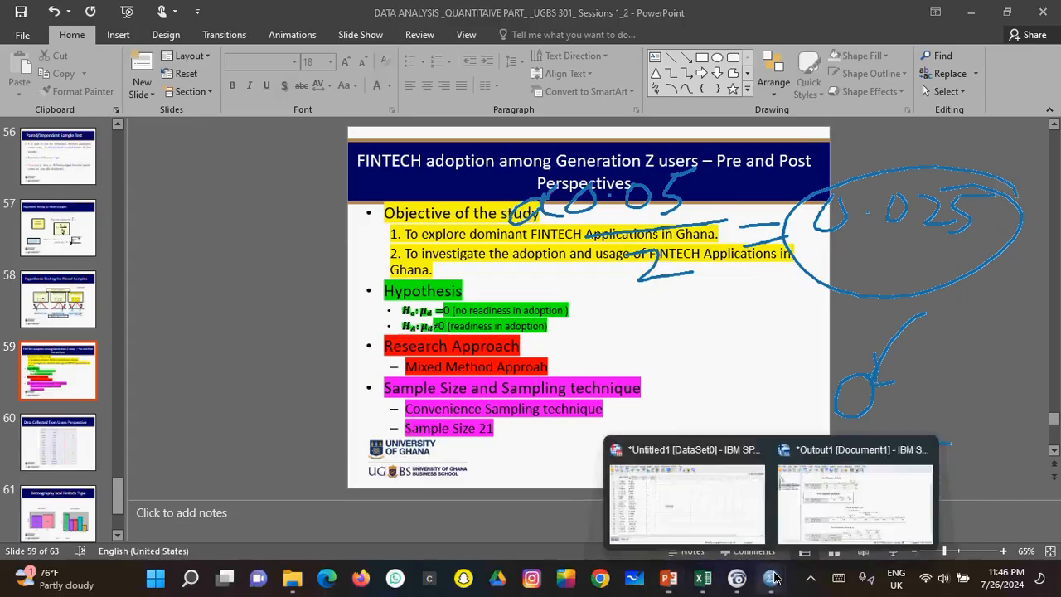
pyautogui.click(805, 514)
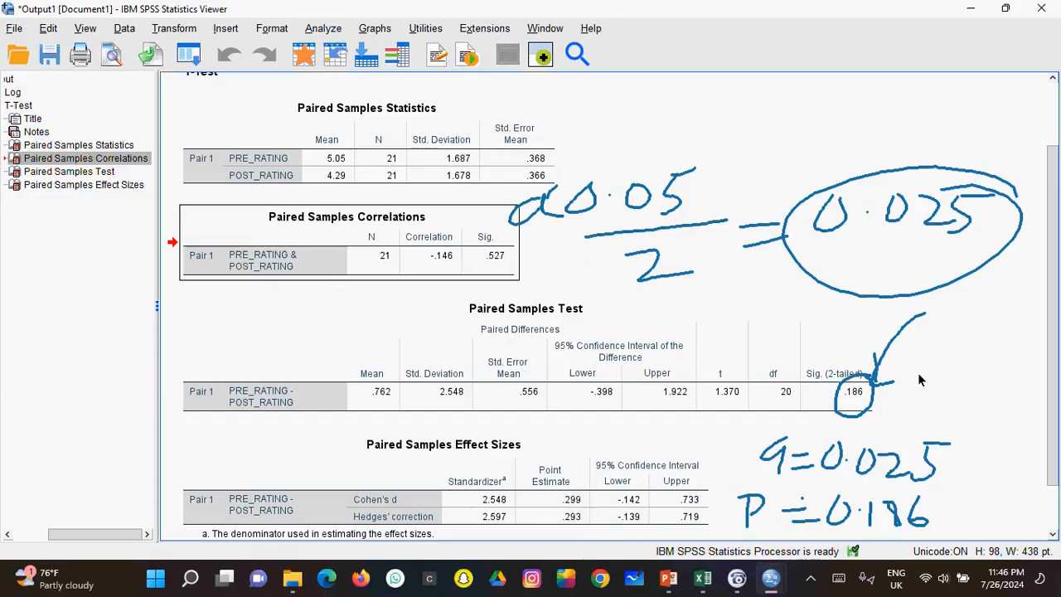
pyautogui.moveTo(739, 592)
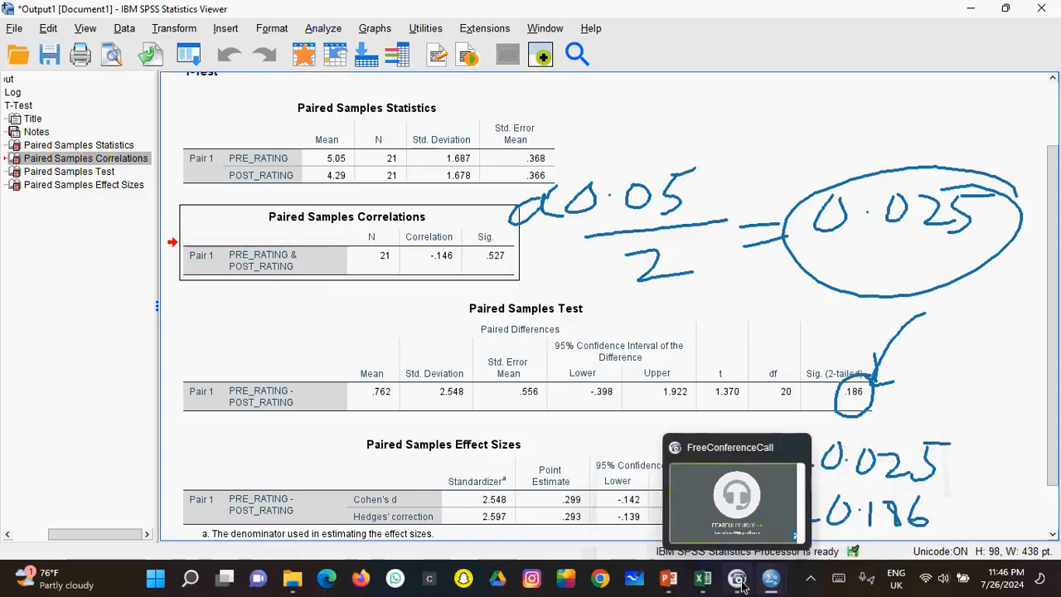
pyautogui.click(669, 579)
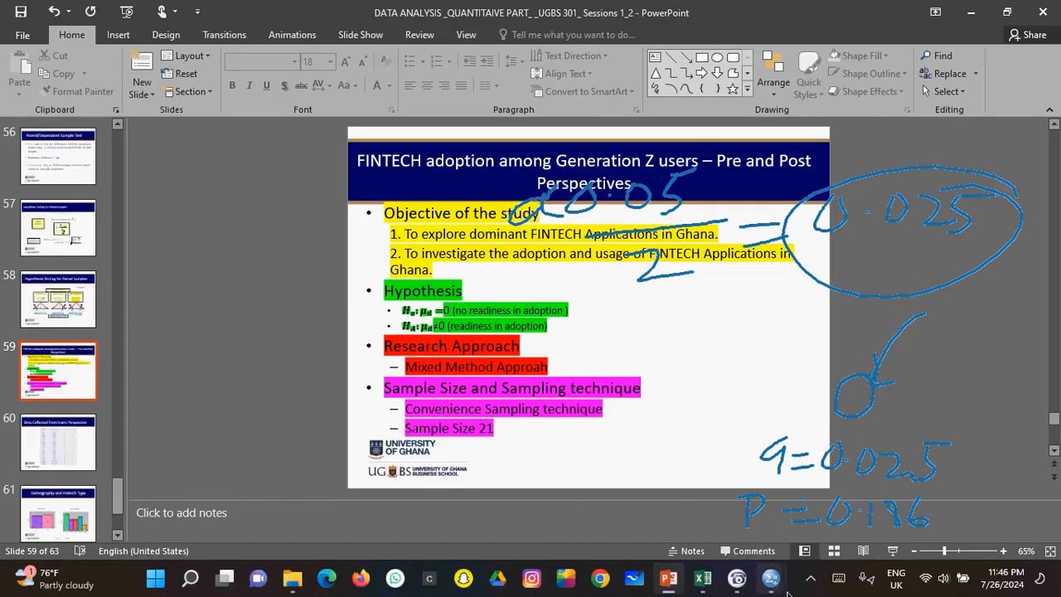
pyautogui.moveTo(771, 578)
pyautogui.click(813, 510)
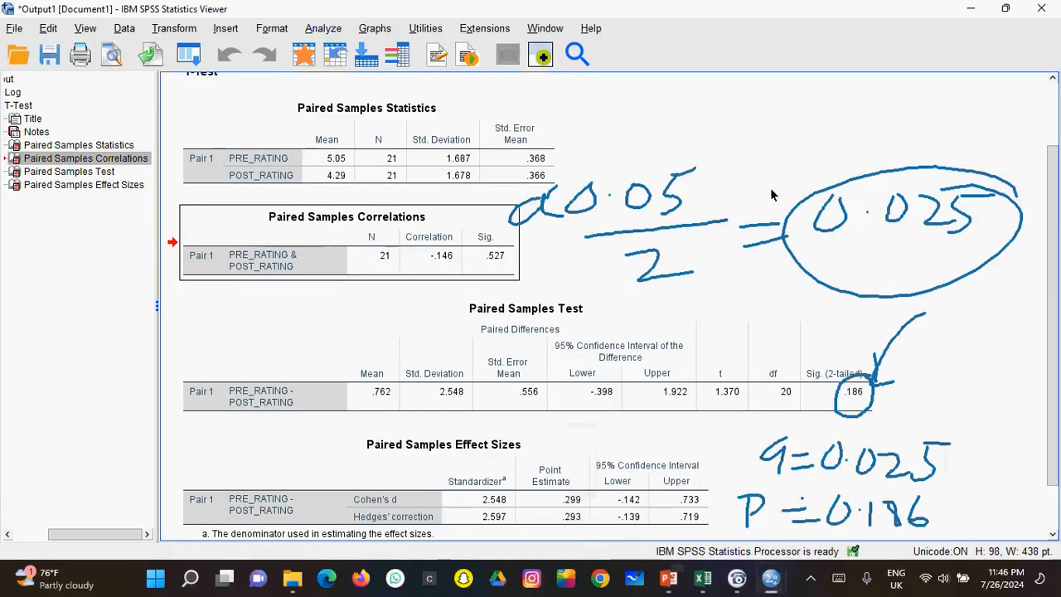
# Clear all handwritten annotations from the SPSS output.
pyautogui.rightClick(744, 115)
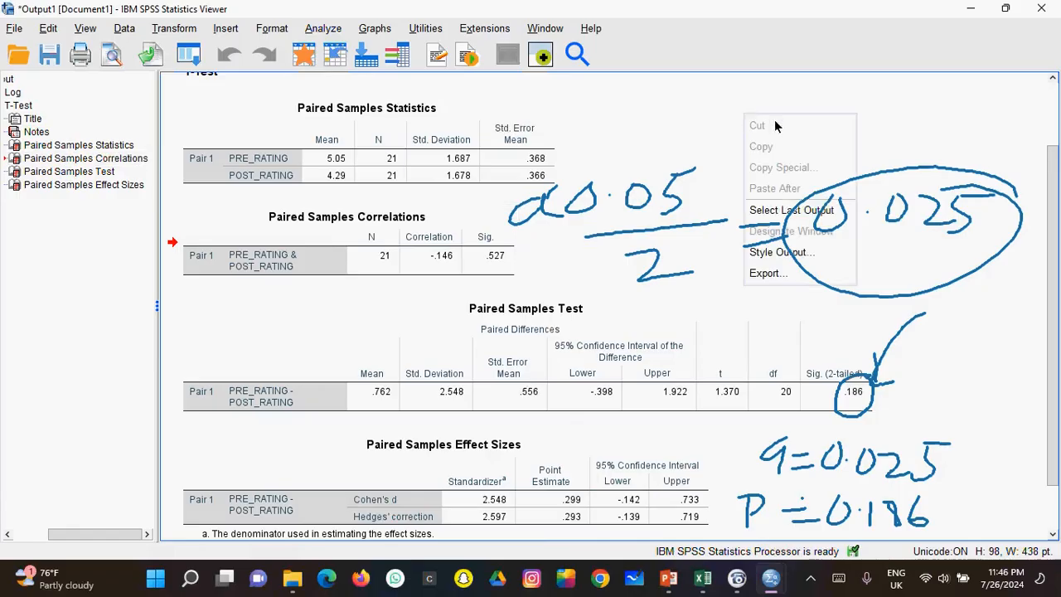
pyautogui.click(1007, 130)
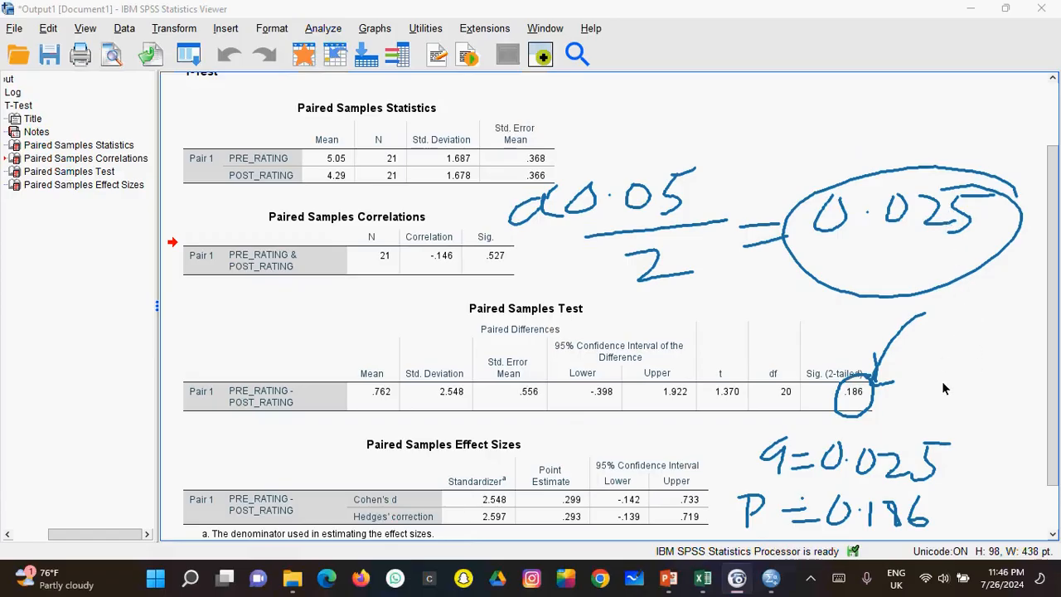
pyautogui.press('Escape')
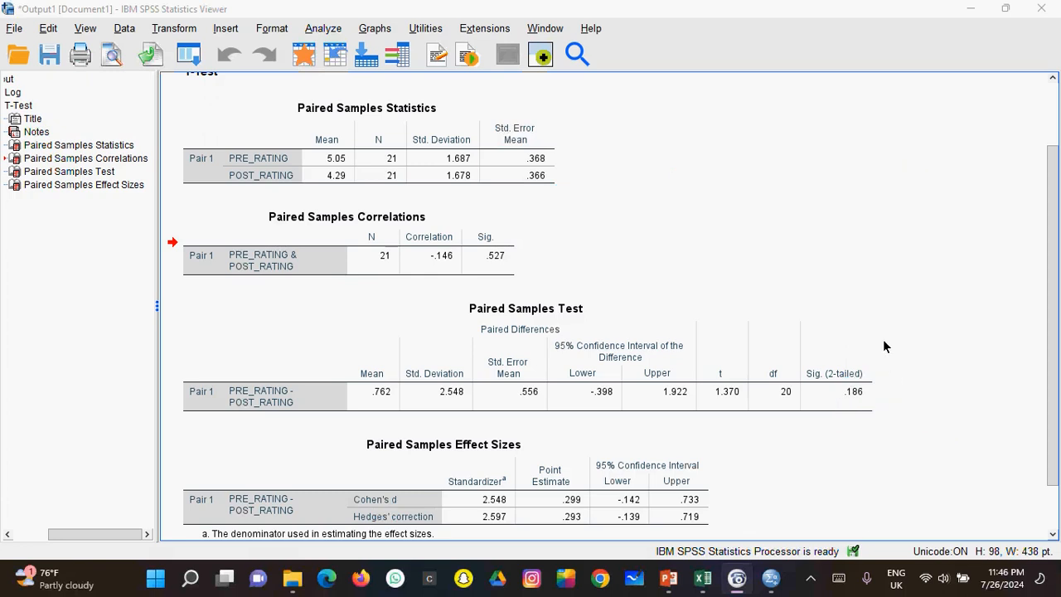
pyautogui.rightClick(884, 341)
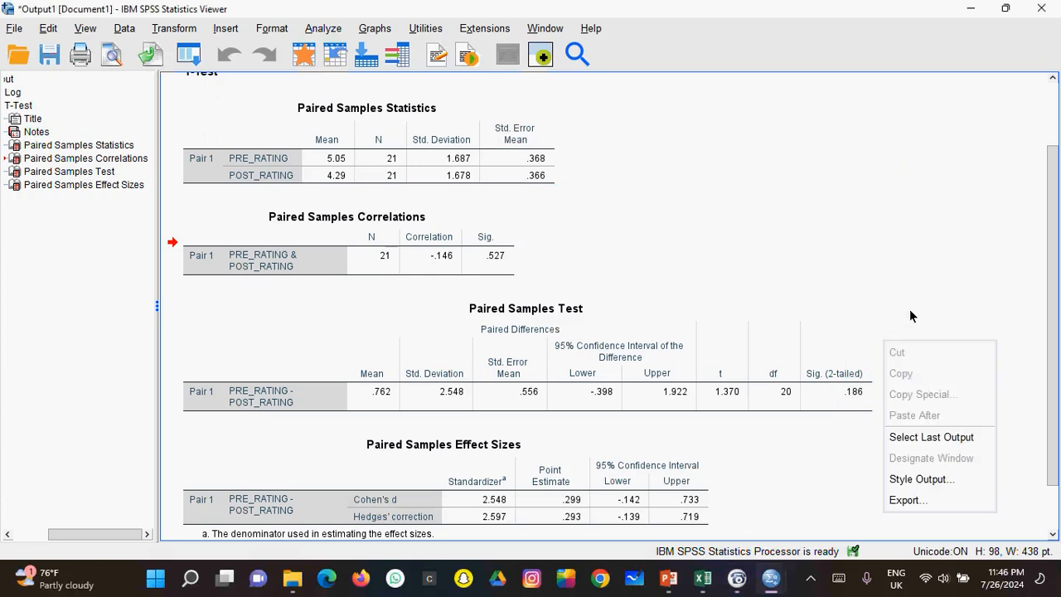
pyautogui.click(911, 316)
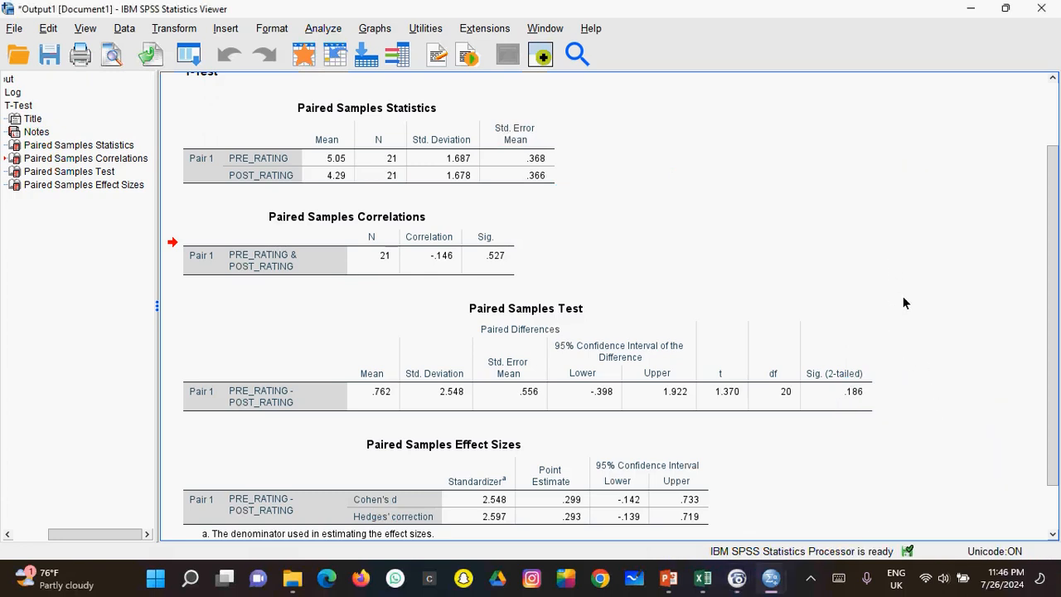
# Switch to Excel and square the first Di-Dbar deviation in cell L4 with the formula =F2^2.
pyautogui.click(703, 580)
pyautogui.moveTo(1052, 366); pyautogui.dragTo(1051, 308)
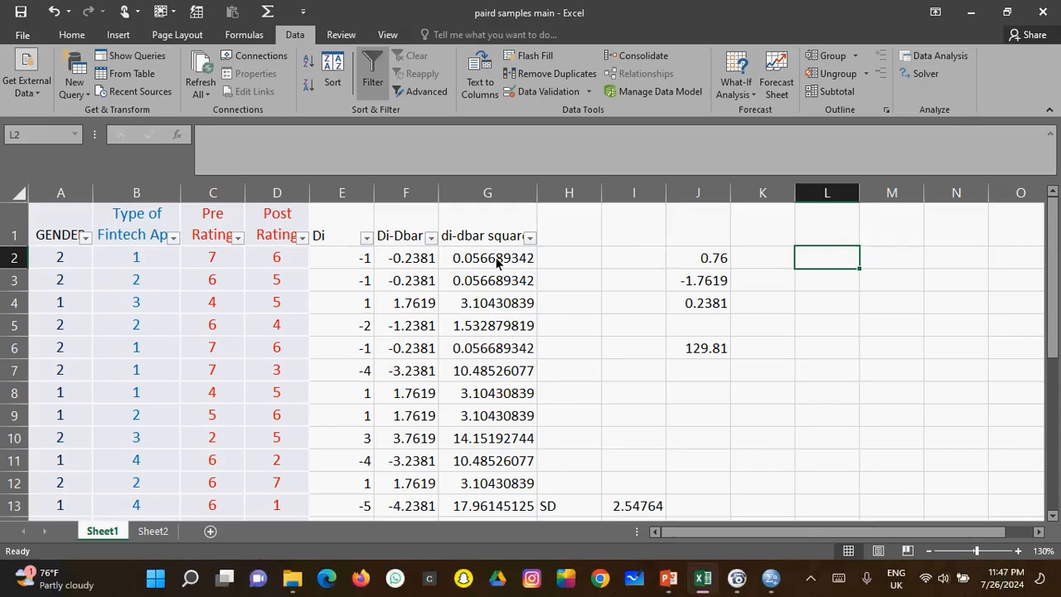
pyautogui.click(821, 297)
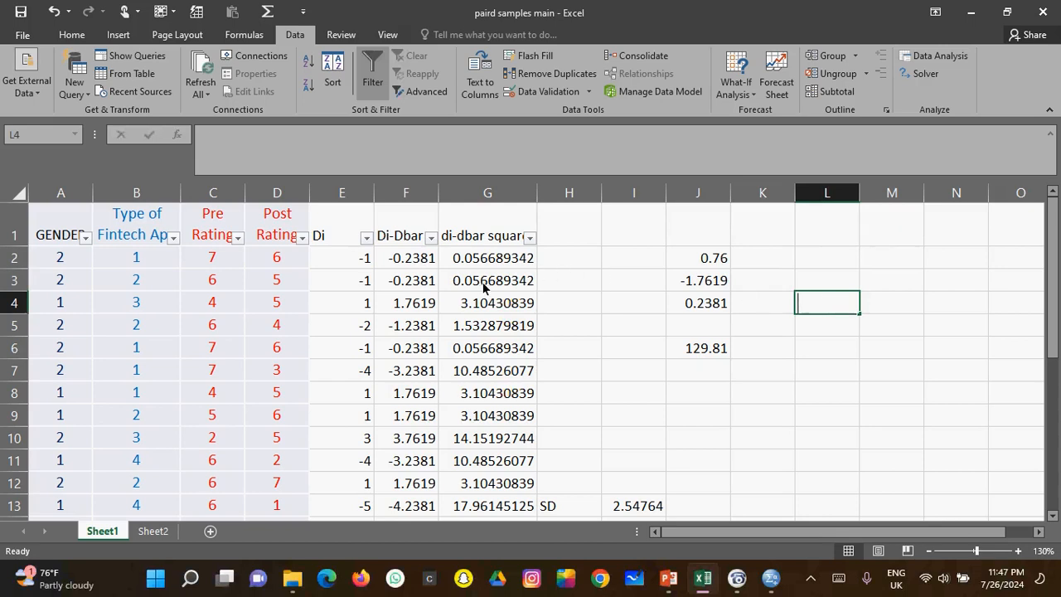
pyautogui.write('=')
pyautogui.click(410, 262)
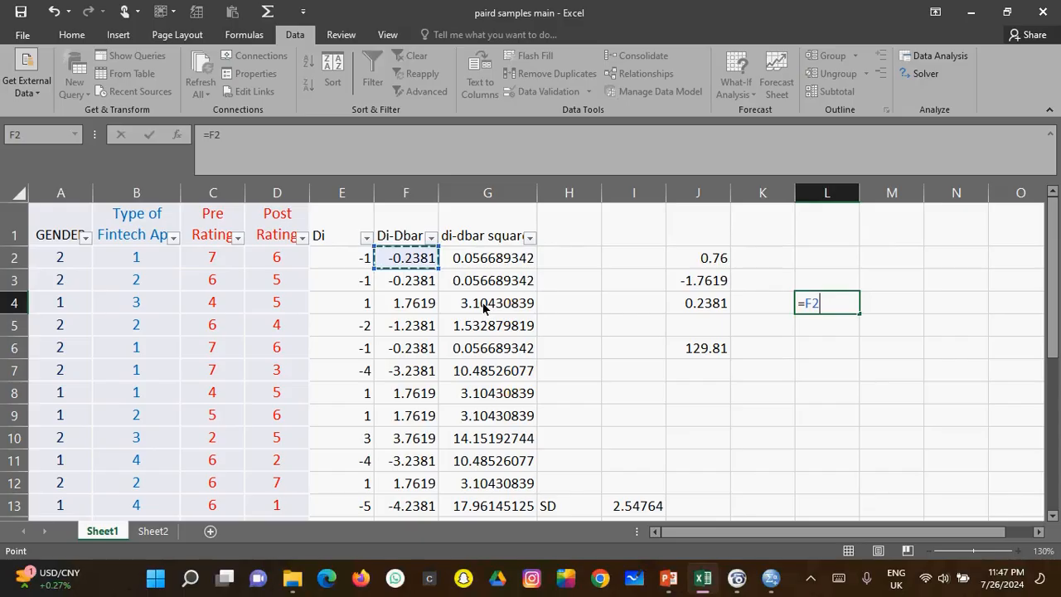
pyautogui.write('^')
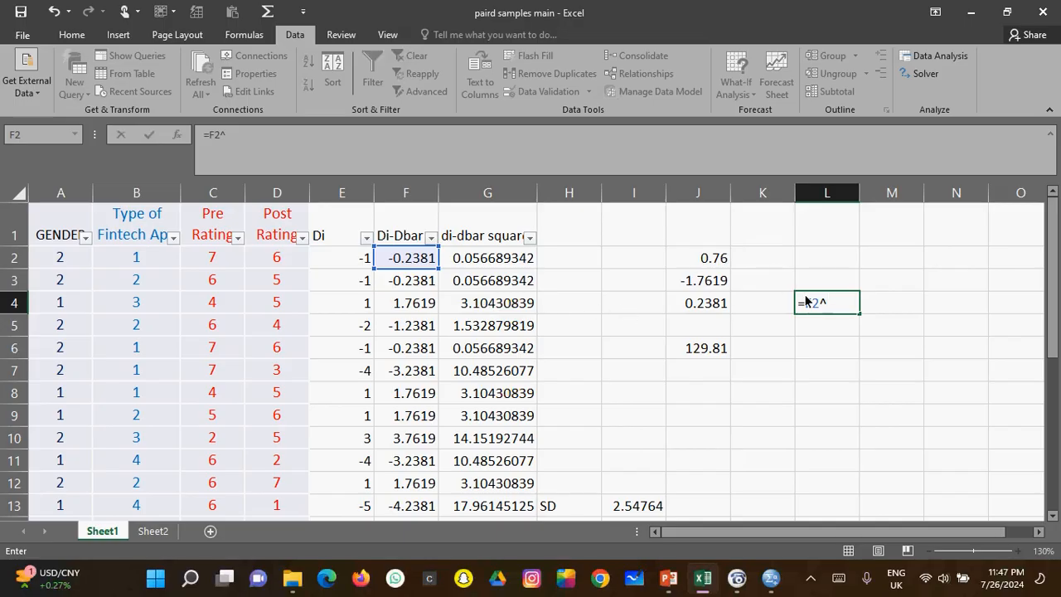
pyautogui.write('2')
pyautogui.press('Return')
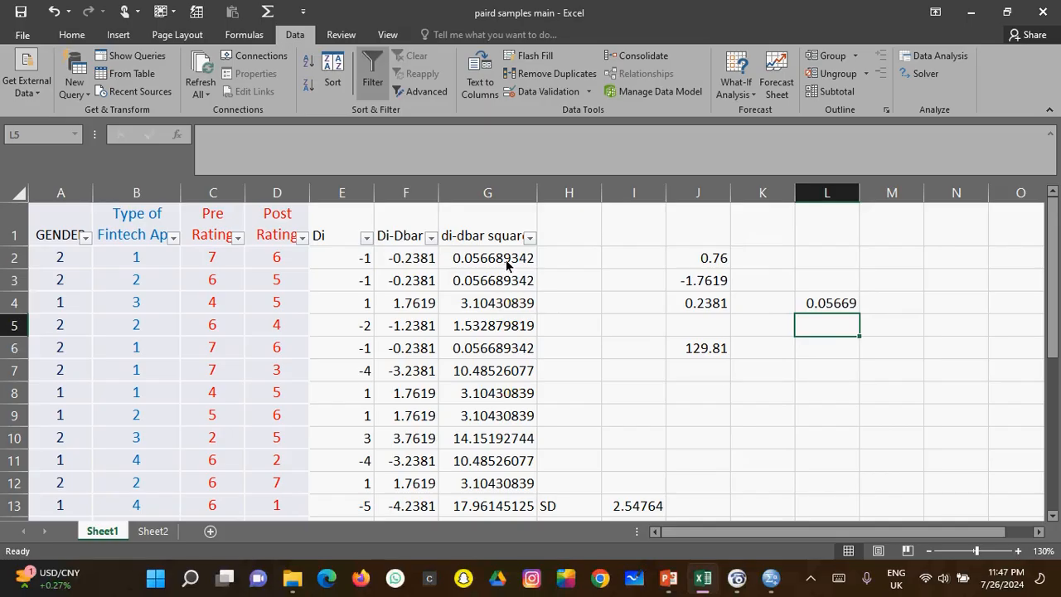
# Clear the trial squaring formula from cell L4 and review the SD, std.error and t test rows.
pyautogui.click(827, 307)
pyautogui.press('BackSpace')
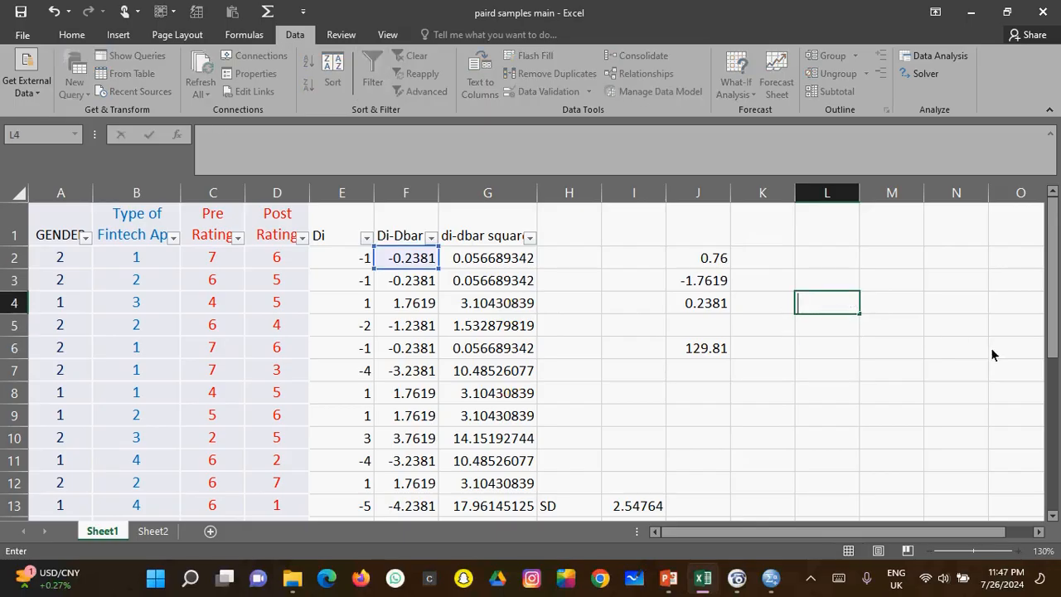
pyautogui.moveTo(1054, 342); pyautogui.dragTo(1059, 284)
pyautogui.moveTo(1057, 289); pyautogui.dragTo(1043, 371)
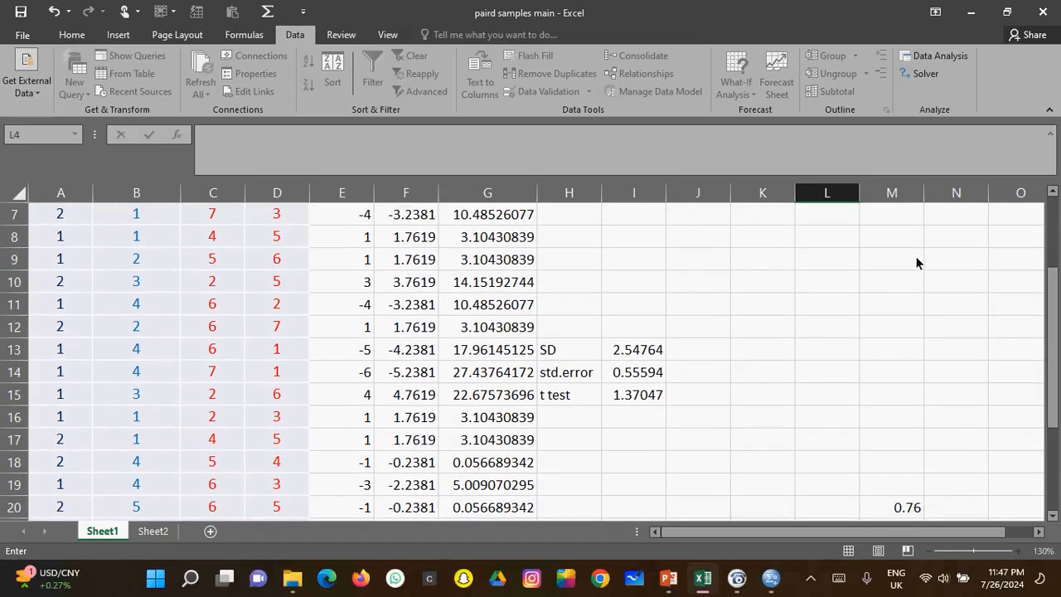
pyautogui.click(1006, 124)
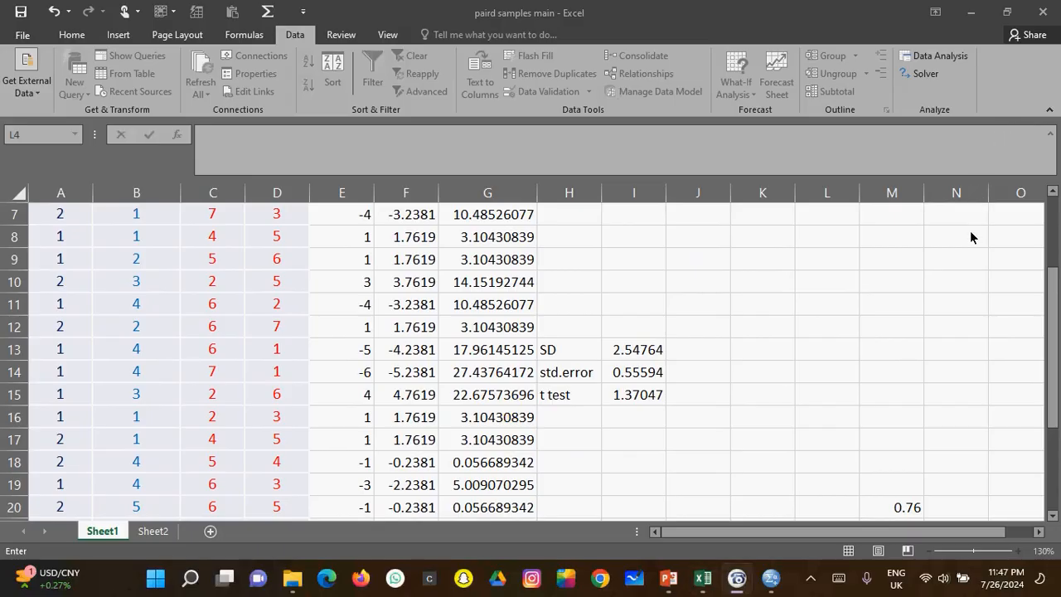
pyautogui.click(1049, 141)
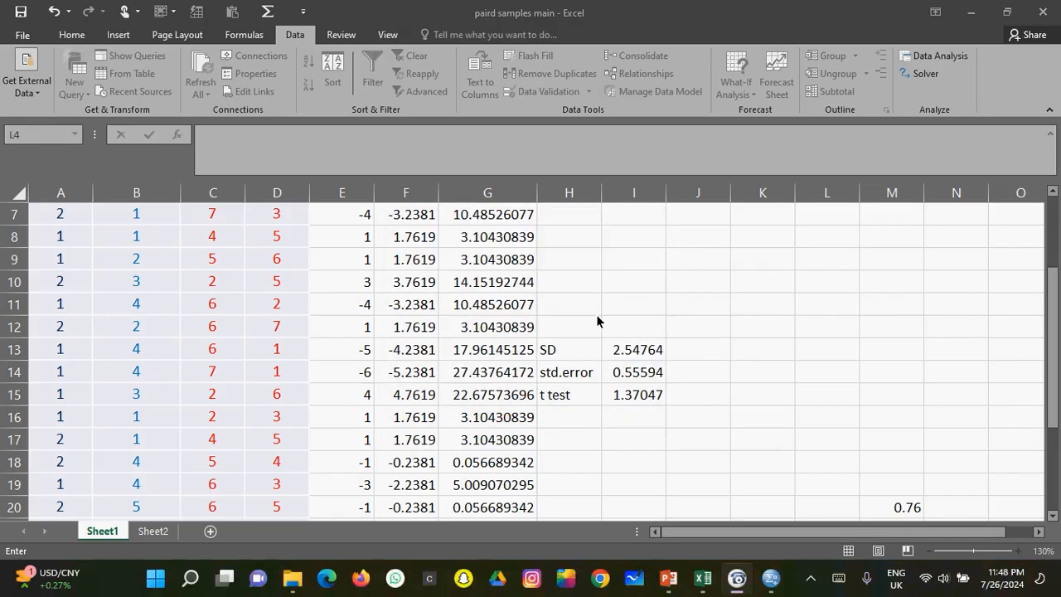